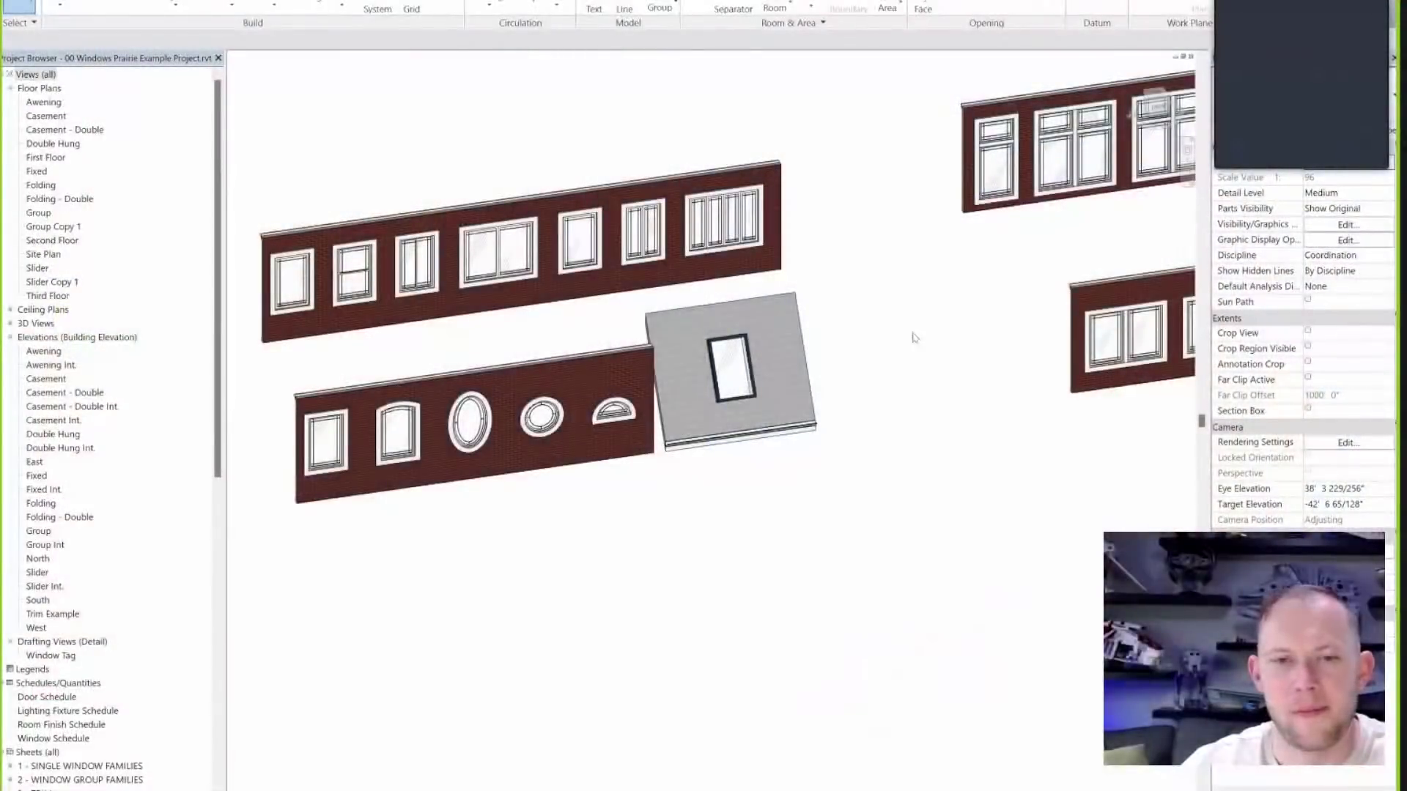
Examine the single-window samples on the two brick walls and the sloped panel in the 3D view.
{"action": "middle_click_drag", "start_coordinate": [888, 359], "coordinate": [891, 403]}
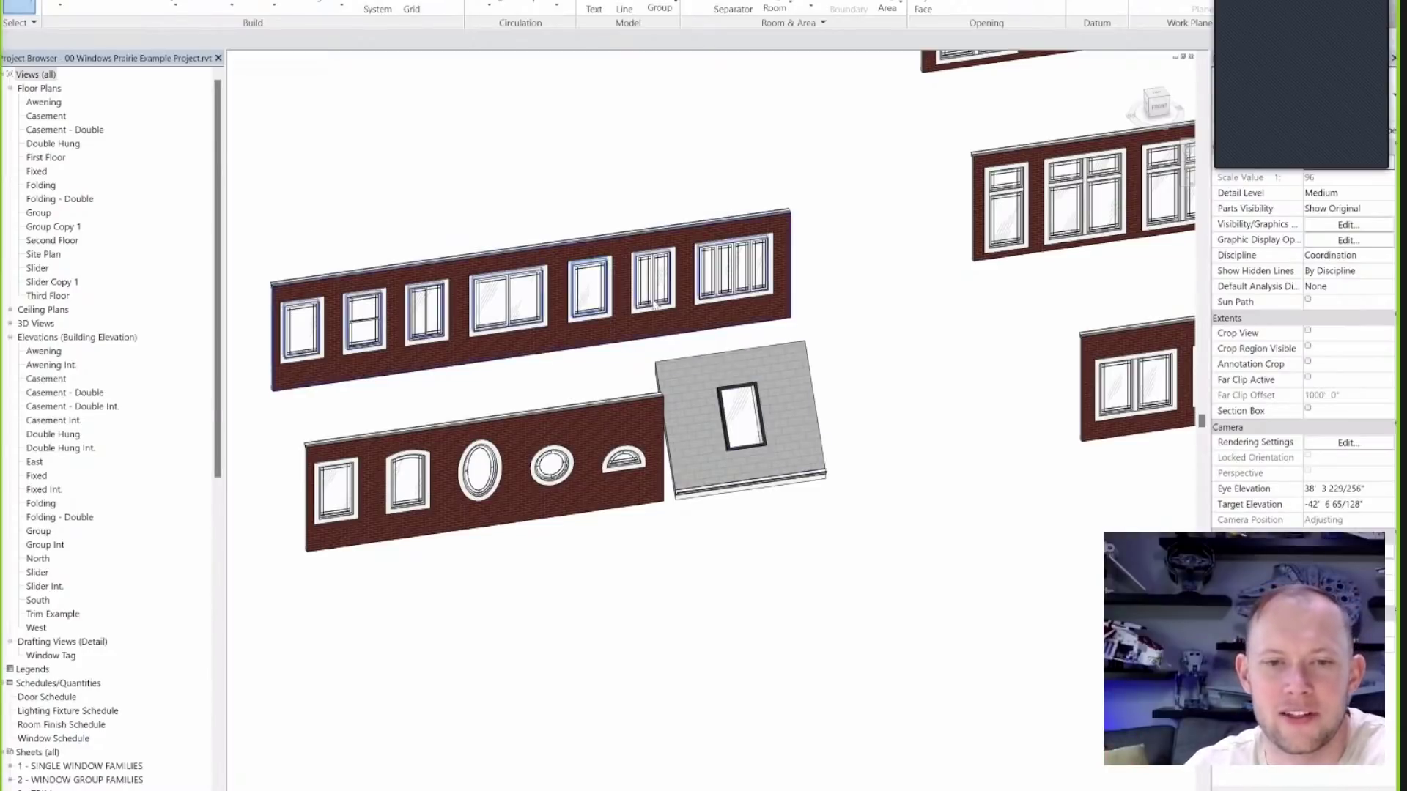
{"action": "middle_click_drag", "start_coordinate": [689, 306], "coordinate": [709, 339]}
{"action": "scroll", "coordinate": [708, 339], "scroll_direction": "up", "scroll_amount": 2}
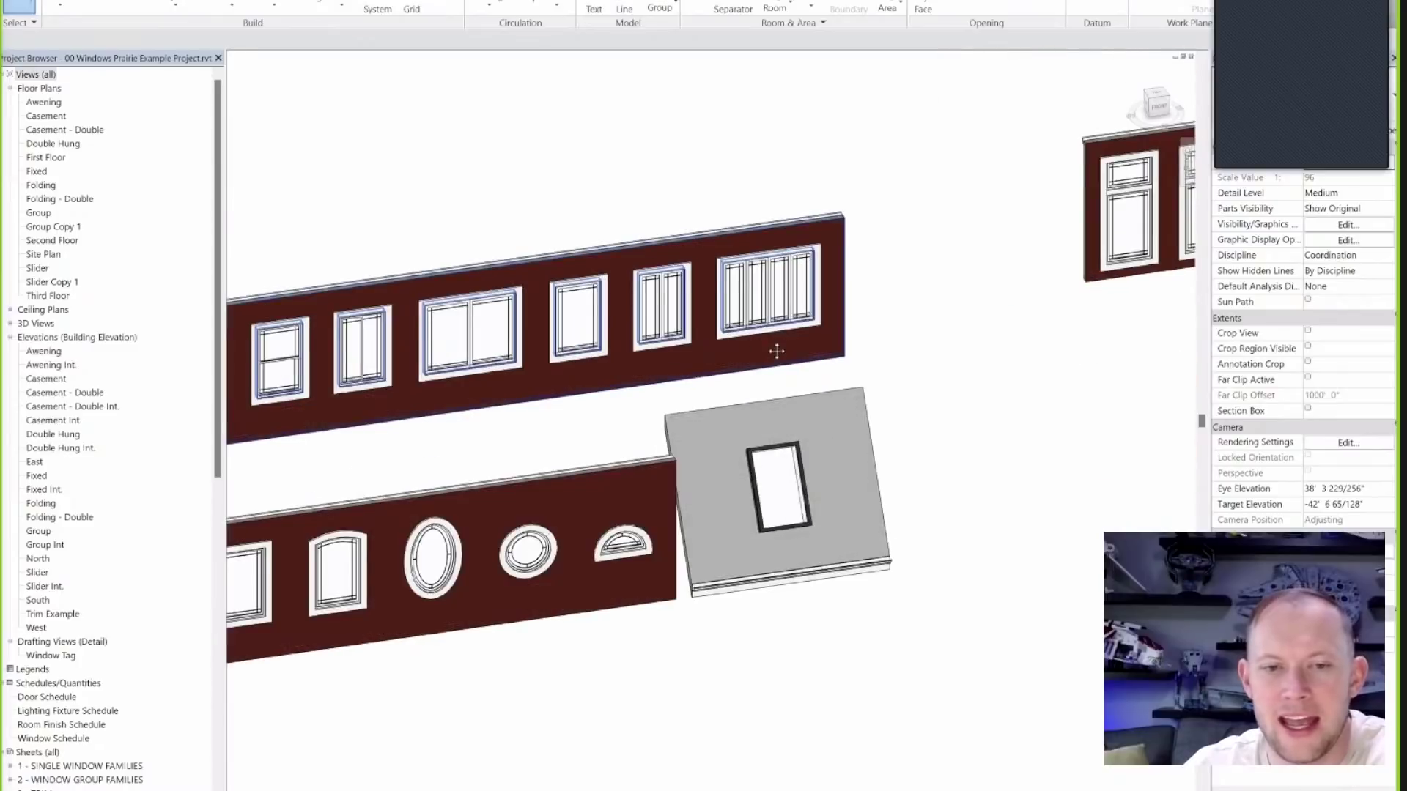
{"action": "scroll", "coordinate": [773, 352], "scroll_direction": "down", "scroll_amount": 2}
{"action": "scroll", "coordinate": [722, 267], "scroll_direction": "up", "scroll_amount": 2}
{"action": "scroll", "coordinate": [767, 380], "scroll_direction": "up", "scroll_amount": 2}
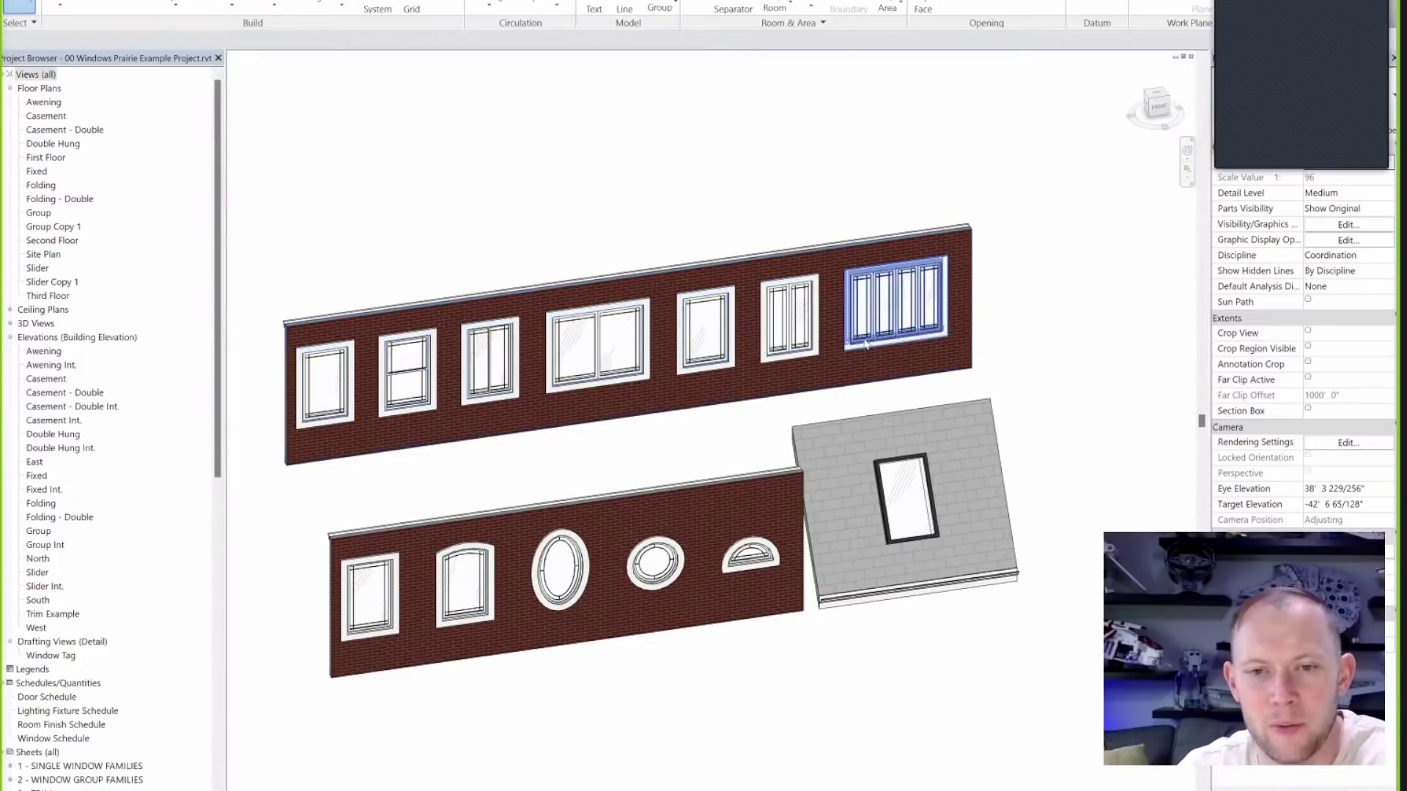
{"action": "scroll", "coordinate": [905, 320], "scroll_direction": "up", "scroll_amount": 2}
{"action": "scroll", "coordinate": [876, 386], "scroll_direction": "down", "scroll_amount": 4}
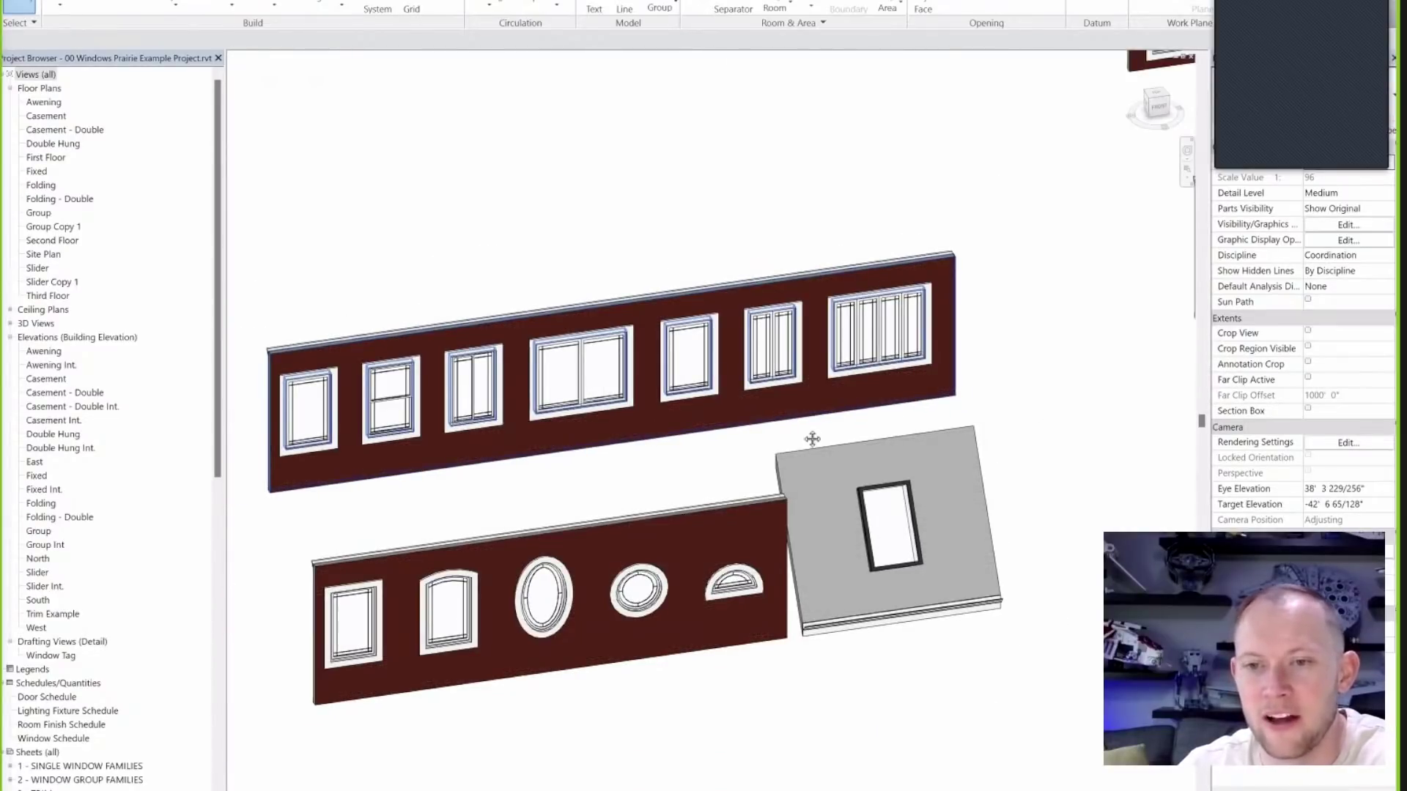
Examine the window group samples on the three brick walls, including the three-wide and five-wide groups on the middle wall.
{"action": "middle_click_drag", "start_coordinate": [811, 440], "coordinate": [308, 529]}
{"action": "middle_click_drag", "start_coordinate": [747, 437], "coordinate": [686, 444]}
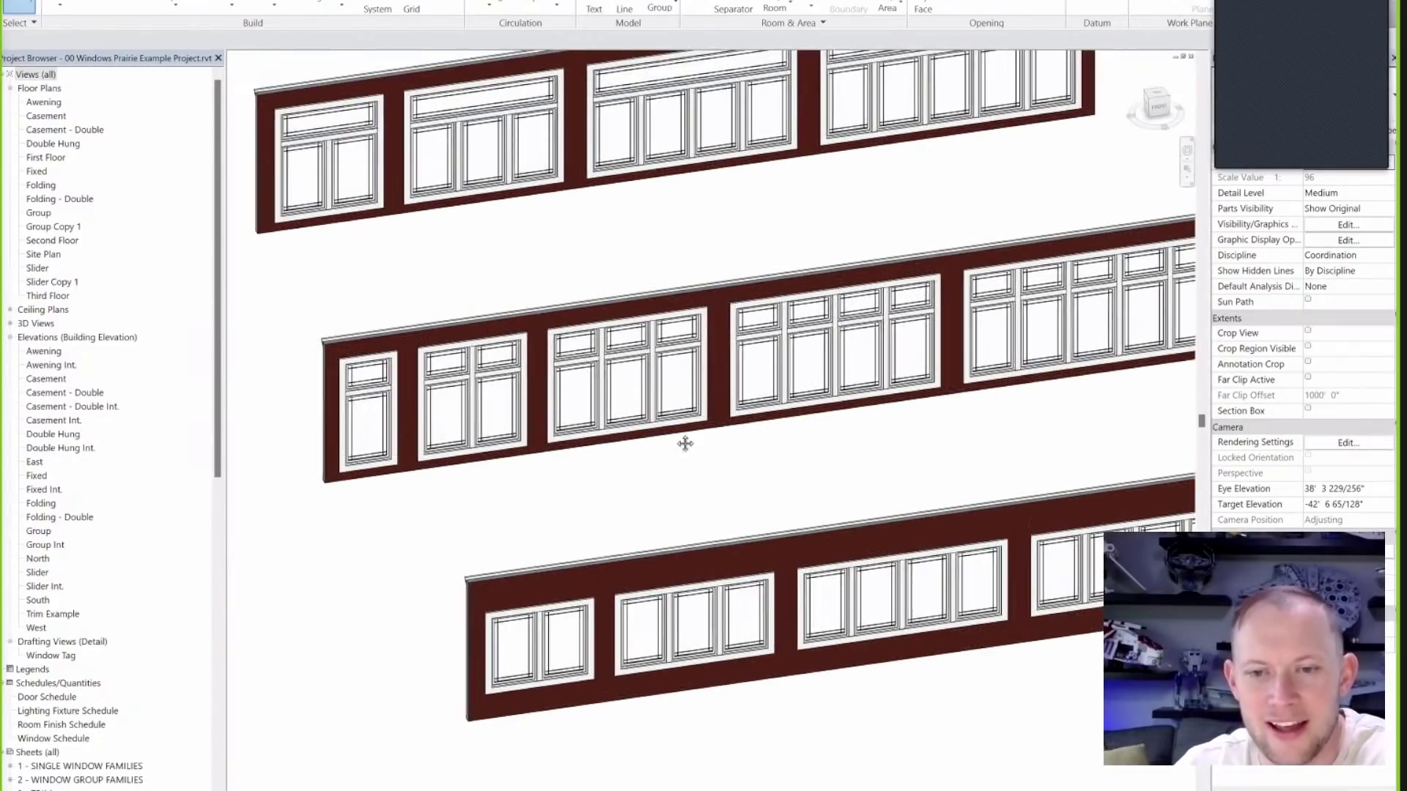
{"action": "scroll", "coordinate": [699, 433], "scroll_direction": "down", "scroll_amount": 3}
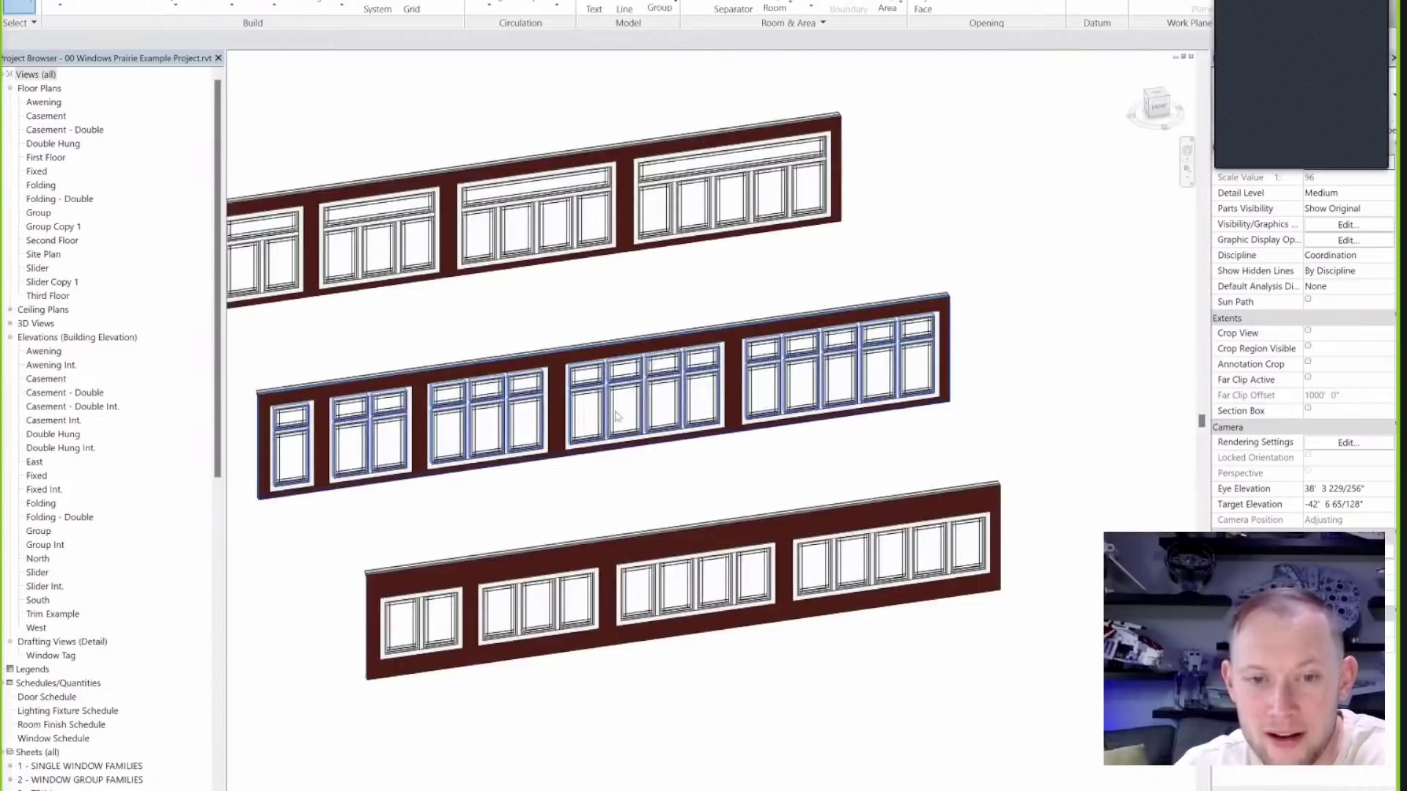
{"action": "scroll", "coordinate": [792, 414], "scroll_direction": "up", "scroll_amount": 2}
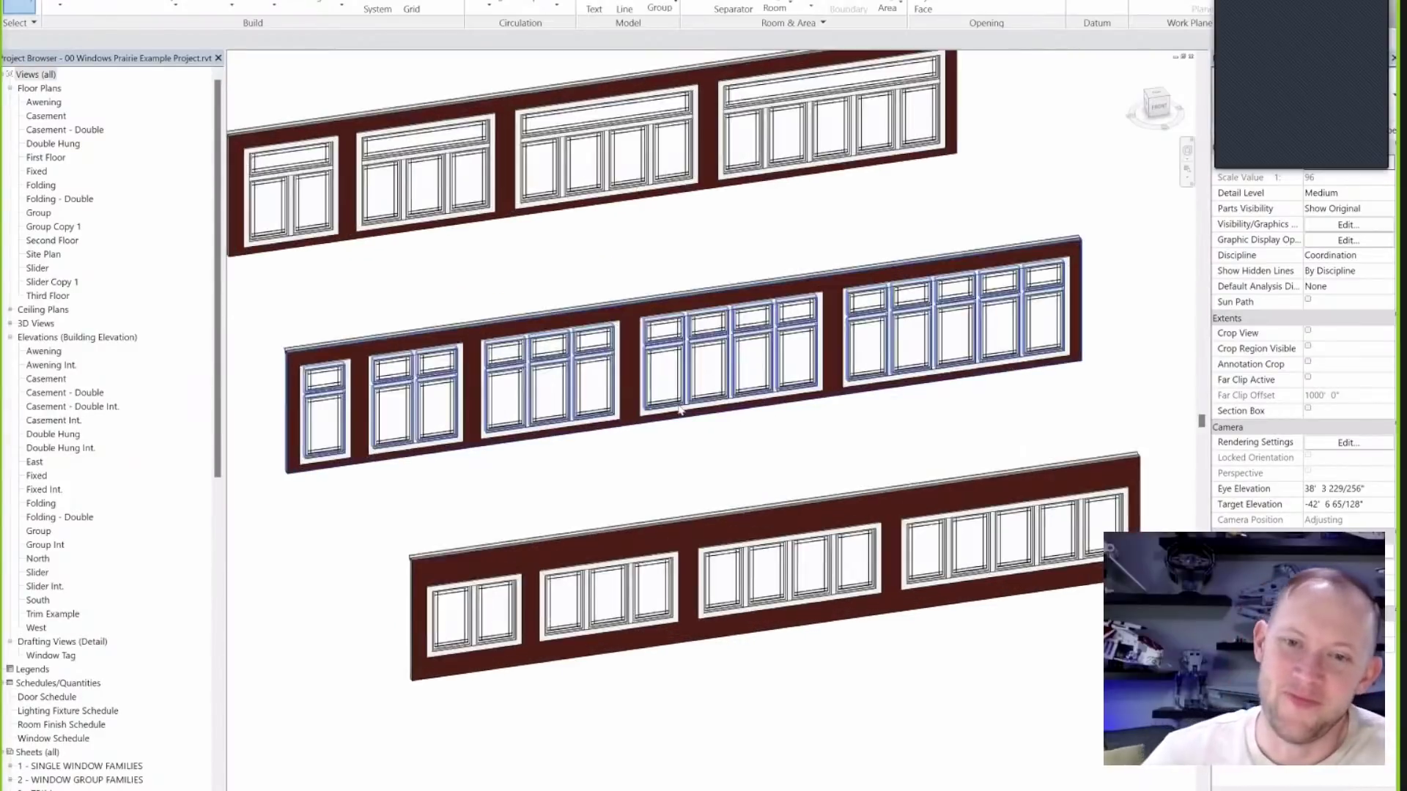
{"action": "left_click", "coordinate": [550, 388]}
{"action": "middle_click_drag", "start_coordinate": [962, 366], "coordinate": [993, 413]}
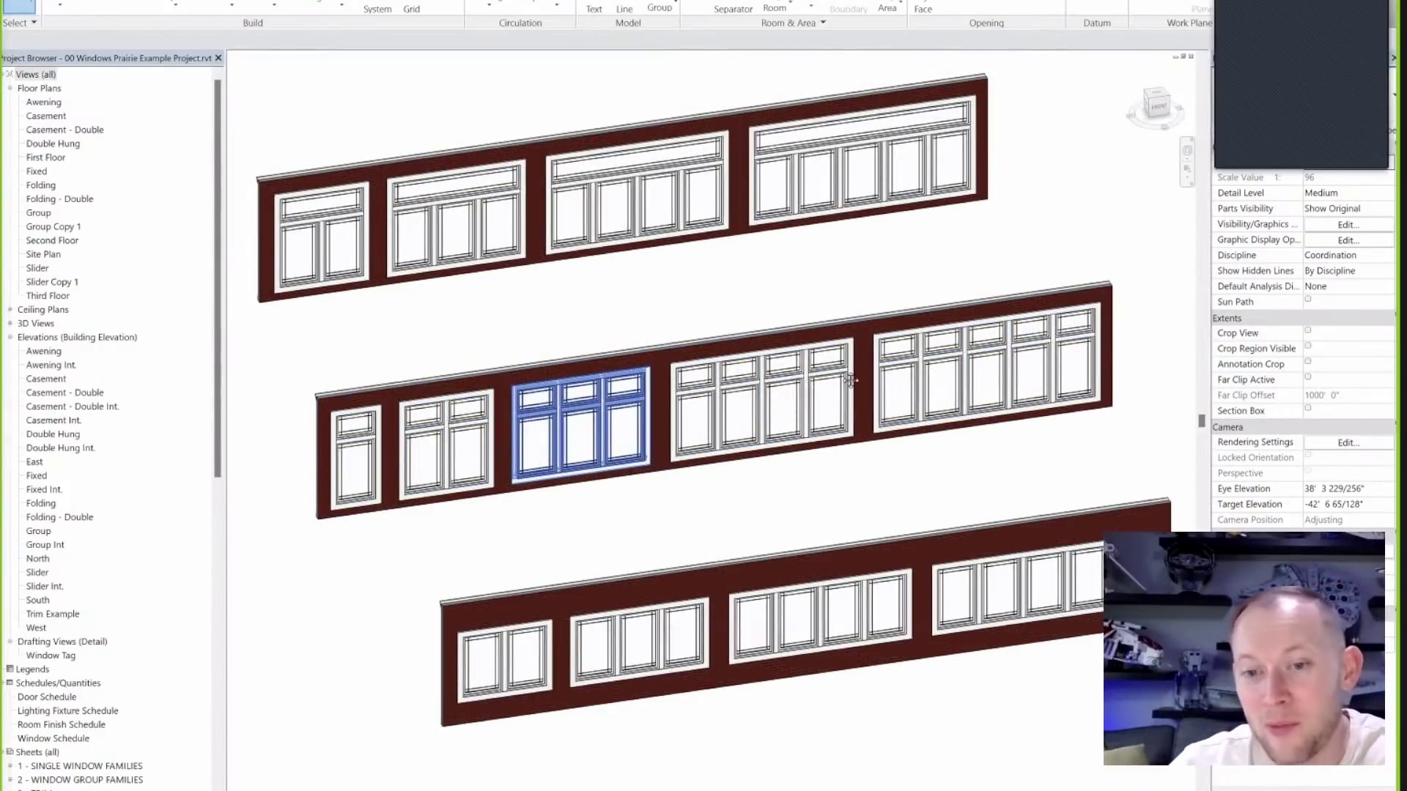
{"action": "scroll", "coordinate": [815, 377], "scroll_direction": "up", "scroll_amount": 2}
{"action": "left_click", "coordinate": [842, 367]}
{"action": "scroll", "coordinate": [869, 357], "scroll_direction": "up", "scroll_amount": 2}
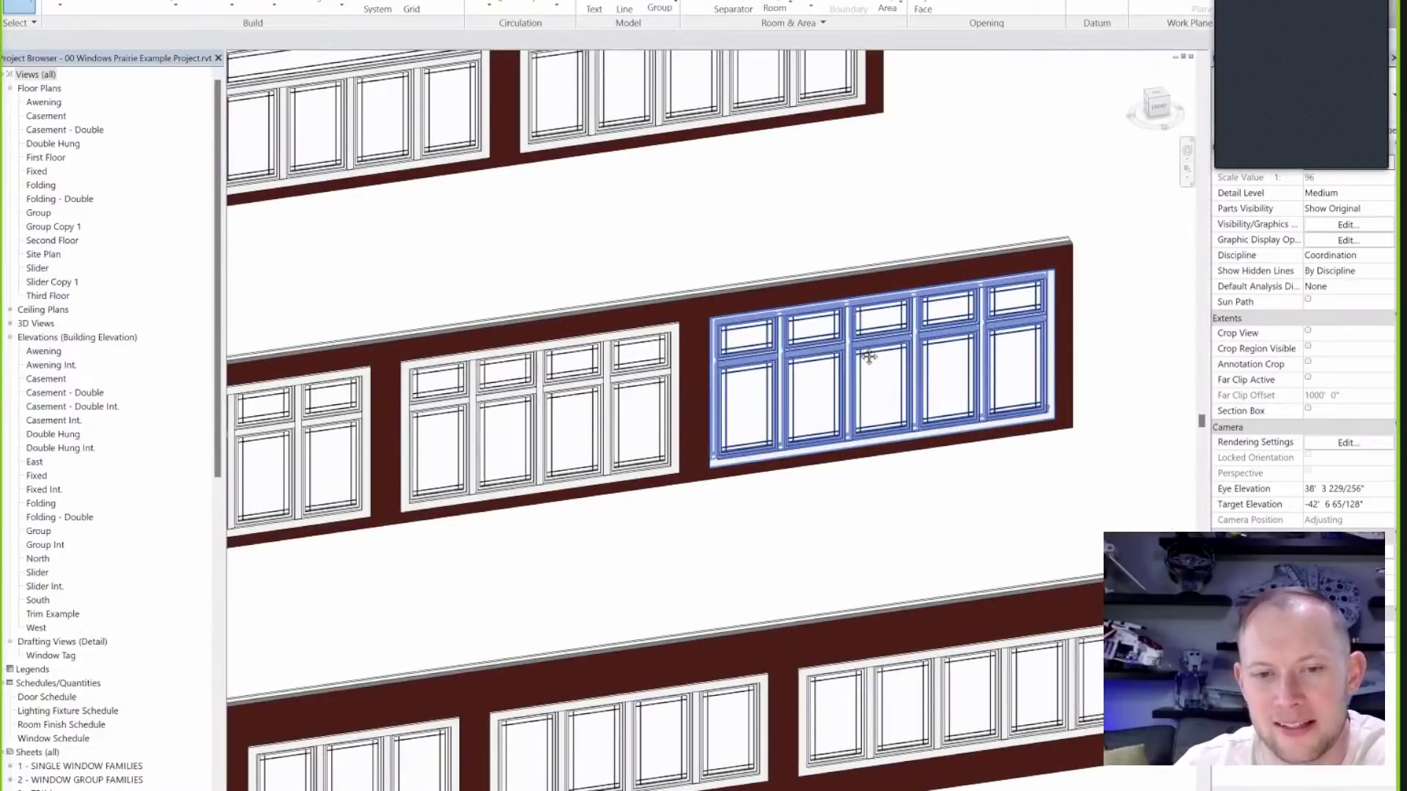
Inspect the window groups from a nearly frontal angle, ending with a close look at the middle wall's five-wide group.
{"action": "middle_click_drag", "start_coordinate": [606, 437], "coordinate": [366, 450], "text": "shift"}
{"action": "left_click", "coordinate": [366, 450]}
{"action": "scroll", "coordinate": [367, 451], "scroll_direction": "down", "scroll_amount": 2}
{"action": "middle_click_drag", "start_coordinate": [299, 618], "coordinate": [533, 546]}
{"action": "scroll", "coordinate": [533, 546], "scroll_direction": "up", "scroll_amount": 3}
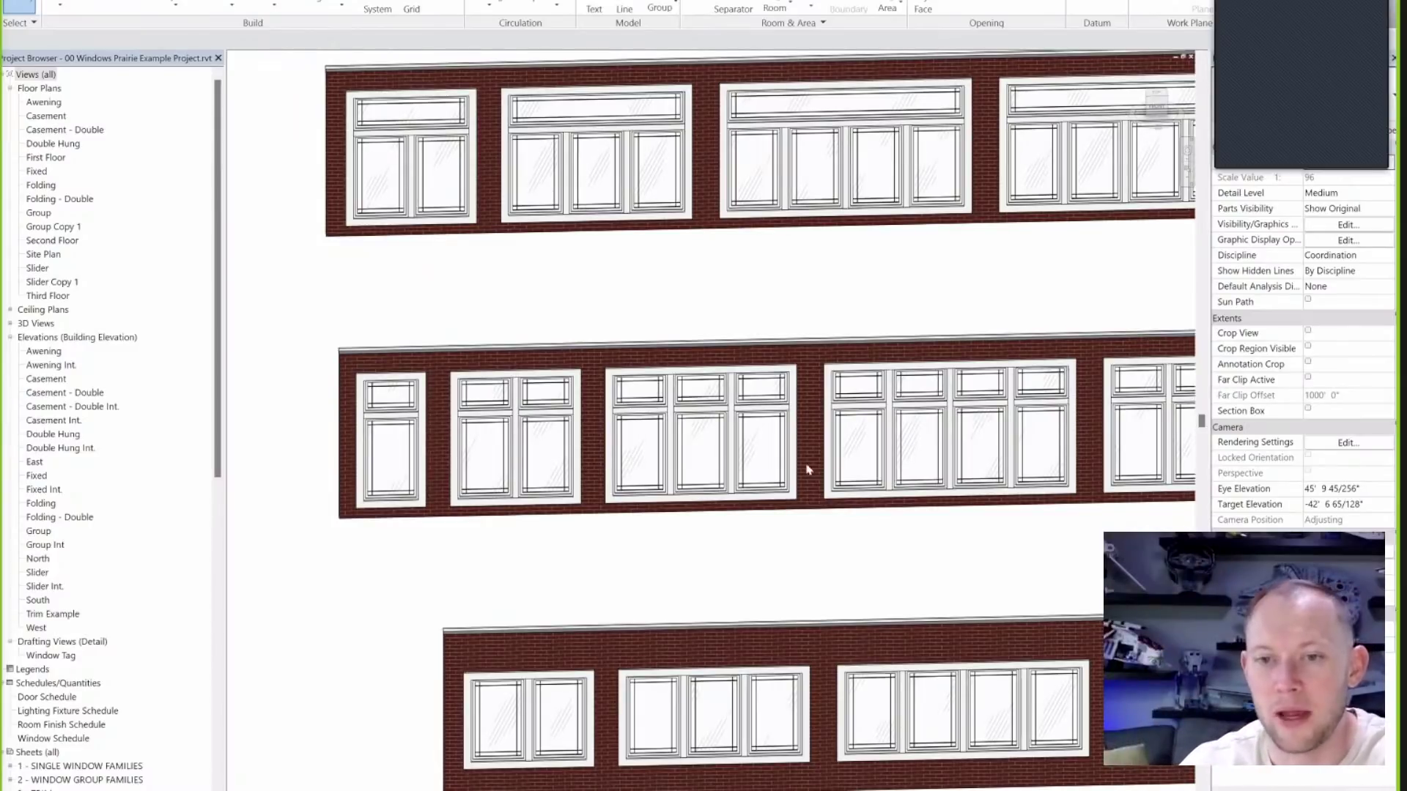
{"action": "middle_click_drag", "start_coordinate": [490, 462], "coordinate": [451, 463]}
{"action": "middle_click_drag", "start_coordinate": [921, 461], "coordinate": [571, 451]}
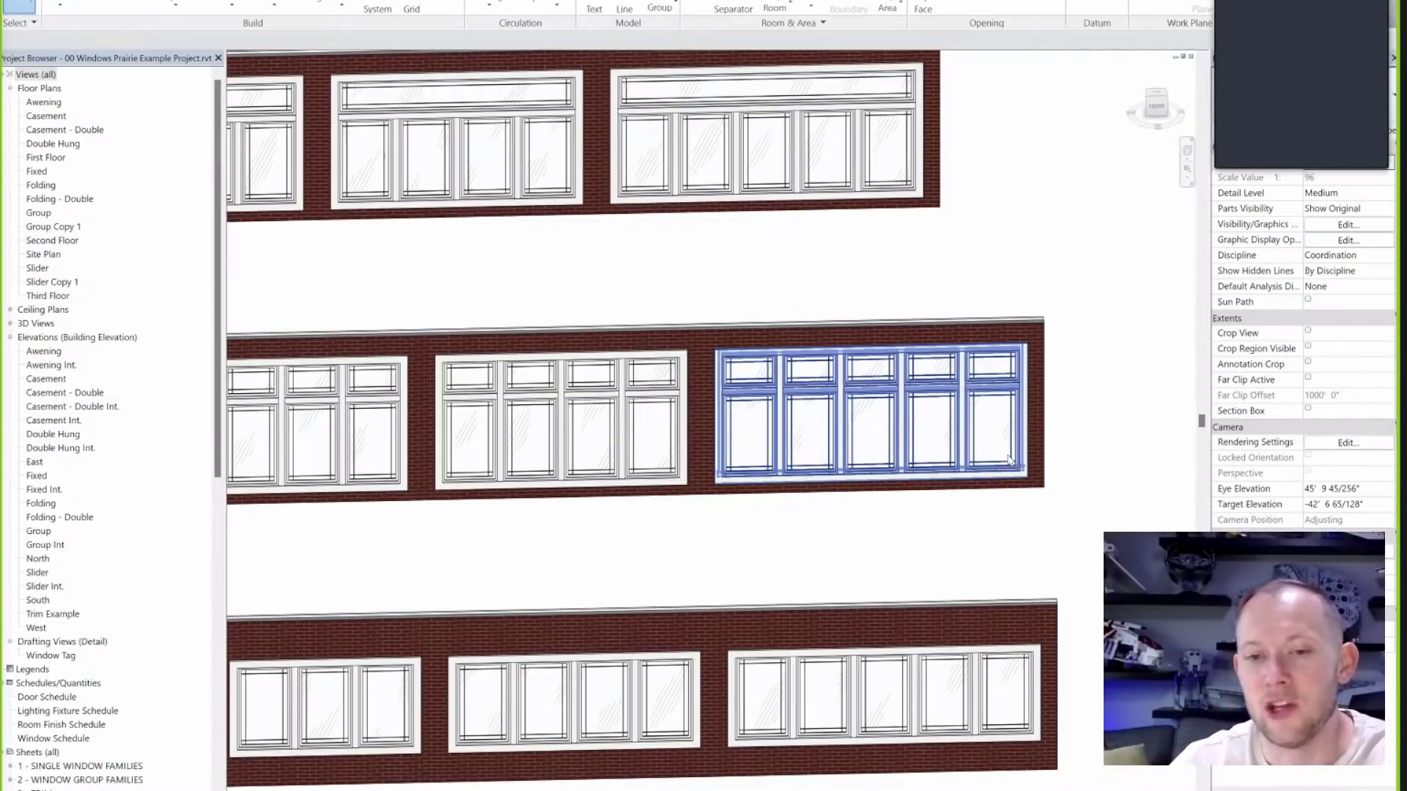
{"action": "scroll", "coordinate": [777, 440], "scroll_direction": "up", "scroll_amount": 4}
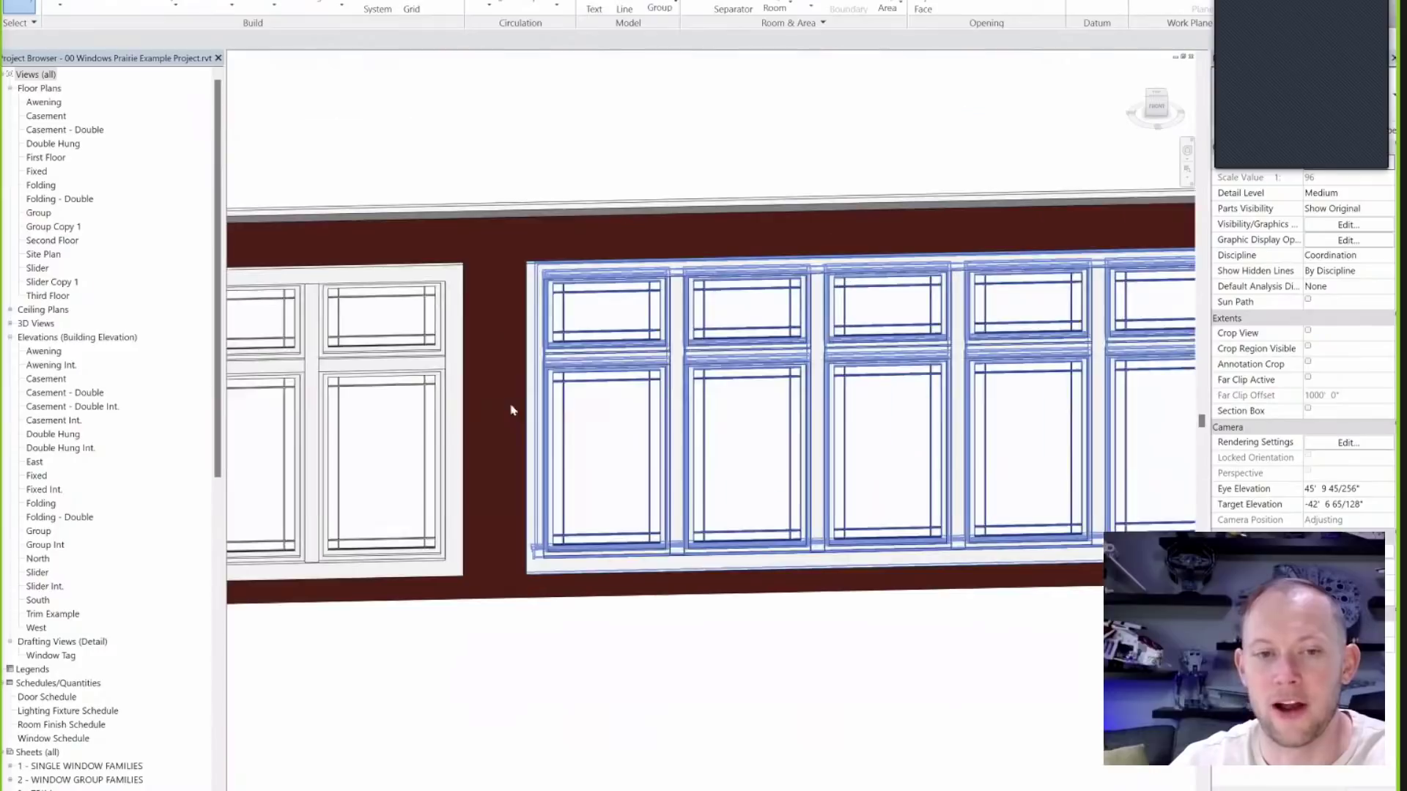
{"action": "middle_click_drag", "start_coordinate": [733, 571], "coordinate": [481, 587]}
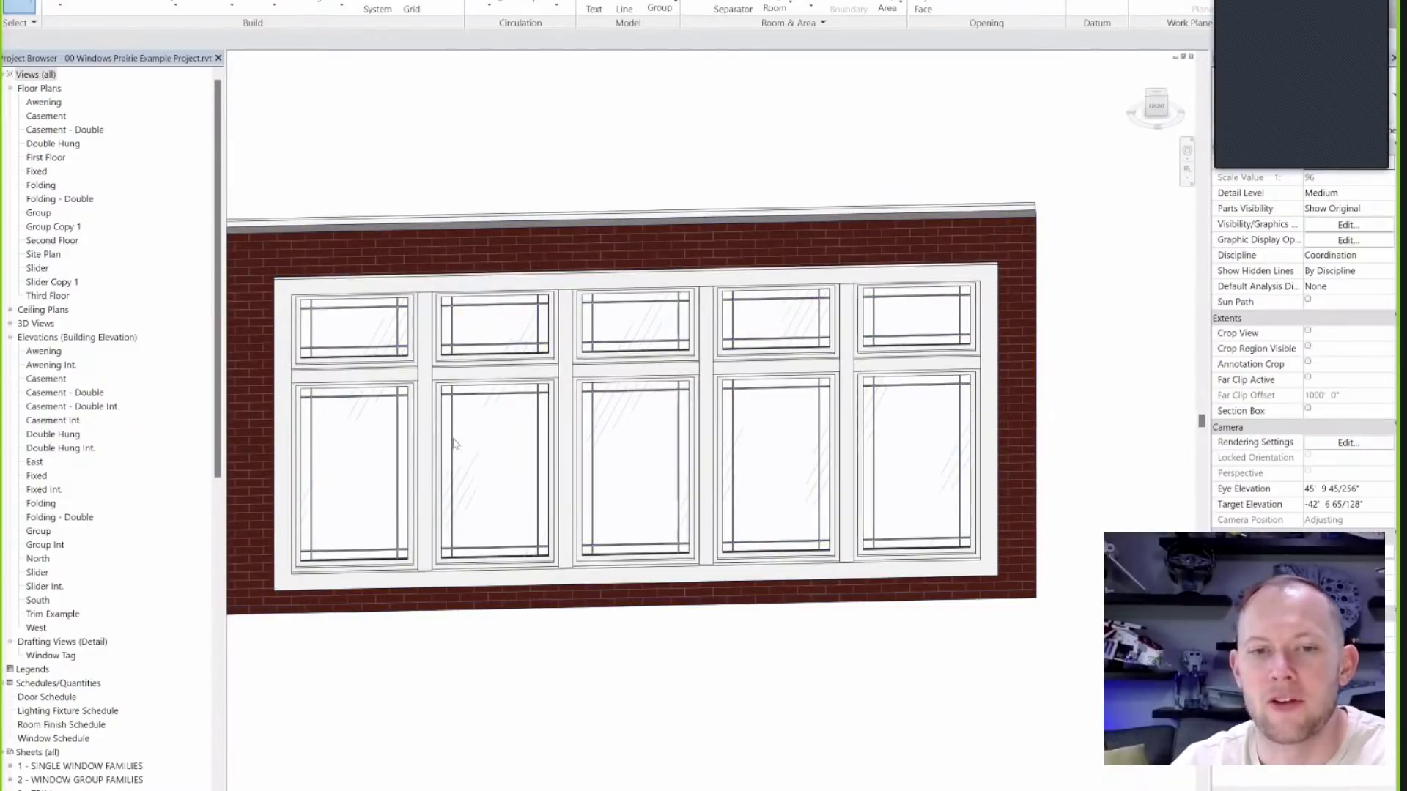
Inspect the middle wall's five-wide window group from an angle, selecting it and clearing the selection.
{"action": "middle_click_drag", "start_coordinate": [565, 525], "coordinate": [523, 266], "text": "shift"}
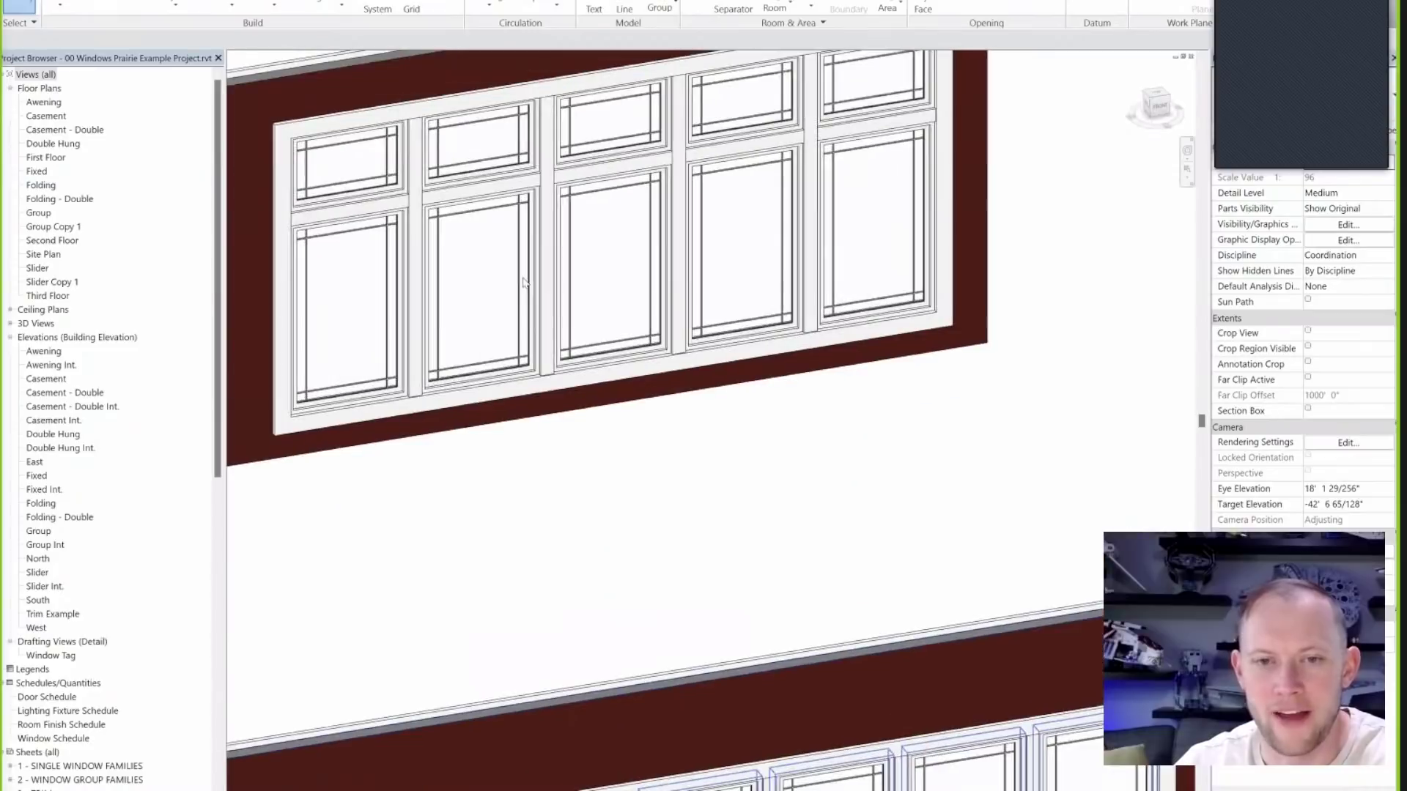
{"action": "scroll", "coordinate": [542, 440], "scroll_direction": "down", "scroll_amount": 2}
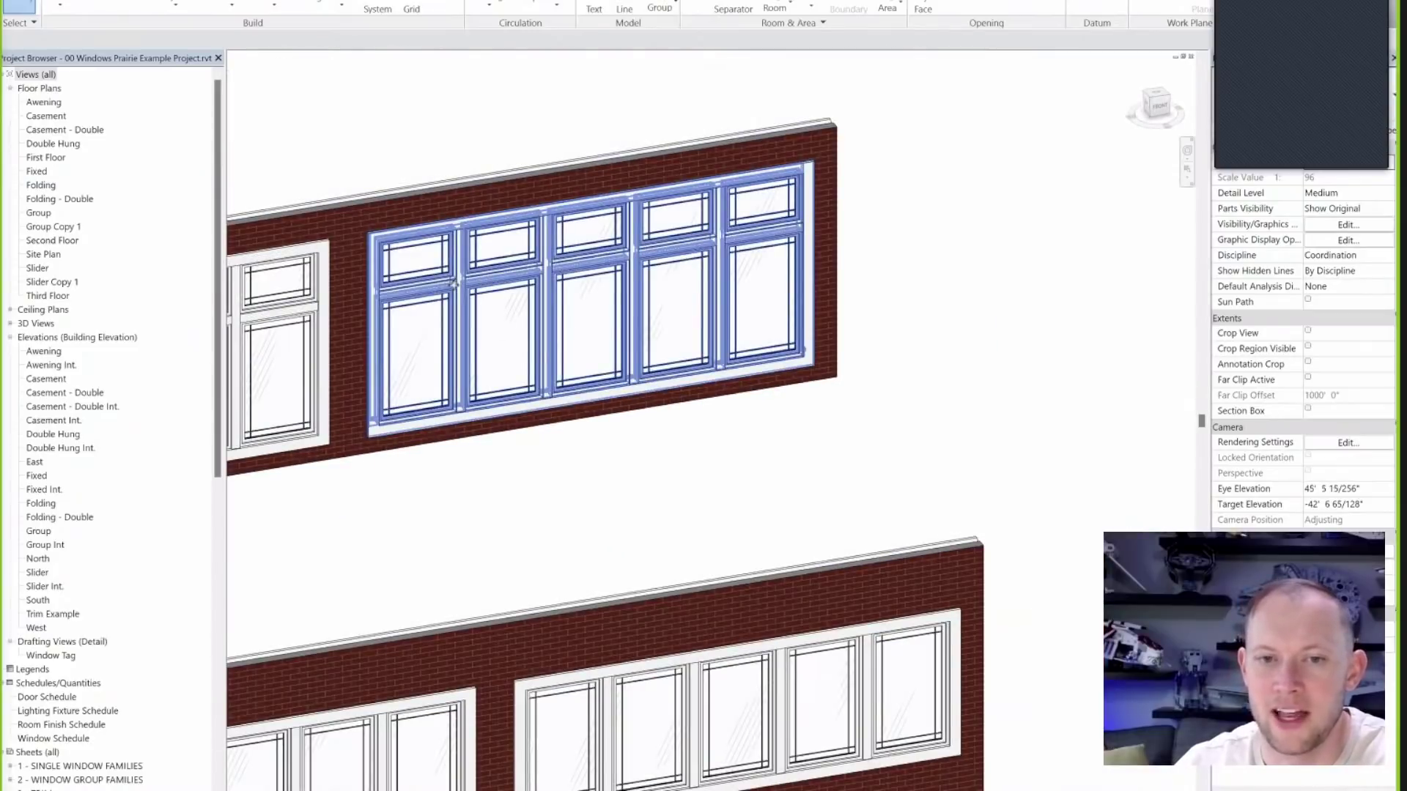
{"action": "left_click", "coordinate": [515, 357]}
{"action": "scroll", "coordinate": [609, 581], "scroll_direction": "up", "scroll_amount": 5}
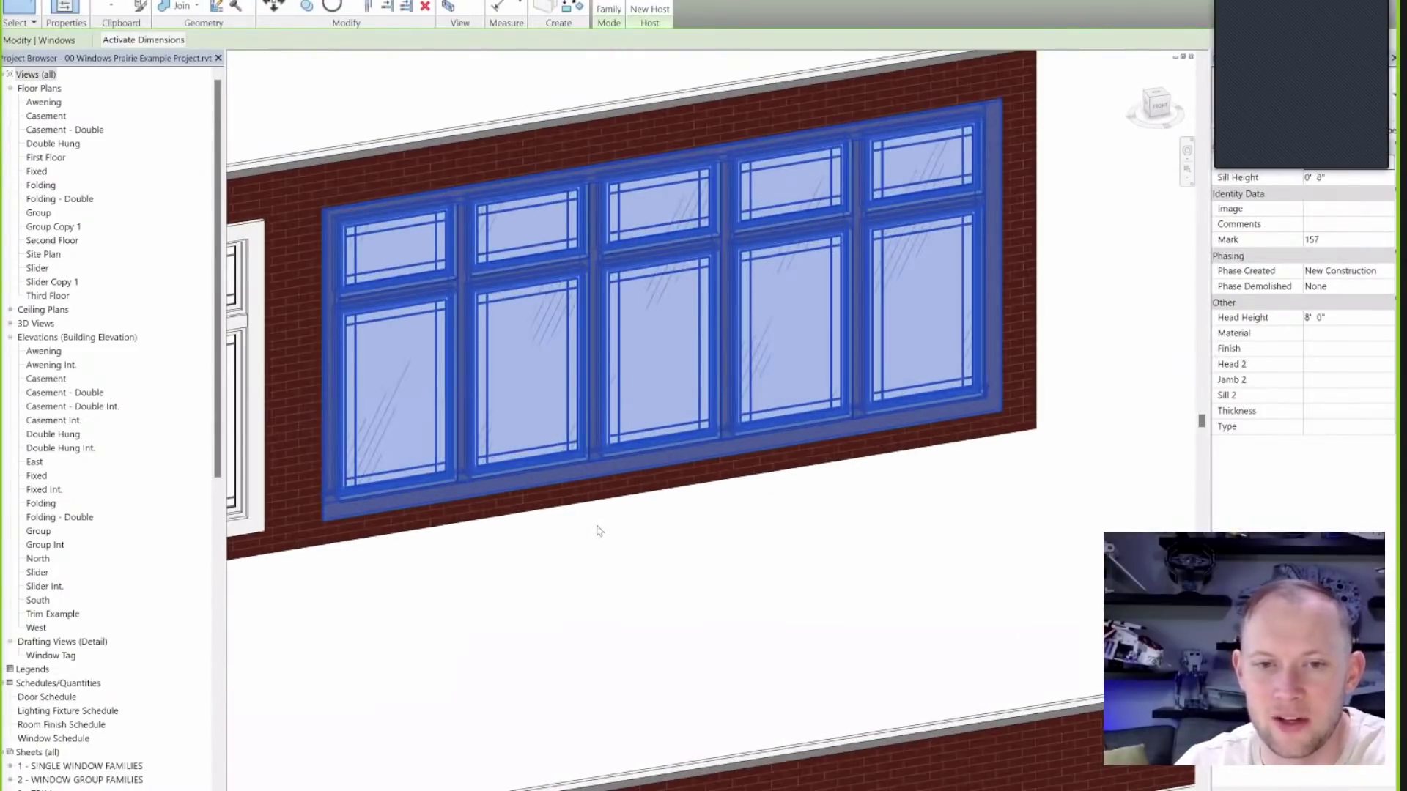
{"action": "key", "text": "Escape"}
{"action": "scroll", "coordinate": [538, 499], "scroll_direction": "down", "scroll_amount": 2}
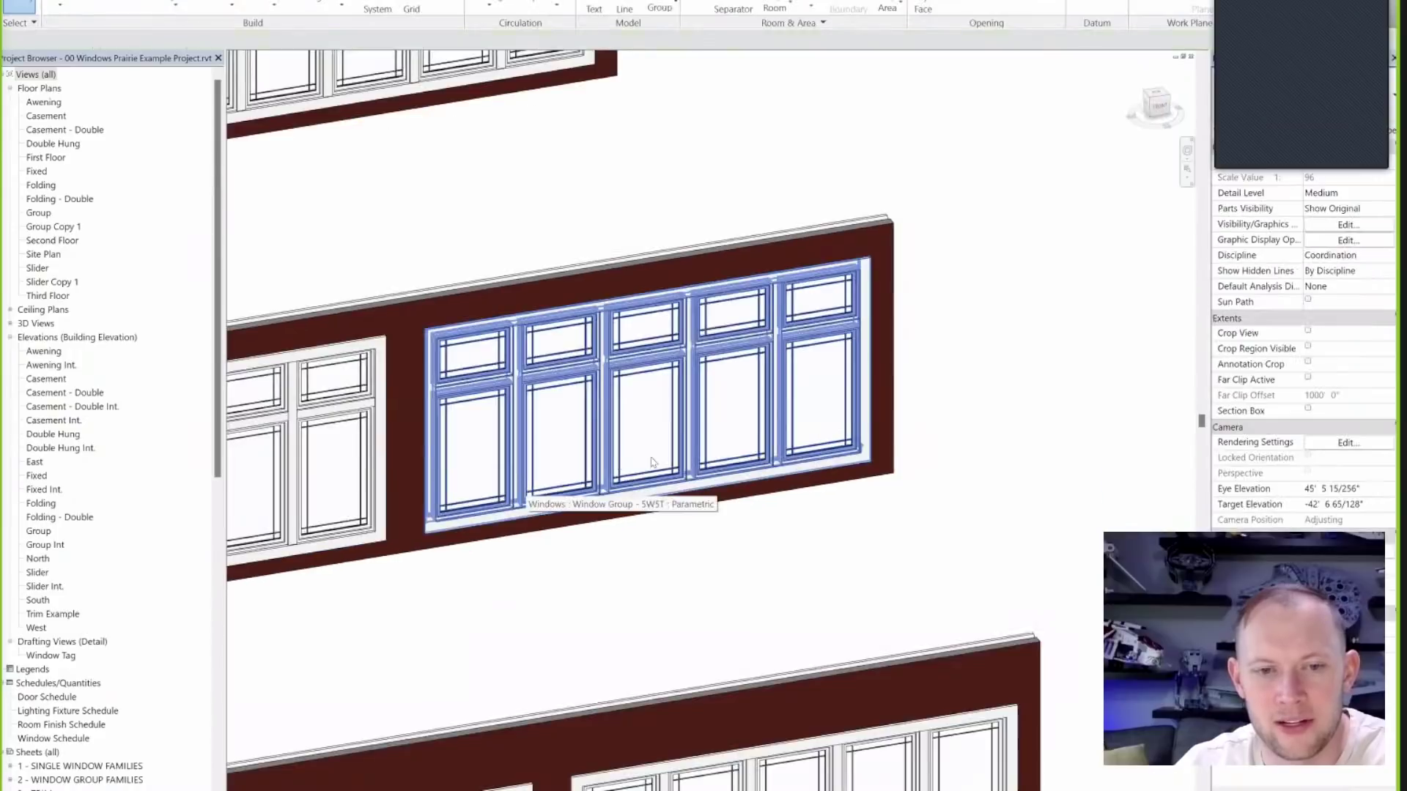
Compare the smaller window groups and inspect the lower wall's three-wide group up close, selecting it and clearing the selection.
{"action": "scroll", "coordinate": [616, 473], "scroll_direction": "down", "scroll_amount": 2}
{"action": "scroll", "coordinate": [676, 535], "scroll_direction": "up", "scroll_amount": 3}
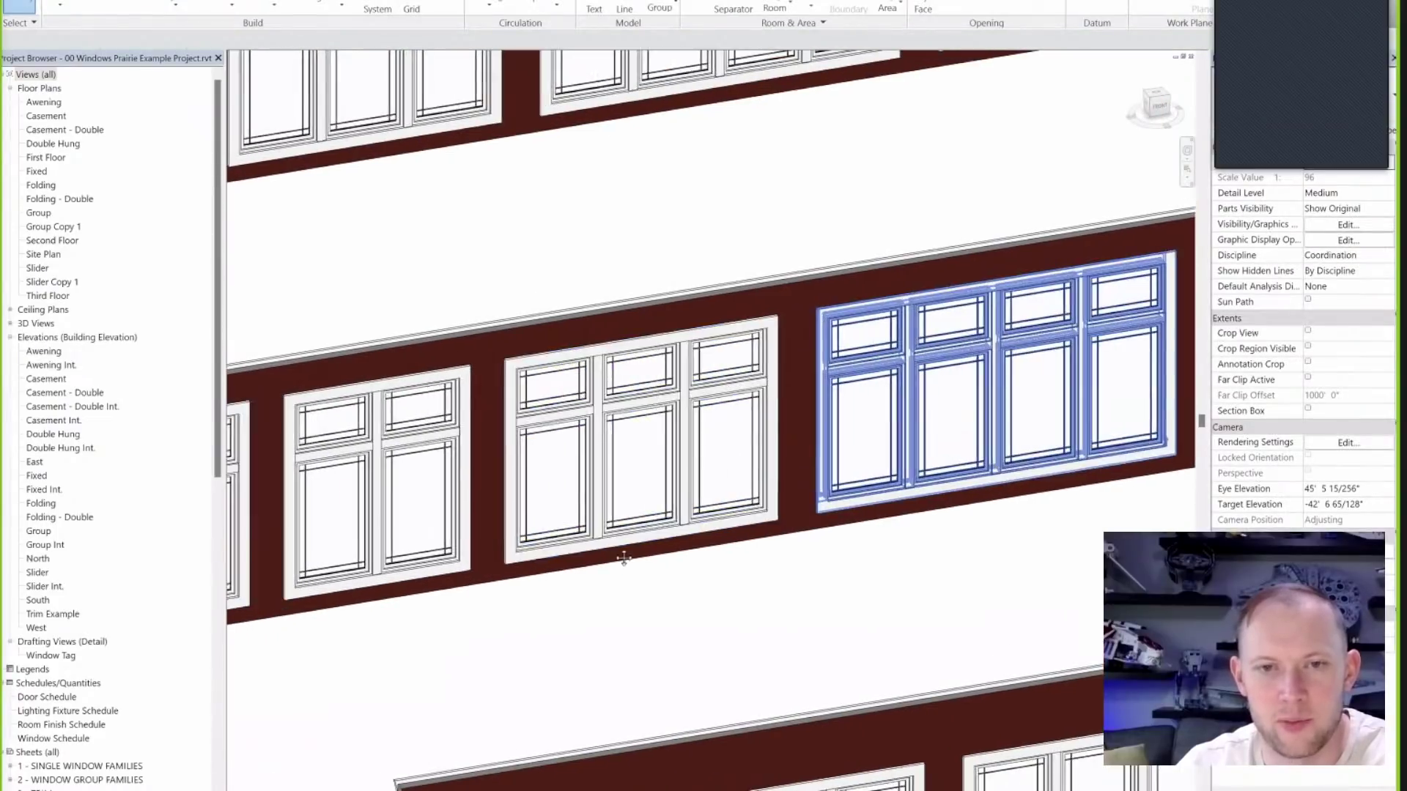
{"action": "middle_click_drag", "start_coordinate": [564, 470], "coordinate": [752, 467]}
{"action": "scroll", "coordinate": [774, 463], "scroll_direction": "down", "scroll_amount": 1}
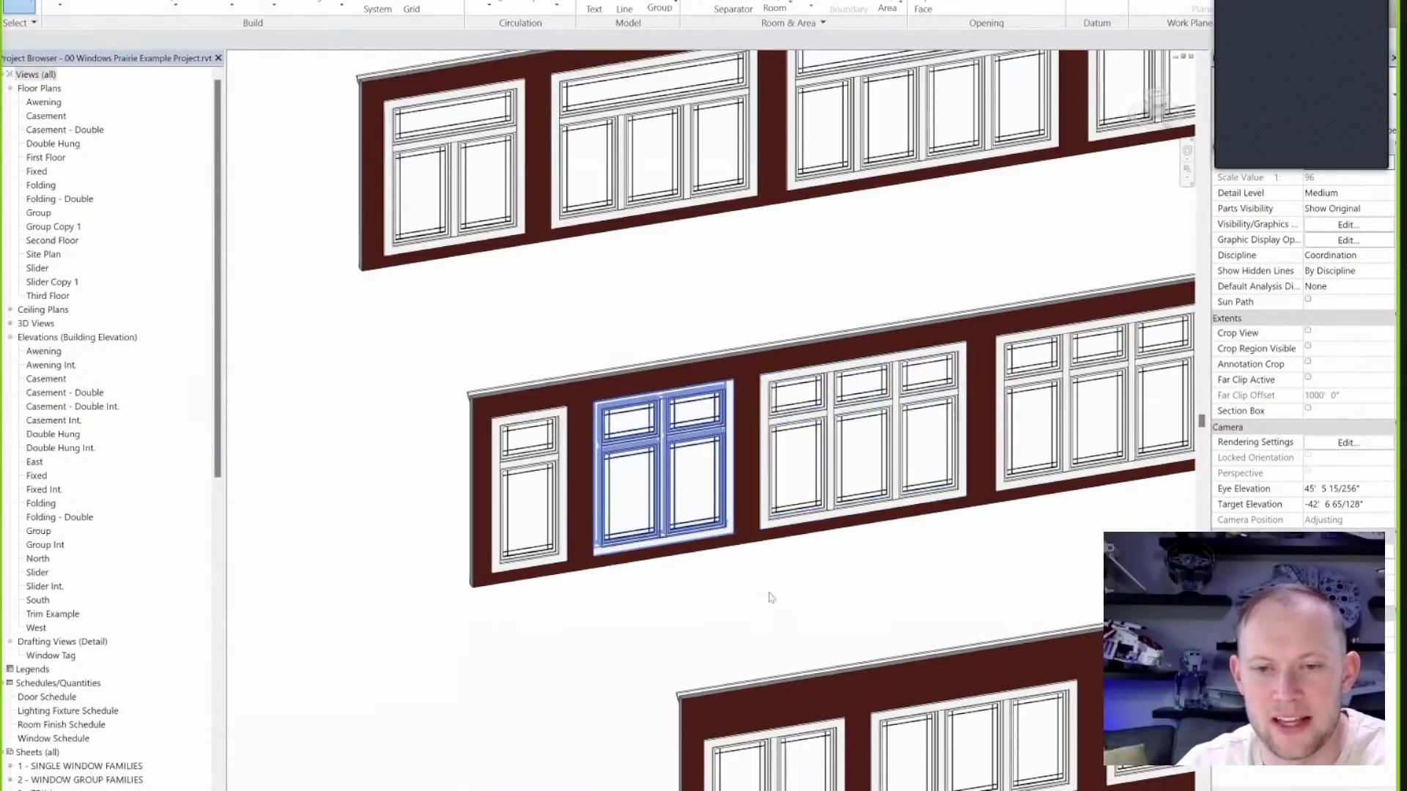
{"action": "scroll", "coordinate": [728, 568], "scroll_direction": "down", "scroll_amount": 1}
{"action": "scroll", "coordinate": [715, 586], "scroll_direction": "up", "scroll_amount": 3}
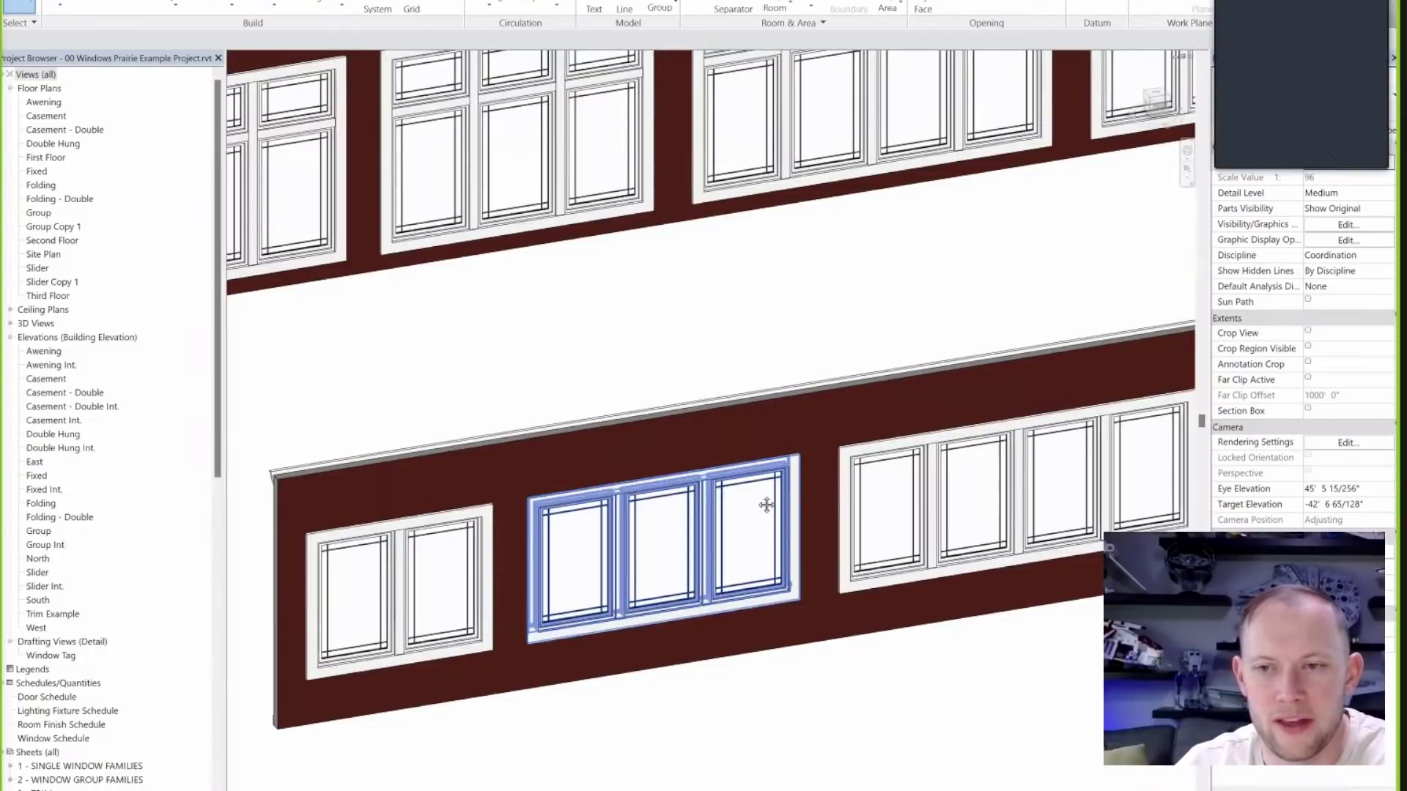
{"action": "left_click", "coordinate": [767, 505]}
{"action": "scroll", "coordinate": [674, 582], "scroll_direction": "up", "scroll_amount": 4}
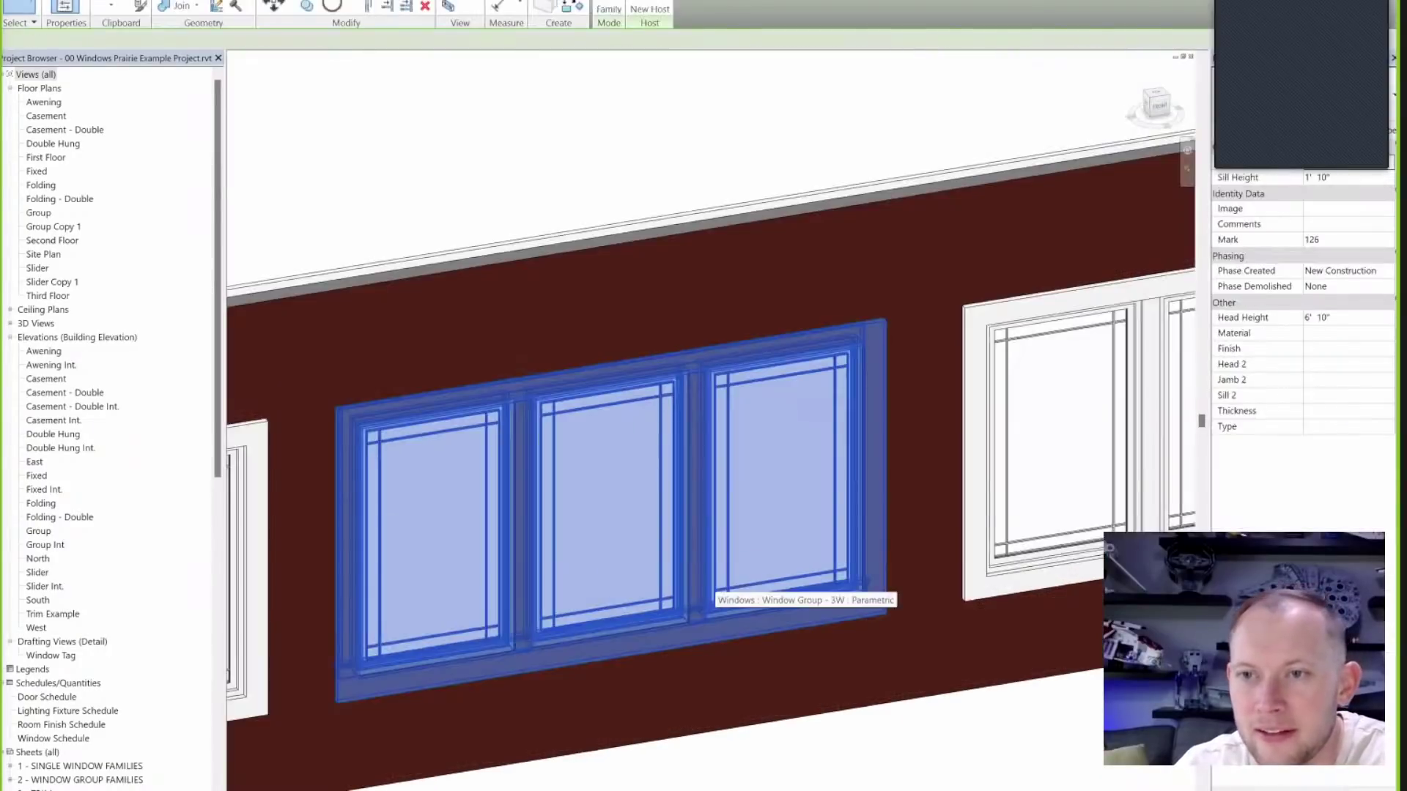
{"action": "middle_click_drag", "start_coordinate": [675, 583], "coordinate": [711, 549]}
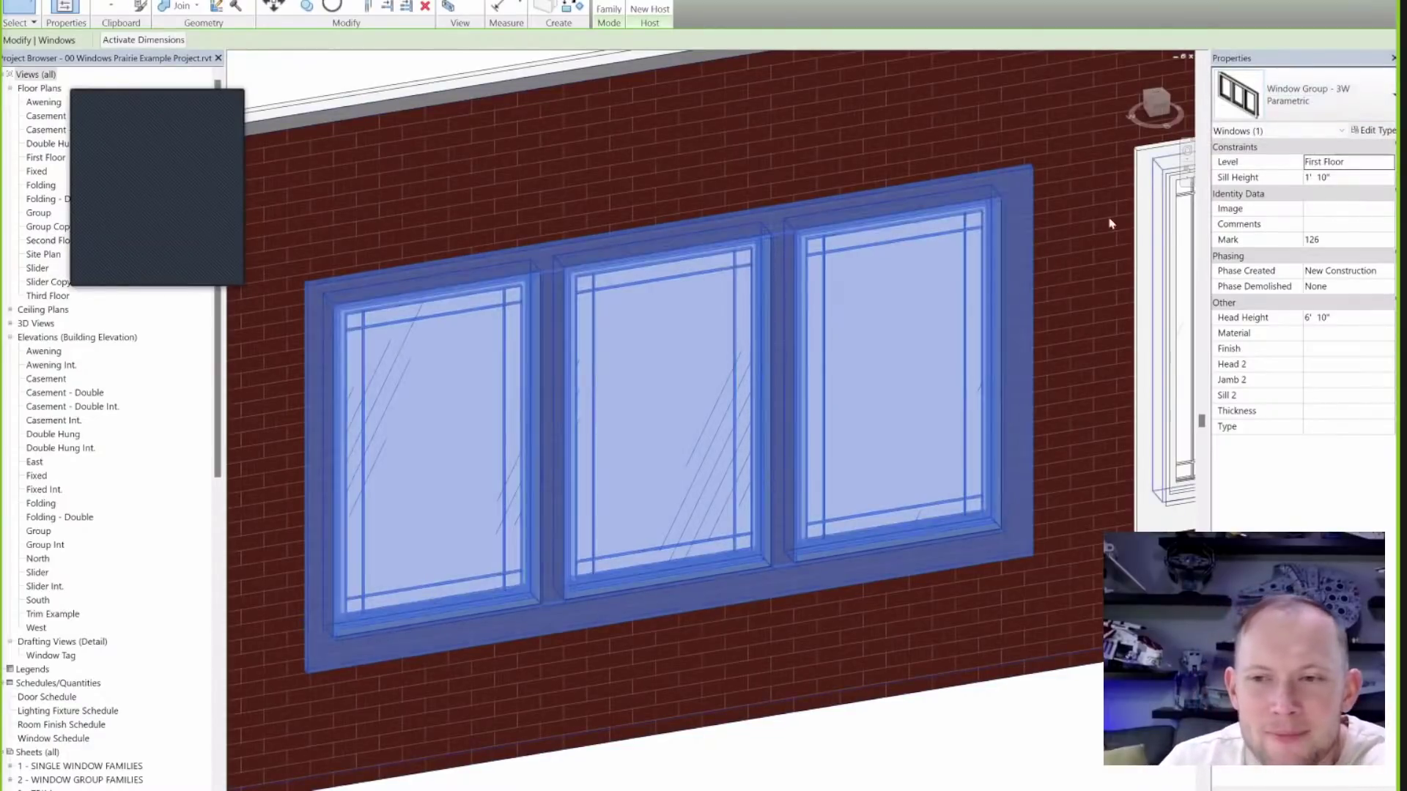
{"action": "scroll", "coordinate": [795, 568], "scroll_direction": "down", "scroll_amount": 2}
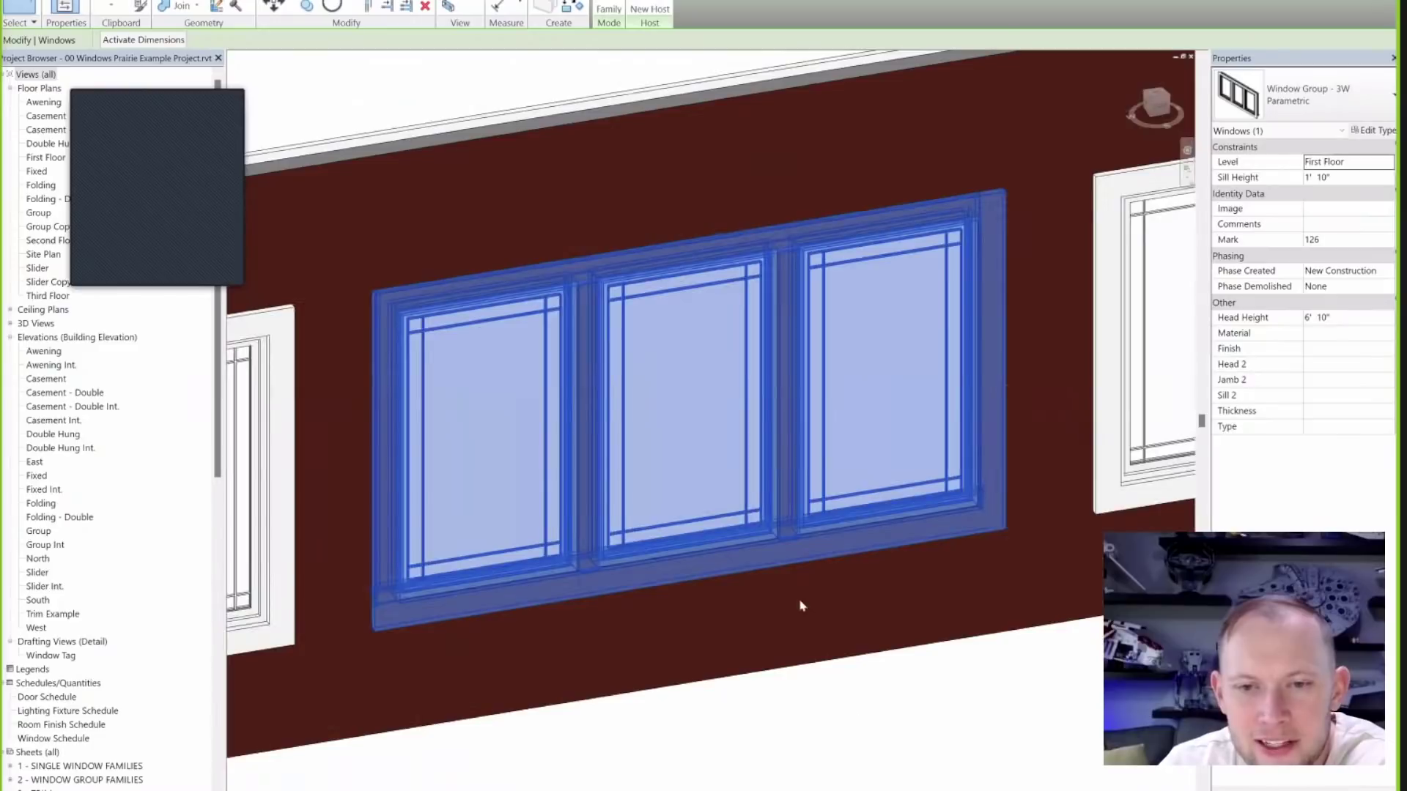
{"action": "key", "text": "Escape"}
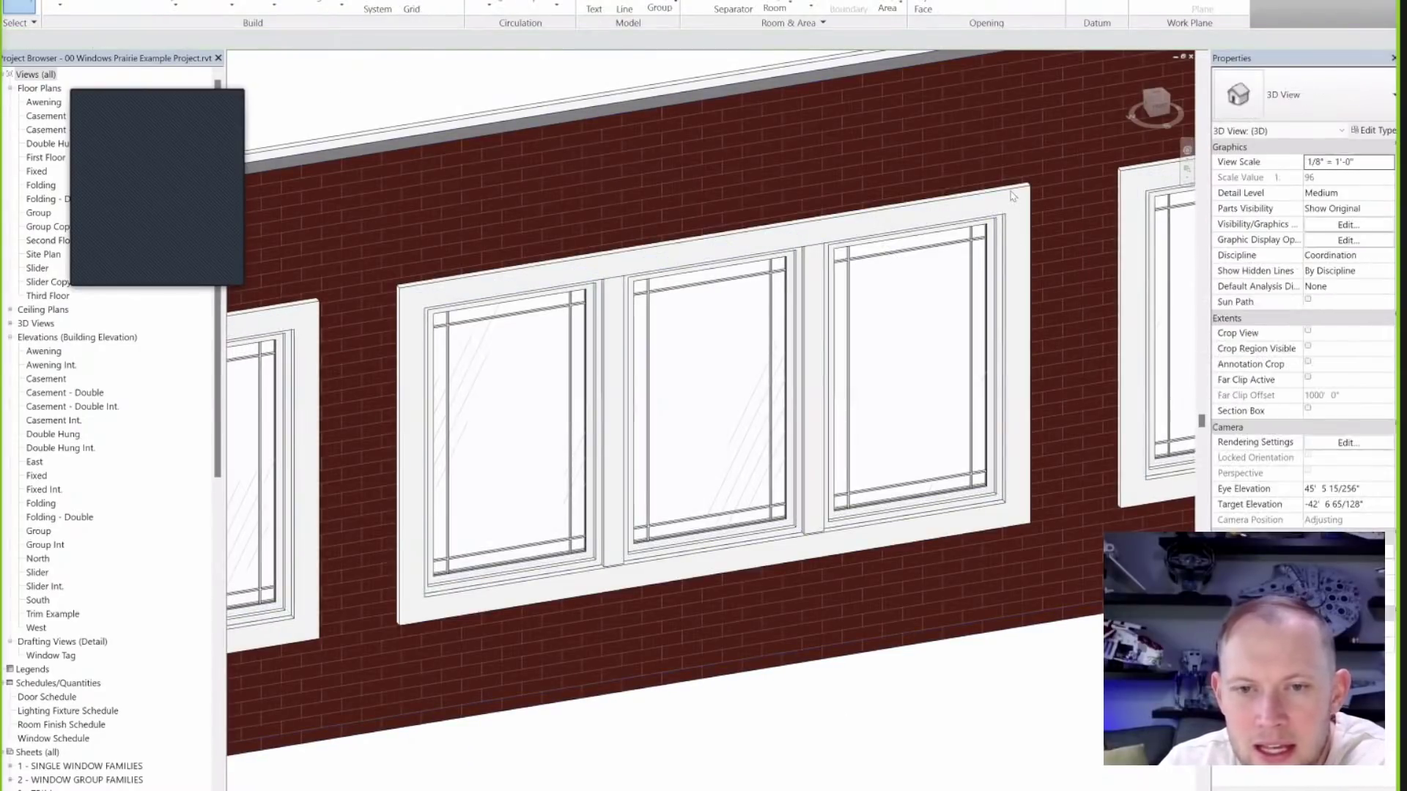
Open the type properties of the lower wall's three-wide window group and widen the dialog.
{"action": "scroll", "coordinate": [689, 341], "scroll_direction": "up", "scroll_amount": 1}
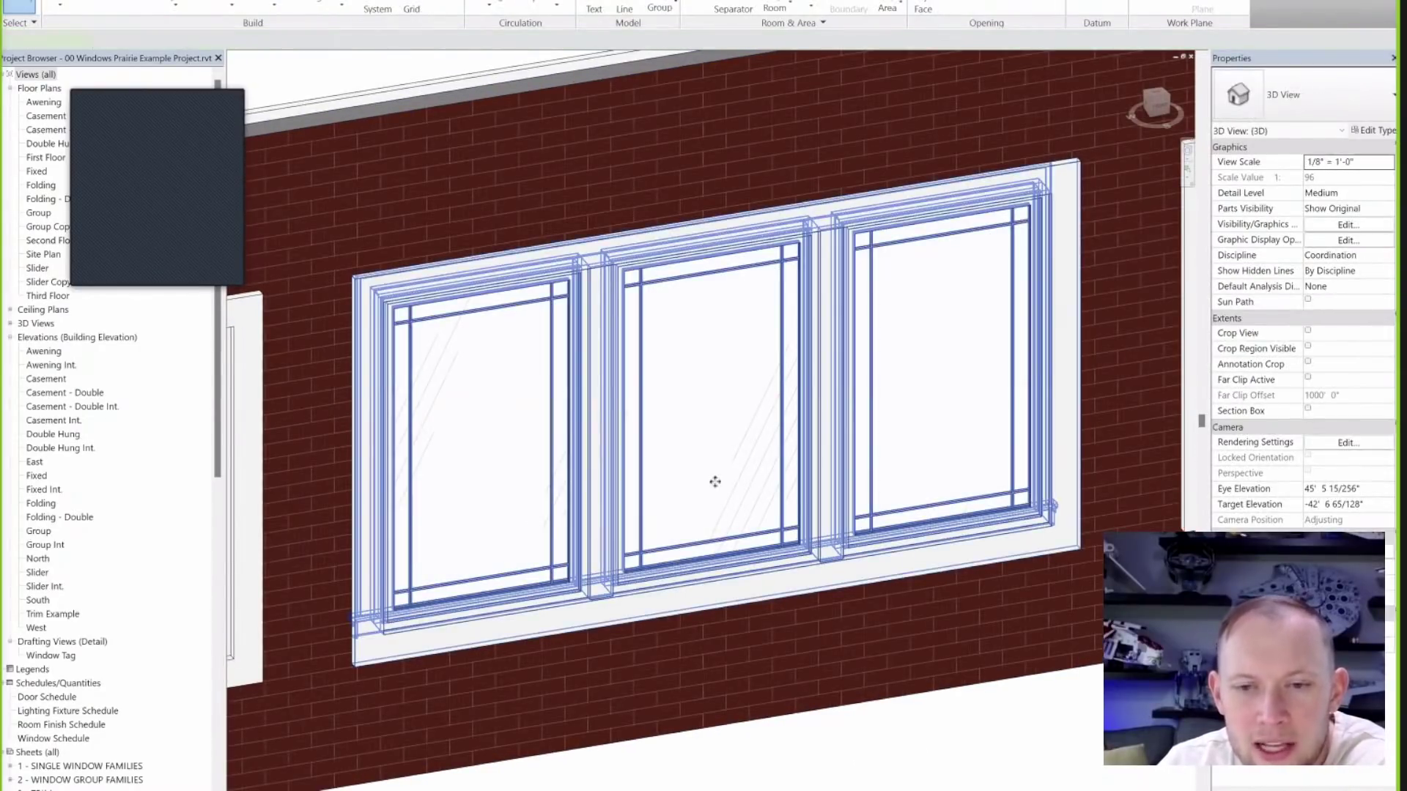
{"action": "left_click", "coordinate": [716, 476]}
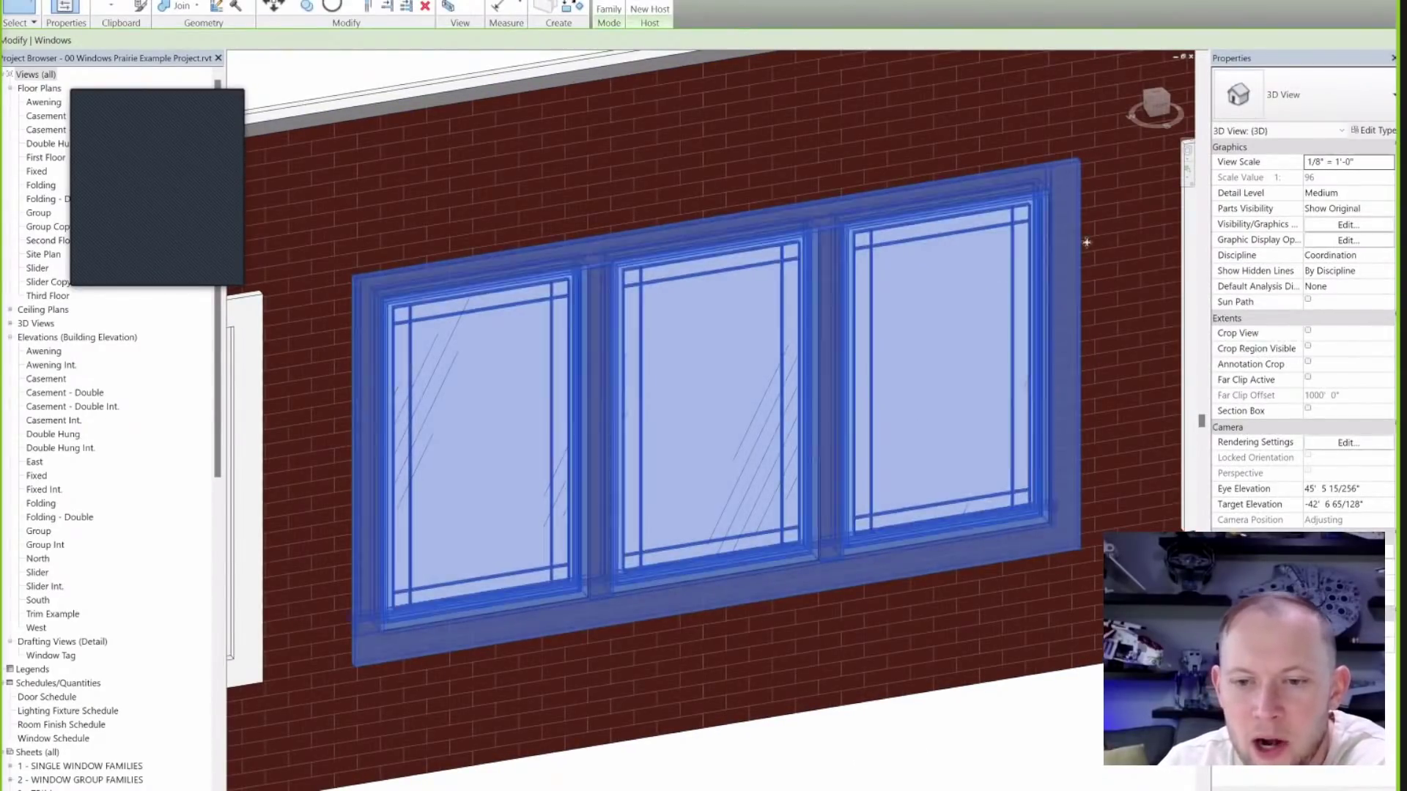
{"action": "left_click", "coordinate": [599, 247]}
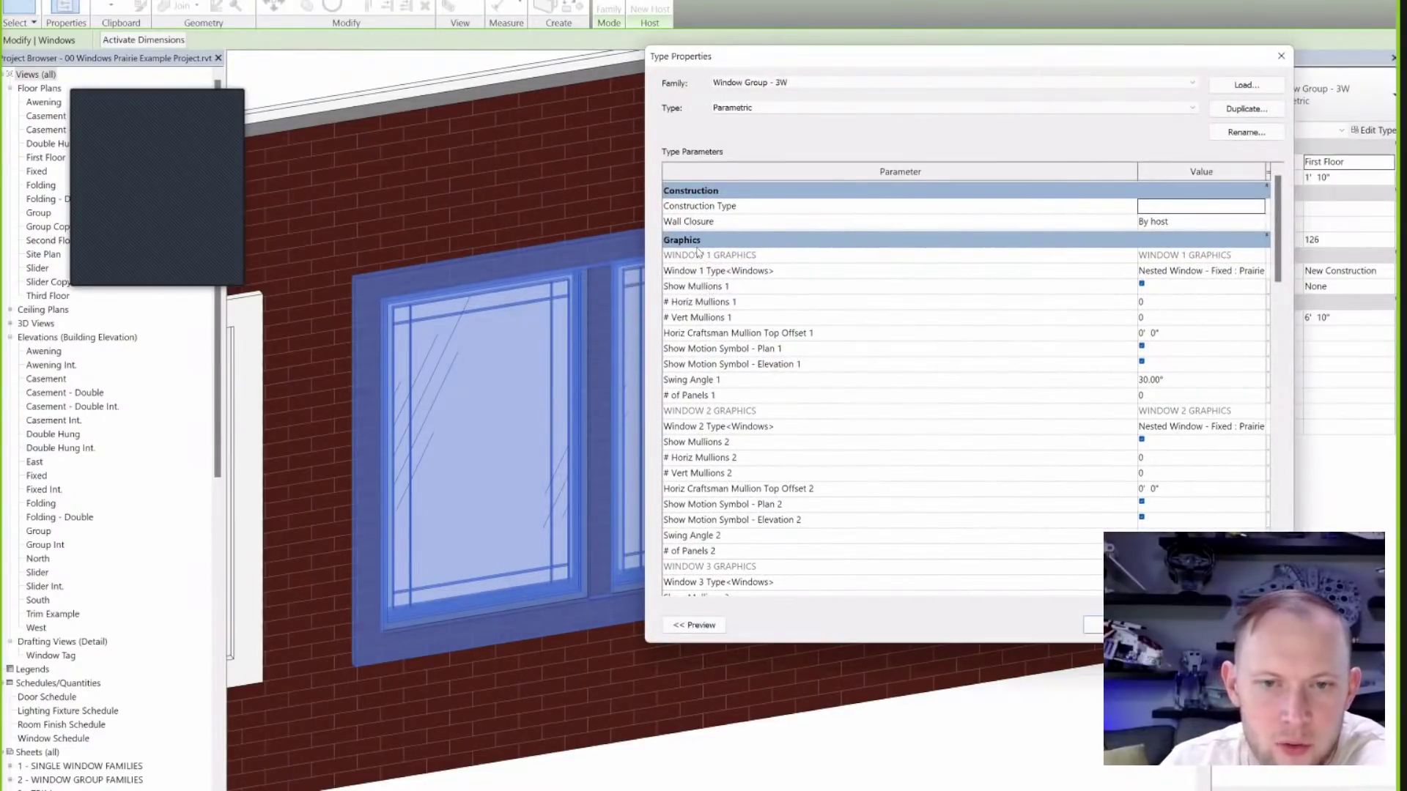
{"action": "scroll", "coordinate": [738, 290], "scroll_direction": "down", "scroll_amount": 1}
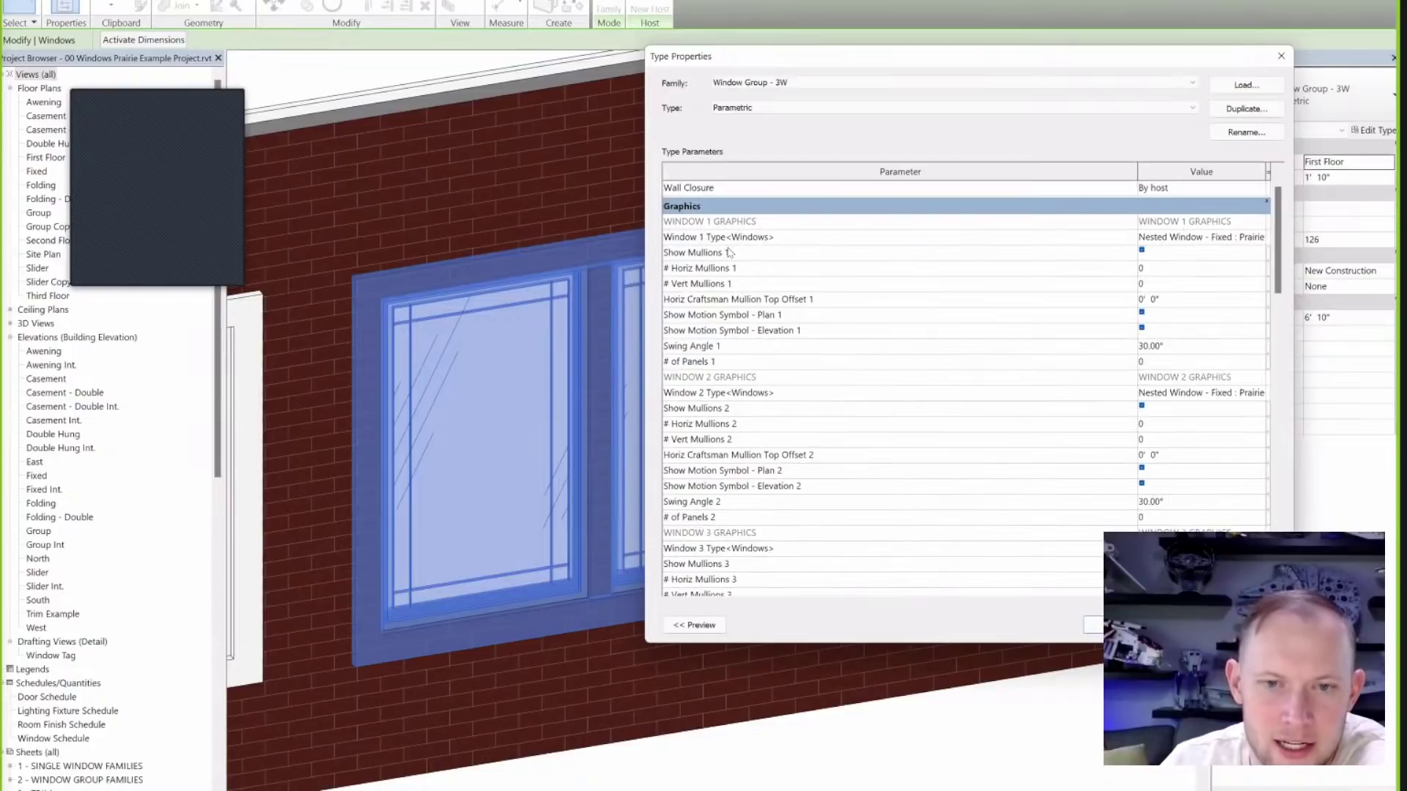
{"action": "scroll", "coordinate": [730, 253], "scroll_direction": "down", "scroll_amount": 1}
{"action": "scroll", "coordinate": [729, 253], "scroll_direction": "up", "scroll_amount": 1}
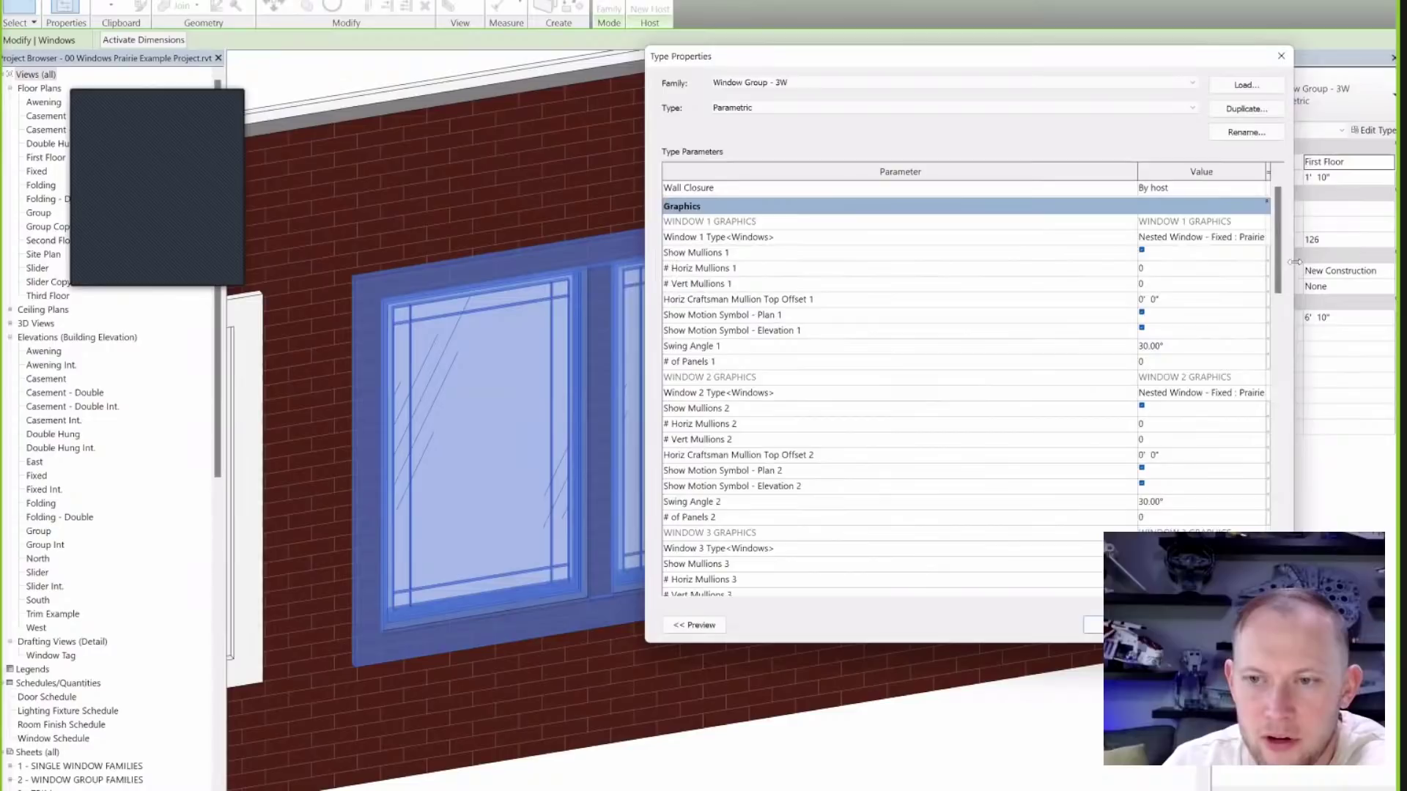
{"action": "left_click_drag", "start_coordinate": [1295, 262], "coordinate": [1387, 262]}
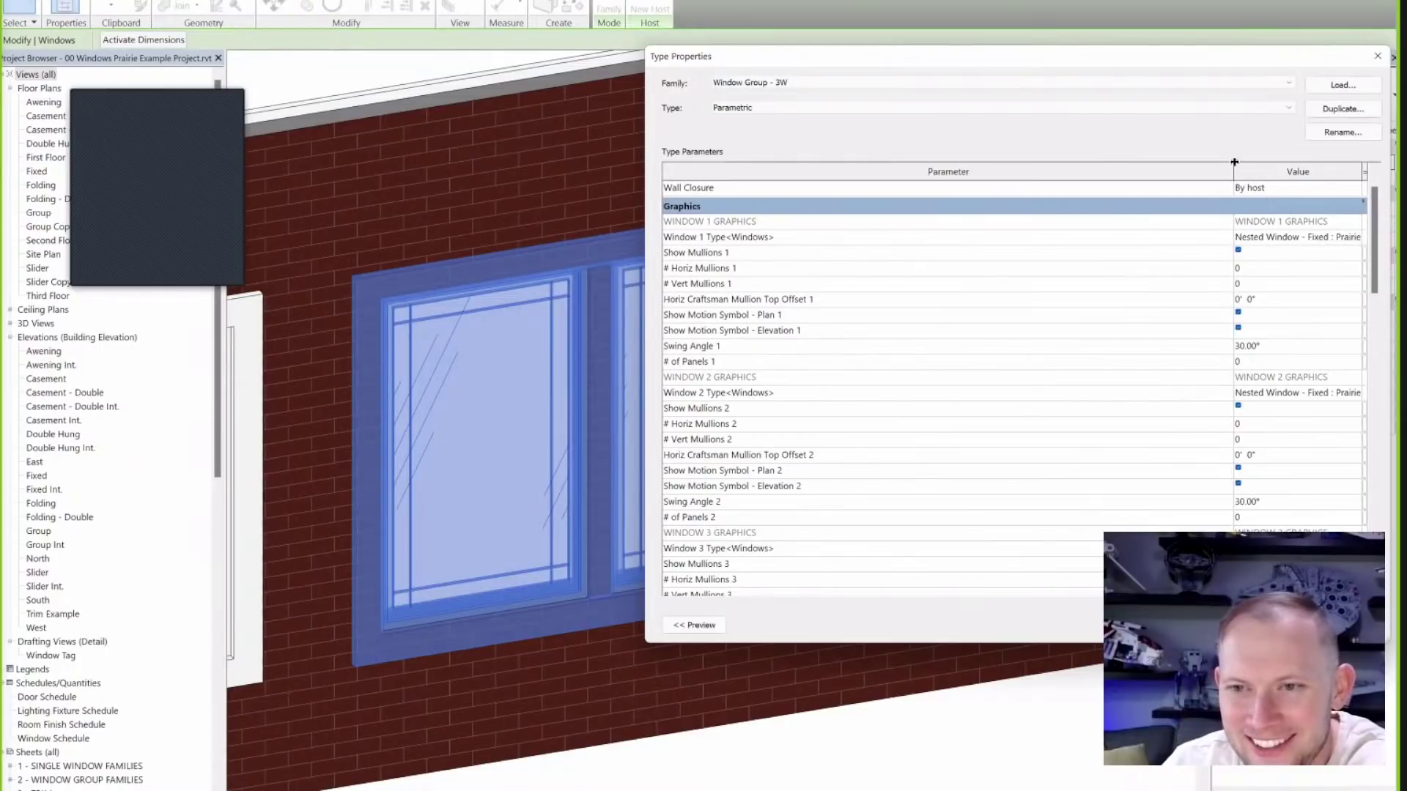
Set the Window 1 type of the three-wide group to Nested Window - Slider : Prairie.
{"action": "left_click", "coordinate": [1355, 238]}
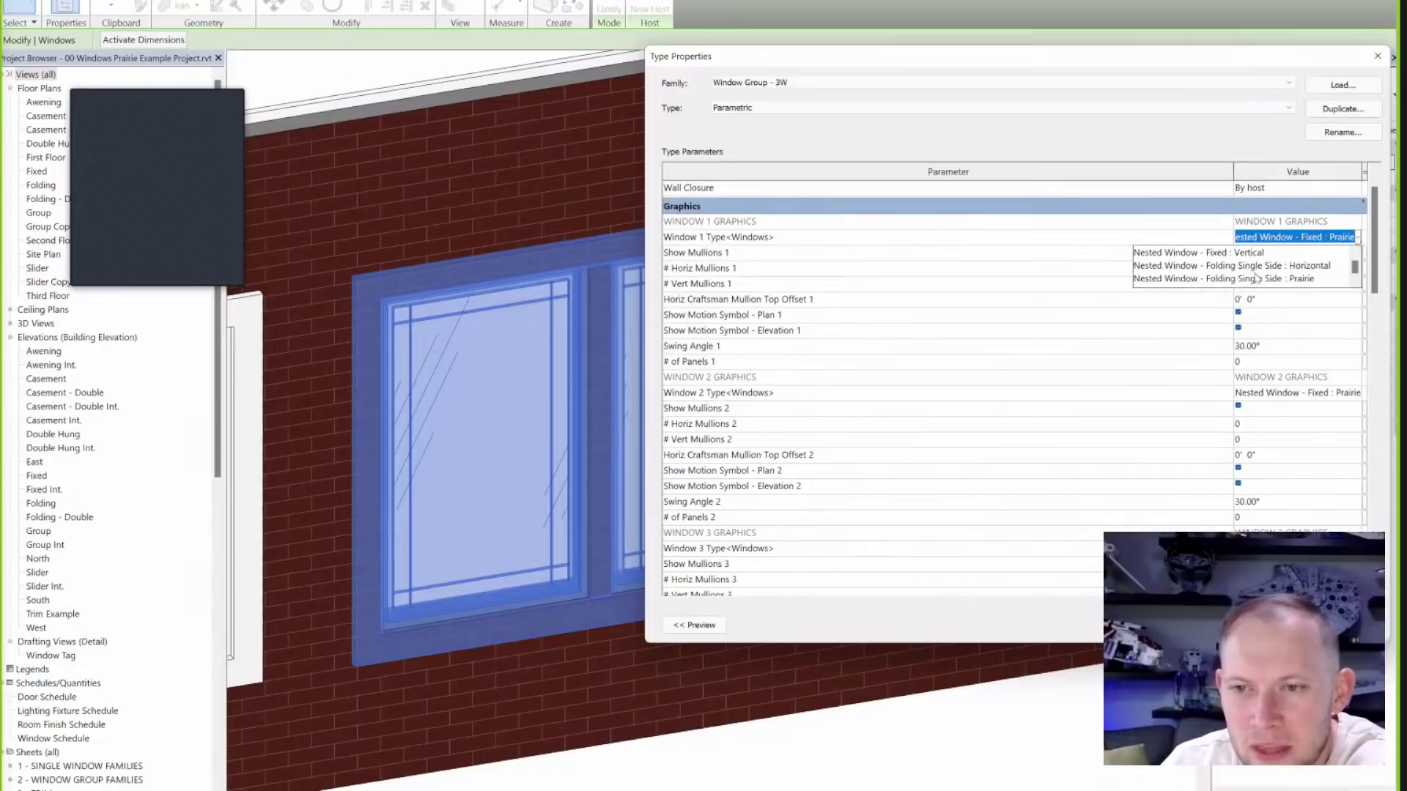
{"action": "scroll", "coordinate": [1256, 278], "scroll_direction": "down", "scroll_amount": 1}
{"action": "scroll", "coordinate": [1267, 276], "scroll_direction": "down", "scroll_amount": 1}
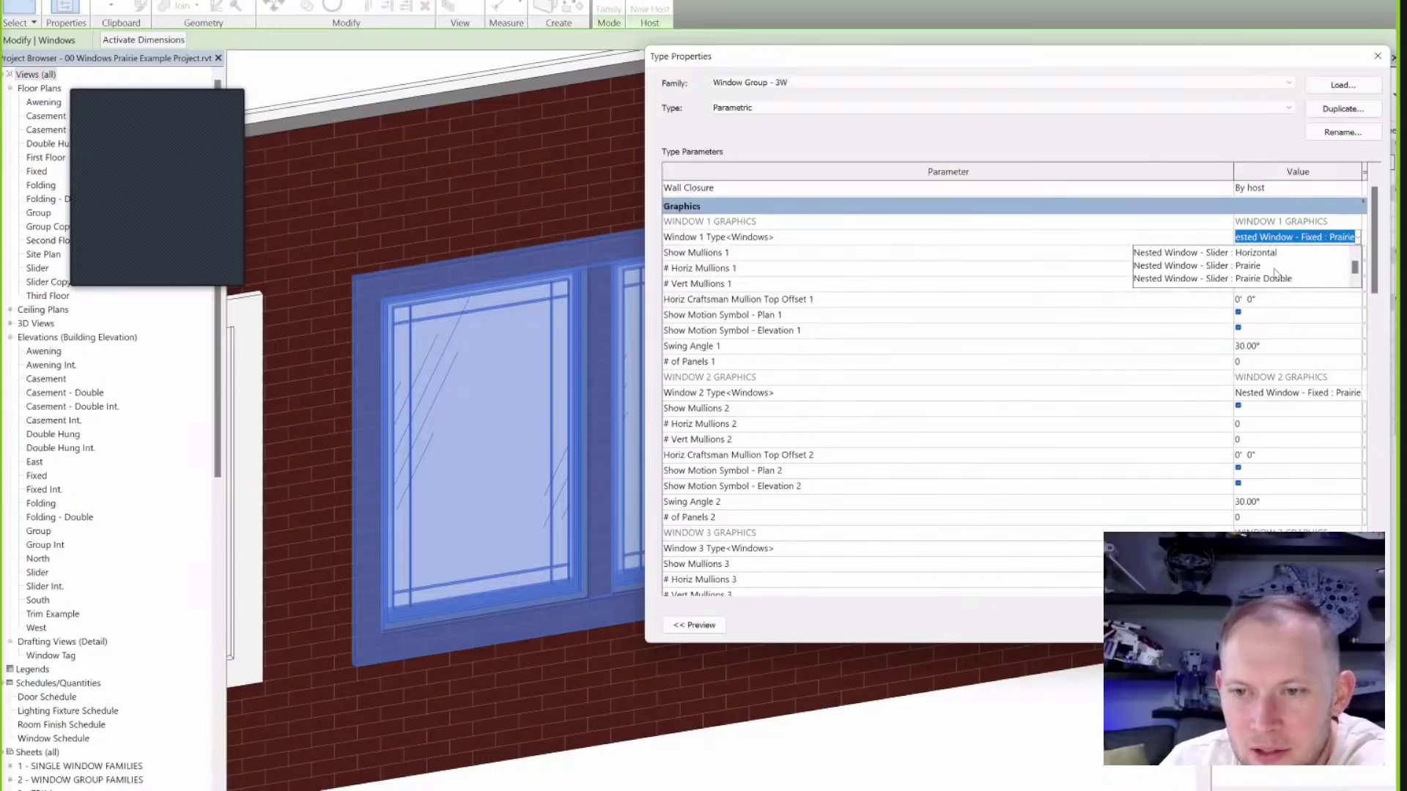
{"action": "scroll", "coordinate": [1288, 274], "scroll_direction": "down", "scroll_amount": 2}
{"action": "scroll", "coordinate": [1288, 274], "scroll_direction": "up", "scroll_amount": 3}
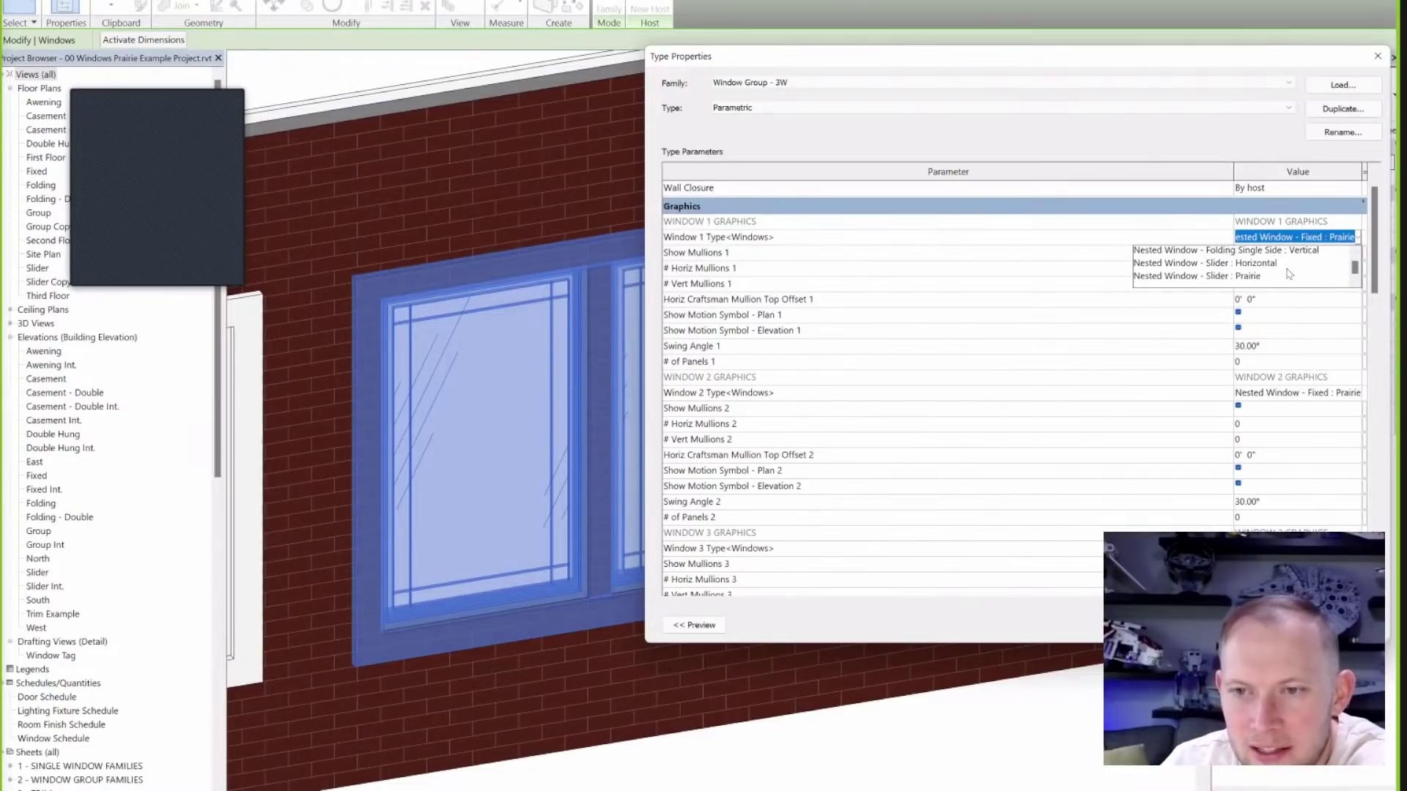
{"action": "scroll", "coordinate": [1287, 274], "scroll_direction": "down", "scroll_amount": 1}
{"action": "left_click", "coordinate": [1255, 266]}
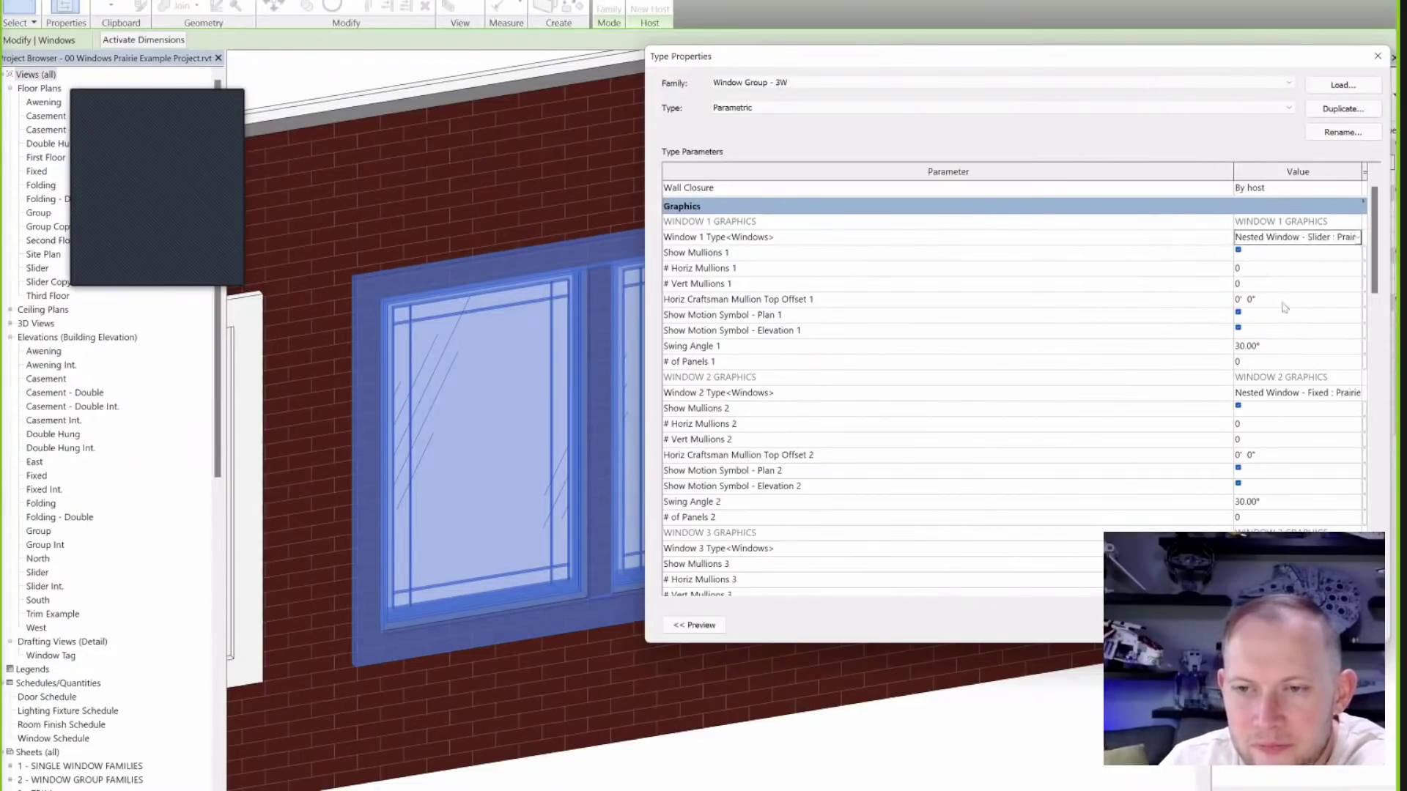
Set the Window 3 type of the three-wide group to Nested Window - Double Hung : Prairie.
{"action": "scroll", "coordinate": [1295, 351], "scroll_direction": "down", "scroll_amount": 2}
{"action": "scroll", "coordinate": [1319, 366], "scroll_direction": "down", "scroll_amount": 2}
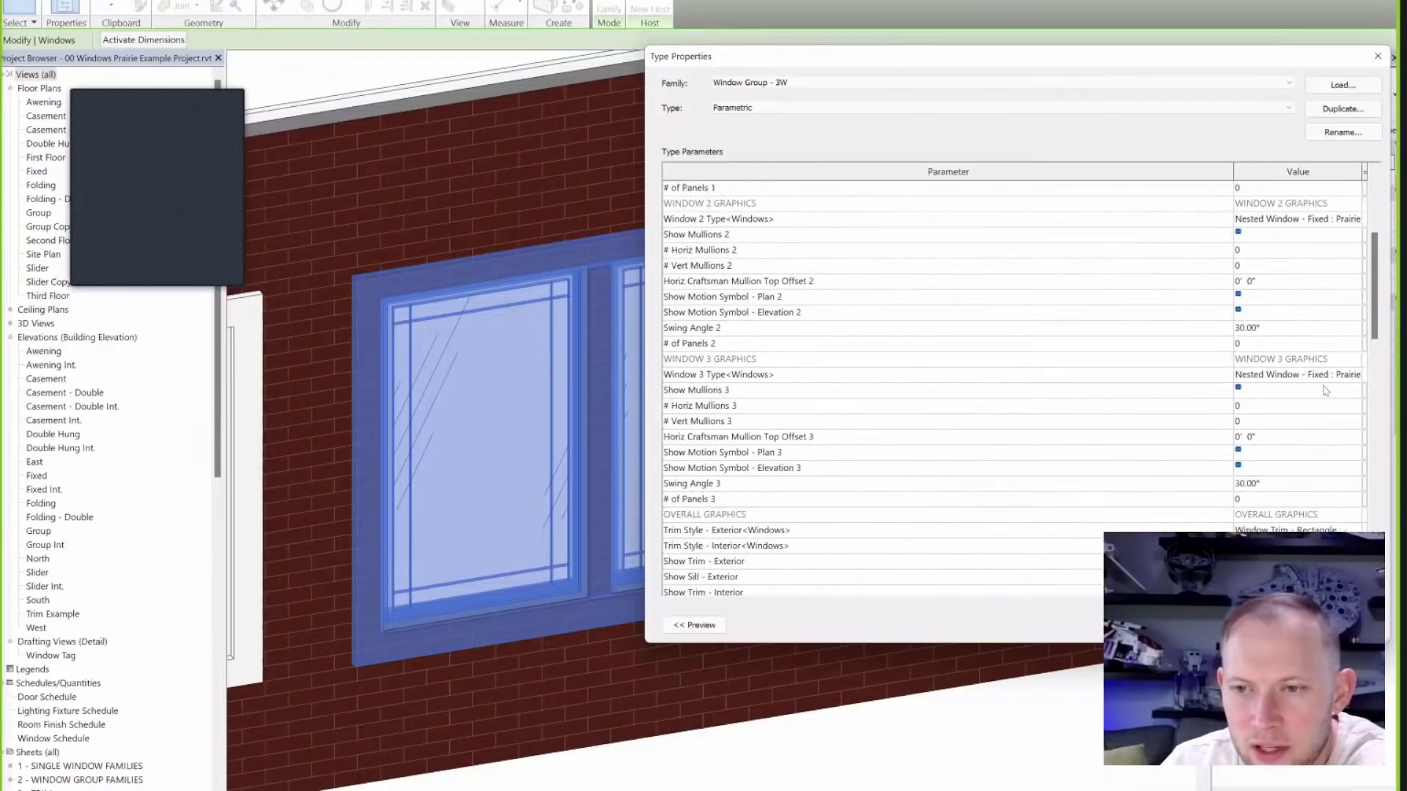
{"action": "scroll", "coordinate": [1337, 383], "scroll_direction": "down", "scroll_amount": 1}
{"action": "left_click", "coordinate": [1356, 330]}
{"action": "left_click", "coordinate": [1357, 329]}
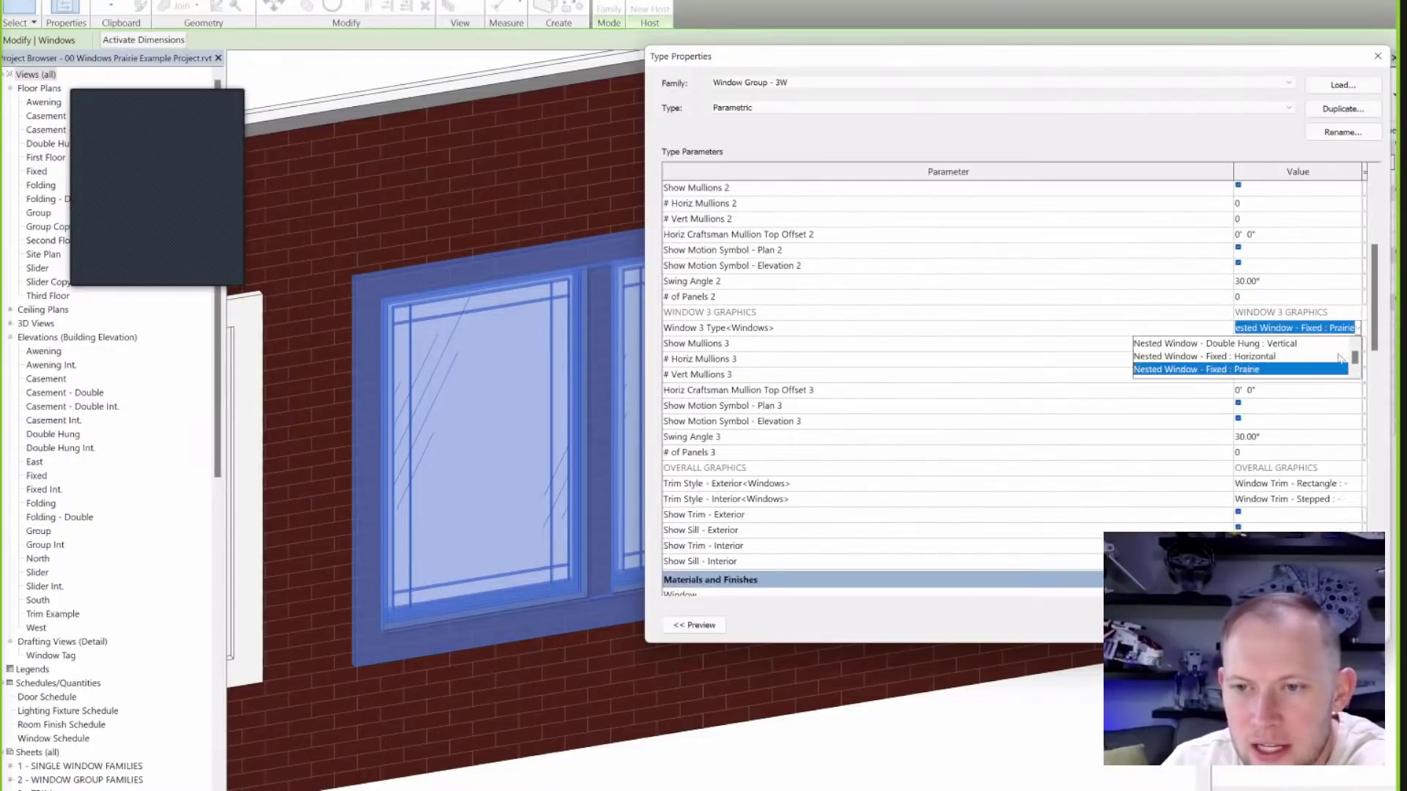
{"action": "scroll", "coordinate": [1295, 366], "scroll_direction": "up", "scroll_amount": 1}
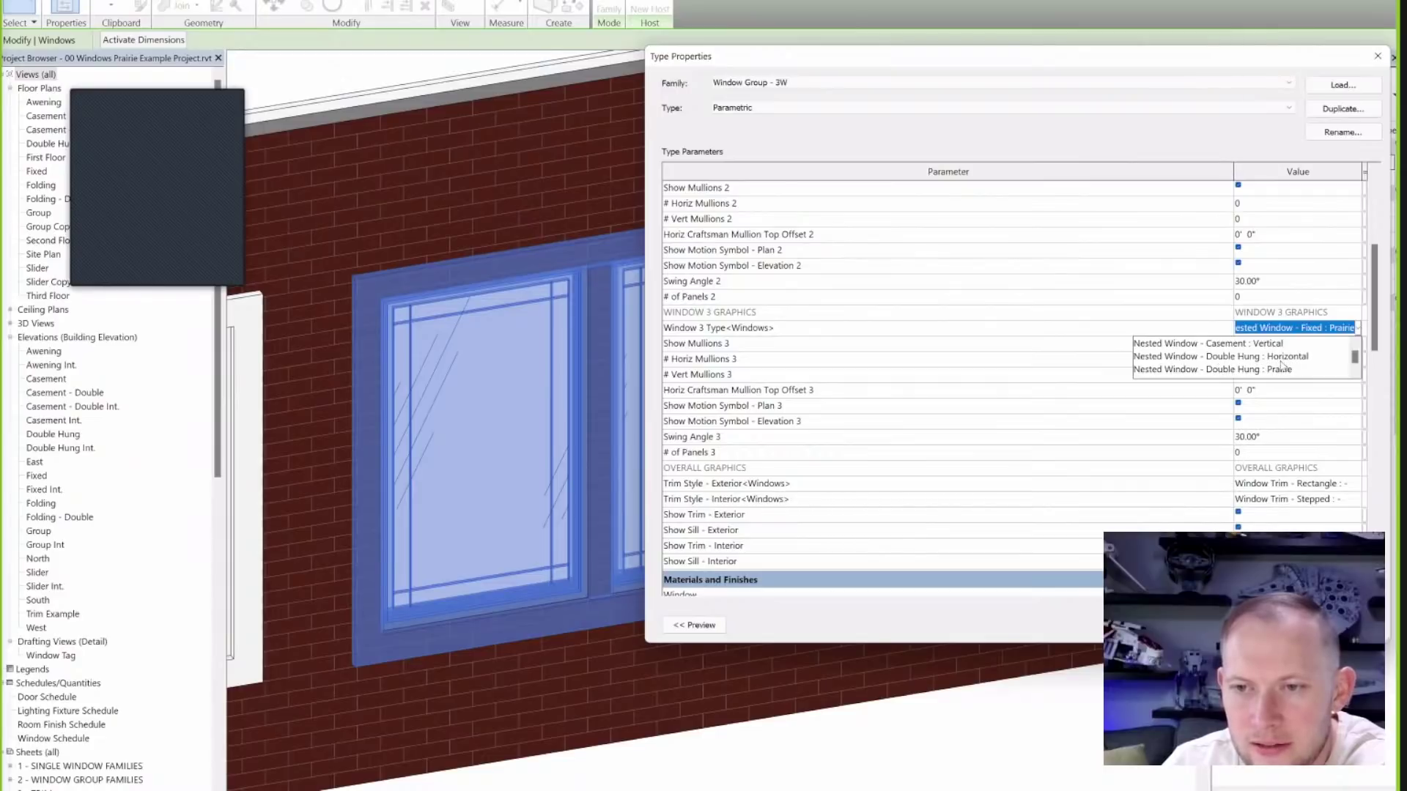
{"action": "left_click", "coordinate": [1271, 370]}
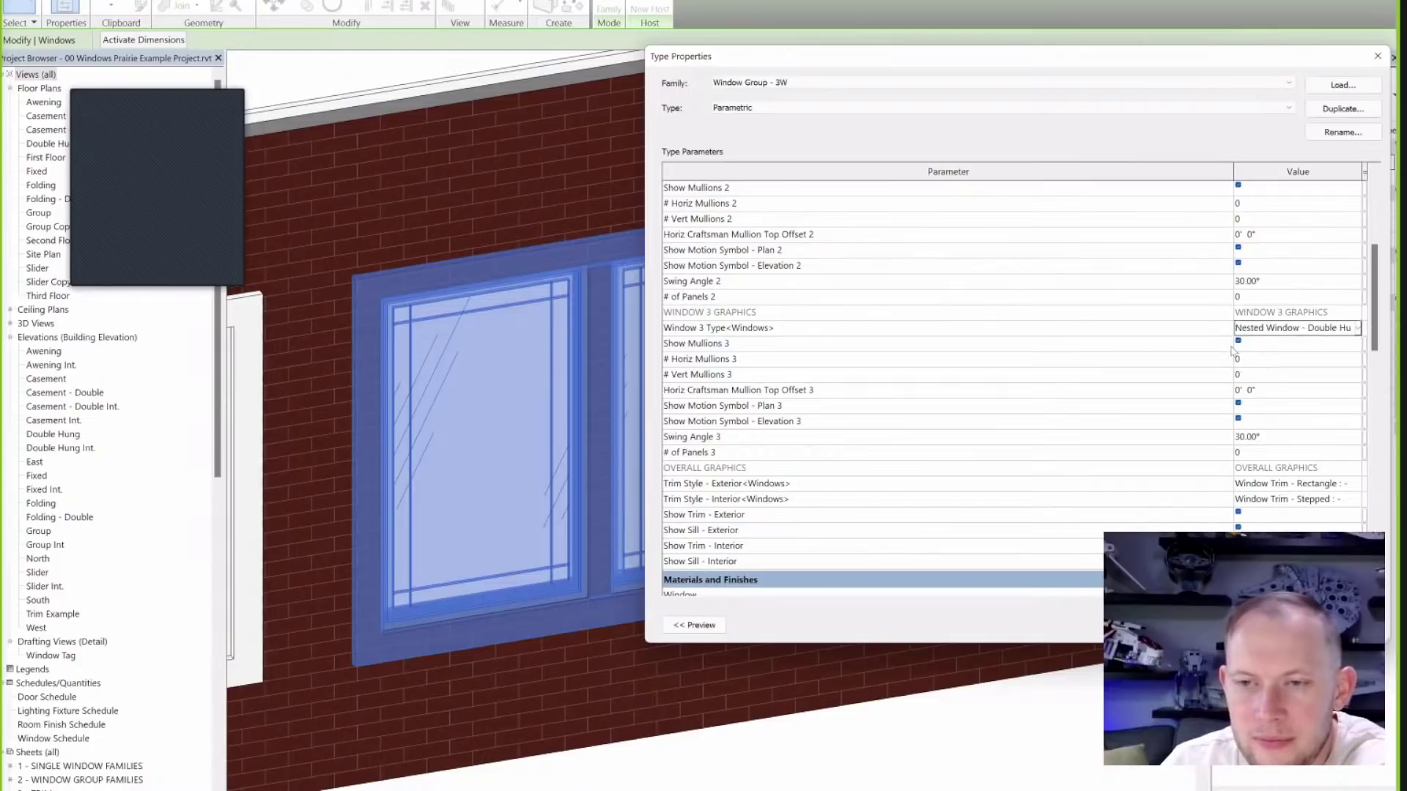
{"action": "scroll", "coordinate": [1233, 352], "scroll_direction": "up", "scroll_amount": 2}
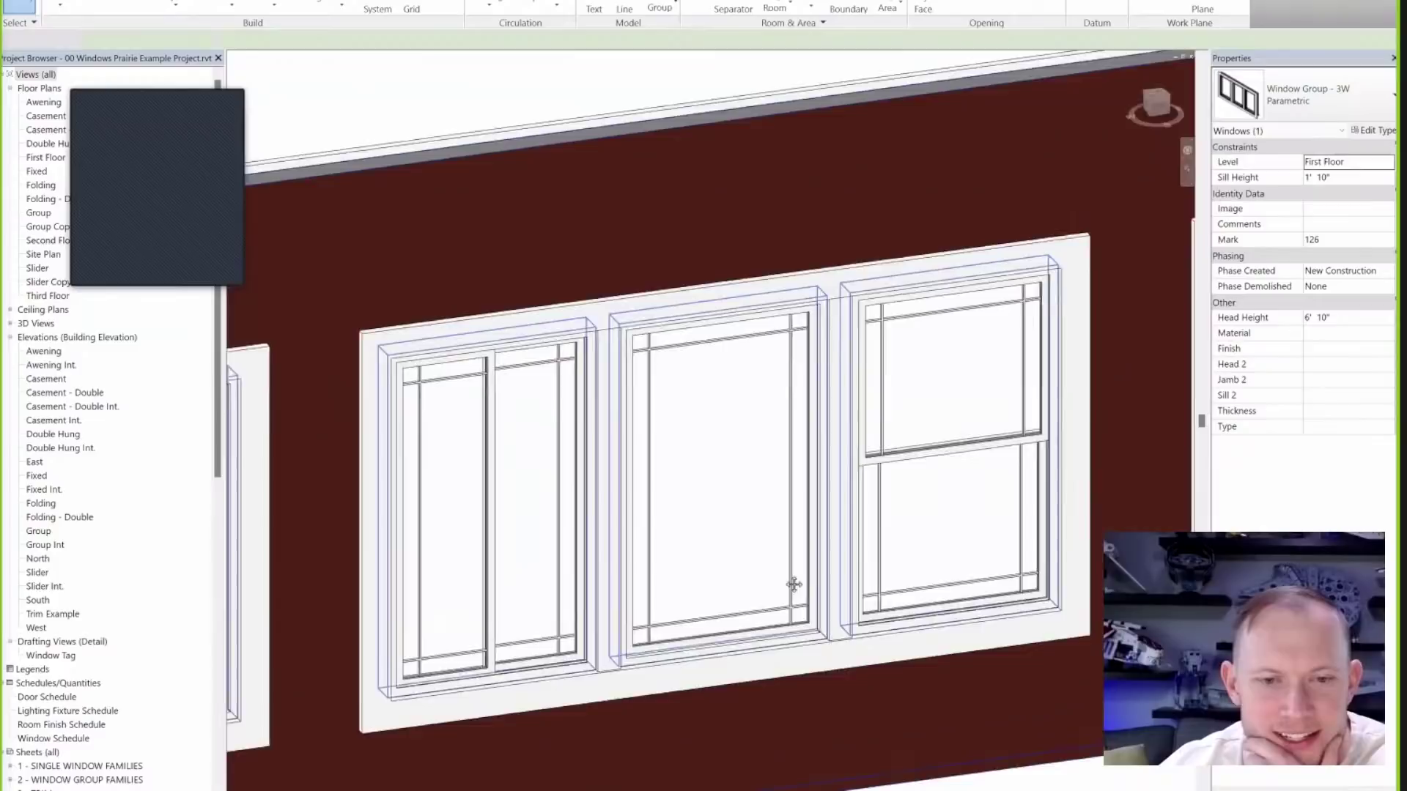
Inspect the three-wide group's slider, fixed and double-hung windows from several angles, selecting the group and clearing the selection.
{"action": "middle_click_drag", "start_coordinate": [794, 584], "coordinate": [795, 665]}
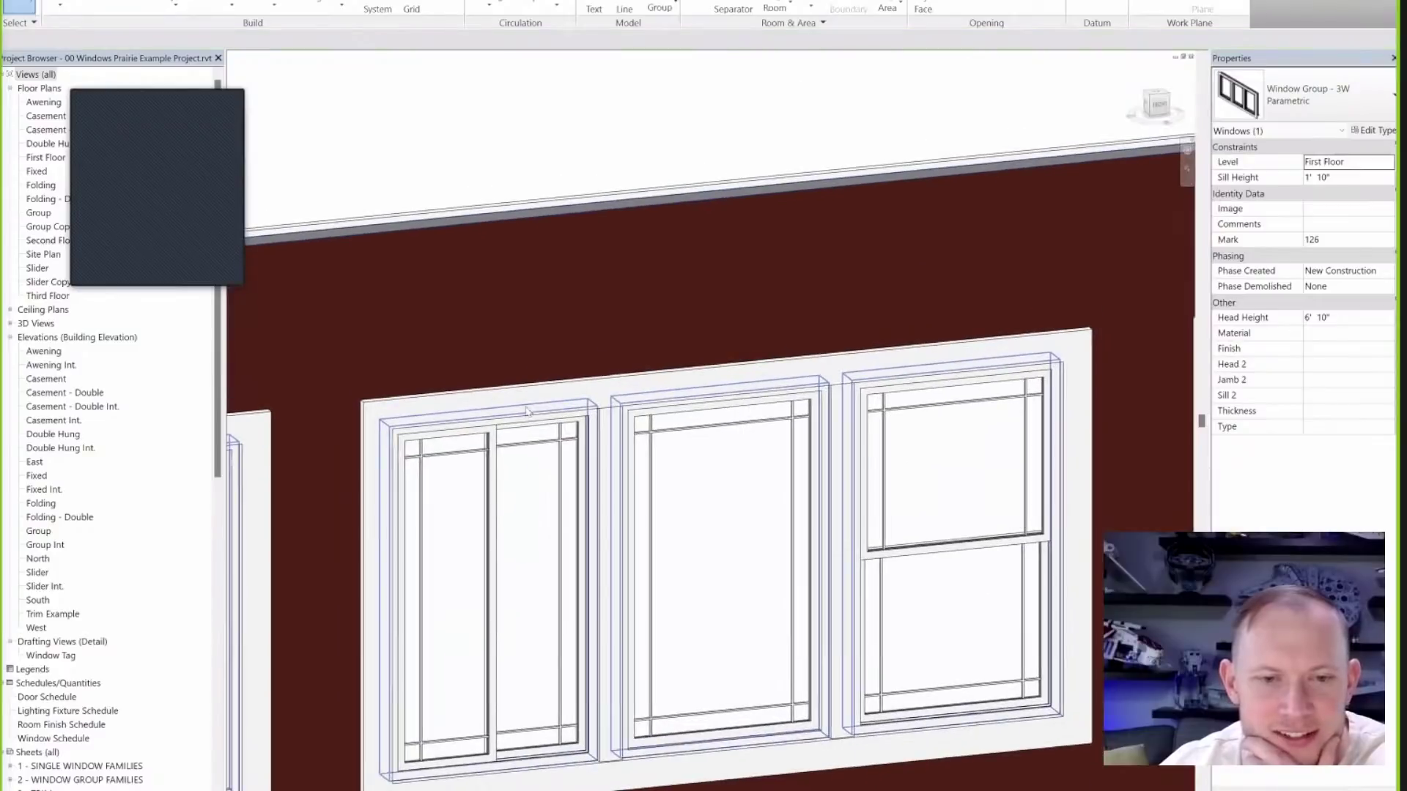
{"action": "middle_click_drag", "start_coordinate": [465, 455], "coordinate": [436, 417]}
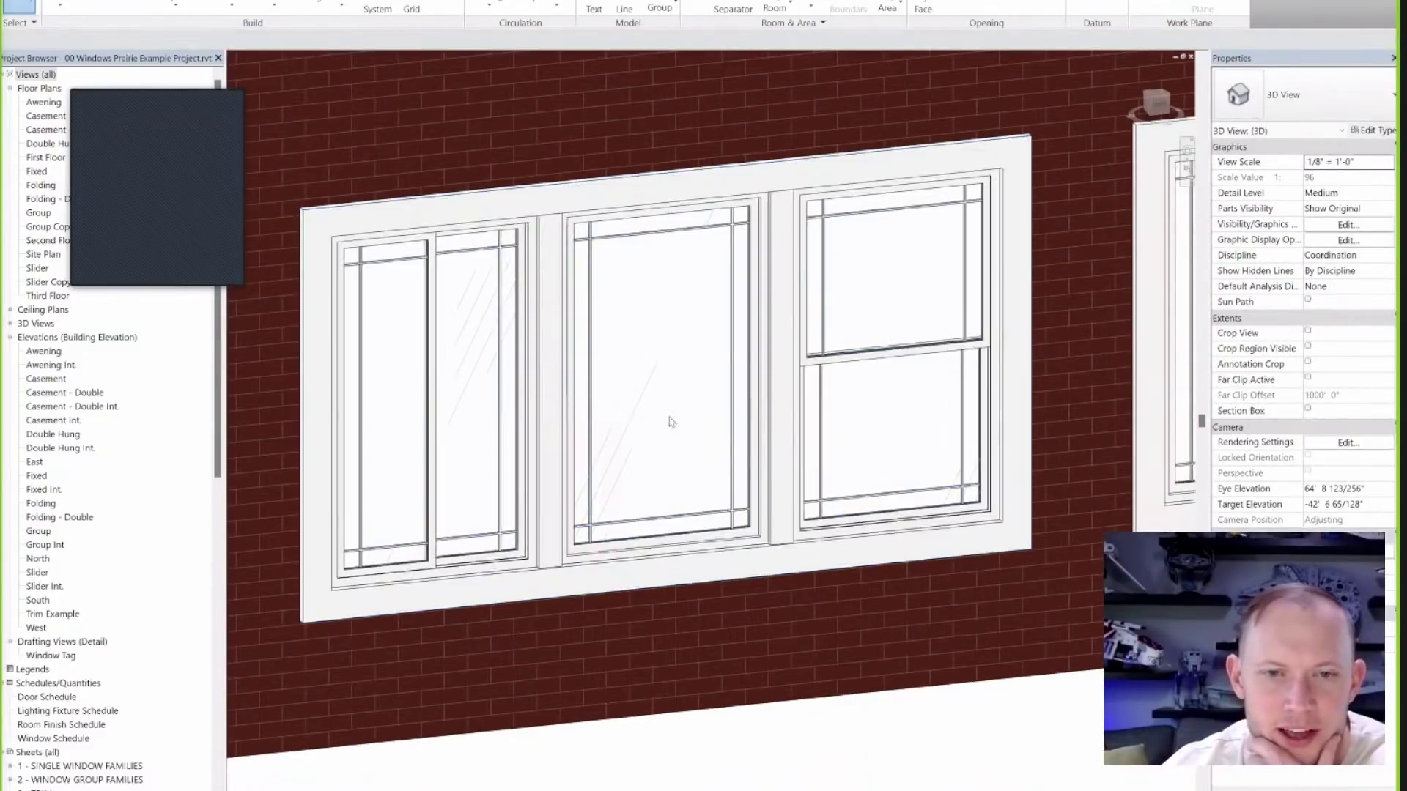
{"action": "scroll", "coordinate": [647, 389], "scroll_direction": "down", "scroll_amount": 2}
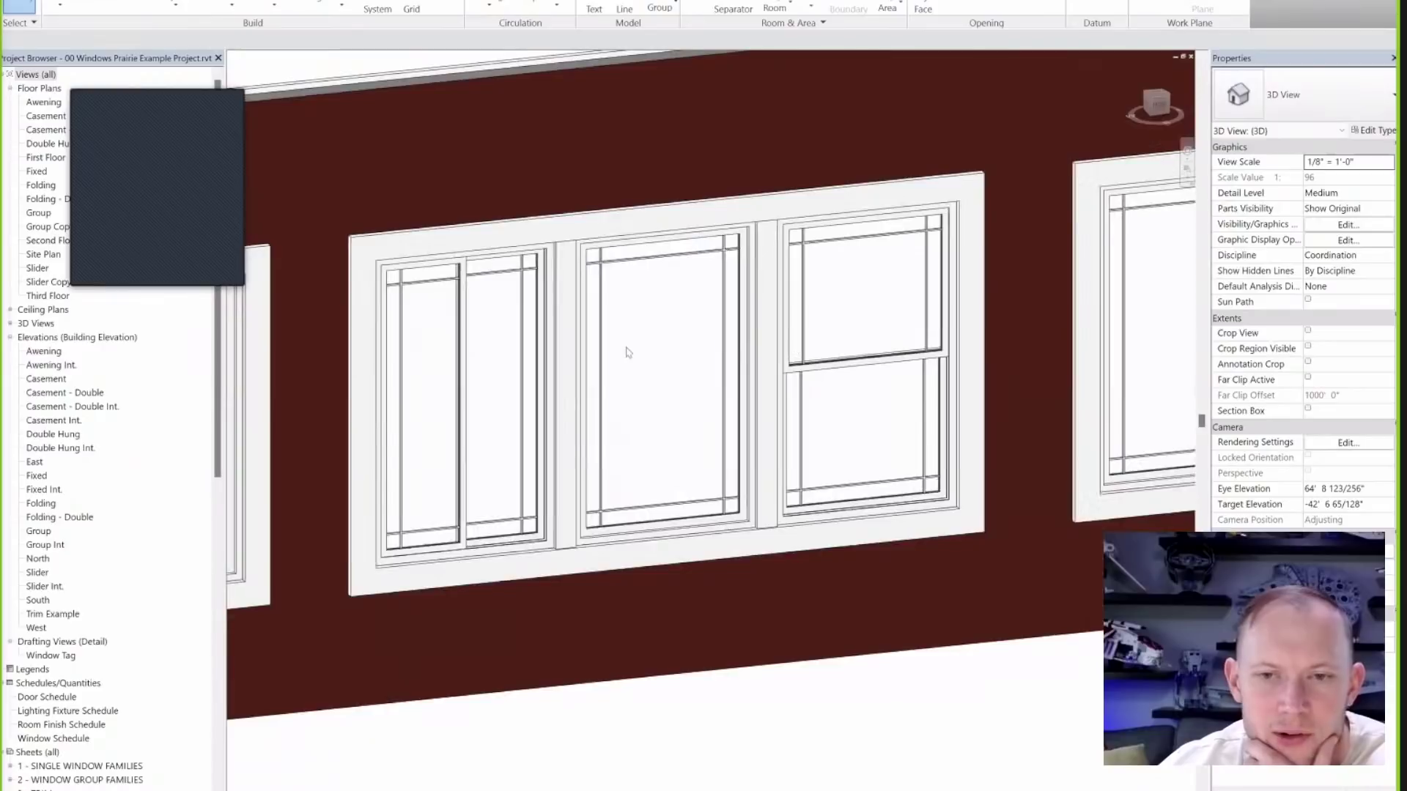
{"action": "middle_click_drag", "start_coordinate": [605, 389], "coordinate": [486, 220], "text": "shift"}
{"action": "left_click", "coordinate": [486, 220]}
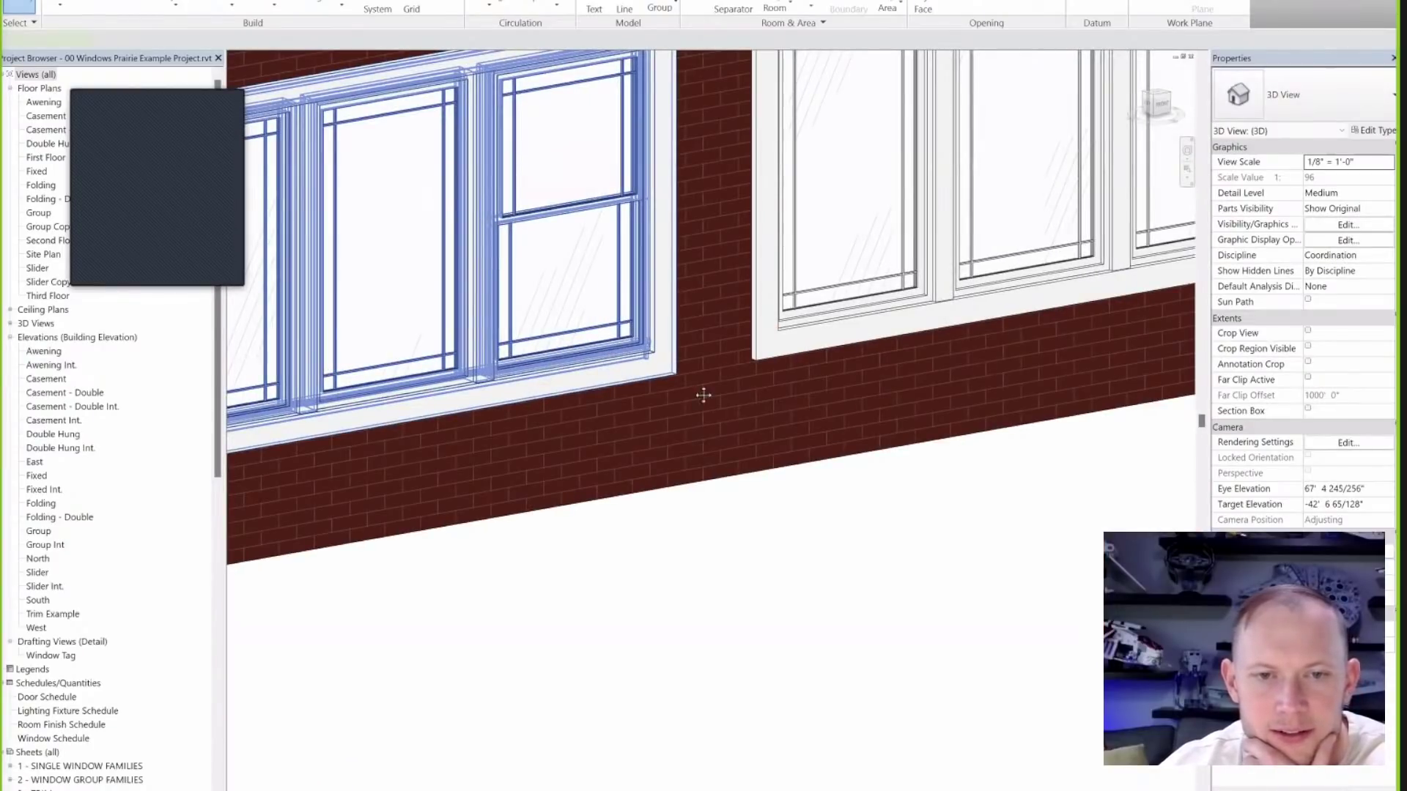
{"action": "middle_click_drag", "start_coordinate": [703, 396], "coordinate": [917, 465], "text": "shift"}
{"action": "left_click_drag", "start_coordinate": [1064, 410], "coordinate": [1102, 339]}
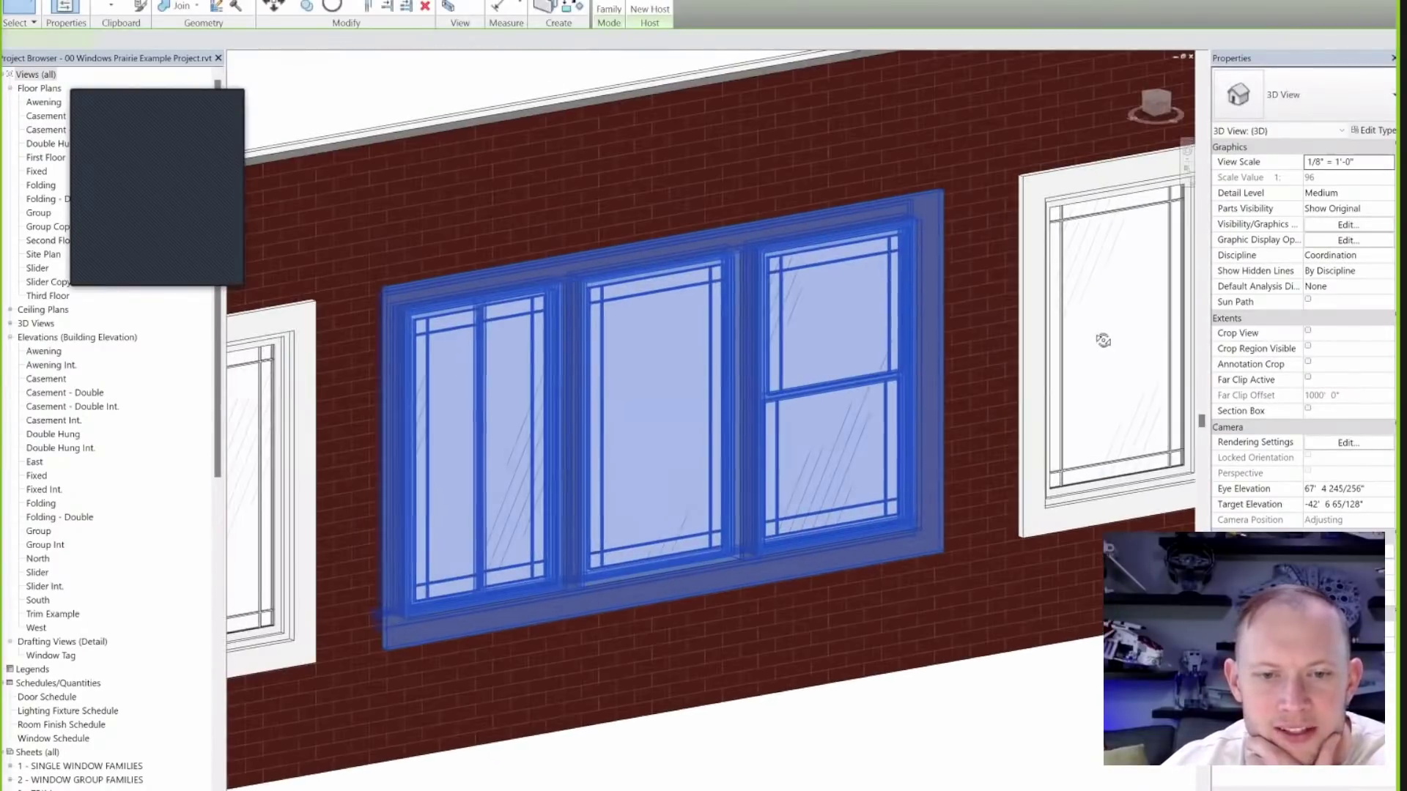
{"action": "middle_click_drag", "start_coordinate": [1102, 339], "coordinate": [677, 686], "text": "shift"}
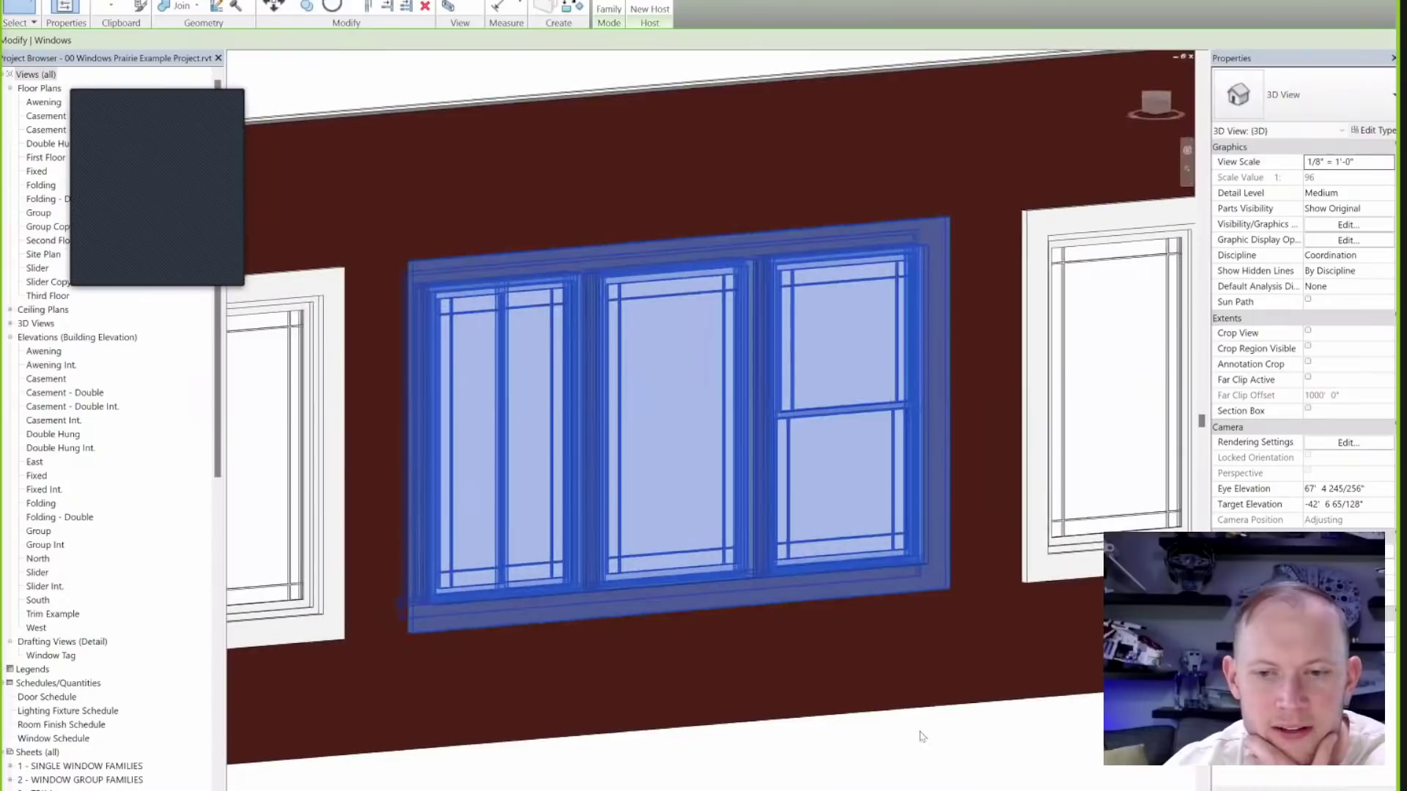
{"action": "key", "text": "Escape"}
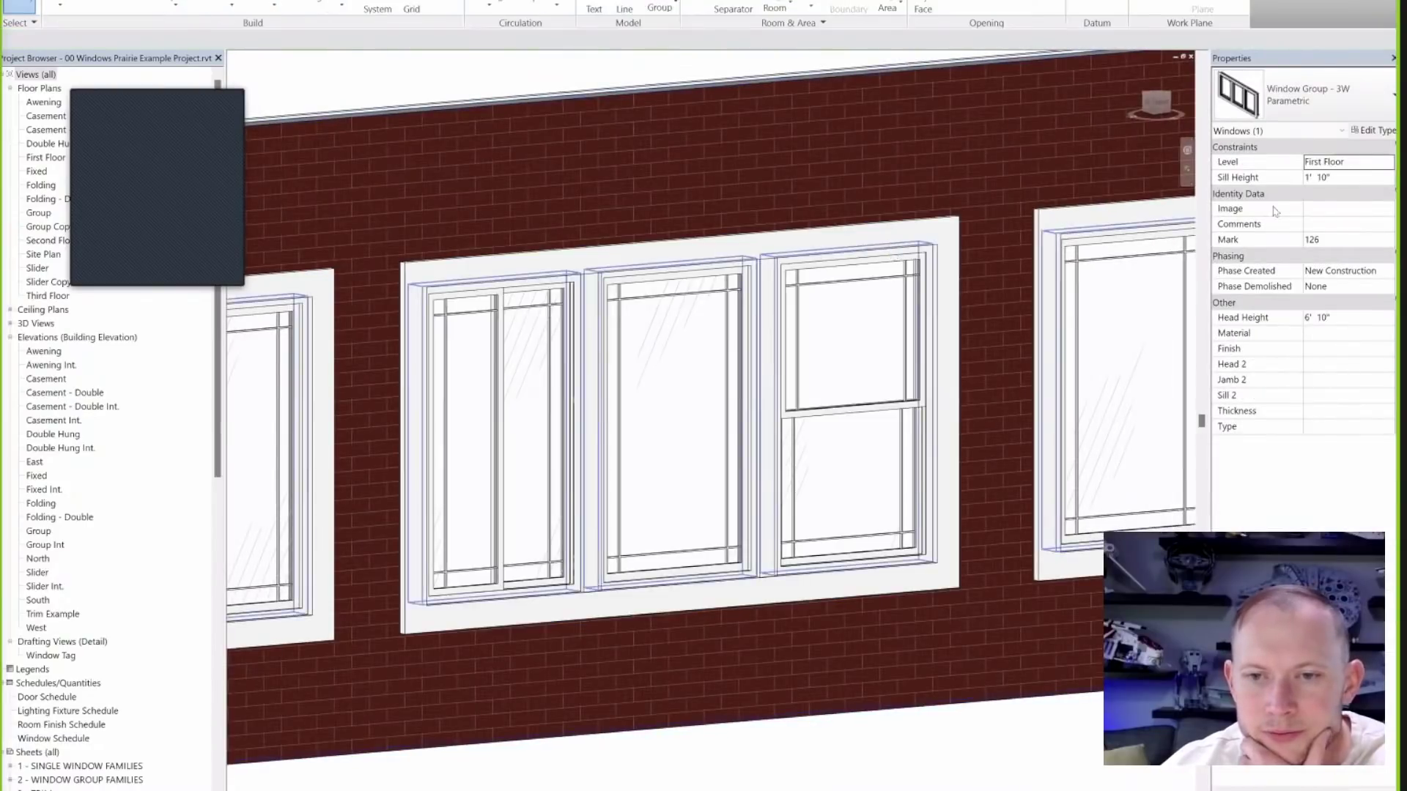
Open the three-wide window group's type properties and set its exterior trim style to Window Trim - Stepped.
{"action": "left_click", "coordinate": [895, 254]}
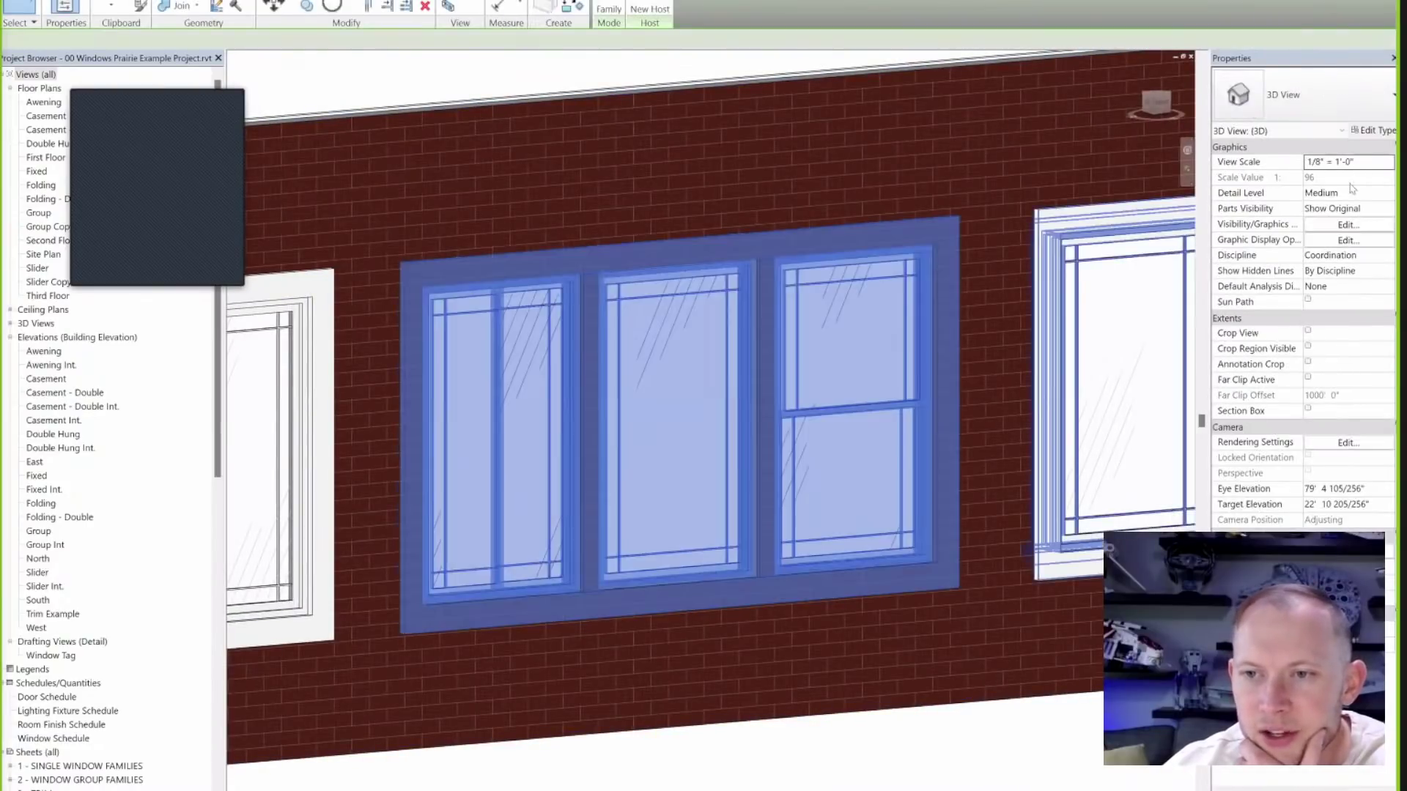
{"action": "left_click", "coordinate": [1376, 132]}
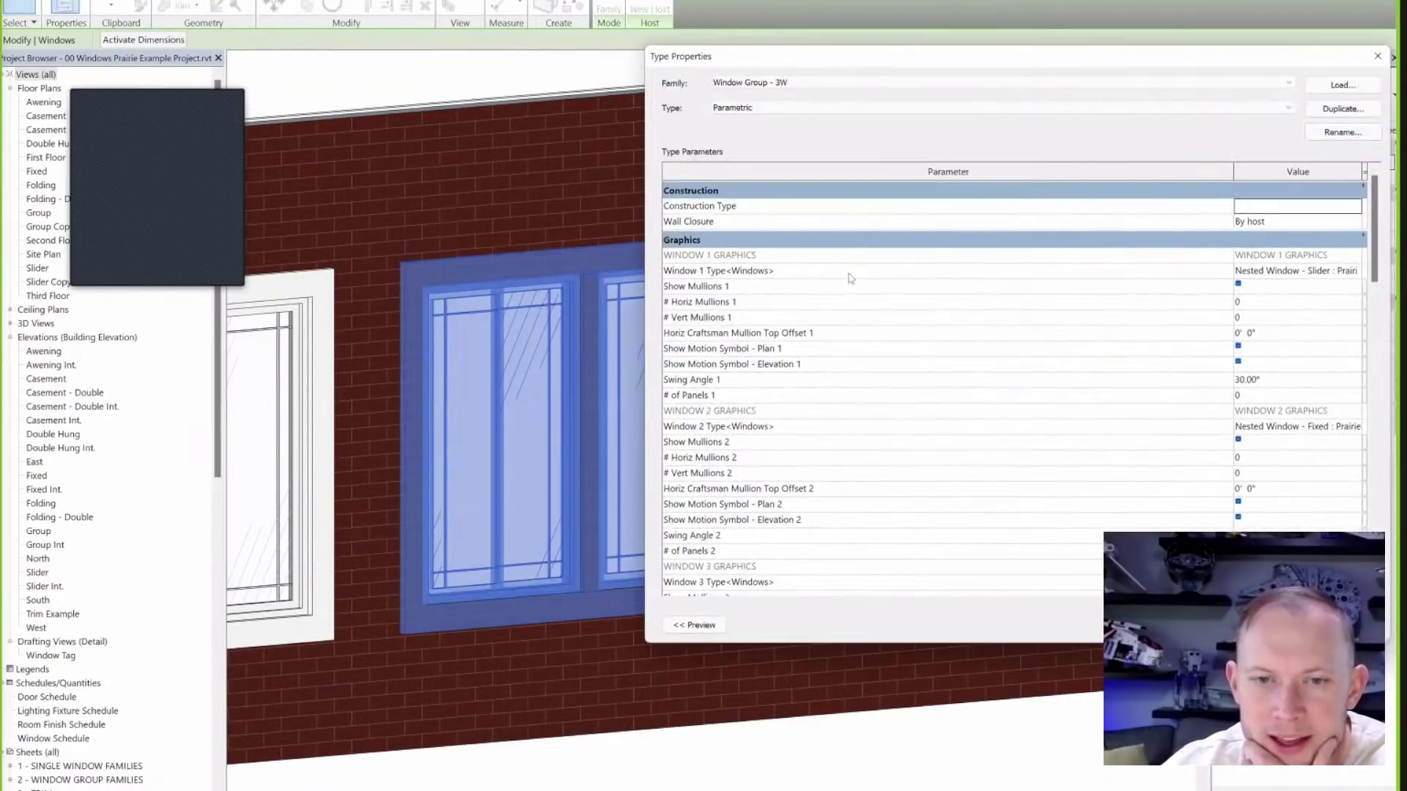
{"action": "scroll", "coordinate": [1166, 360], "scroll_direction": "down", "scroll_amount": 10}
{"action": "scroll", "coordinate": [1168, 362], "scroll_direction": "up", "scroll_amount": 5}
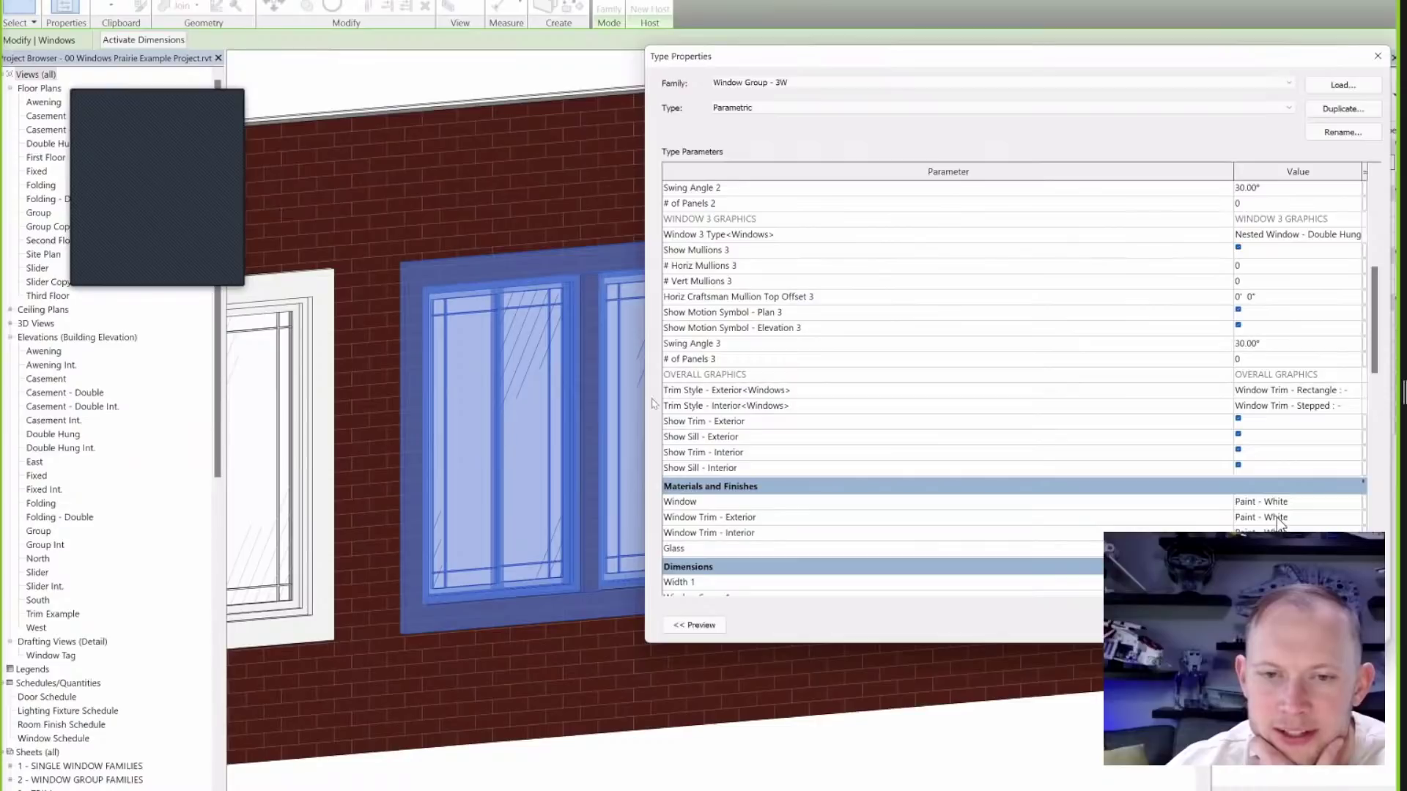
{"action": "left_click", "coordinate": [1358, 396]}
{"action": "left_click", "coordinate": [1357, 394]}
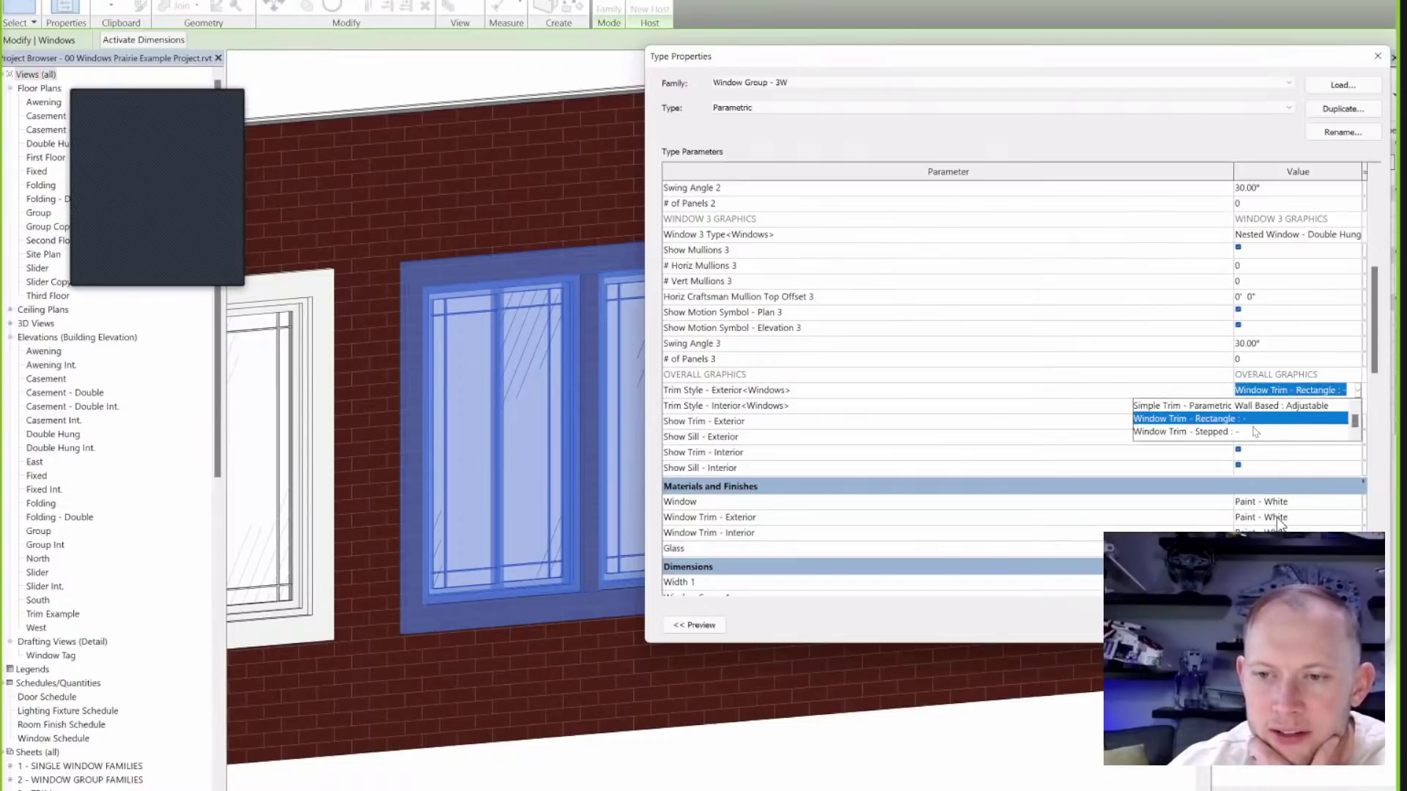
{"action": "scroll", "coordinate": [1255, 431], "scroll_direction": "up", "scroll_amount": 1}
{"action": "scroll", "coordinate": [1246, 435], "scroll_direction": "down", "scroll_amount": 1}
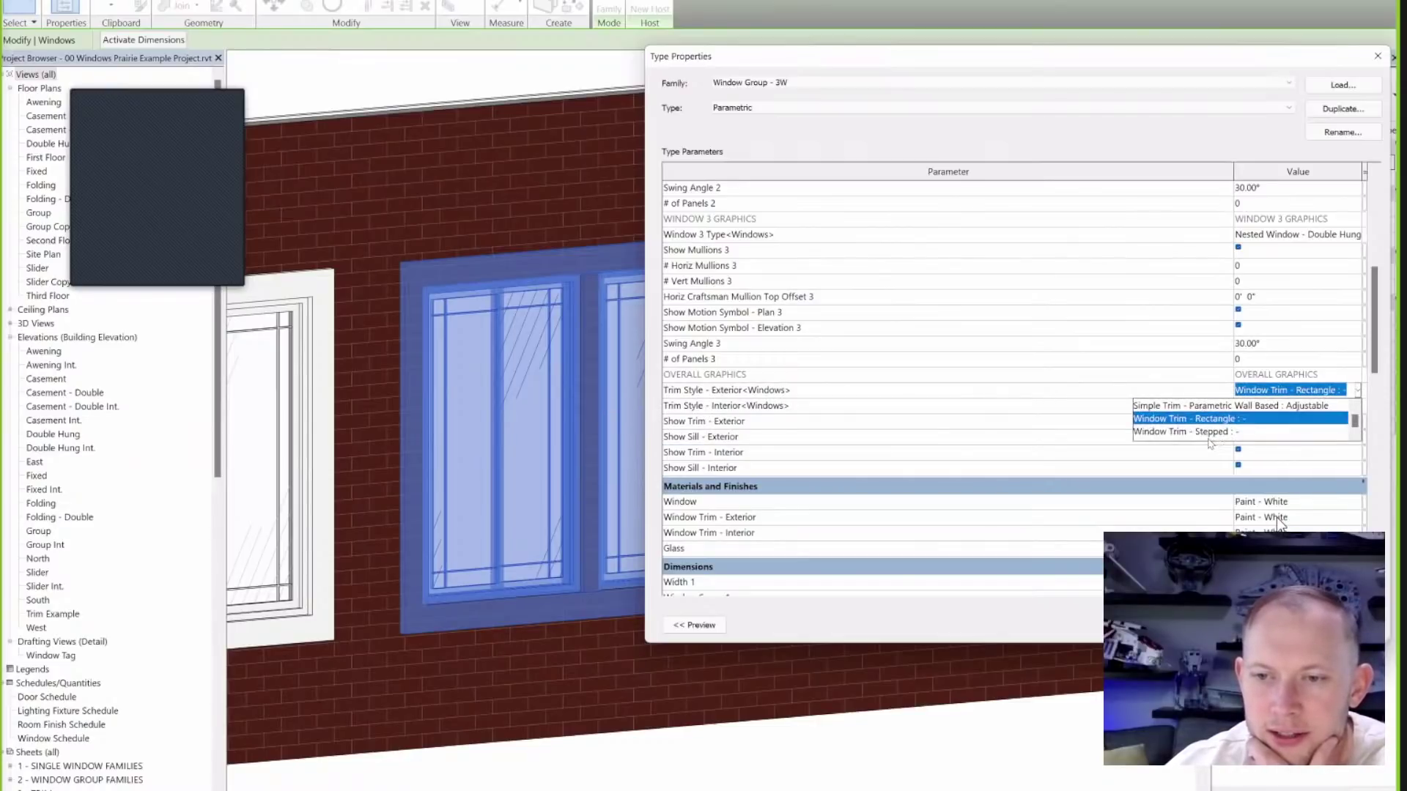
{"action": "scroll", "coordinate": [1261, 439], "scroll_direction": "up", "scroll_amount": 1}
{"action": "scroll", "coordinate": [1267, 430], "scroll_direction": "down", "scroll_amount": 1}
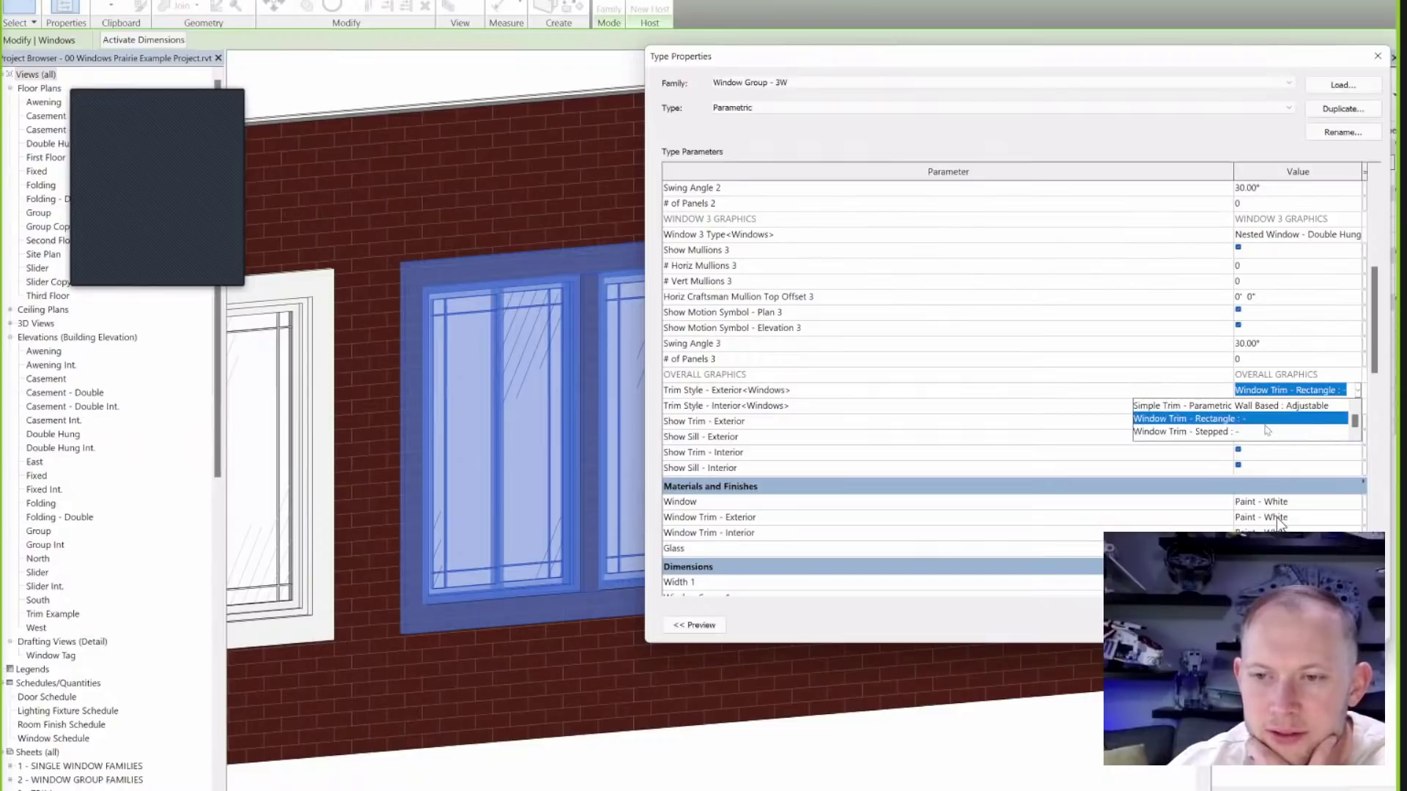
{"action": "left_click", "coordinate": [1180, 431]}
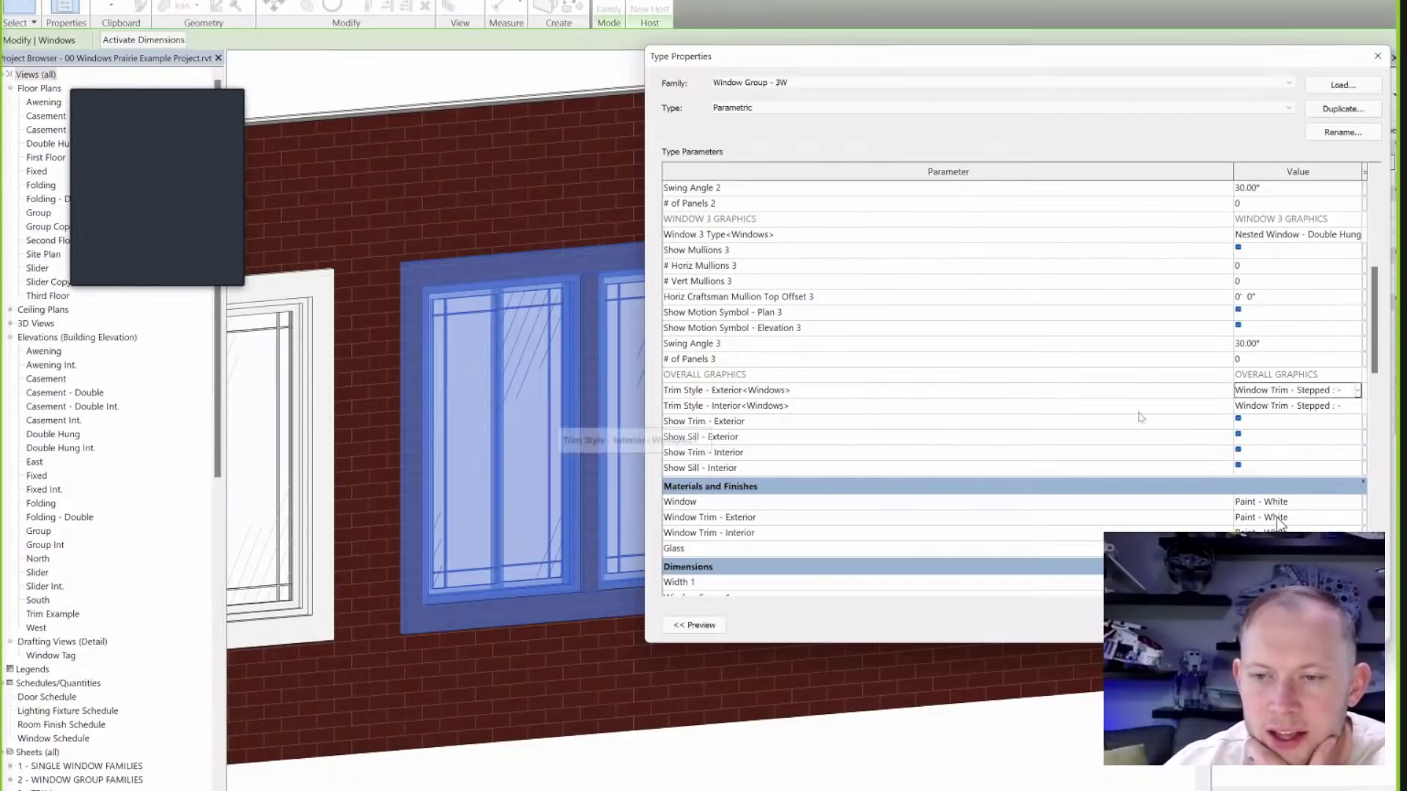
Set the interior trim style of the three-wide window group to Window Trim - Wedge.
{"action": "left_click", "coordinate": [1356, 407]}
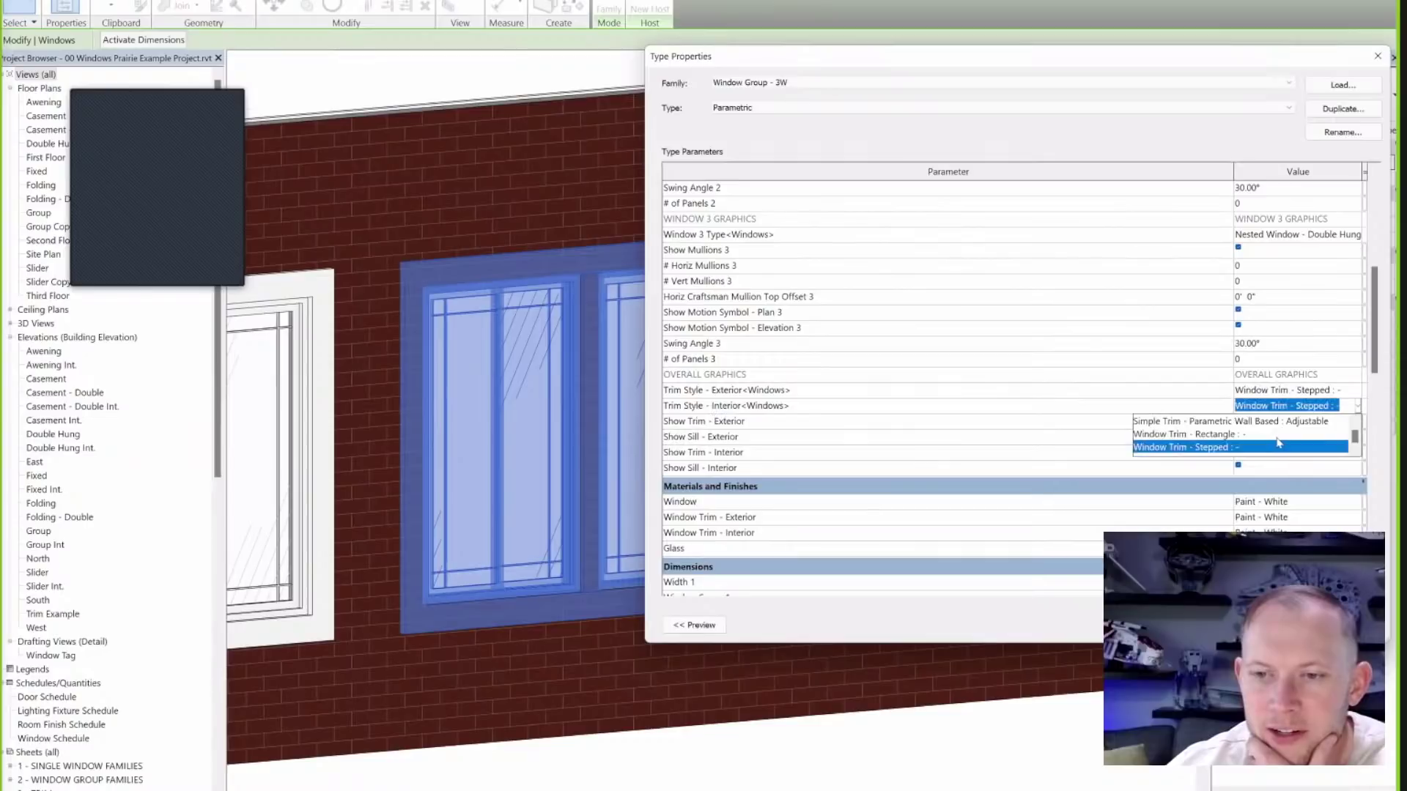
{"action": "scroll", "coordinate": [1278, 441], "scroll_direction": "up", "scroll_amount": 1}
{"action": "scroll", "coordinate": [1279, 442], "scroll_direction": "down", "scroll_amount": 1}
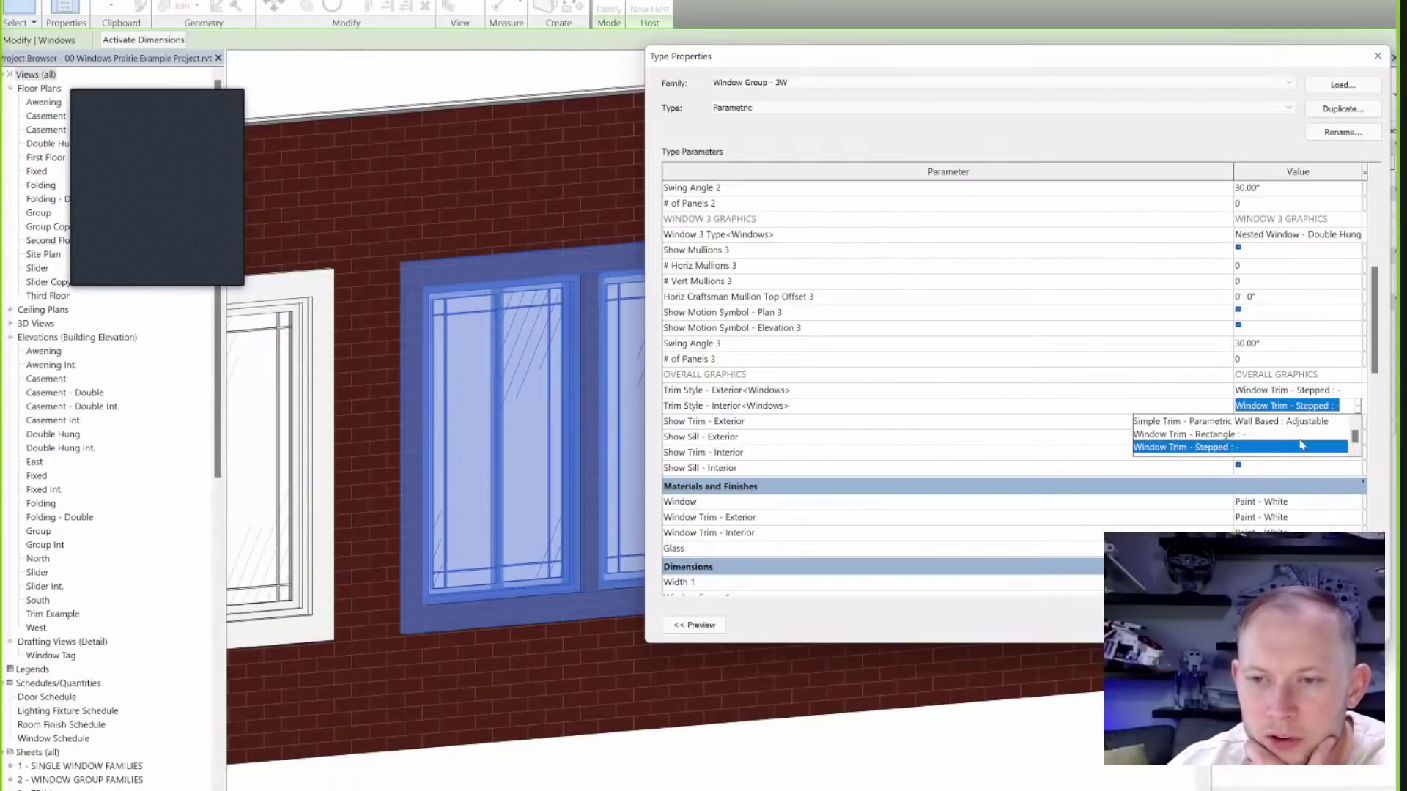
{"action": "scroll", "coordinate": [1301, 444], "scroll_direction": "up", "scroll_amount": 1}
{"action": "scroll", "coordinate": [1305, 445], "scroll_direction": "down", "scroll_amount": 2}
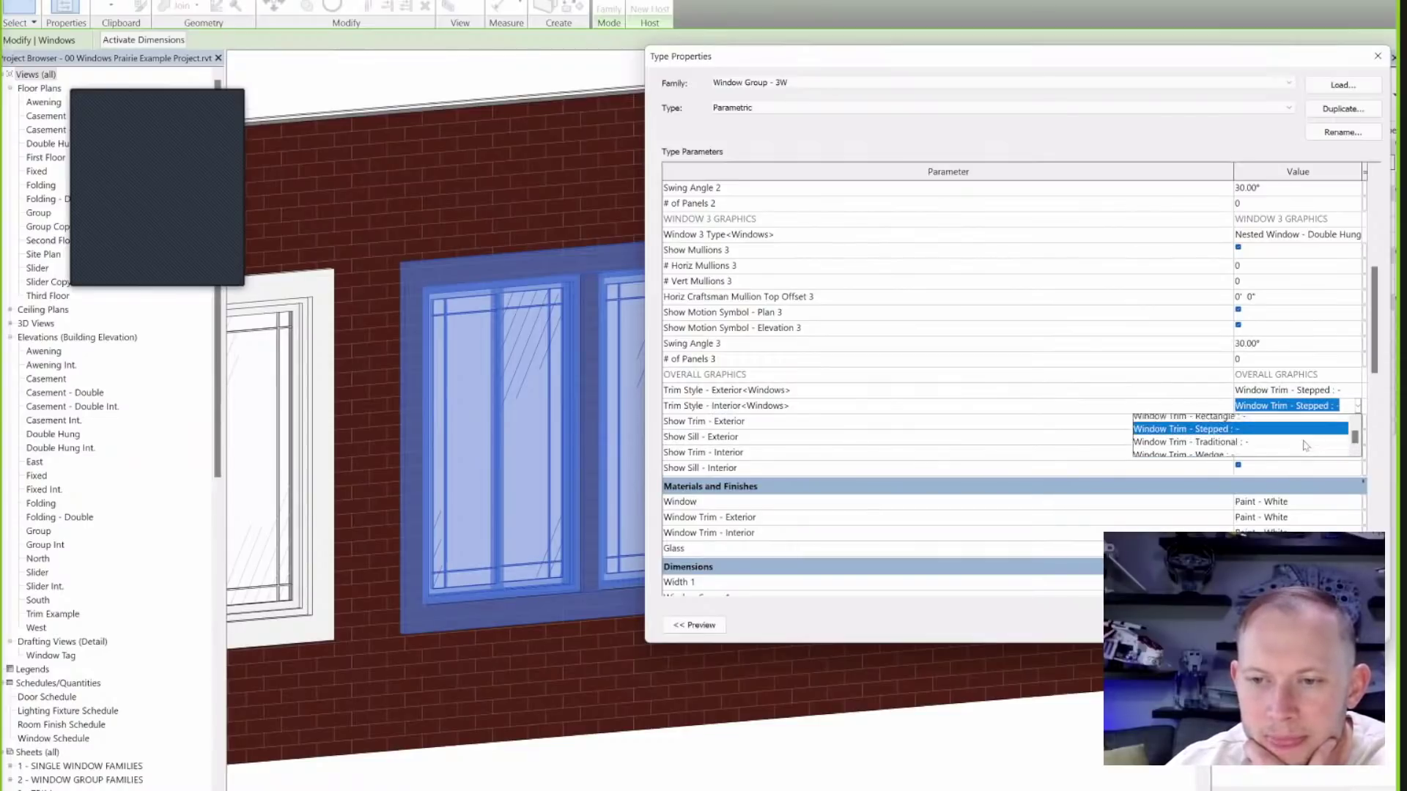
{"action": "left_click", "coordinate": [1208, 450]}
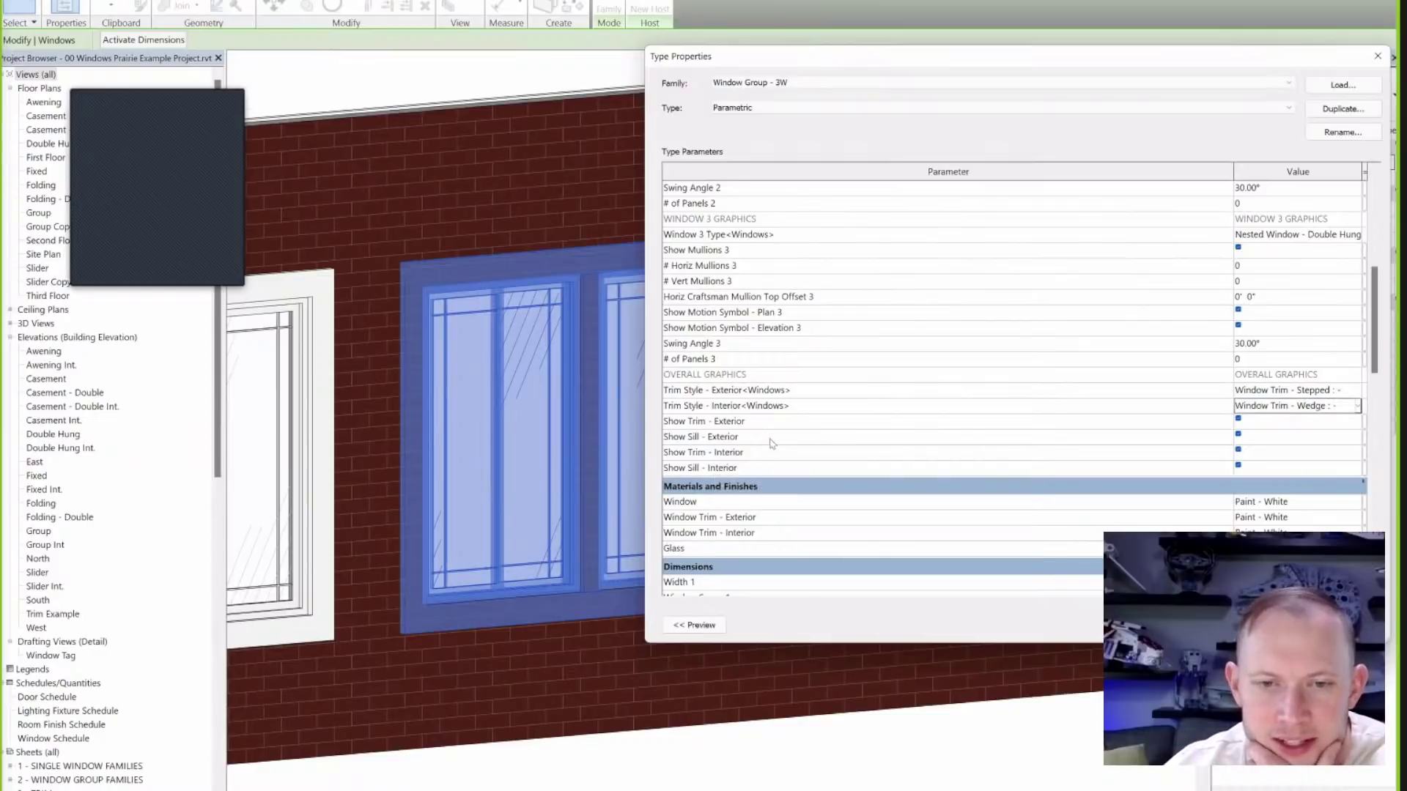
Turn off Show Mullions 1 and Show Mullions 3 for the three-wide window group.
{"action": "scroll", "coordinate": [852, 428], "scroll_direction": "up", "scroll_amount": 2}
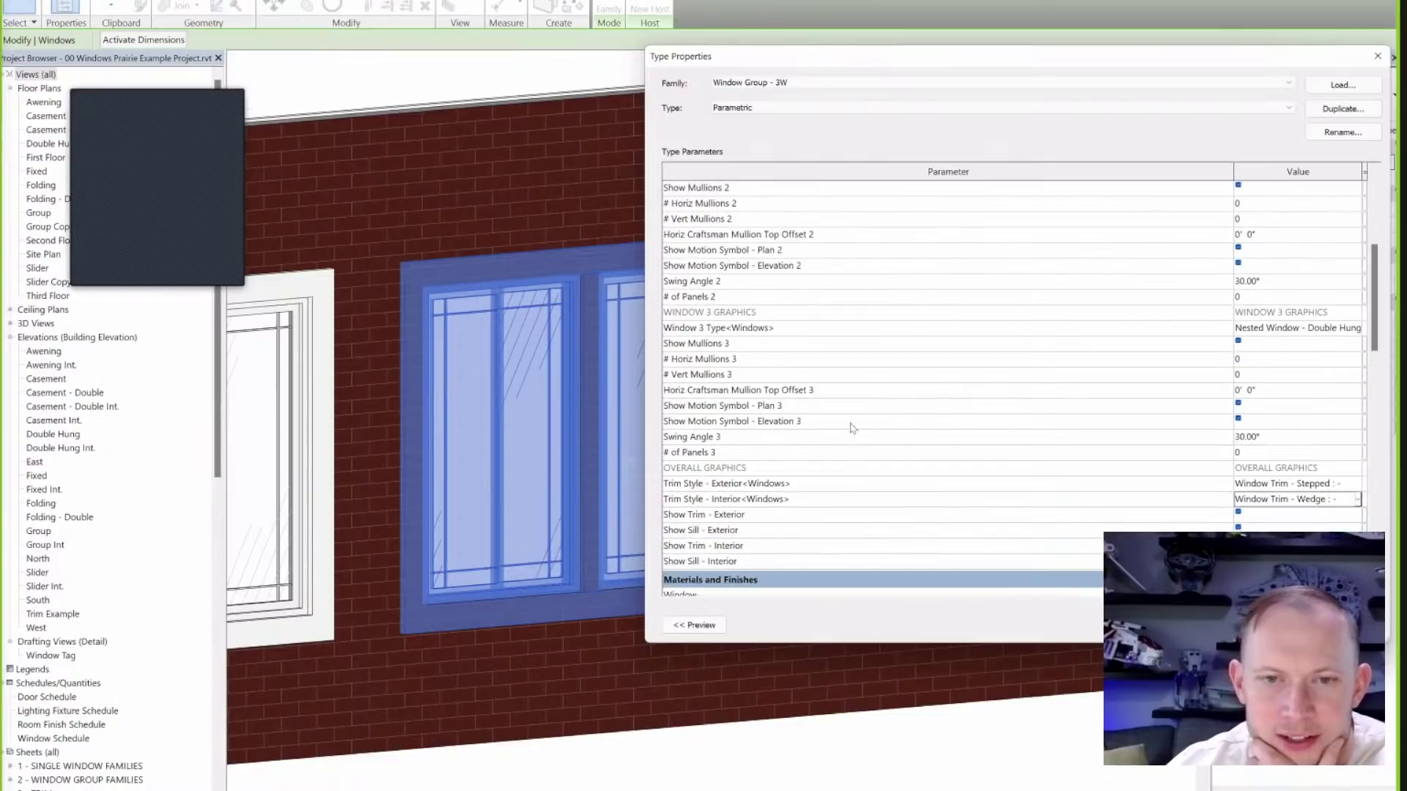
{"action": "scroll", "coordinate": [850, 427], "scroll_direction": "up", "scroll_amount": 5}
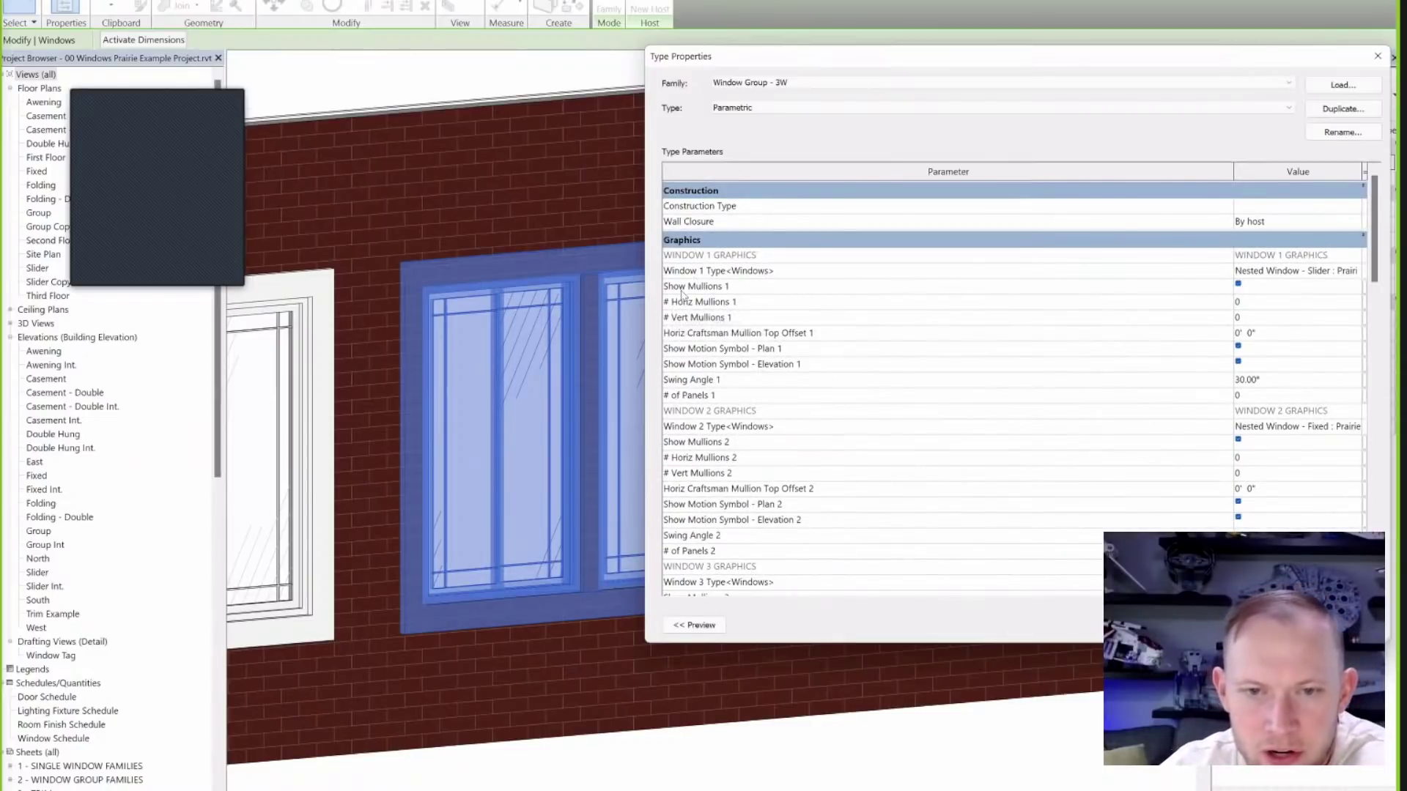
{"action": "left_click", "coordinate": [1238, 285]}
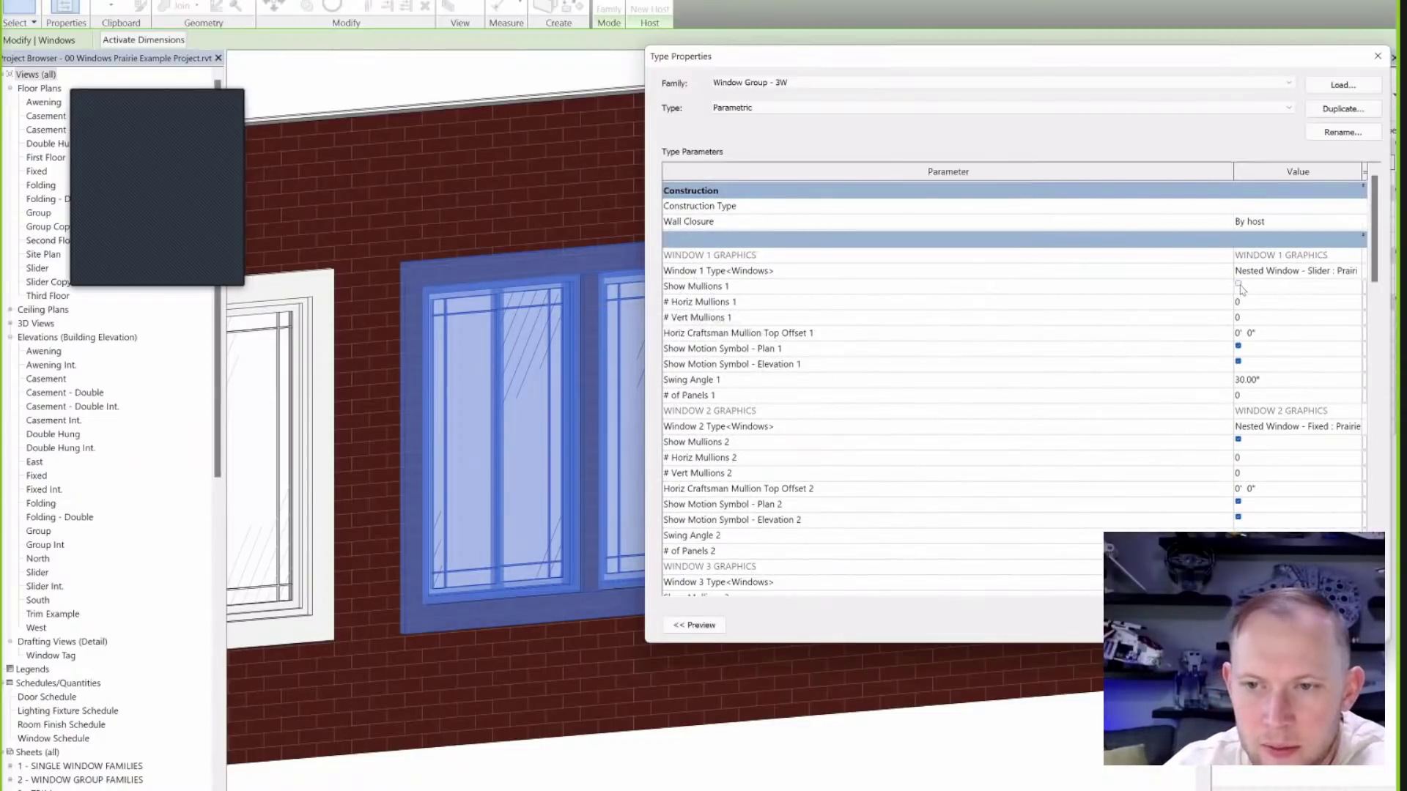
{"action": "scroll", "coordinate": [1238, 330], "scroll_direction": "down", "scroll_amount": 6}
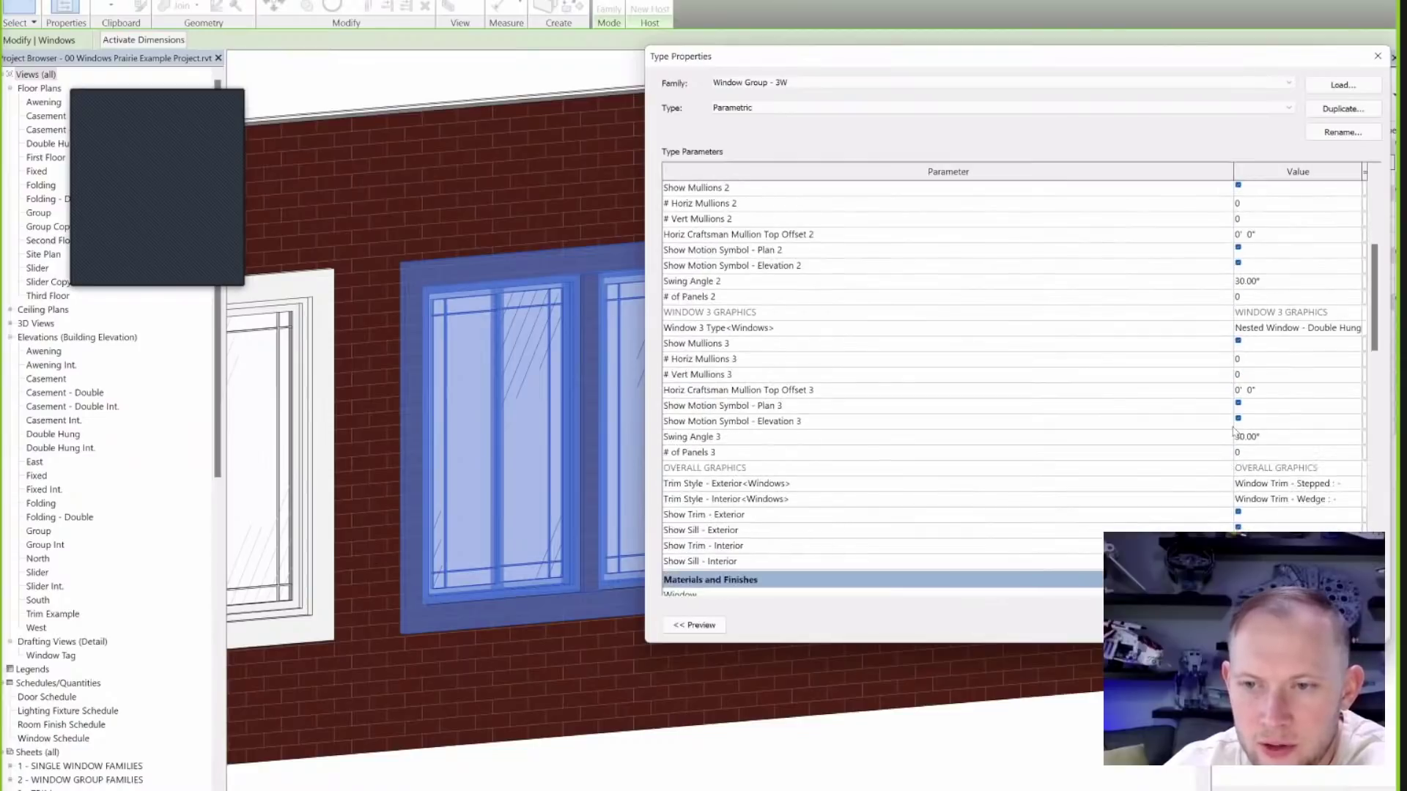
{"action": "left_click", "coordinate": [1238, 342]}
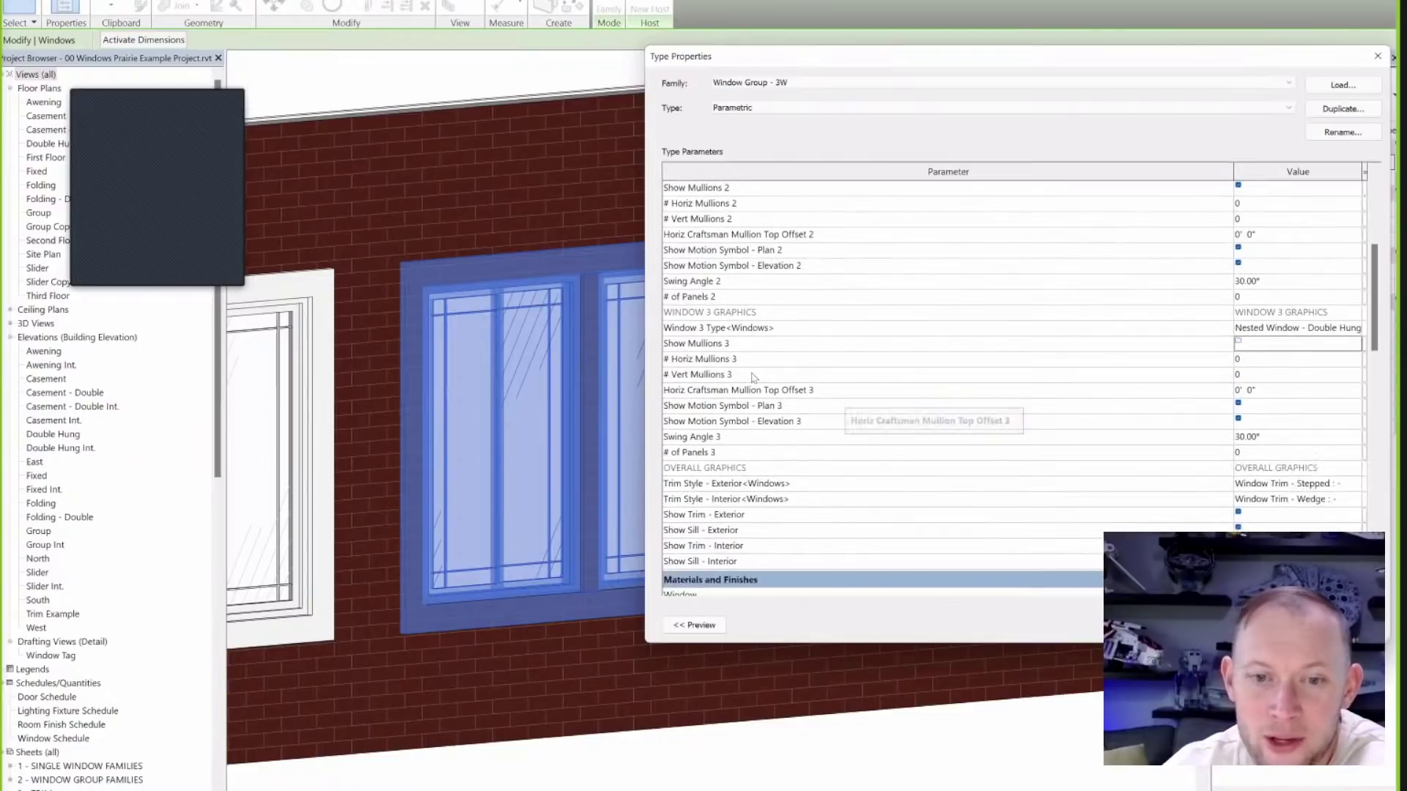
Review the three-wide group's window graphics, materials and finishes, and dimension parameters.
{"action": "scroll", "coordinate": [762, 376], "scroll_direction": "up", "scroll_amount": 5}
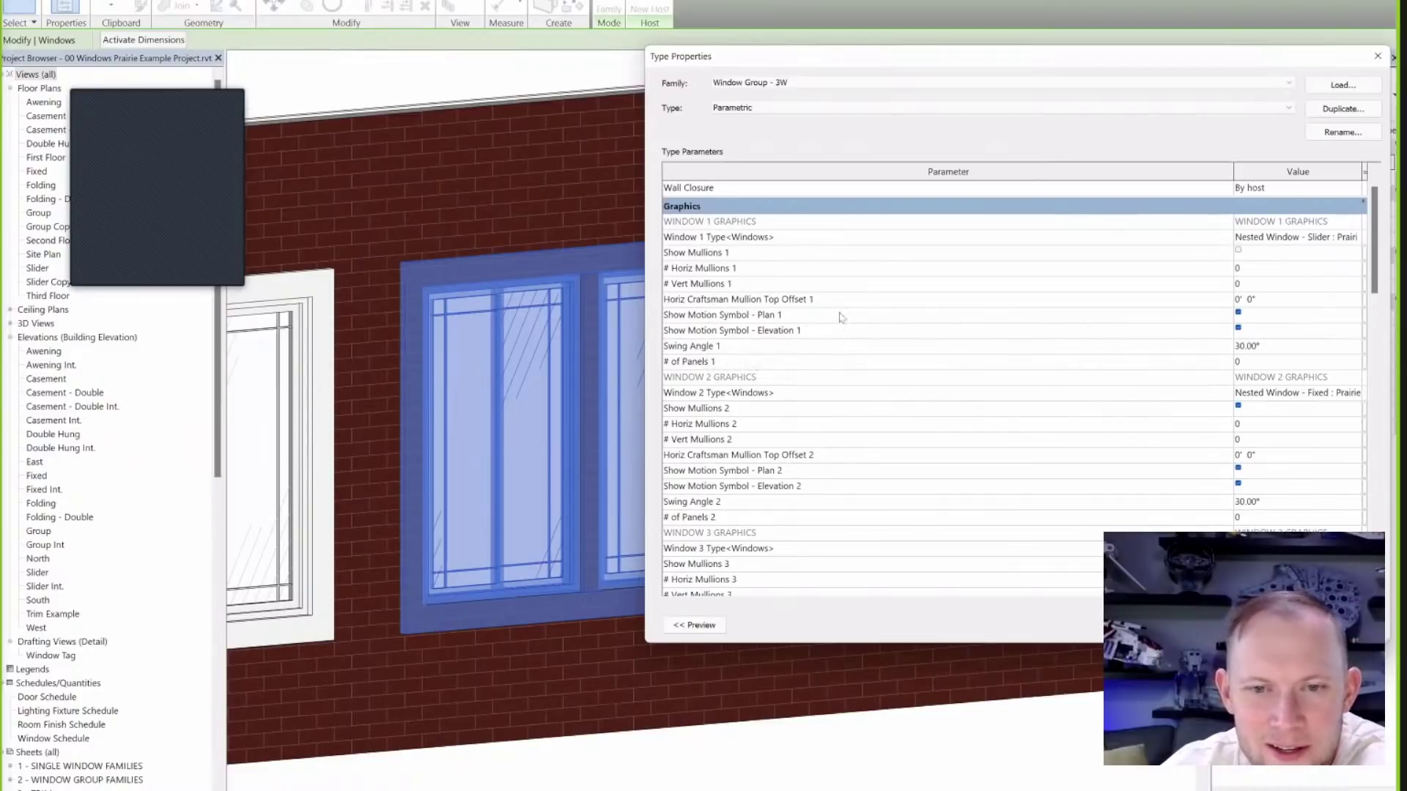
{"action": "scroll", "coordinate": [791, 319], "scroll_direction": "up", "scroll_amount": 1}
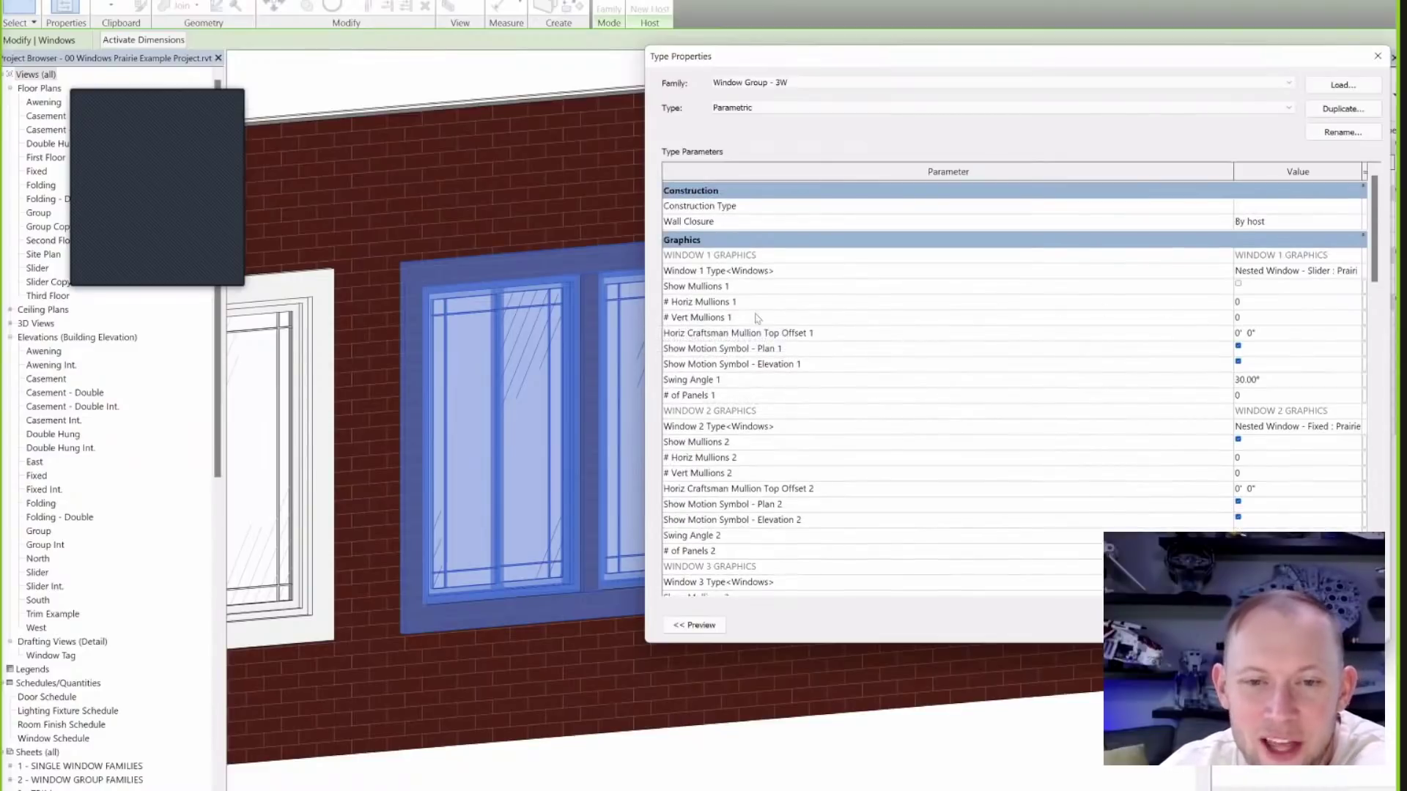
{"action": "scroll", "coordinate": [1183, 398], "scroll_direction": "down", "scroll_amount": 3}
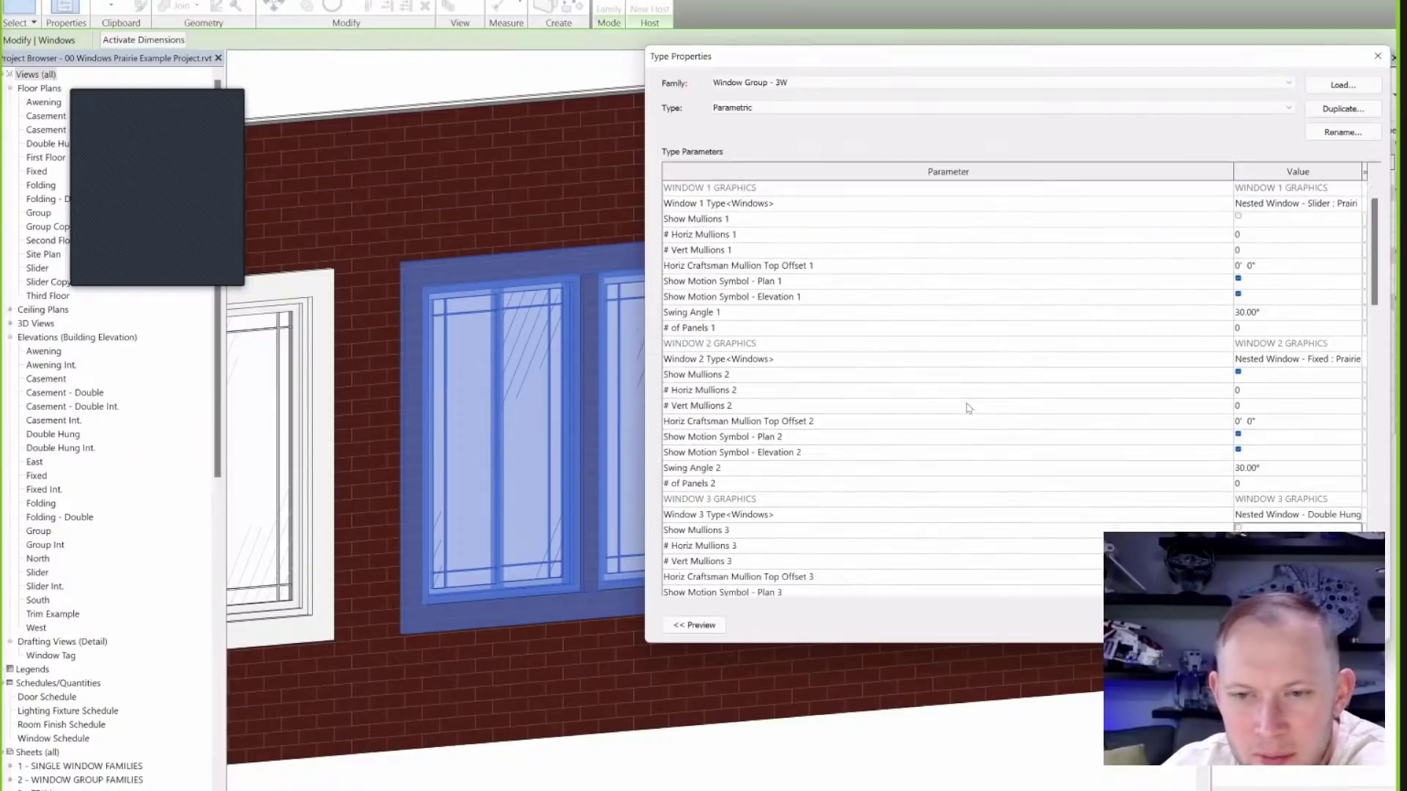
{"action": "scroll", "coordinate": [774, 425], "scroll_direction": "down", "scroll_amount": 1}
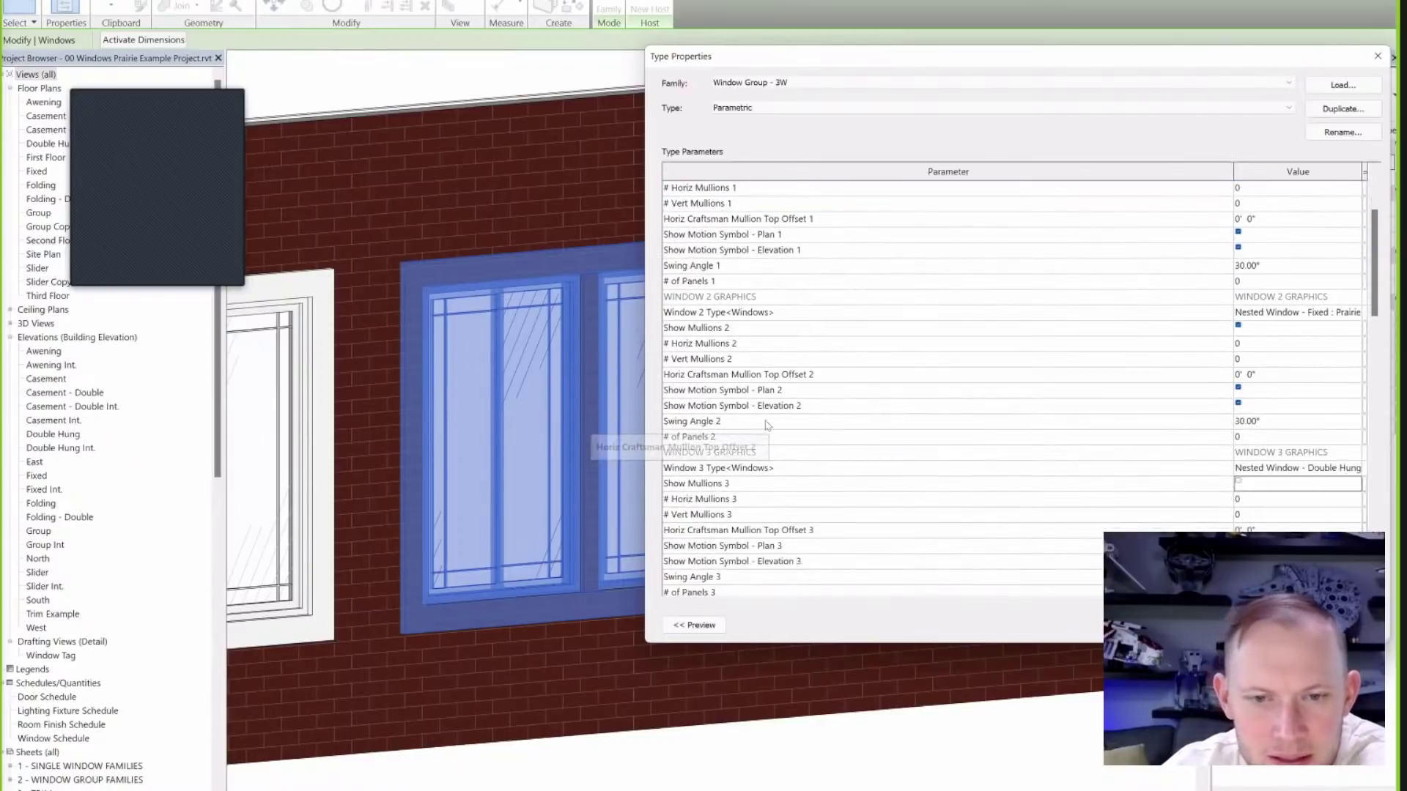
{"action": "scroll", "coordinate": [1099, 362], "scroll_direction": "down", "scroll_amount": 10}
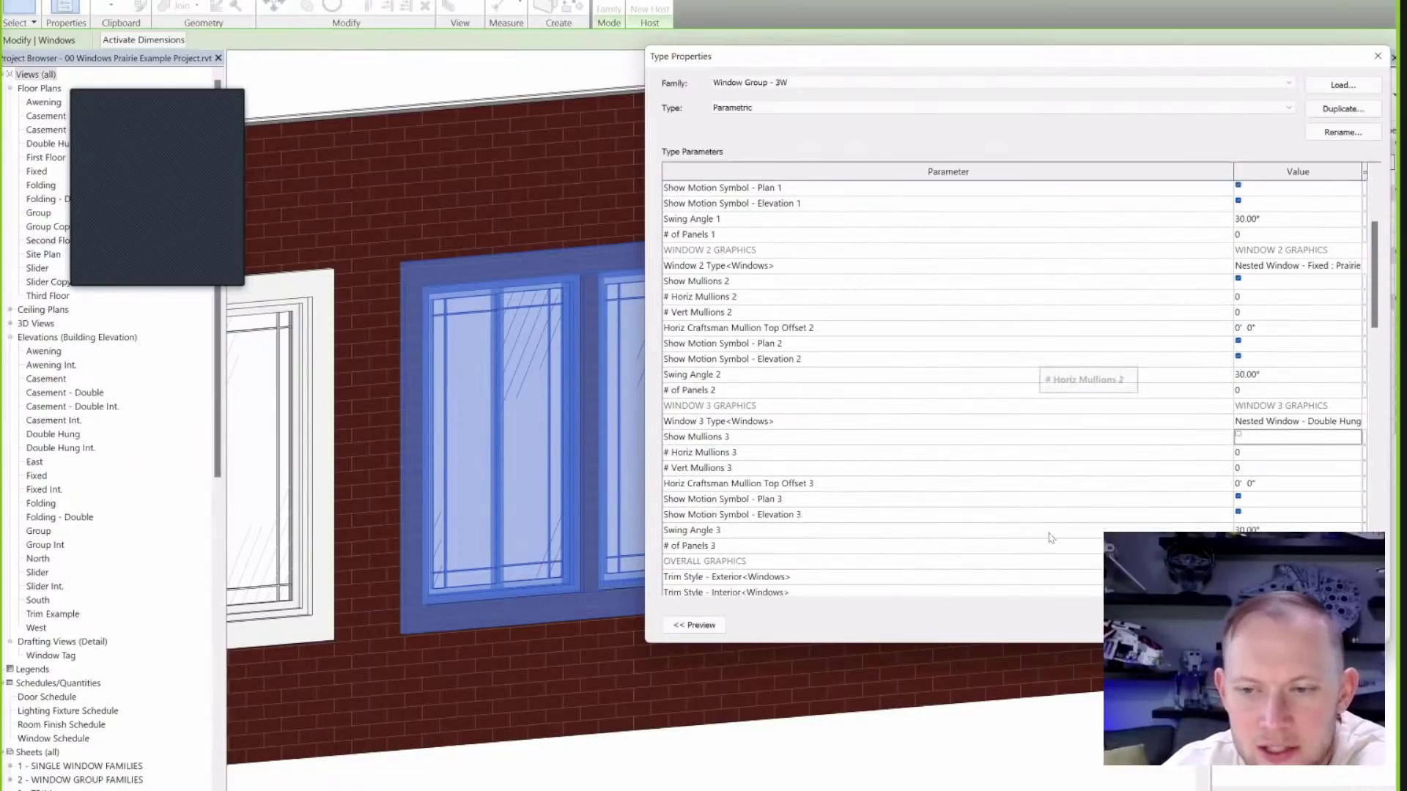
{"action": "scroll", "coordinate": [1055, 445], "scroll_direction": "down", "scroll_amount": 2}
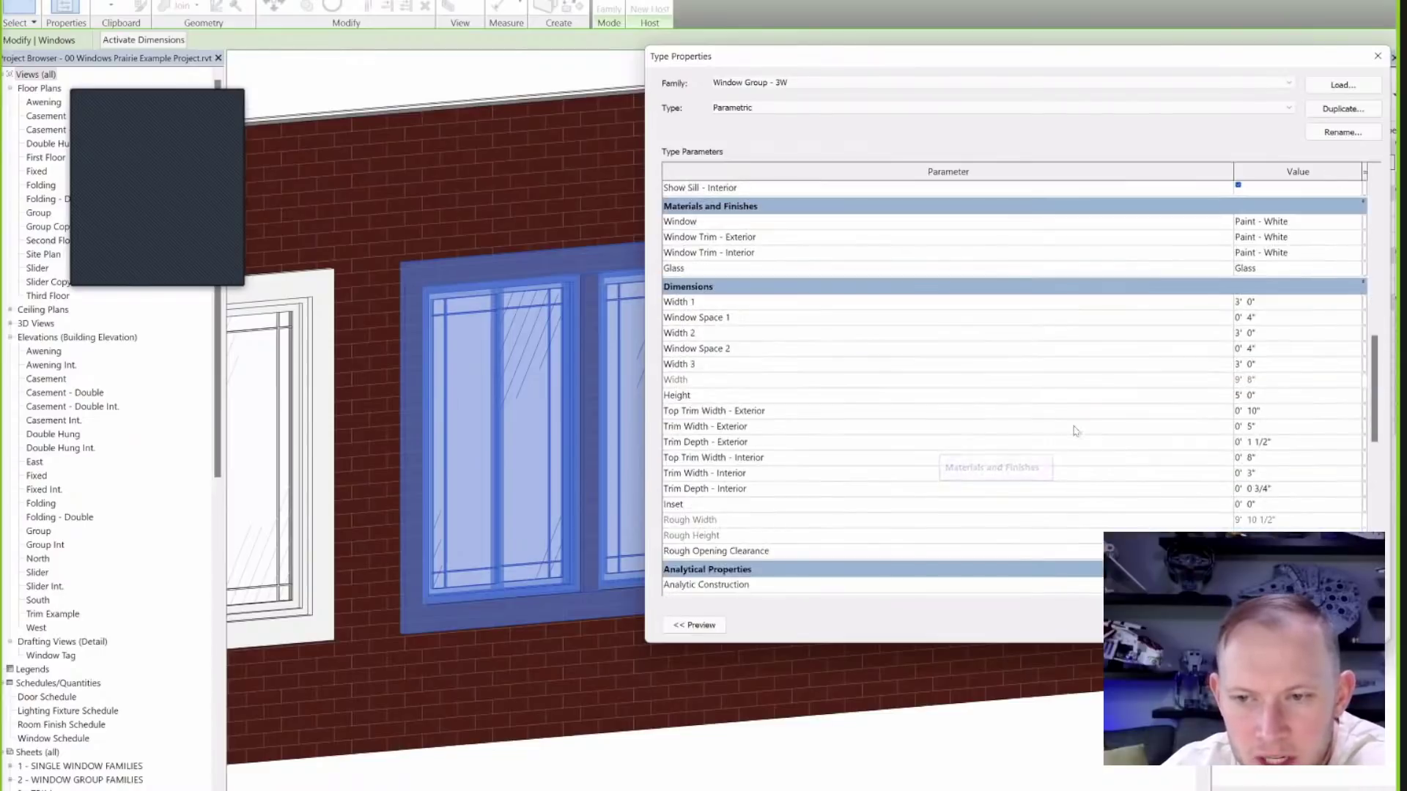
{"action": "scroll", "coordinate": [802, 345], "scroll_direction": "up", "scroll_amount": 1}
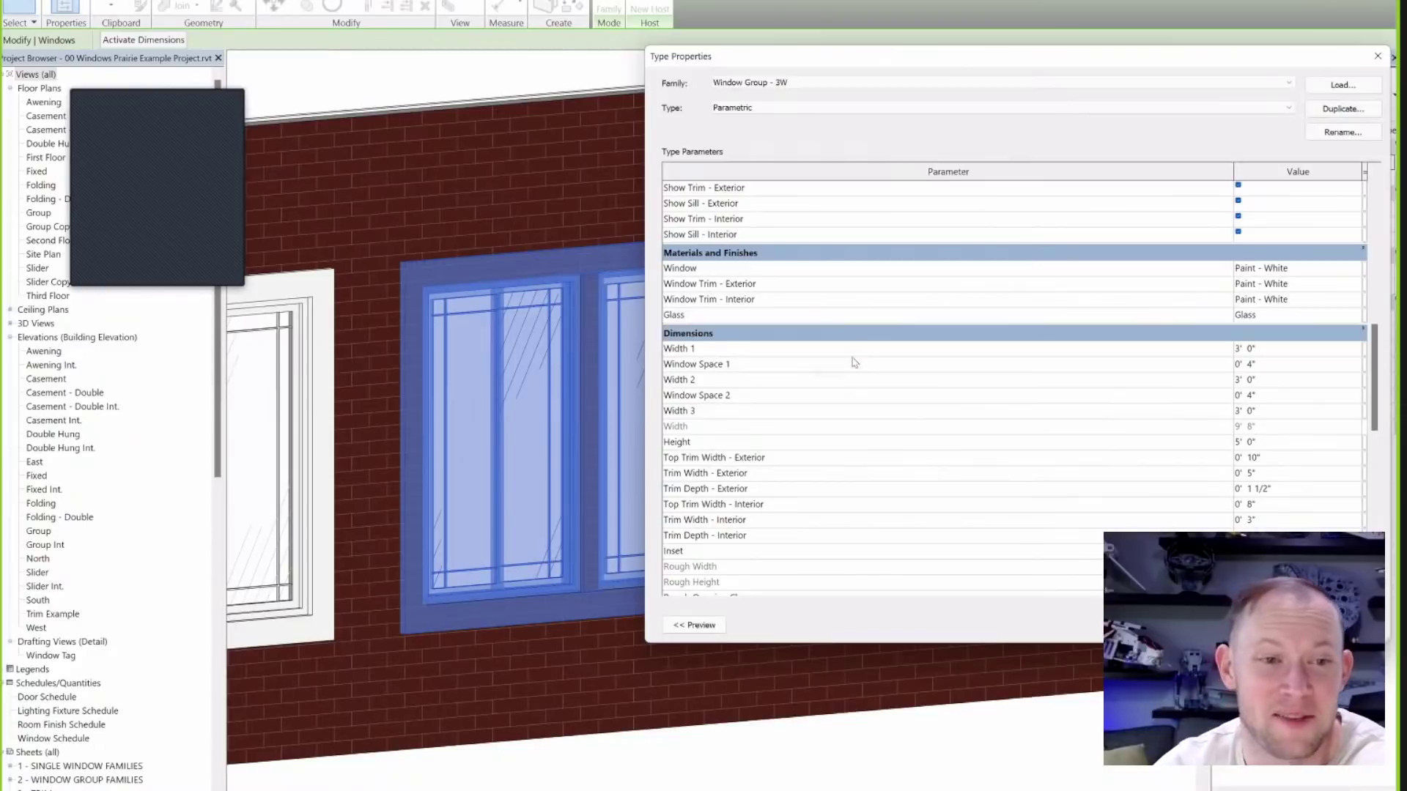
Apply the type parameter changes to the three-wide window group and deselect it.
{"action": "scroll", "coordinate": [850, 381], "scroll_direction": "down", "scroll_amount": 3}
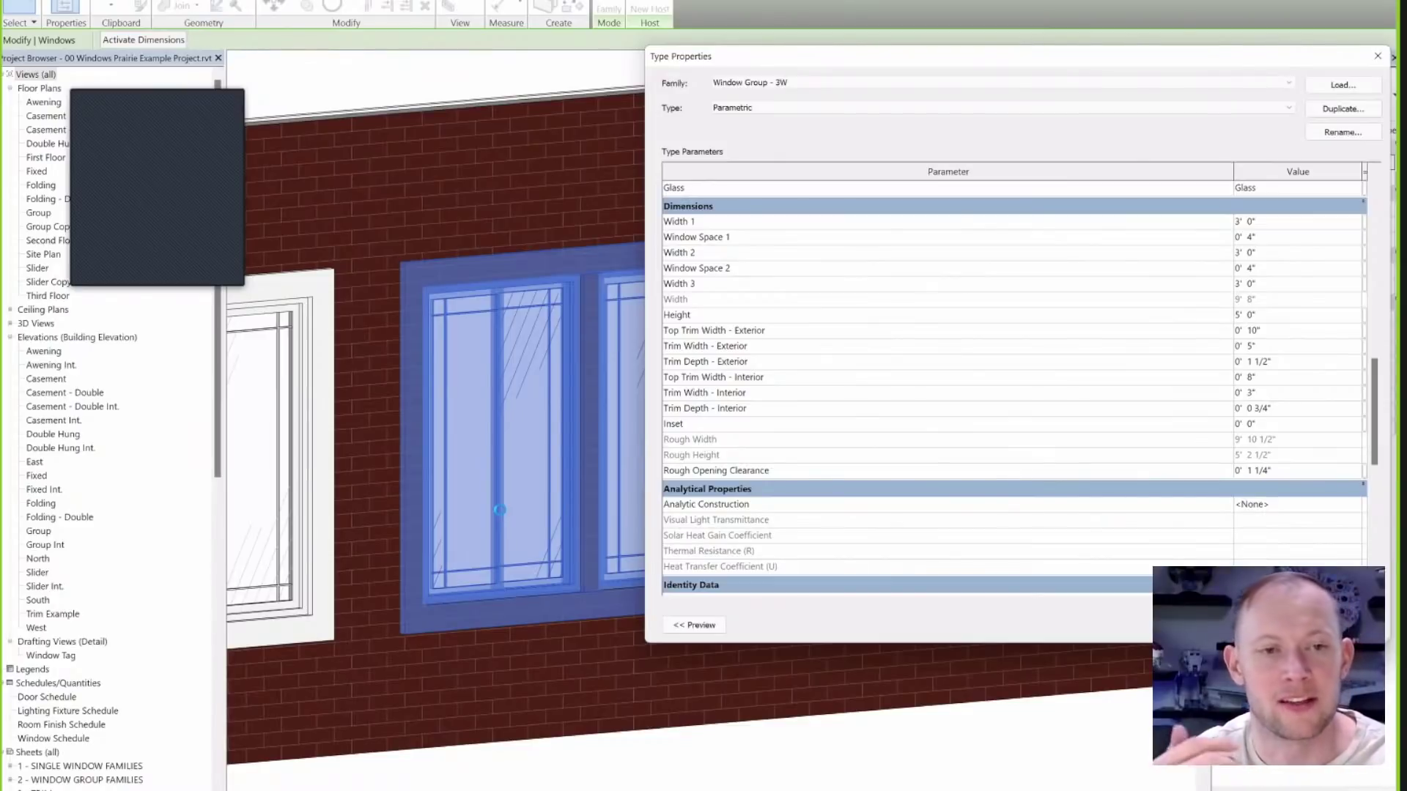
{"action": "key", "text": "Return"}
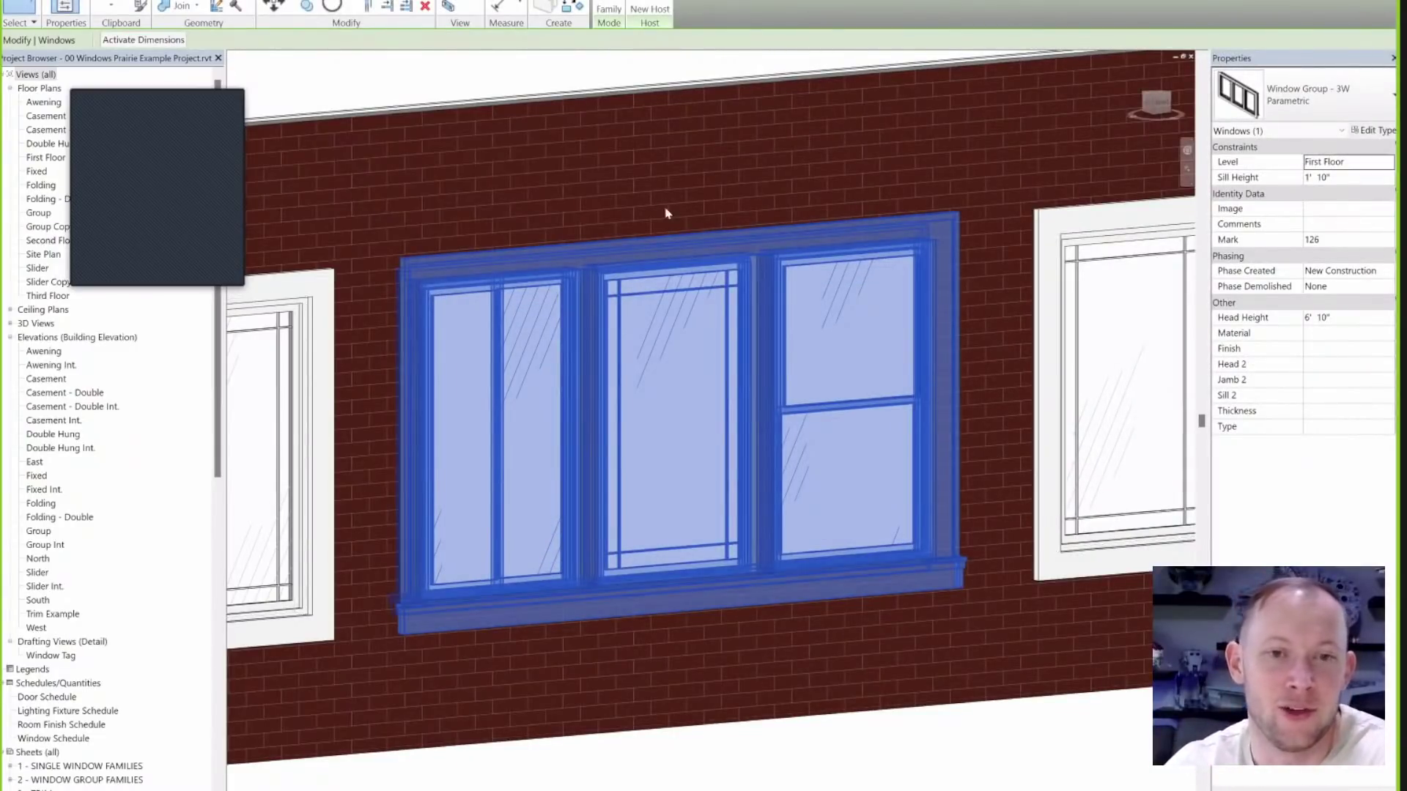
{"action": "key", "text": "Escape"}
Examine the three-wide window group's trim, sill and nested windows from the exterior and interior sides of the wall.
{"action": "scroll", "coordinate": [704, 473], "scroll_direction": "down", "scroll_amount": 2}
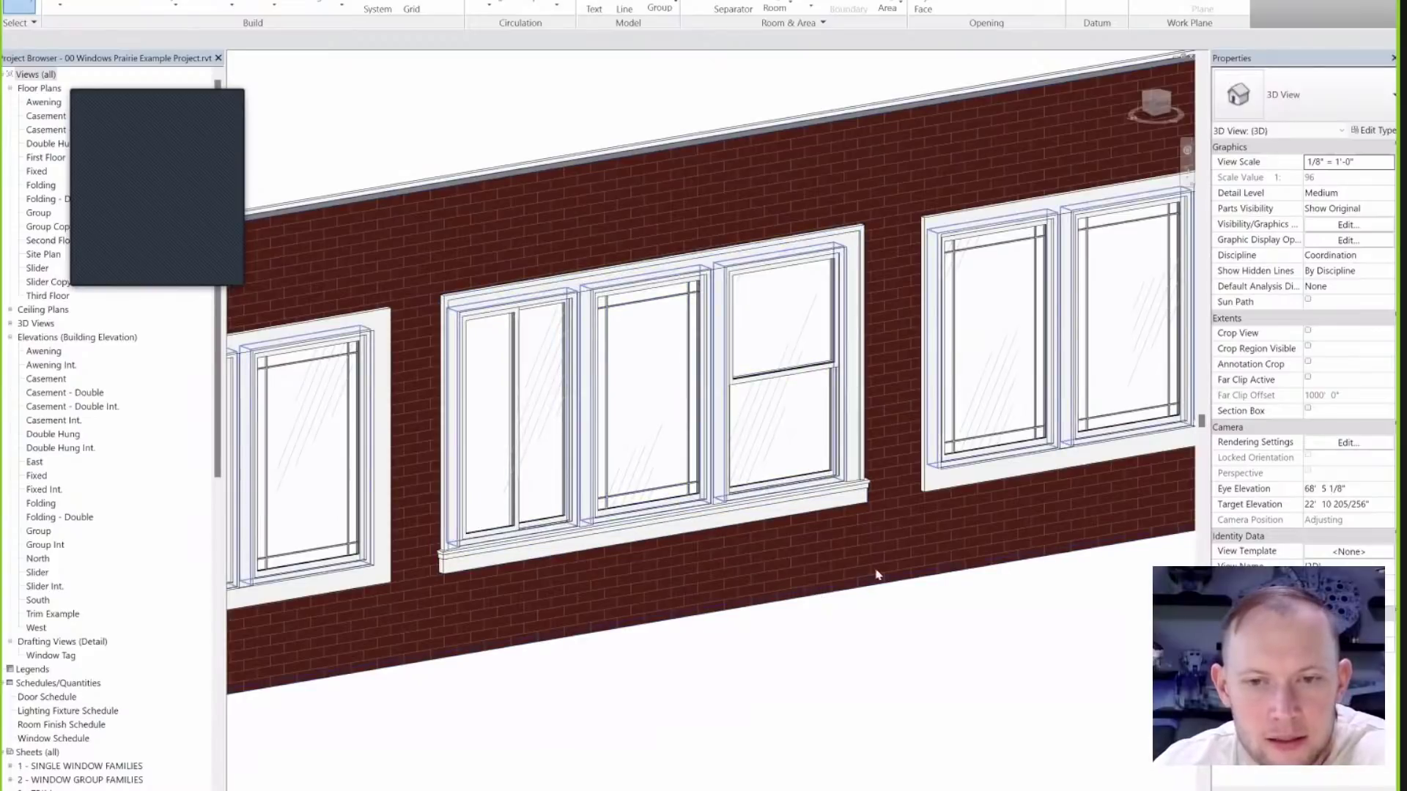
{"action": "scroll", "coordinate": [945, 622], "scroll_direction": "up", "scroll_amount": 2}
{"action": "scroll", "coordinate": [928, 618], "scroll_direction": "up", "scroll_amount": 1}
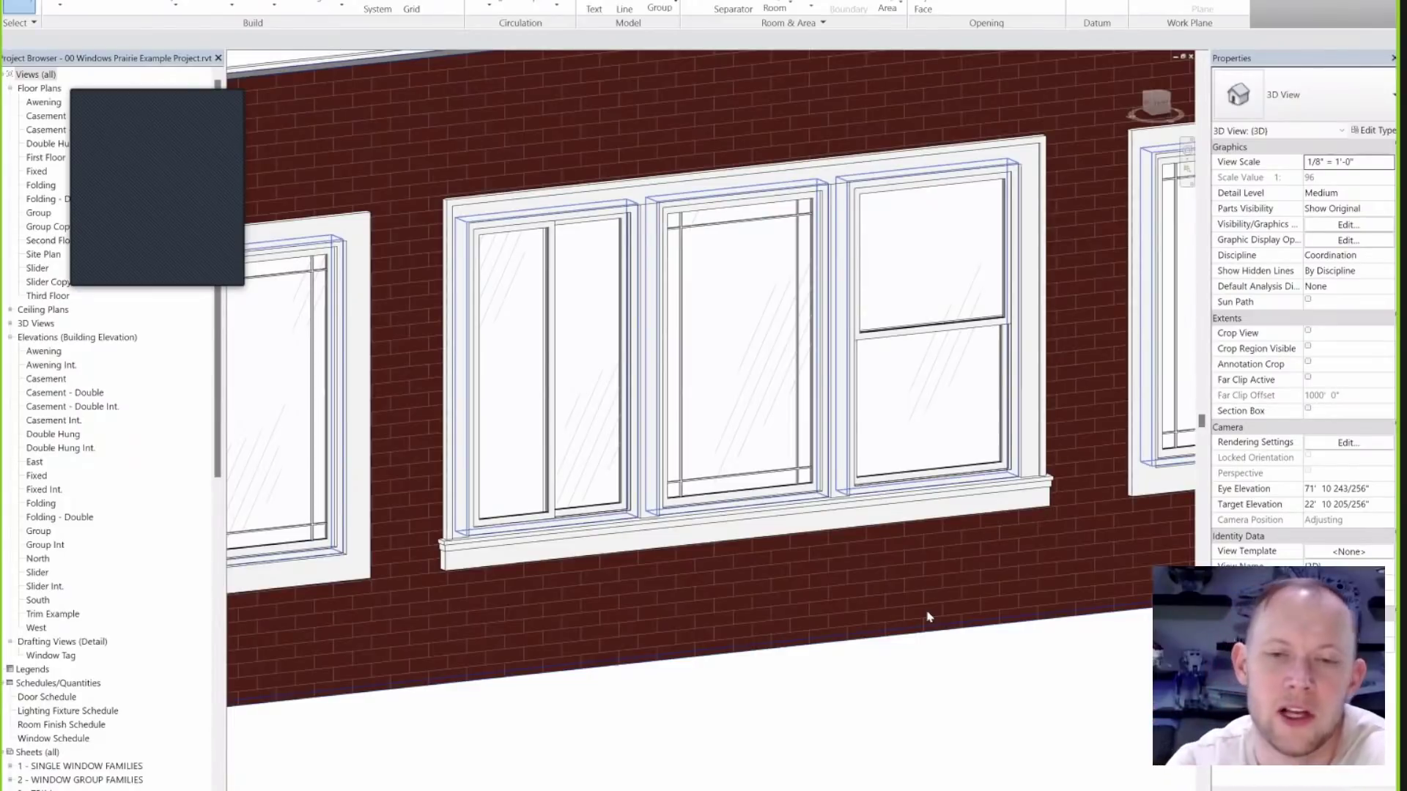
{"action": "scroll", "coordinate": [649, 335], "scroll_direction": "up", "scroll_amount": 3}
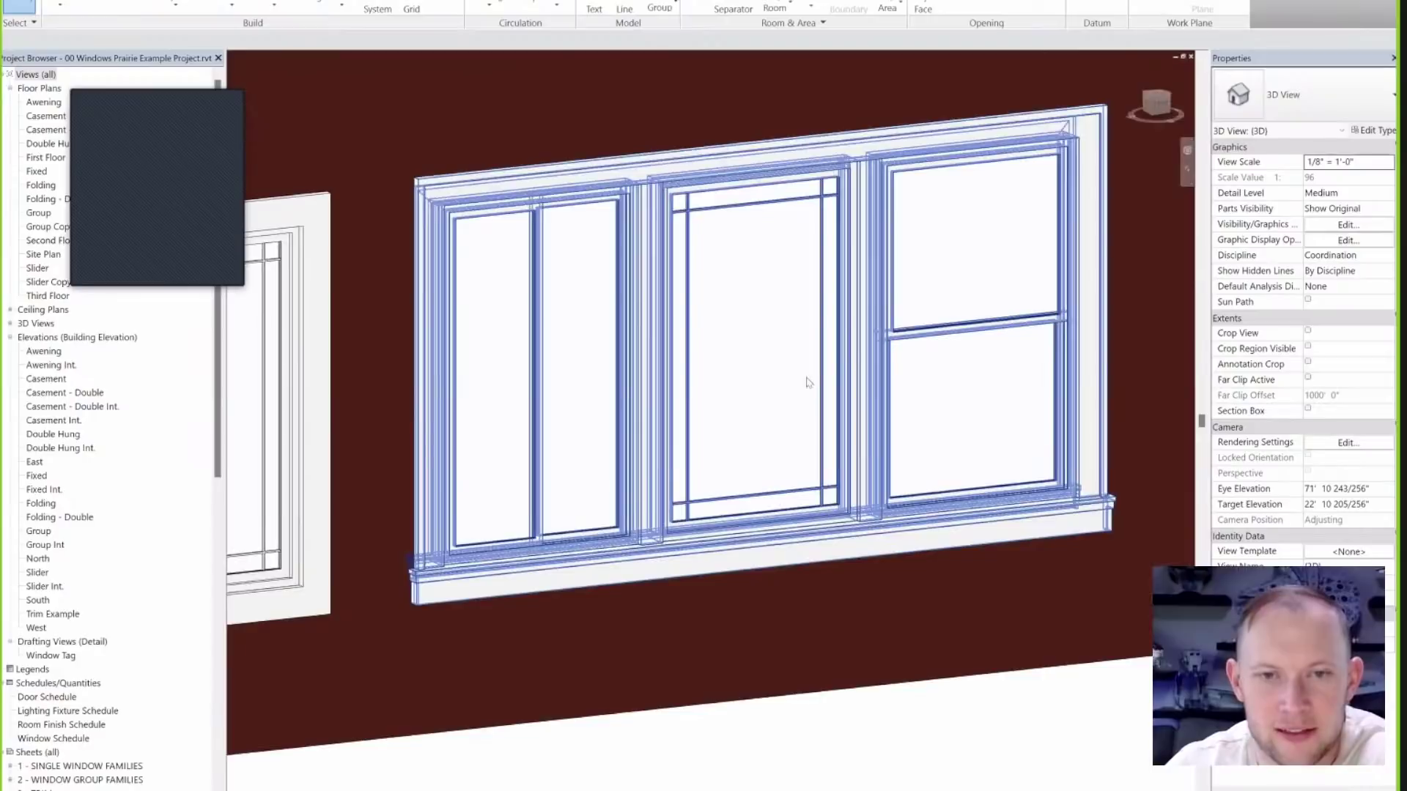
{"action": "middle_click_drag", "start_coordinate": [756, 375], "coordinate": [661, 384]}
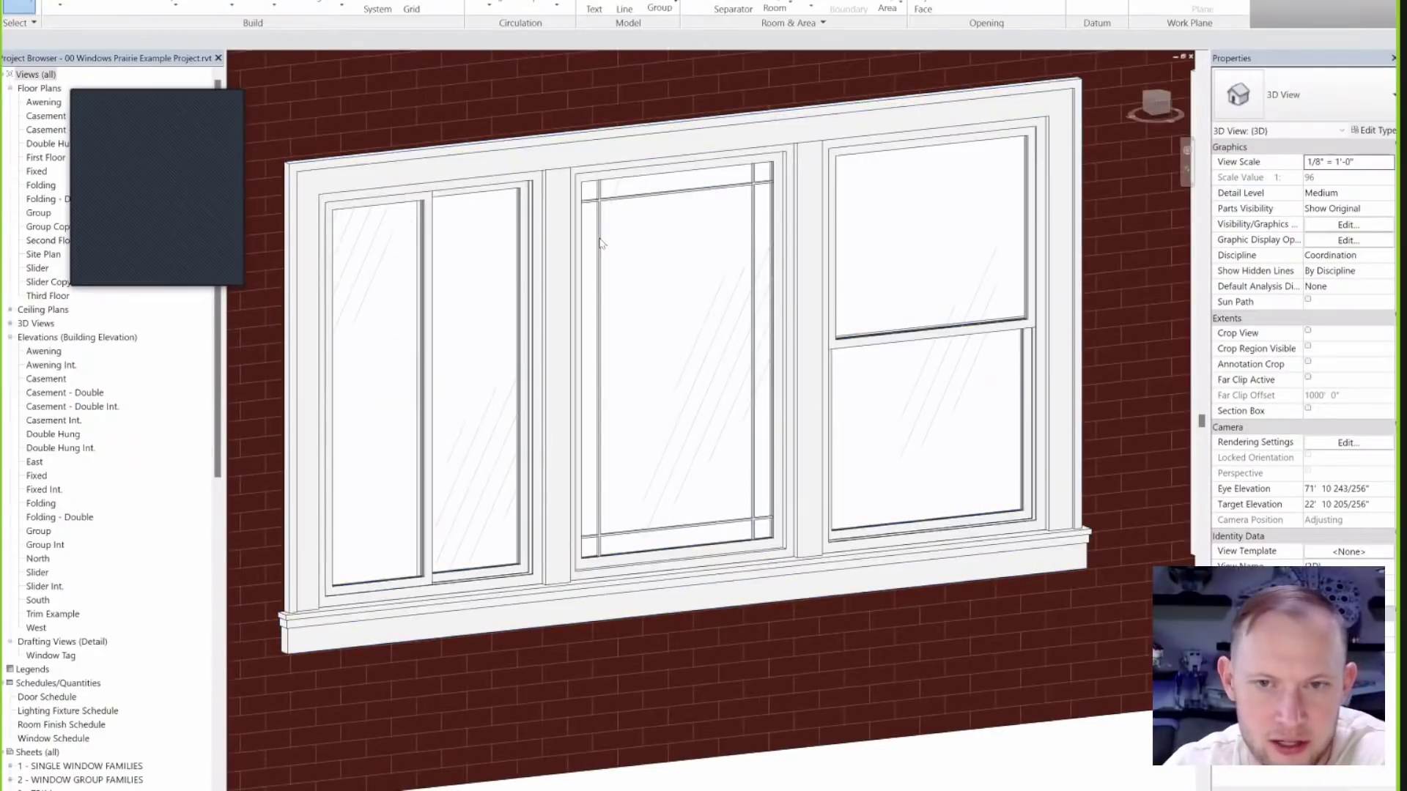
{"action": "middle_click_drag", "start_coordinate": [426, 432], "coordinate": [543, 431], "text": "shift"}
{"action": "middle_click_drag", "start_coordinate": [888, 469], "coordinate": [356, 238], "text": "shift"}
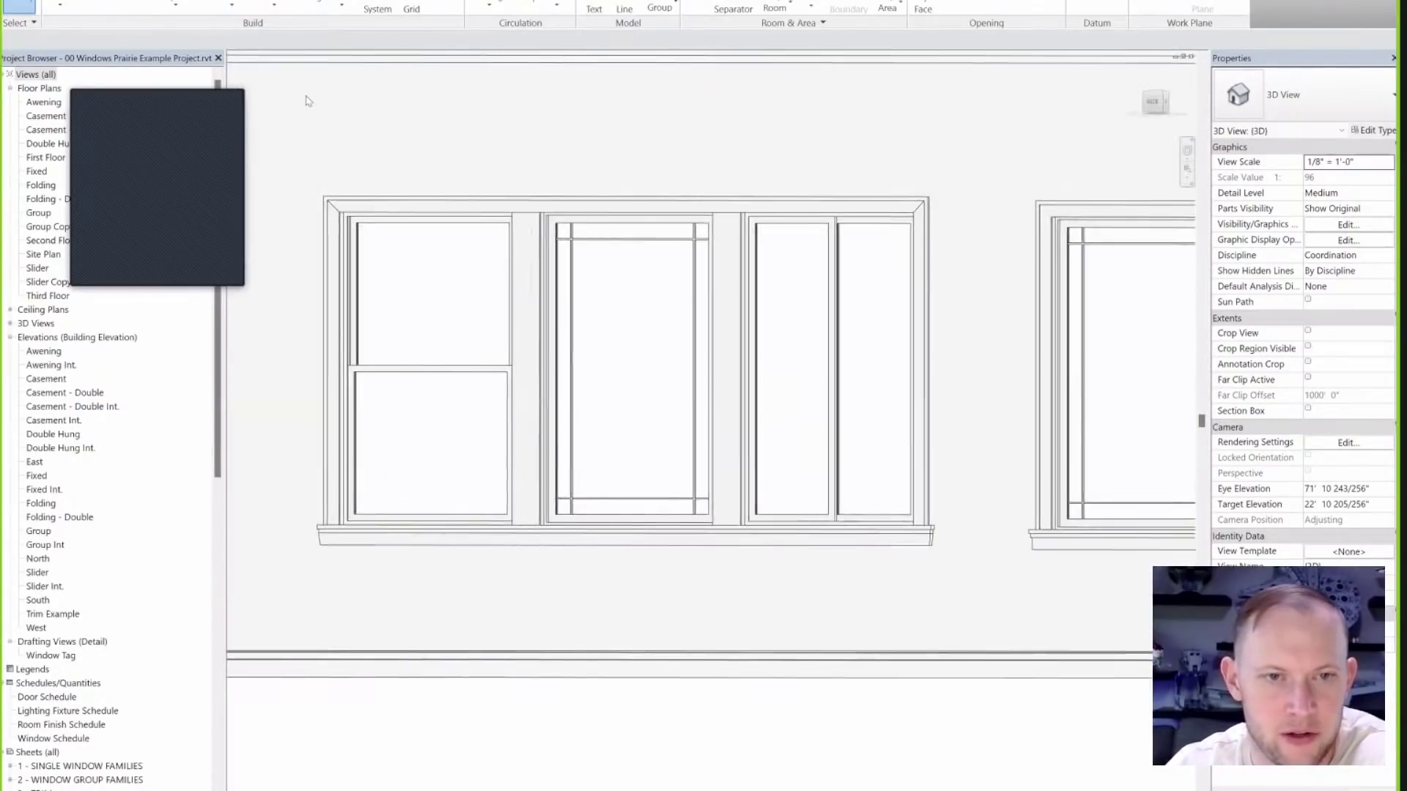
{"action": "scroll", "coordinate": [293, 376], "scroll_direction": "up", "scroll_amount": 3}
{"action": "scroll", "coordinate": [906, 451], "scroll_direction": "down", "scroll_amount": 3}
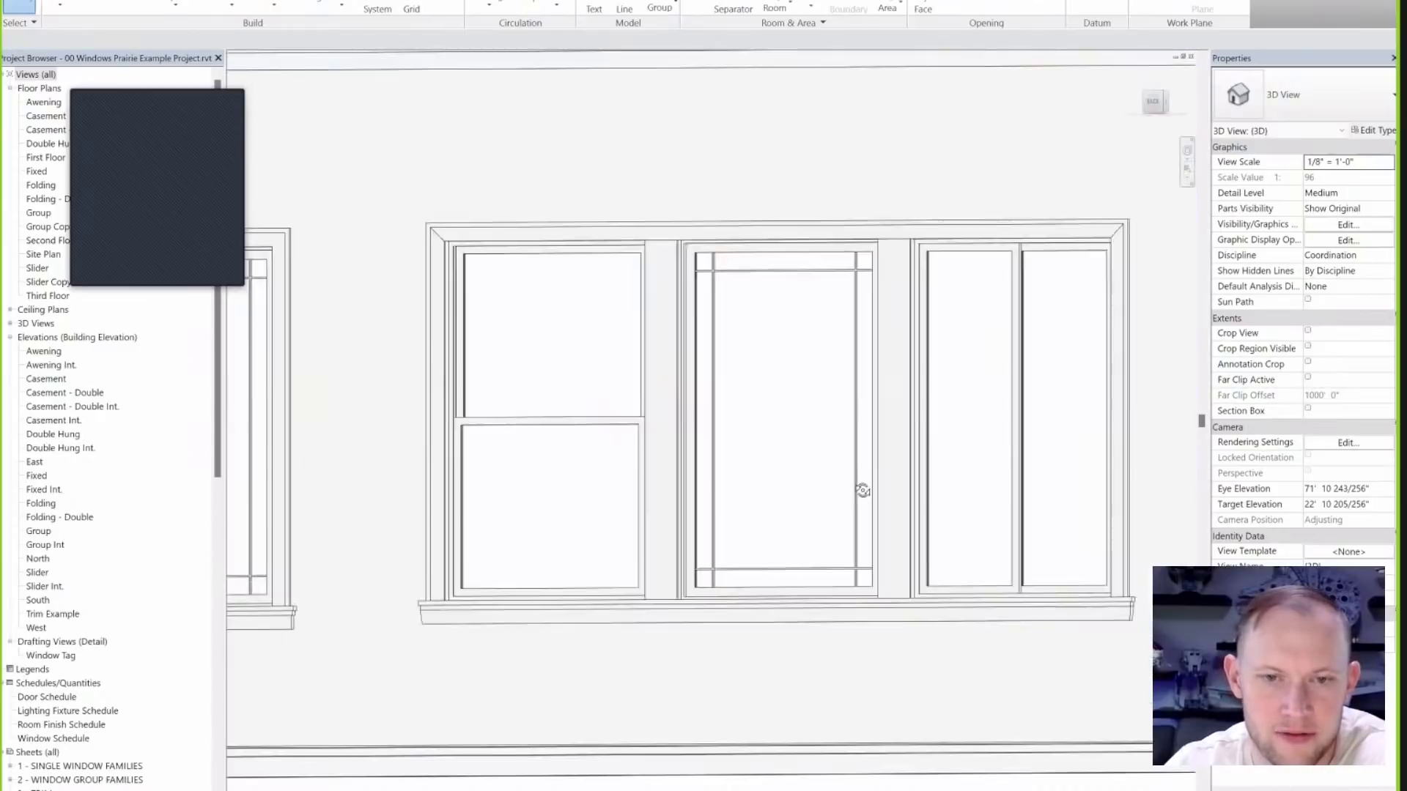
{"action": "middle_click_drag", "start_coordinate": [864, 489], "coordinate": [990, 401], "text": "shift"}
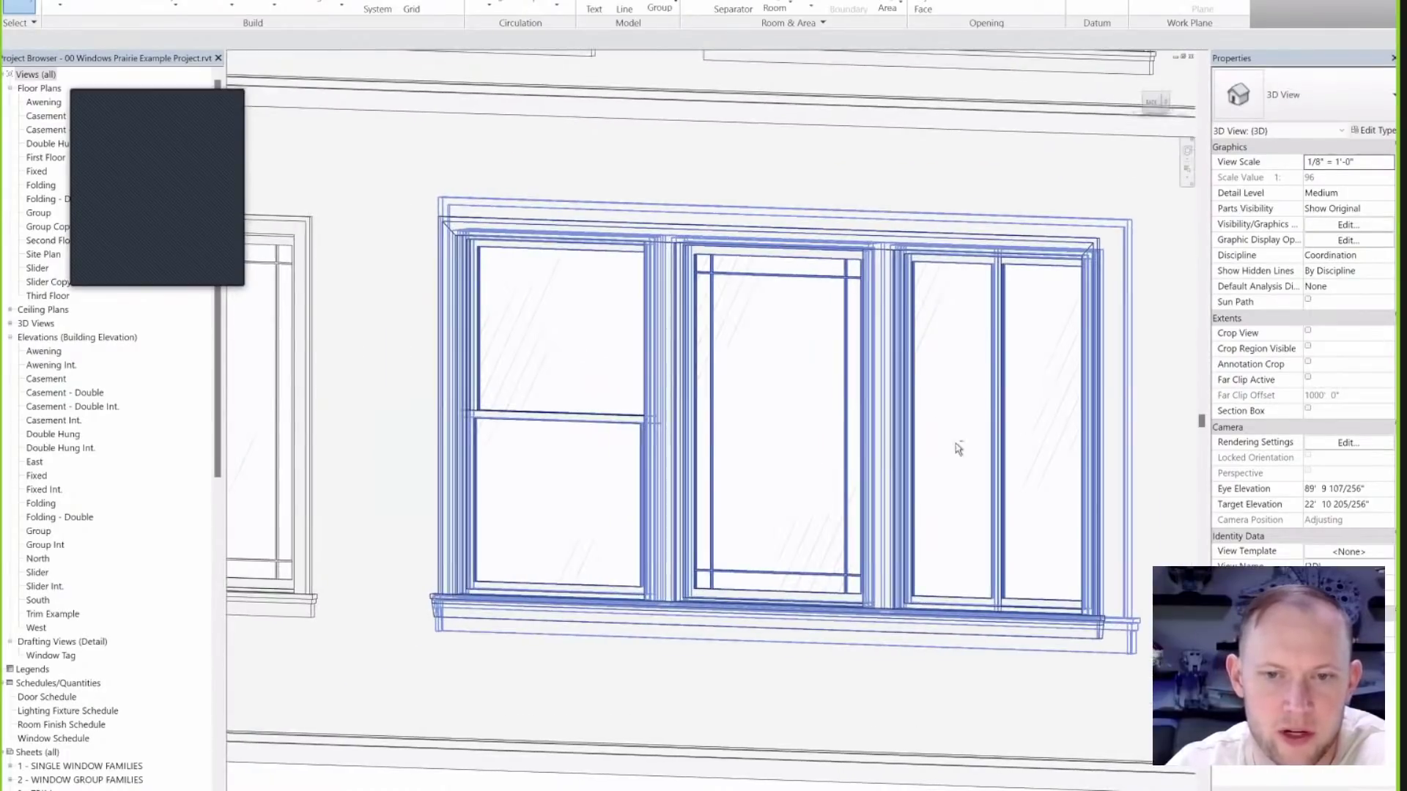
{"action": "scroll", "coordinate": [575, 490], "scroll_direction": "down", "scroll_amount": 2}
{"action": "middle_click_drag", "start_coordinate": [575, 491], "coordinate": [971, 616], "text": "shift"}
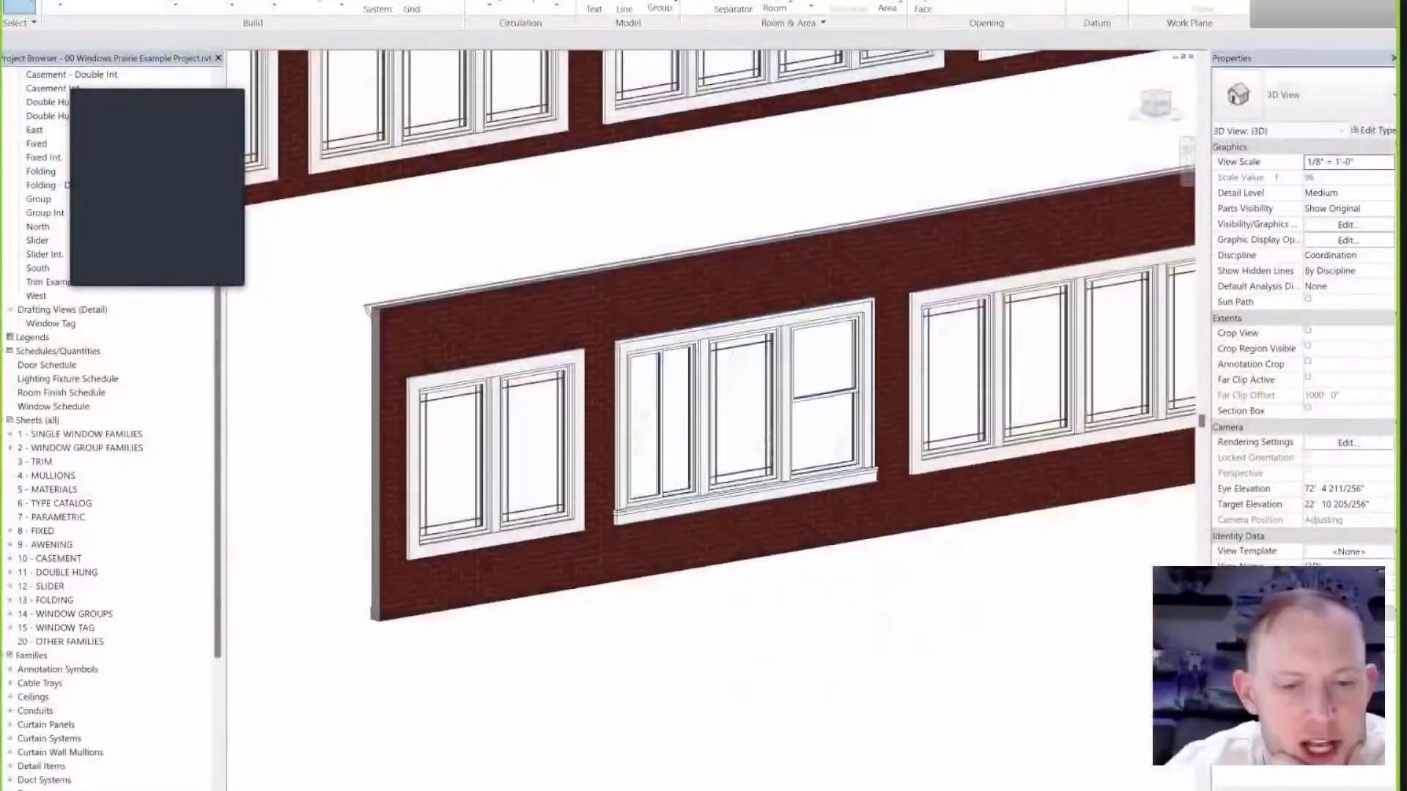
Switch to the Saratoga House project and open sheet A102 - MAIN FLOOR PLAN.
{"action": "mouse_move", "coordinate": [427, 790]}
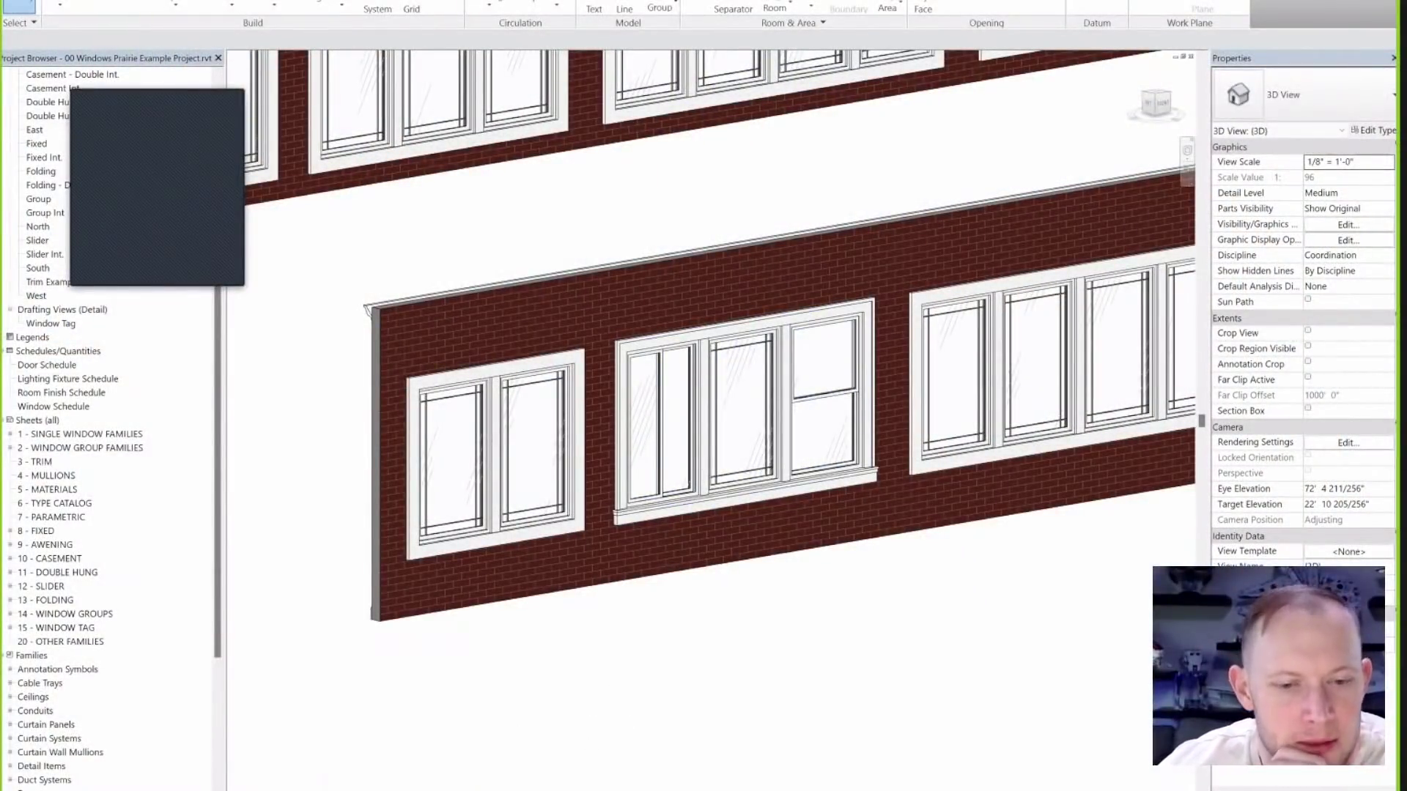
{"action": "left_click", "coordinate": [445, 785]}
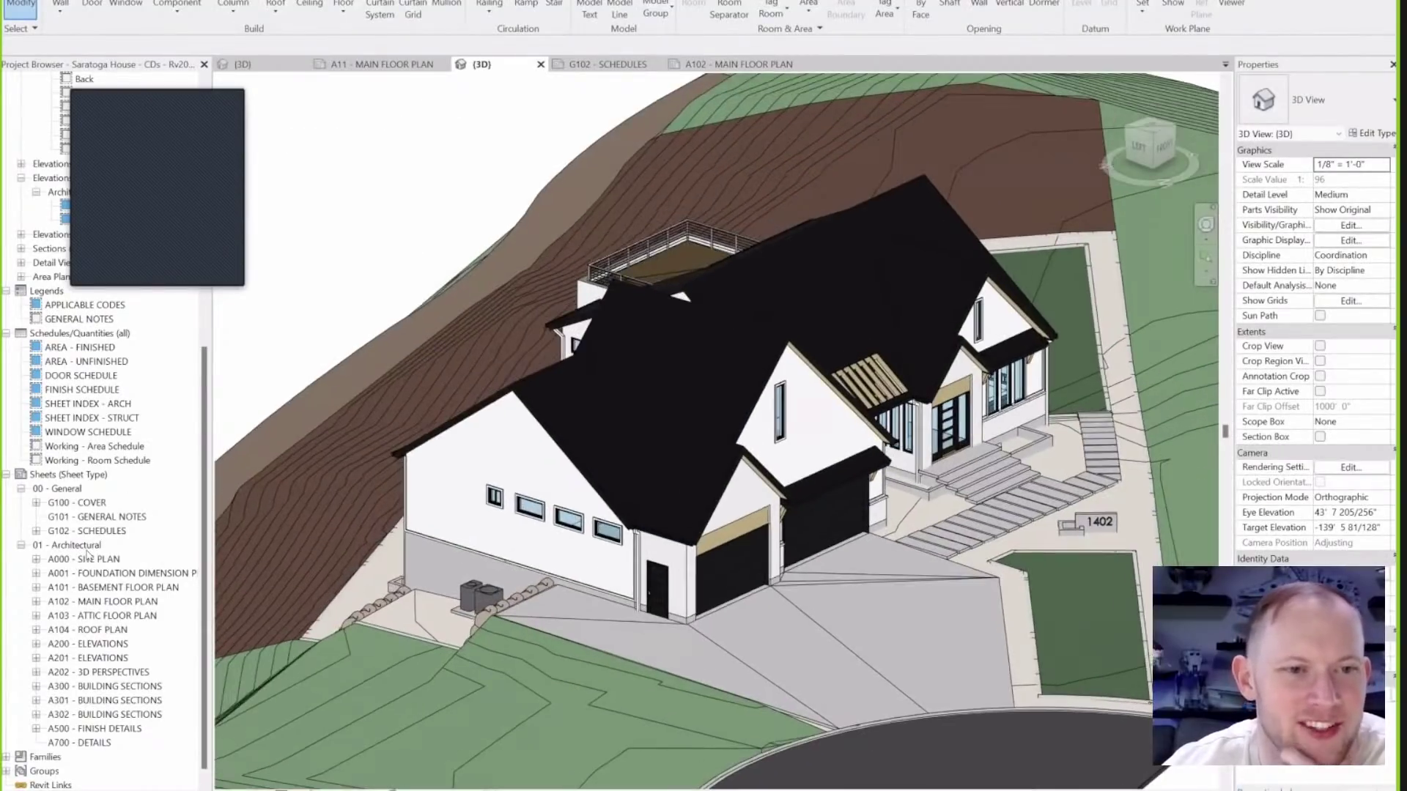
{"action": "scroll", "coordinate": [92, 557], "scroll_direction": "up", "scroll_amount": 3}
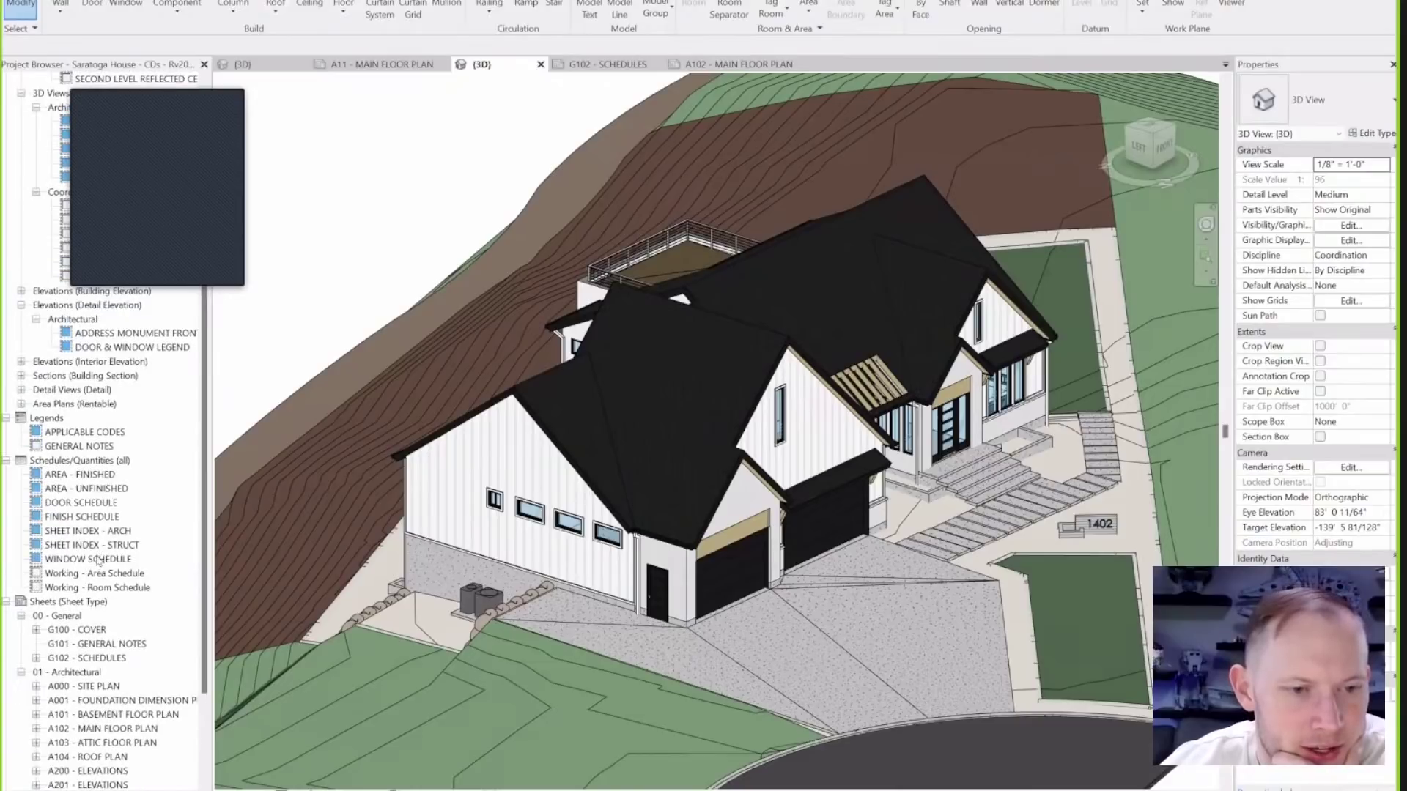
{"action": "scroll", "coordinate": [102, 619], "scroll_direction": "down", "scroll_amount": 3}
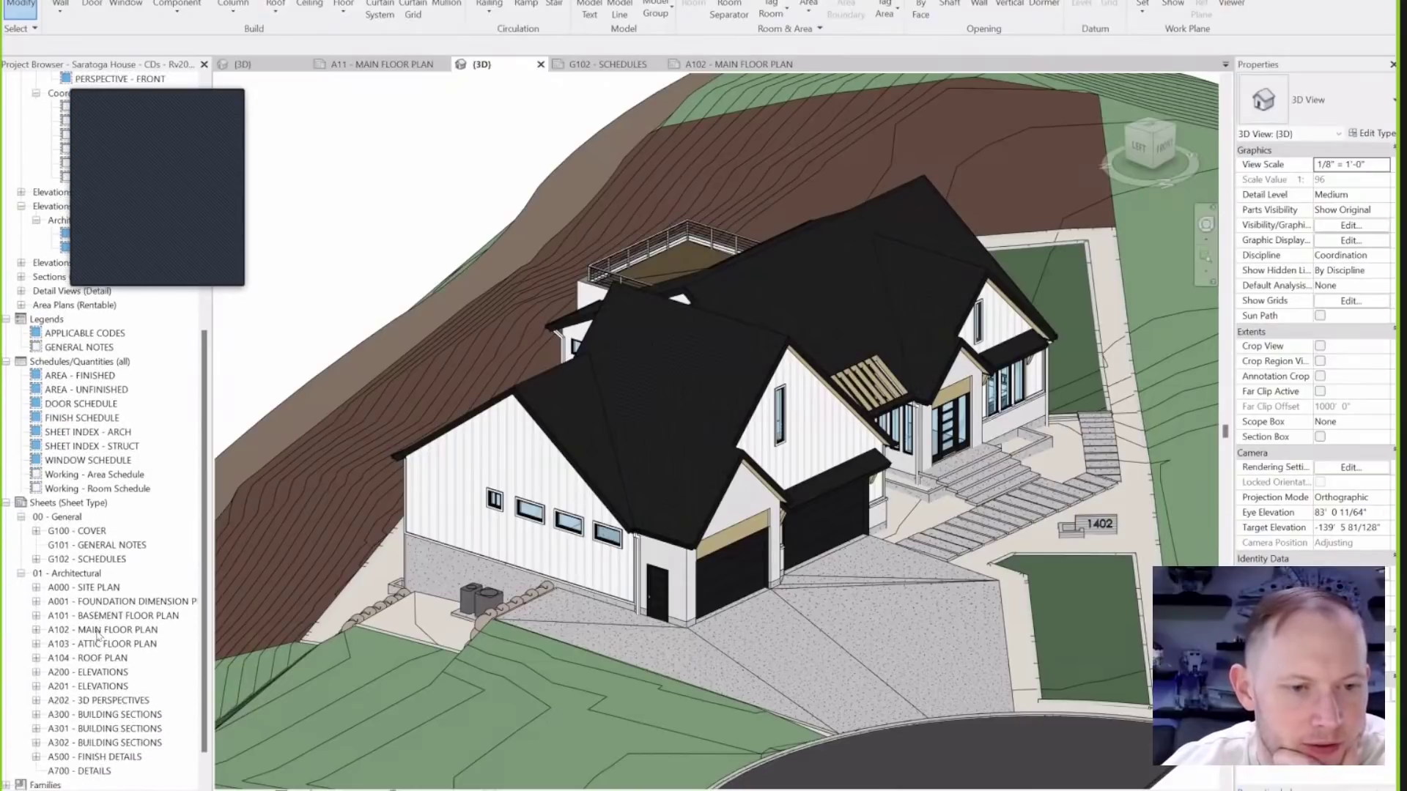
{"action": "double_click", "coordinate": [103, 629]}
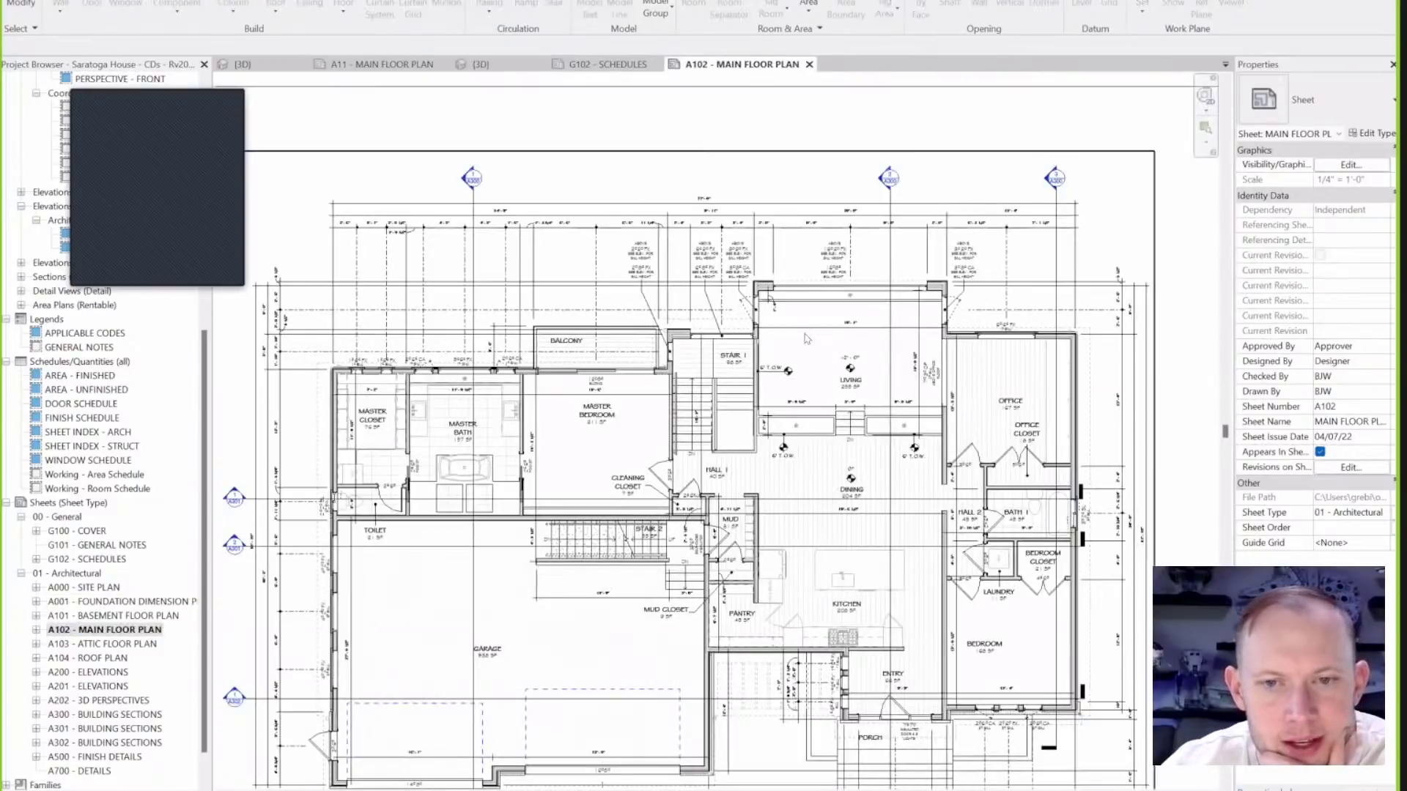
Activate the main floor plan view on the sheet and check which family the master bath's exterior window group uses.
{"action": "scroll", "coordinate": [648, 403], "scroll_direction": "up", "scroll_amount": 3}
{"action": "scroll", "coordinate": [649, 403], "scroll_direction": "up", "scroll_amount": 4}
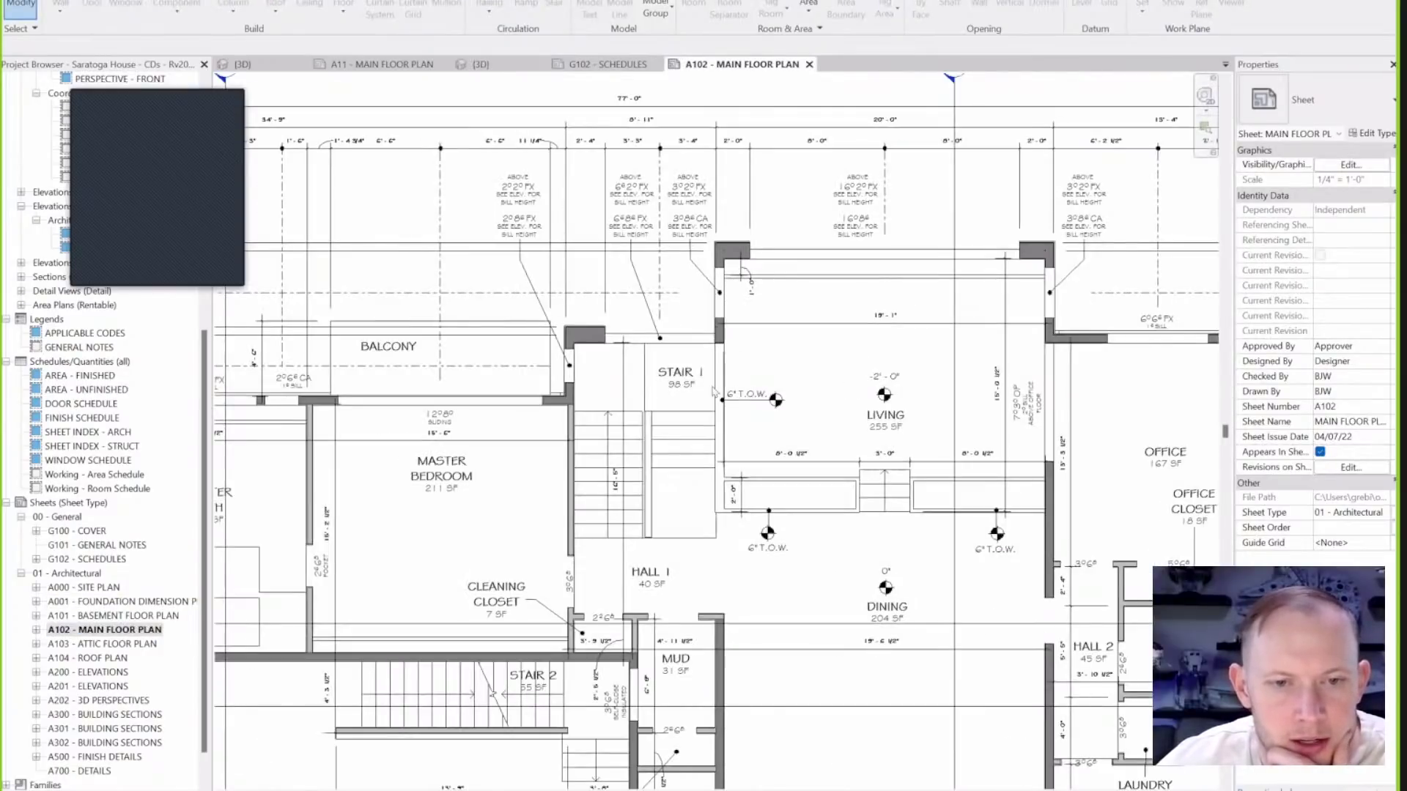
{"action": "scroll", "coordinate": [733, 343], "scroll_direction": "up", "scroll_amount": 5}
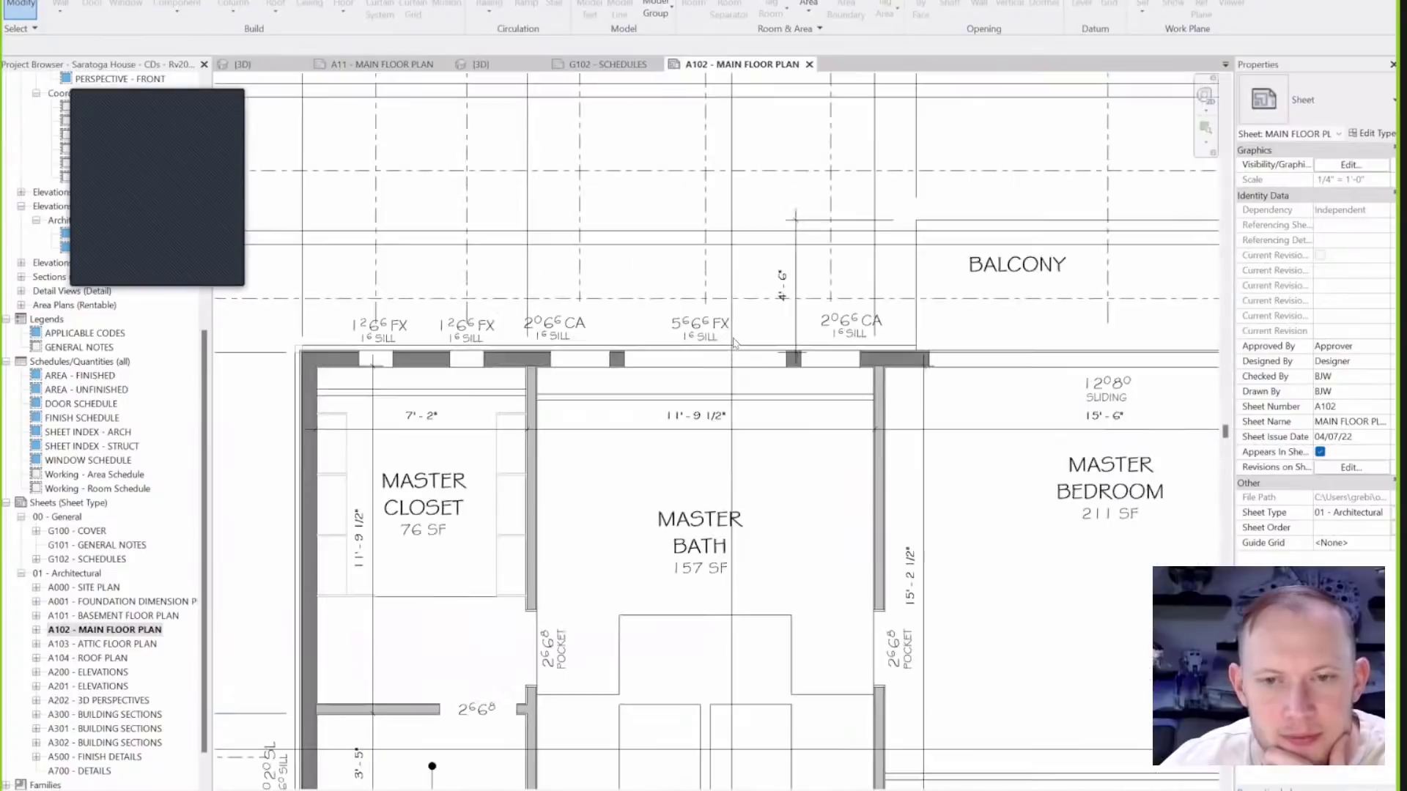
{"action": "left_click", "coordinate": [844, 331]}
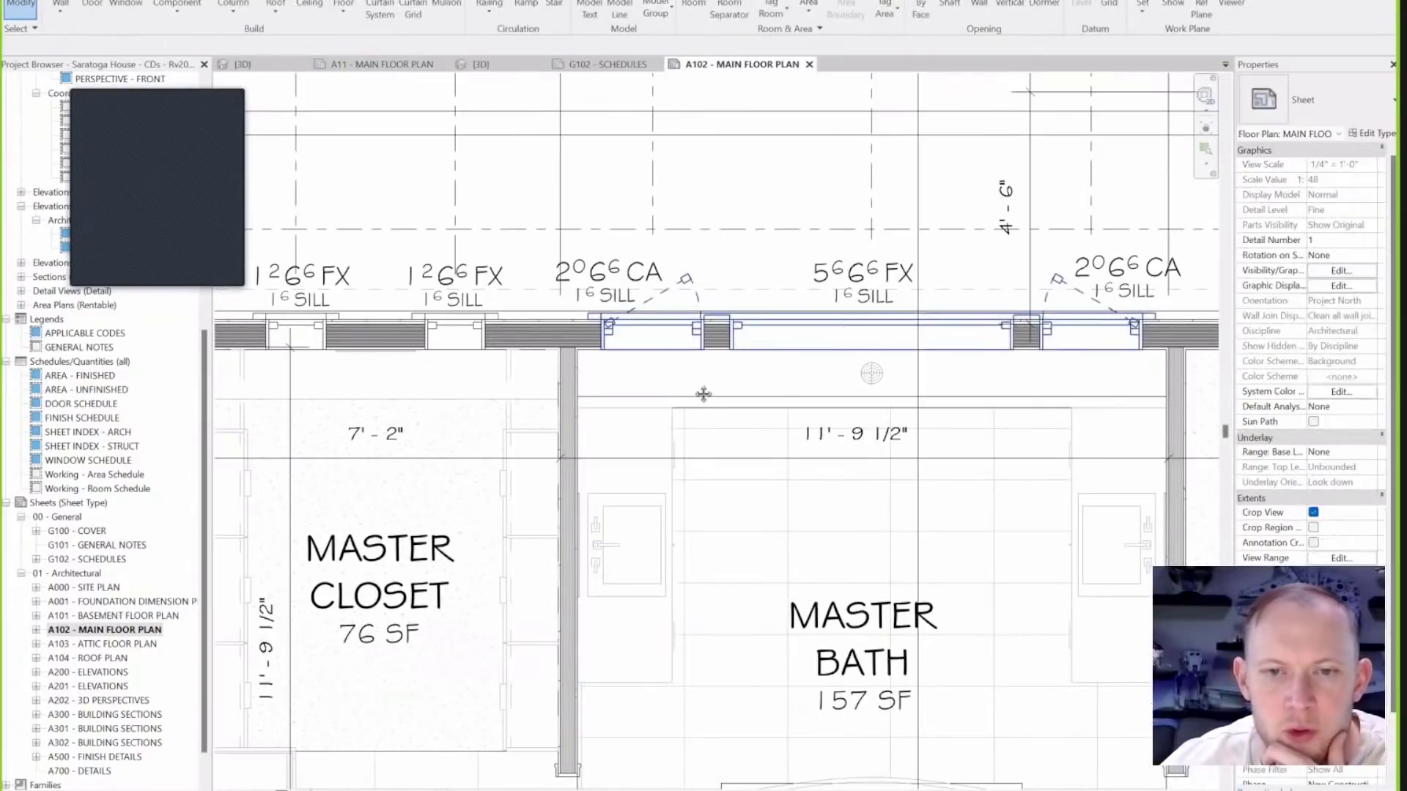
{"action": "middle_click_drag", "start_coordinate": [1019, 322], "coordinate": [856, 396]}
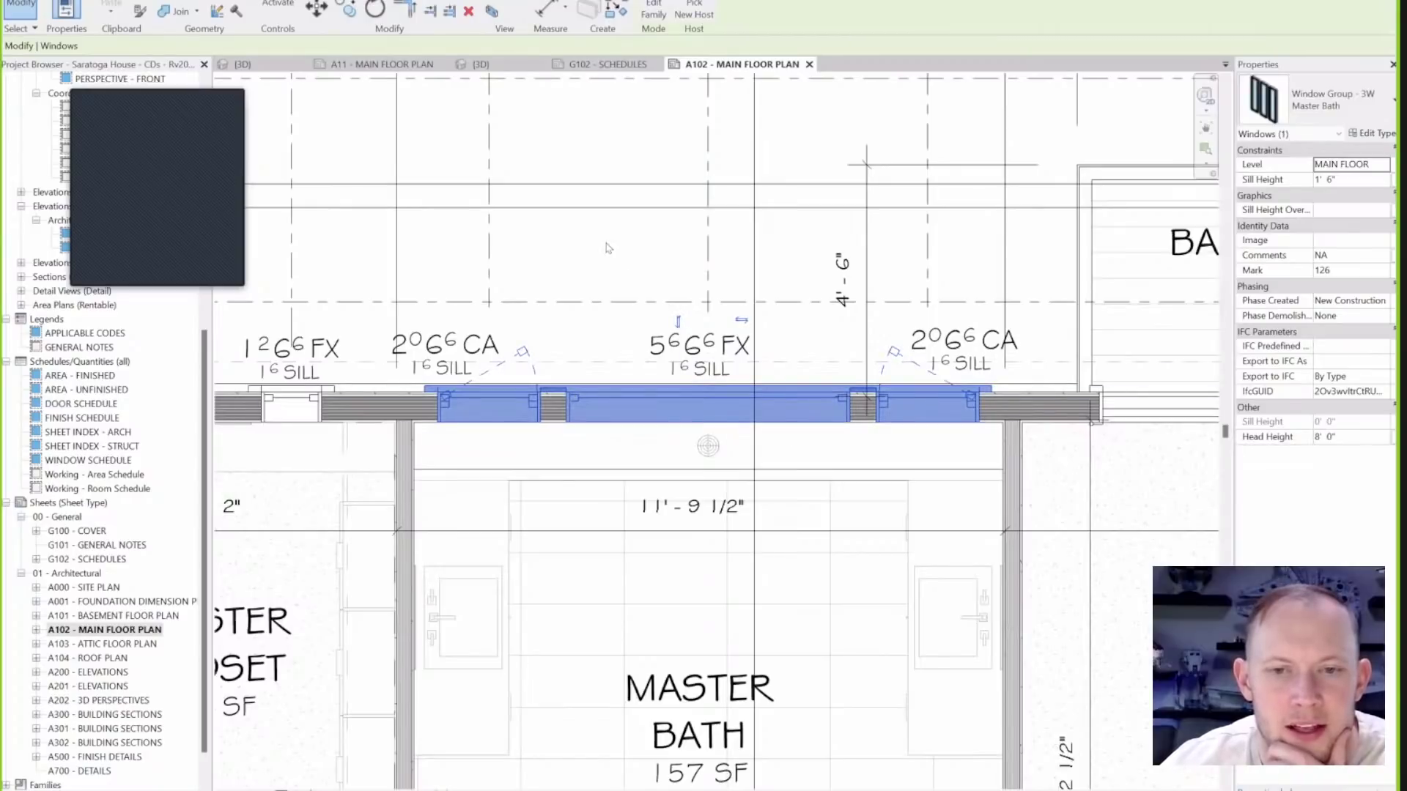
{"action": "key", "text": "Escape"}
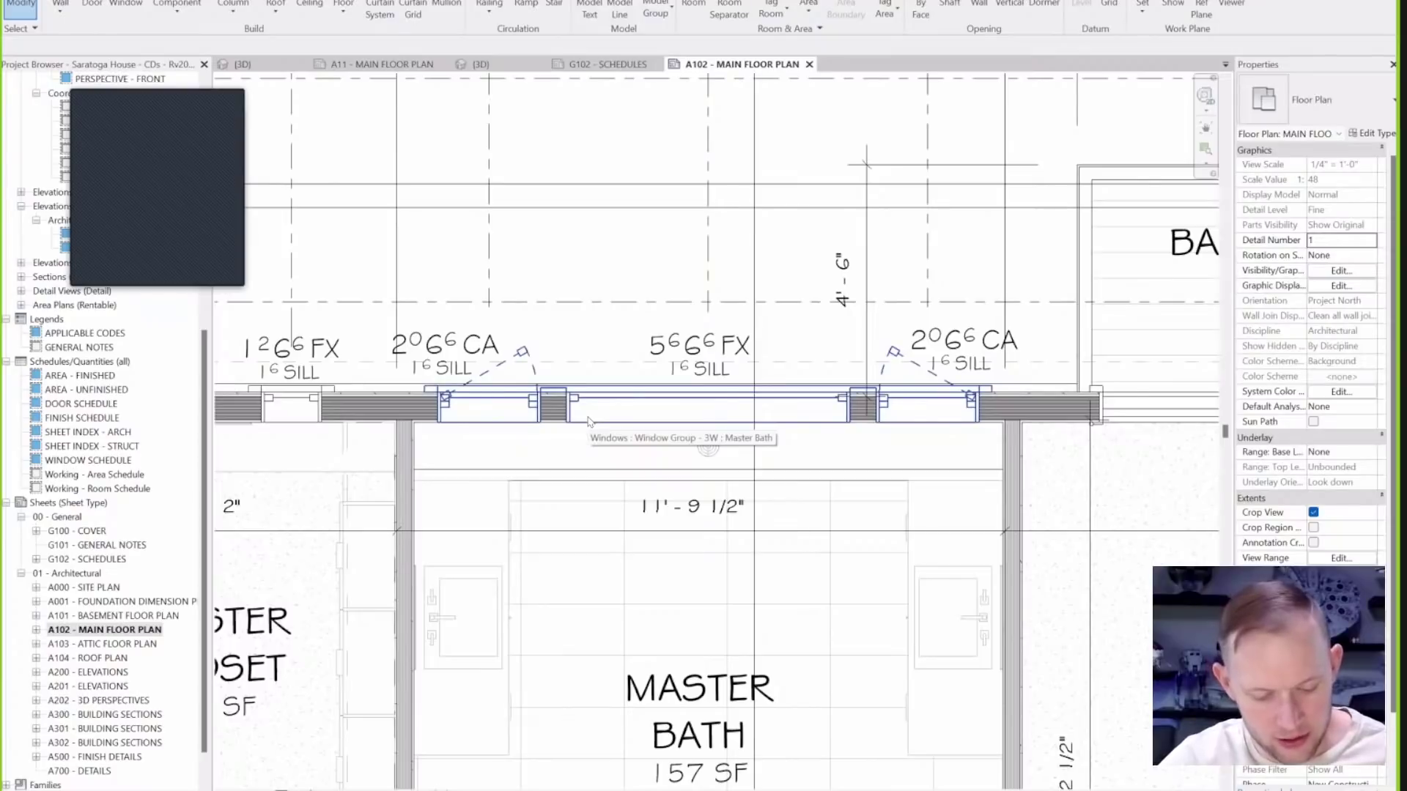
Tag the whole master bath window group with a window tag without a leader.
{"action": "key", "text": "t"}
{"action": "key", "text": "g"}
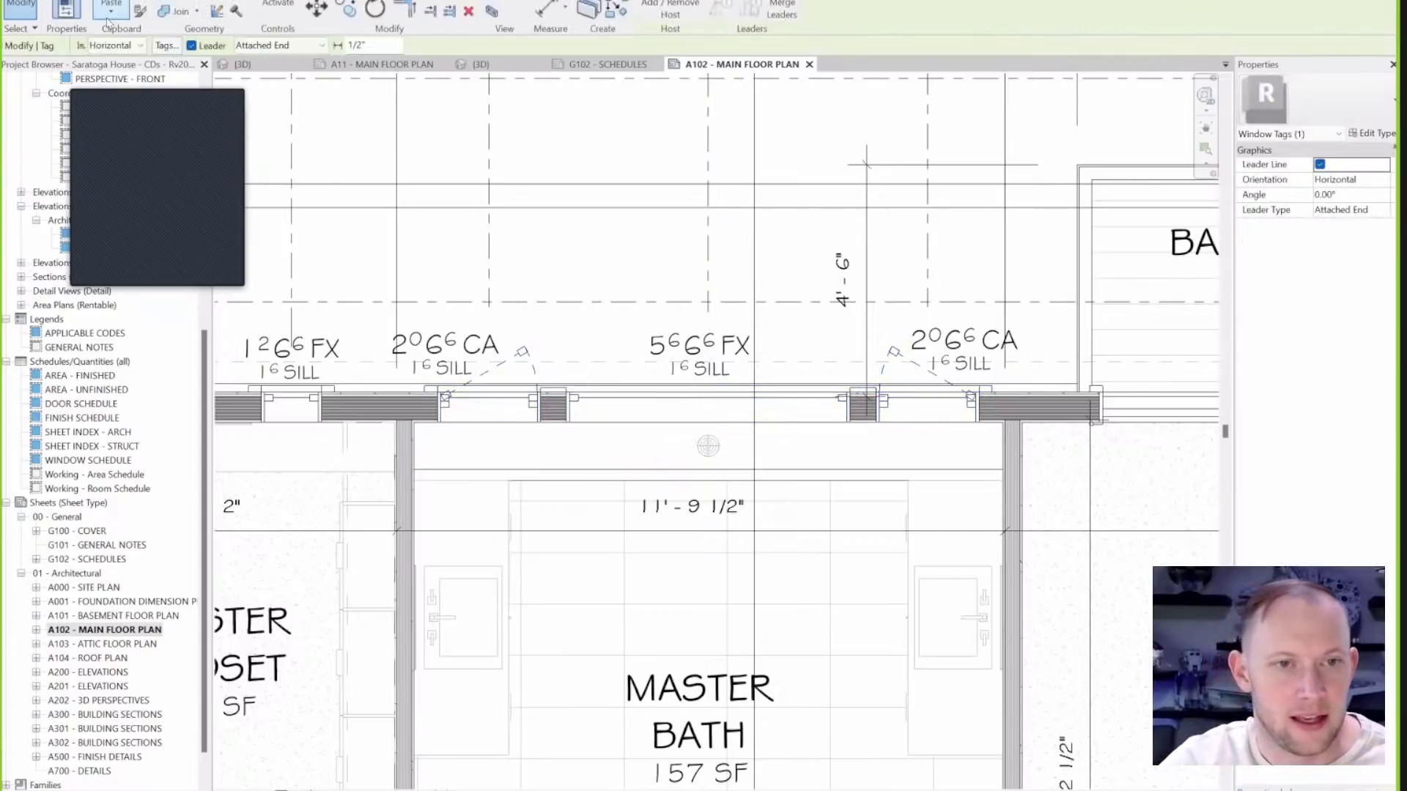
{"action": "left_click", "coordinate": [191, 46]}
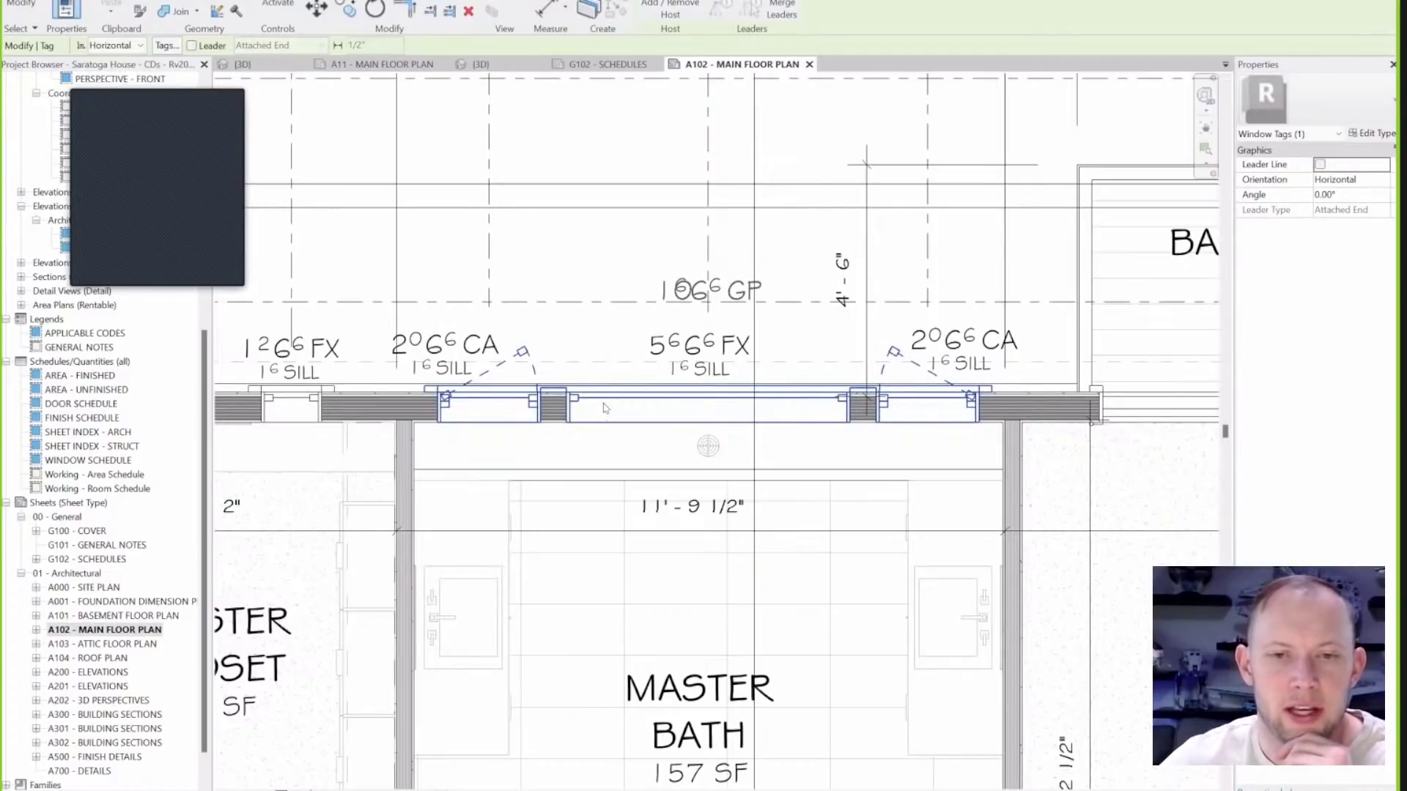
{"action": "left_click", "coordinate": [605, 408]}
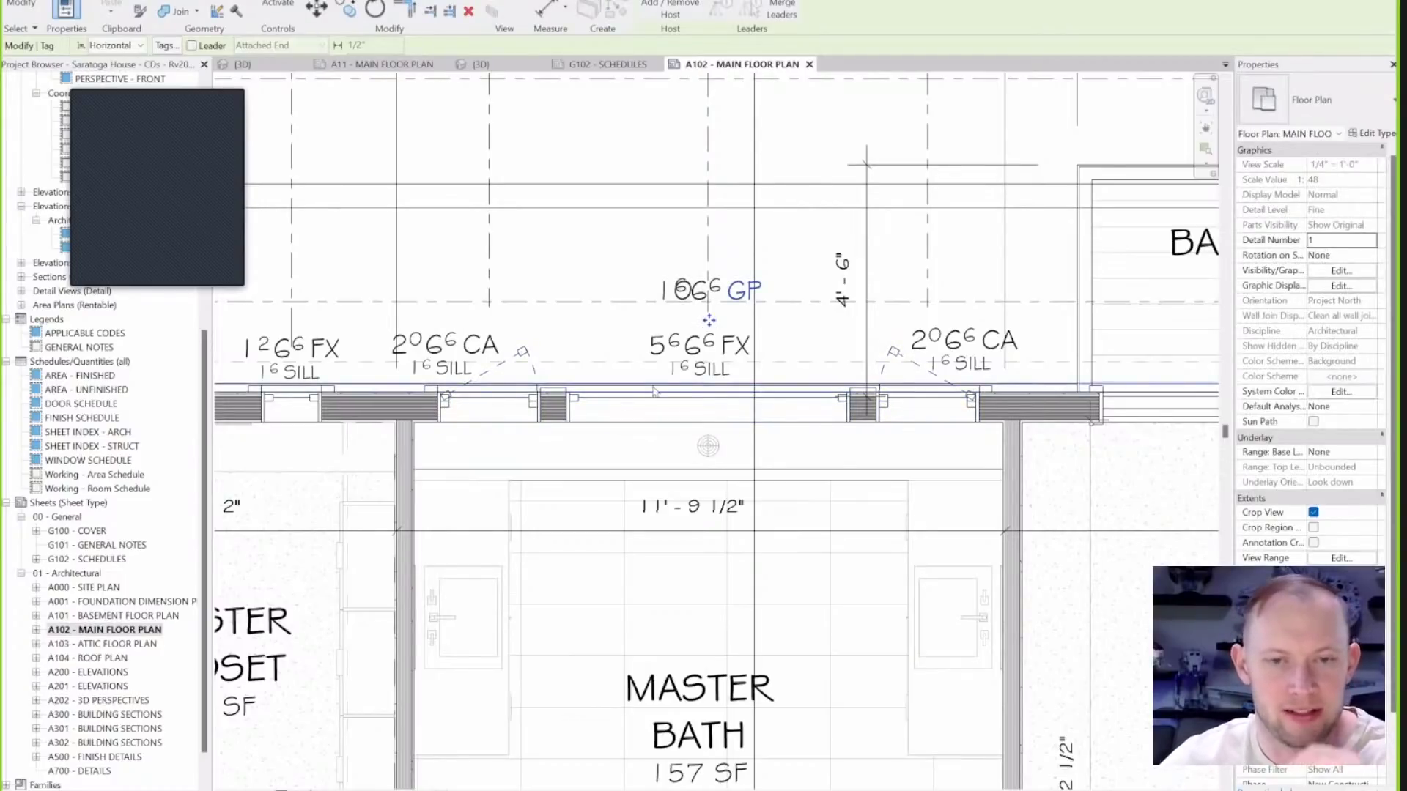
{"action": "key", "text": "Escape"}
Change the master bath window group's tag to the Sill Override type OOxOx - Comment and move it up clear of the nested window tags.
{"action": "left_click", "coordinate": [696, 287]}
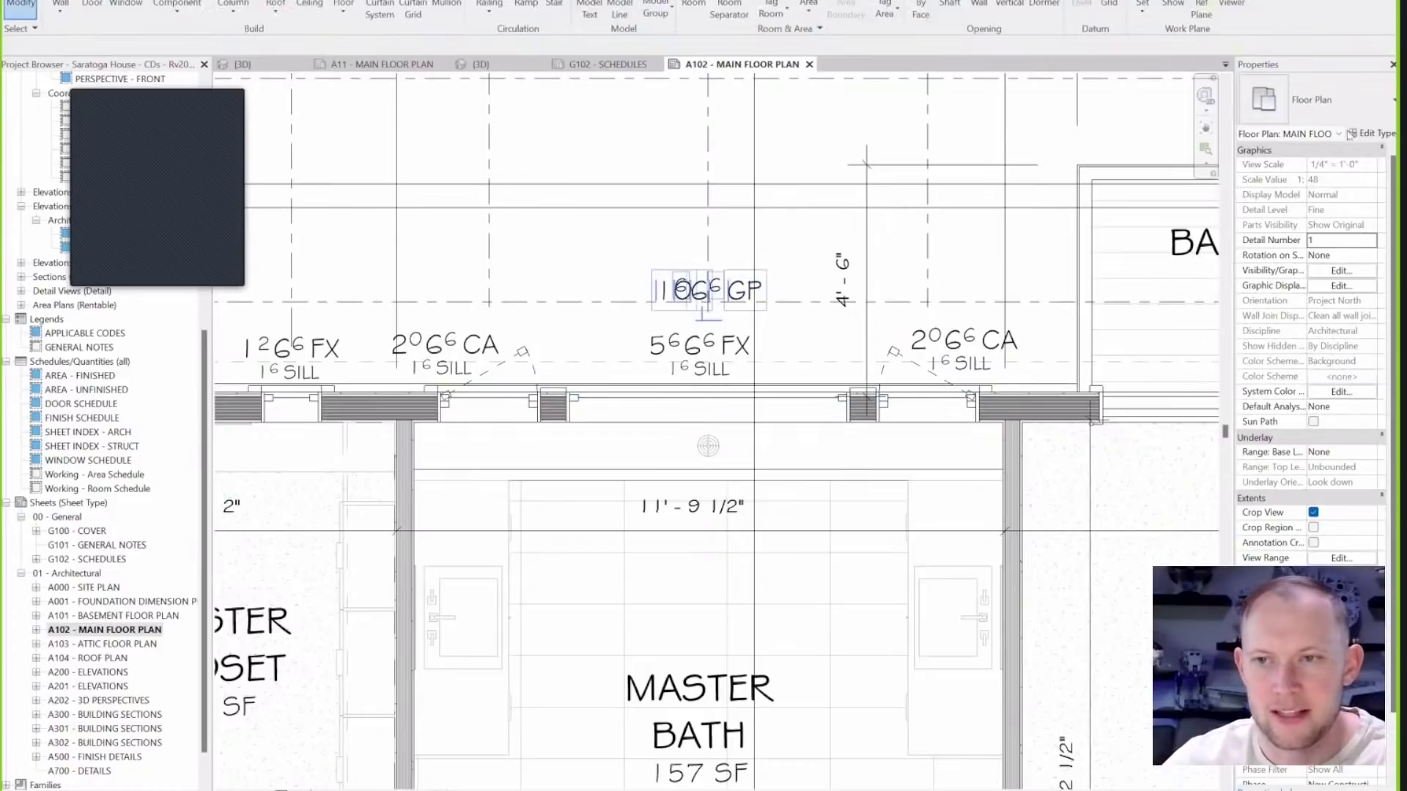
{"action": "left_click", "coordinate": [1338, 110]}
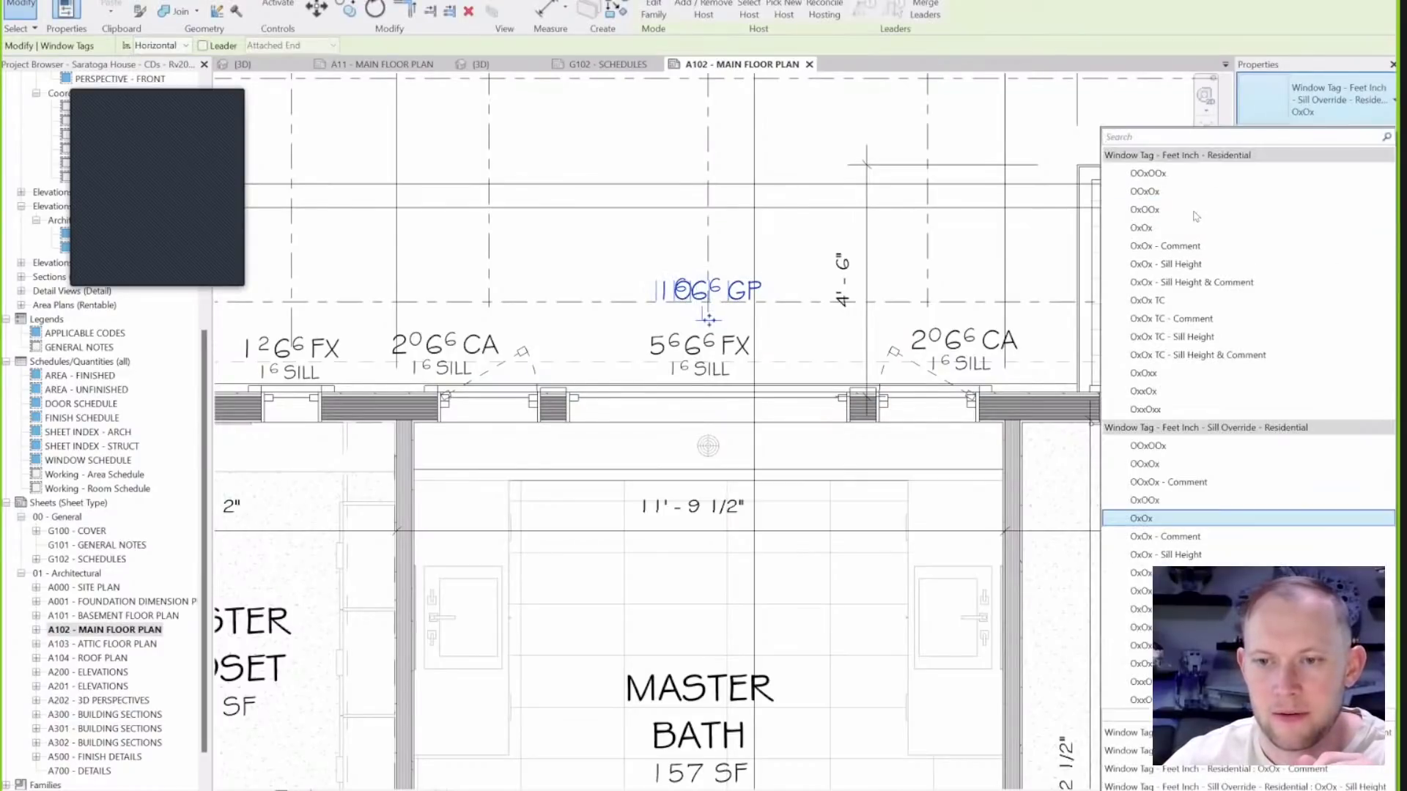
{"action": "left_click", "coordinate": [1154, 483]}
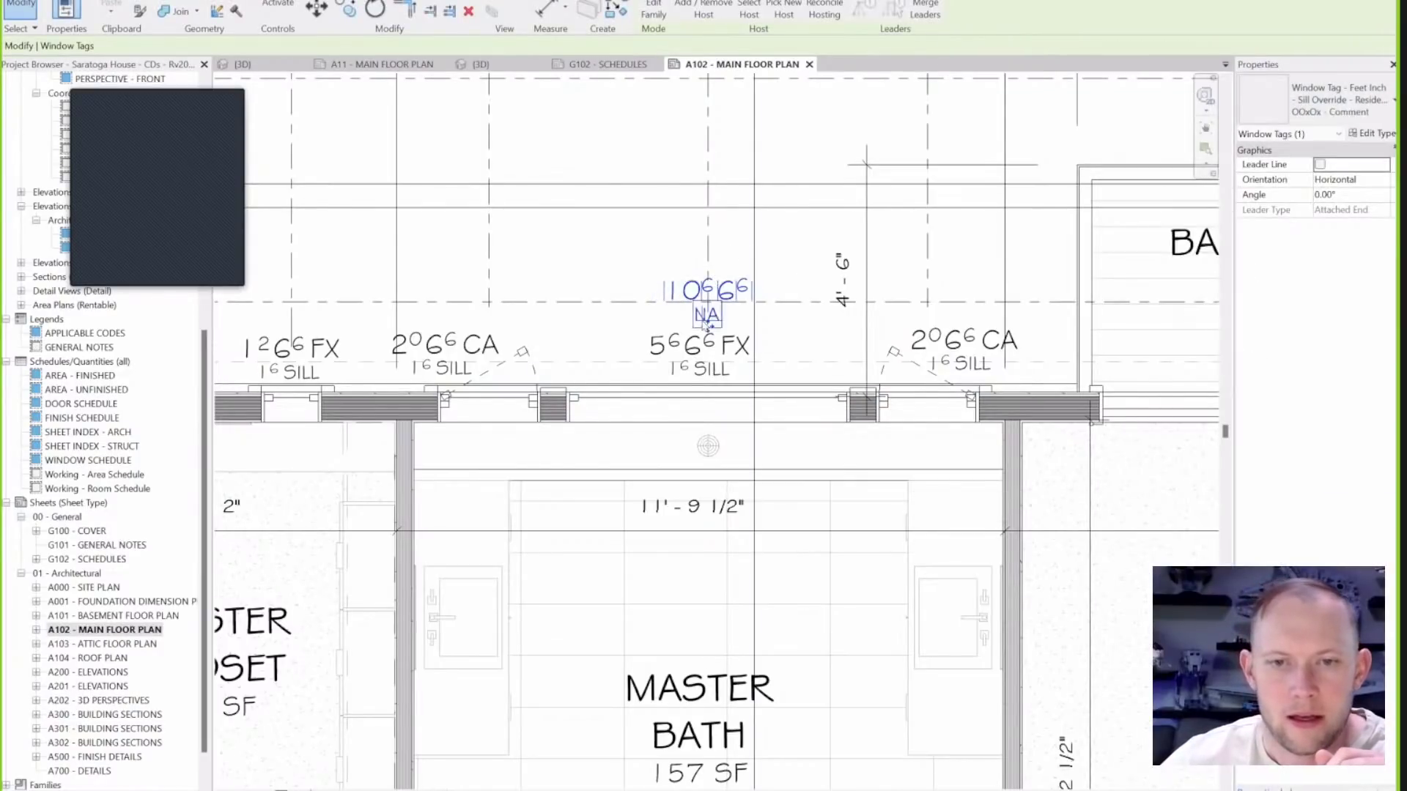
{"action": "left_click_drag", "start_coordinate": [707, 298], "coordinate": [707, 265]}
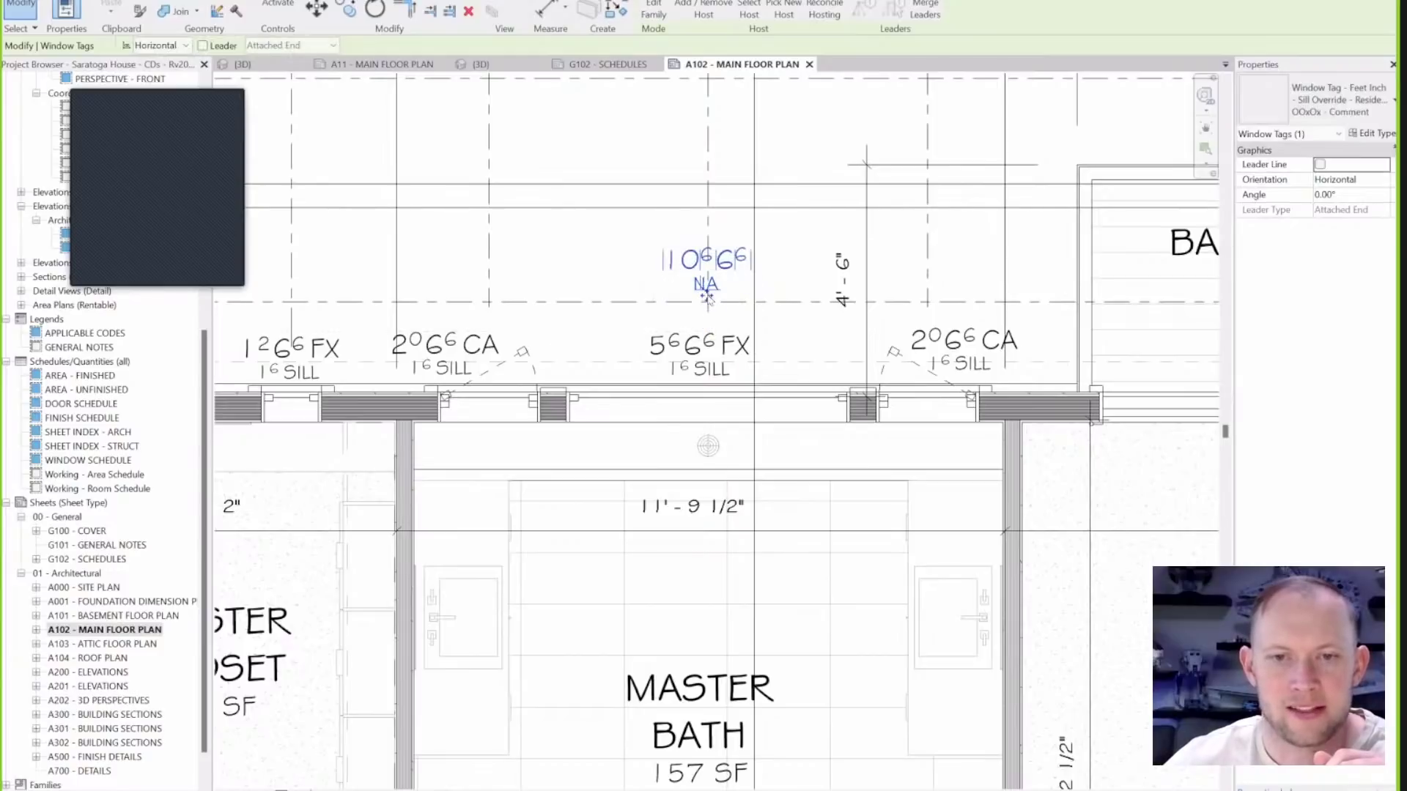
{"action": "key", "text": "Escape"}
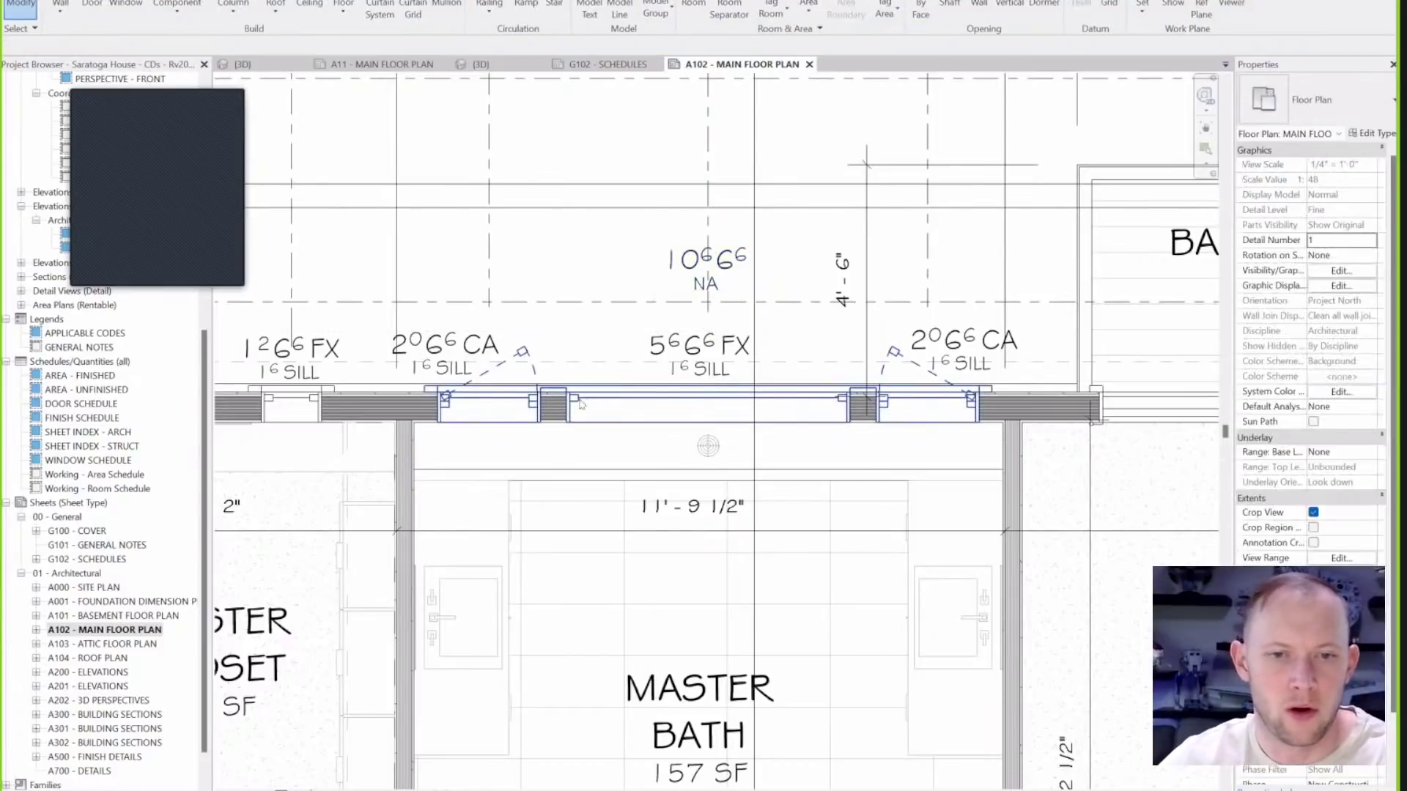
{"action": "key", "text": "t"}
{"action": "key", "text": "g"}
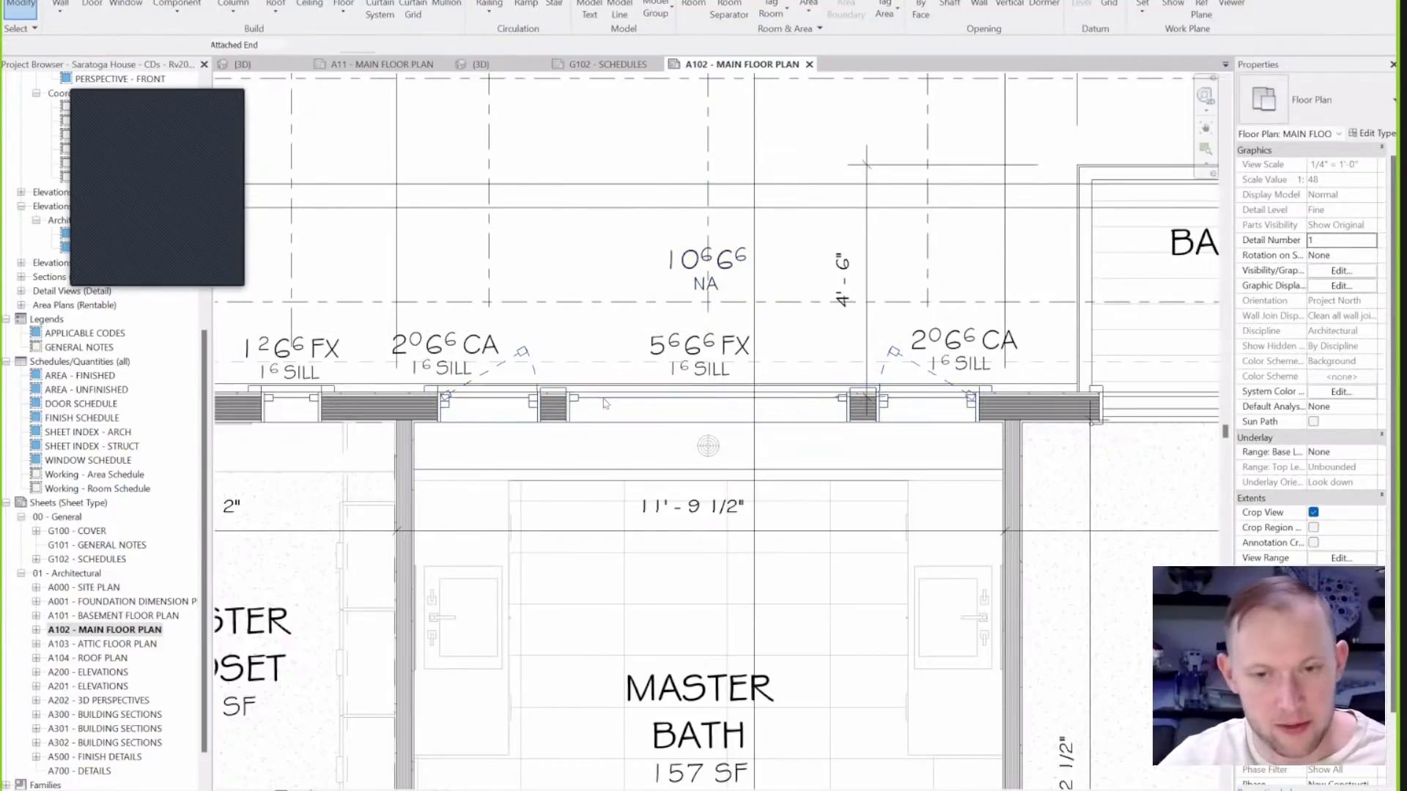
{"action": "key", "text": "Tab"}
{"action": "key", "text": "Tab"}
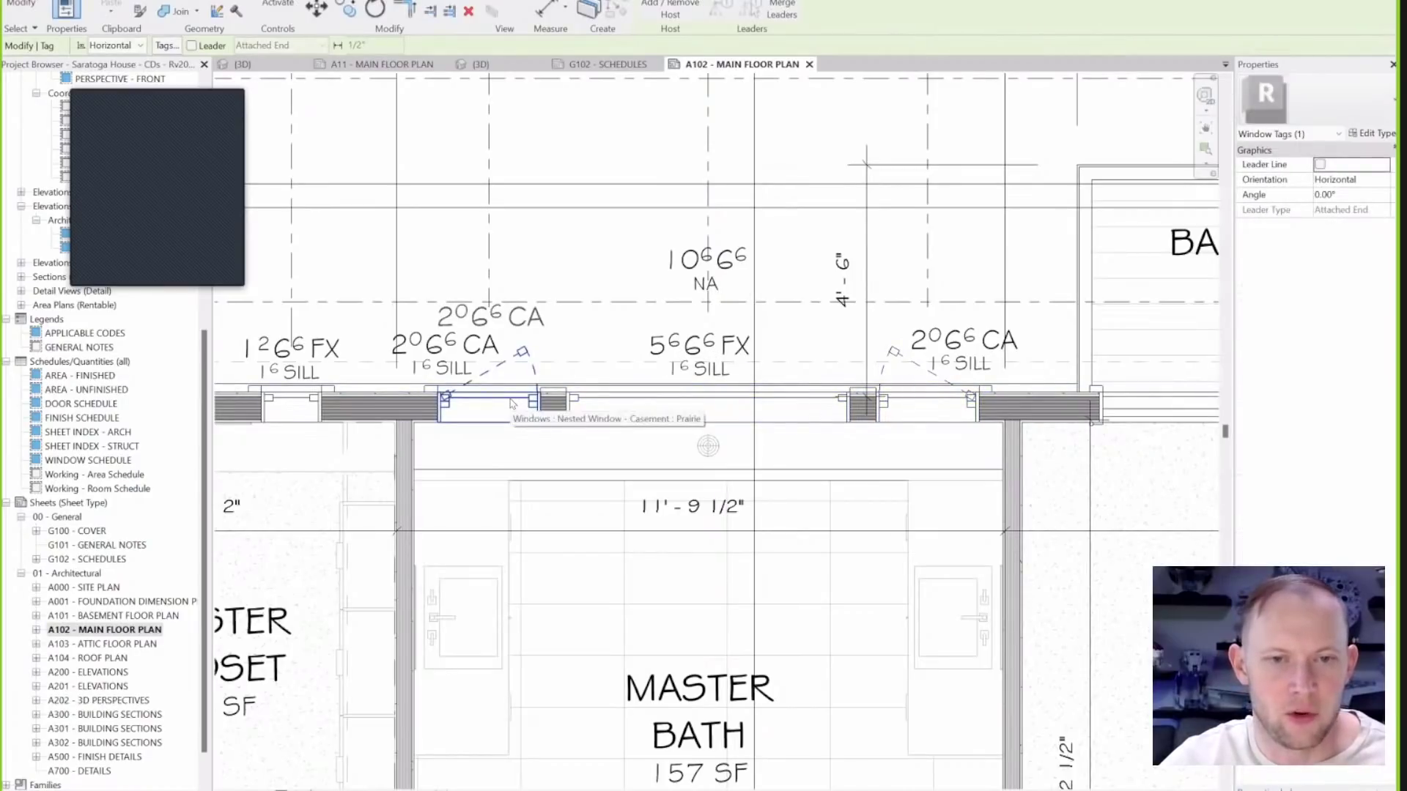
{"action": "key", "text": "Escape"}
{"action": "key", "text": "Escape"}
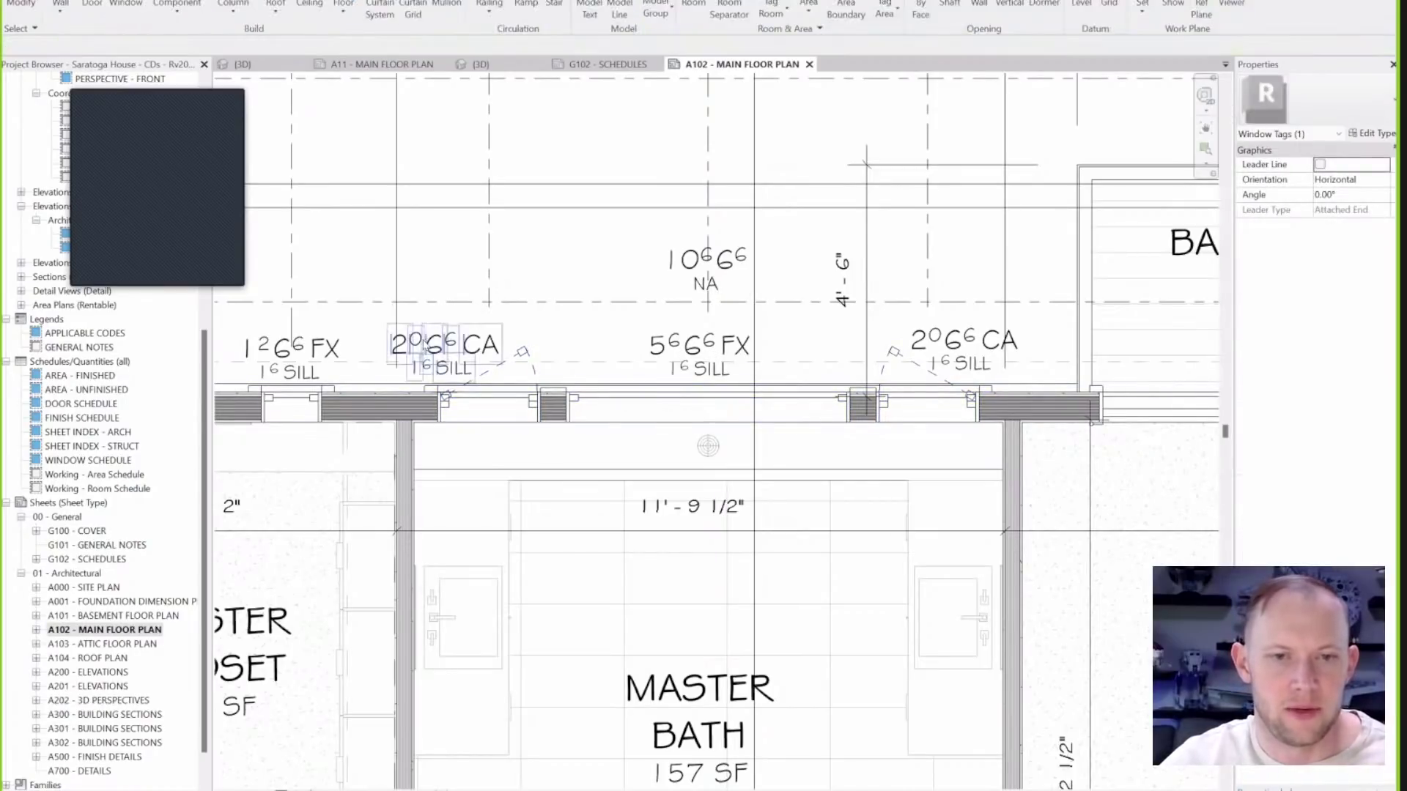
Delete the existing tags of the two casement windows and the fixed window in the master bath group.
{"action": "left_click", "coordinate": [668, 335], "text": "ctrl"}
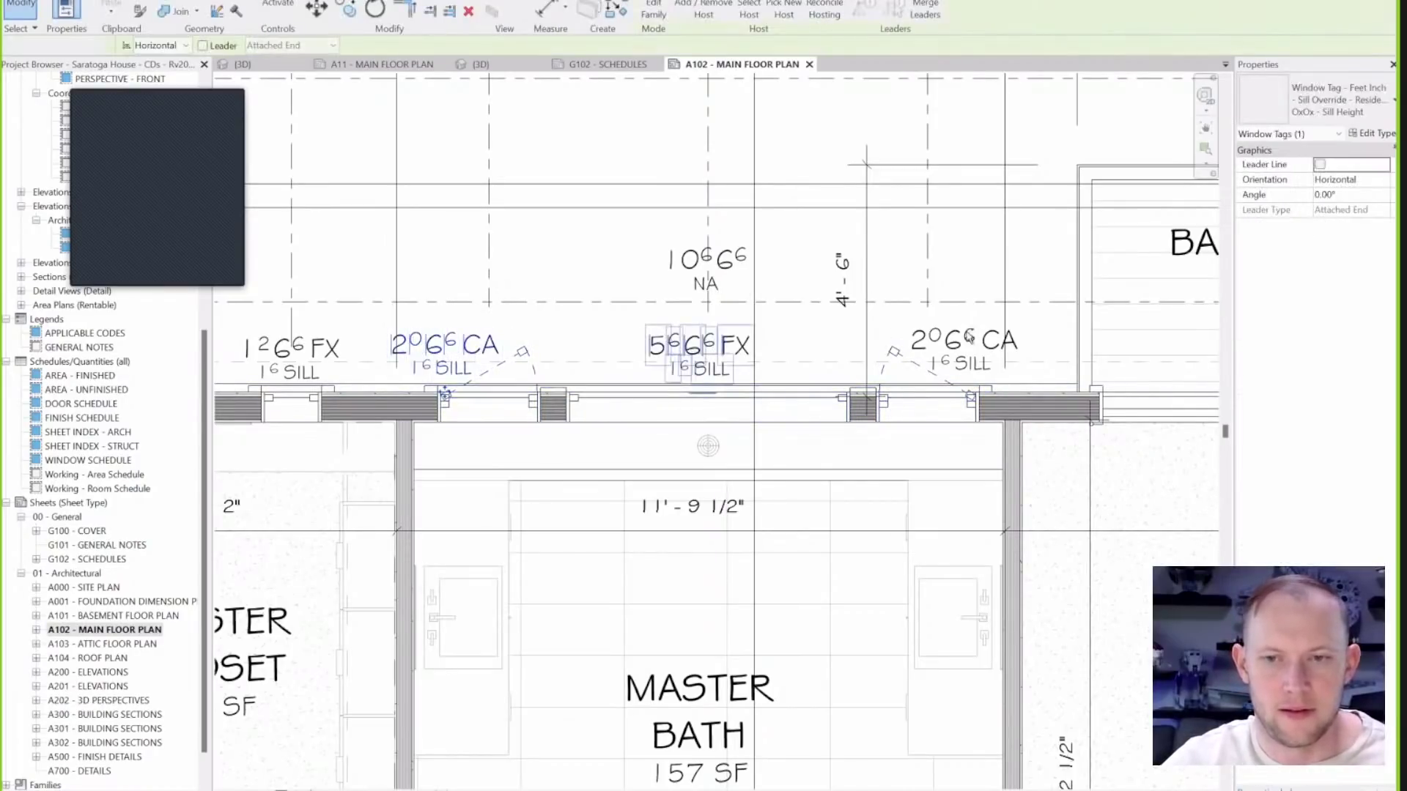
{"action": "left_click", "coordinate": [969, 338], "text": "ctrl"}
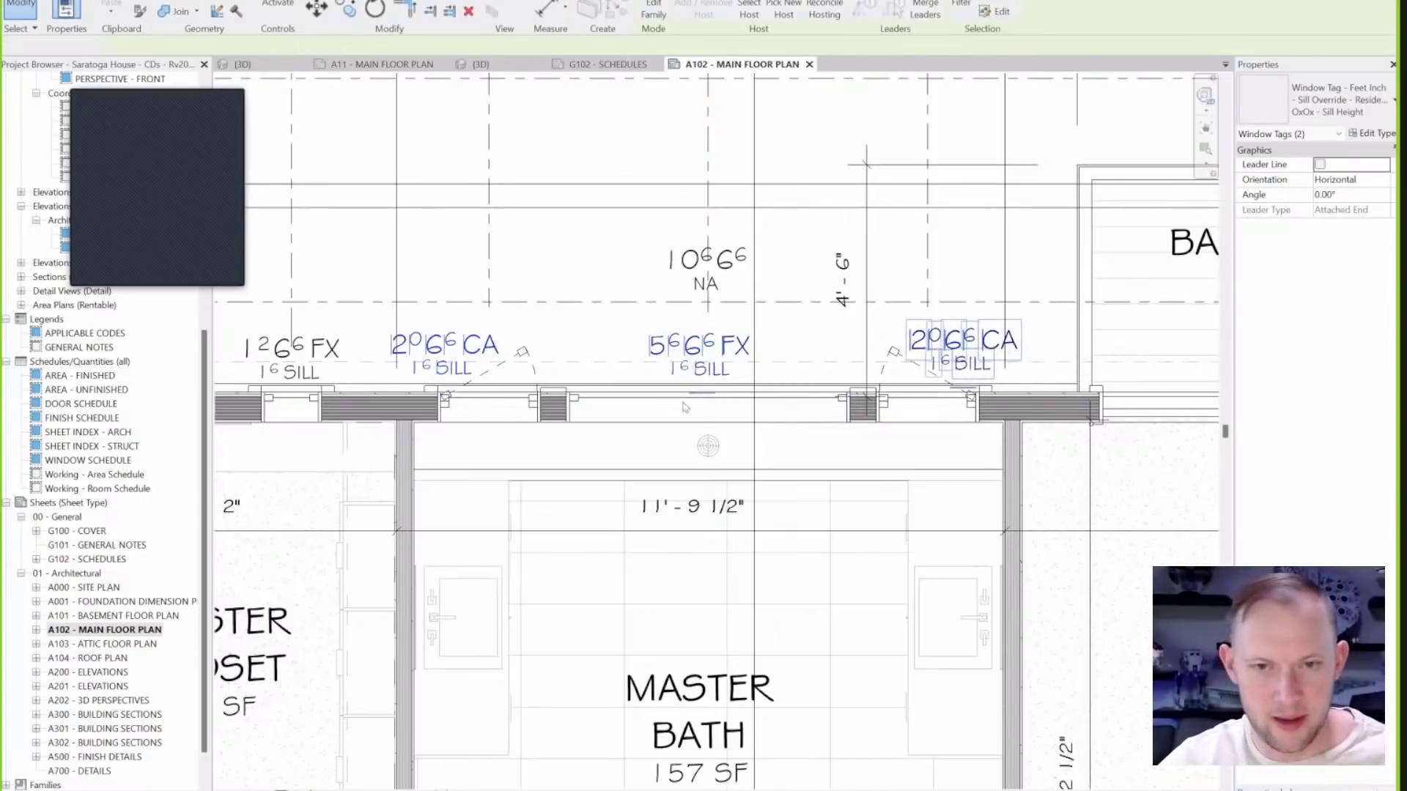
{"action": "key", "text": "Delete"}
Tag the fixed window and both casement windows nested in the master bath window group individually.
{"action": "key", "text": "t"}
{"action": "key", "text": "g"}
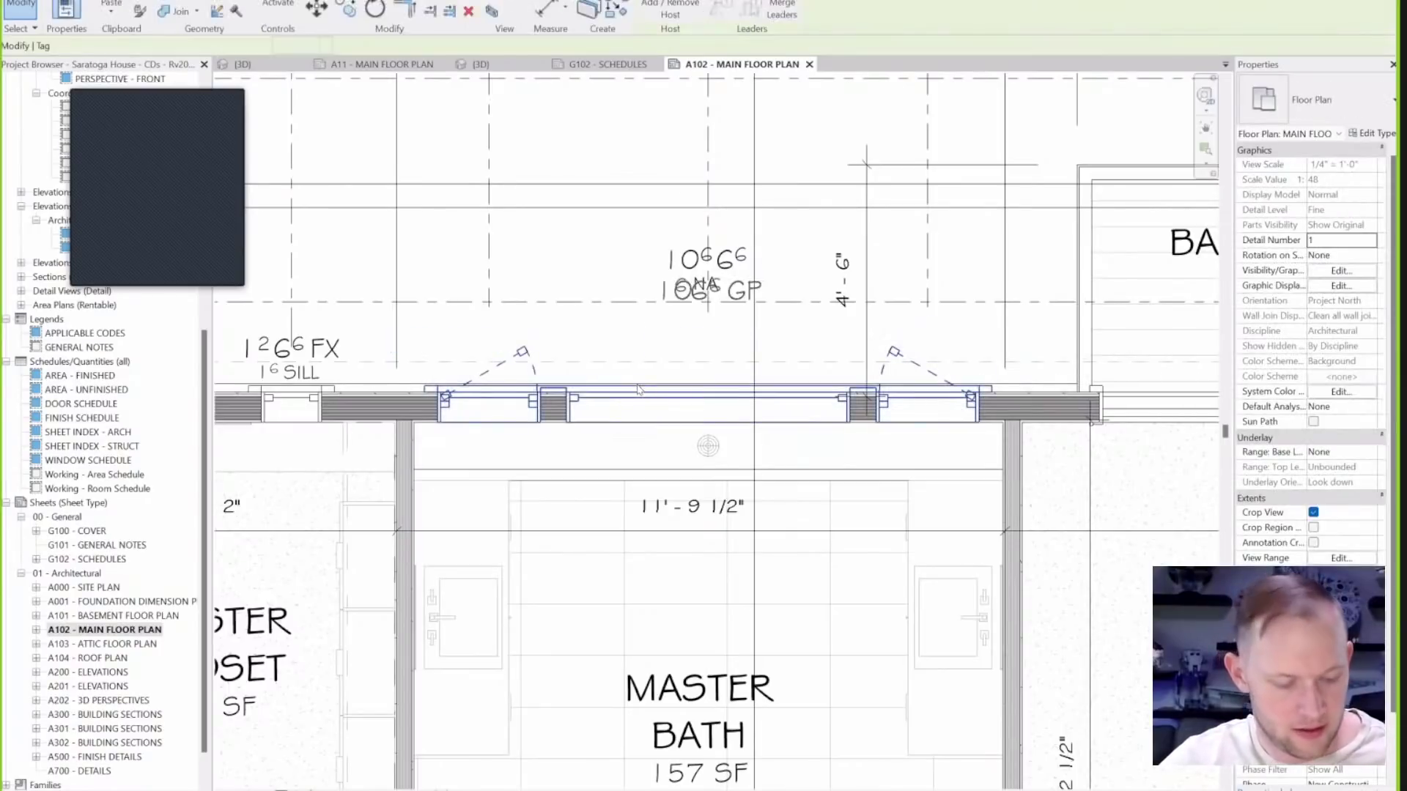
{"action": "left_click", "coordinate": [638, 389]}
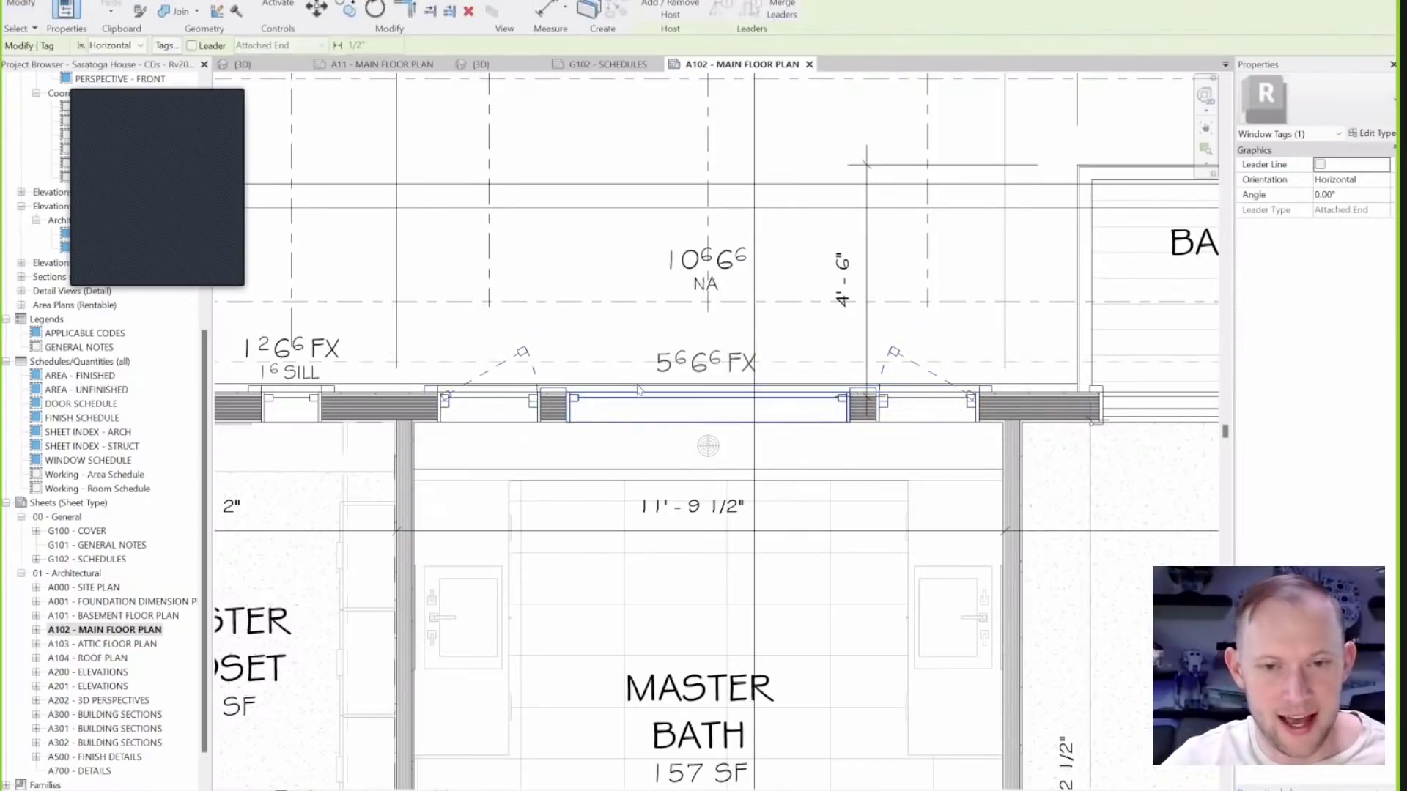
{"action": "left_click", "coordinate": [498, 395]}
{"action": "left_click", "coordinate": [963, 380]}
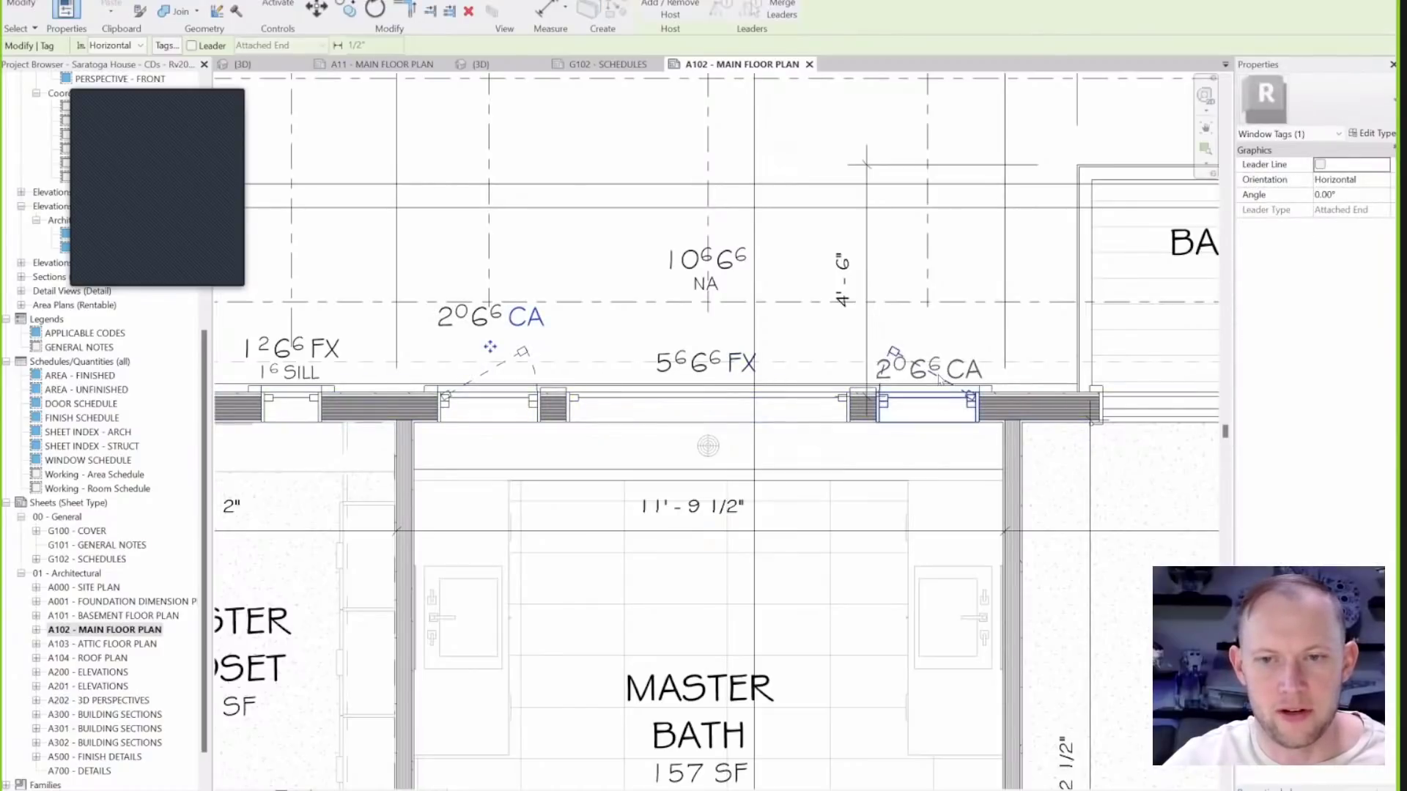
{"action": "key", "text": "Escape"}
{"action": "key", "text": "Escape"}
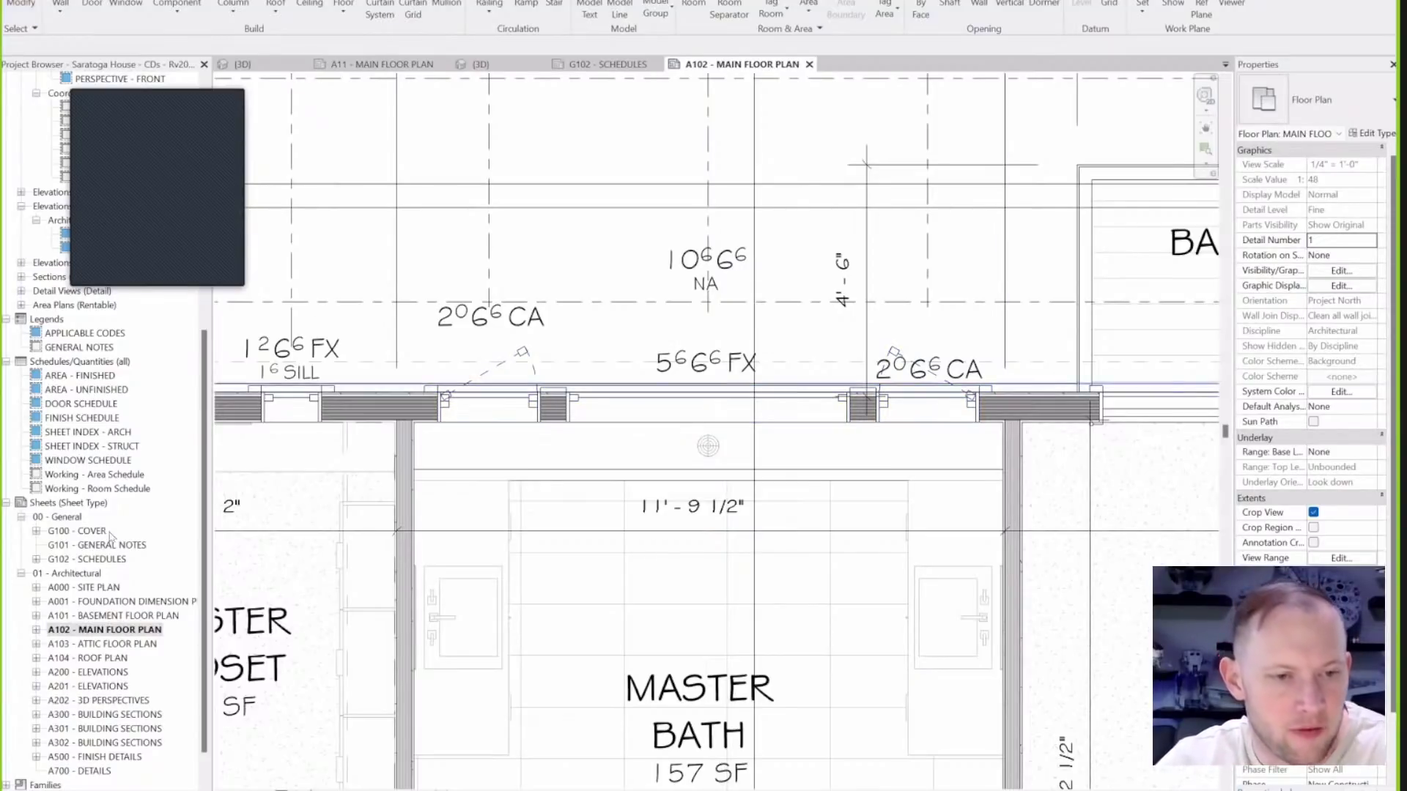
Open the G102 - SCHEDULES sheet and examine the window schedule's entries for the master bath.
{"action": "double_click", "coordinate": [88, 560]}
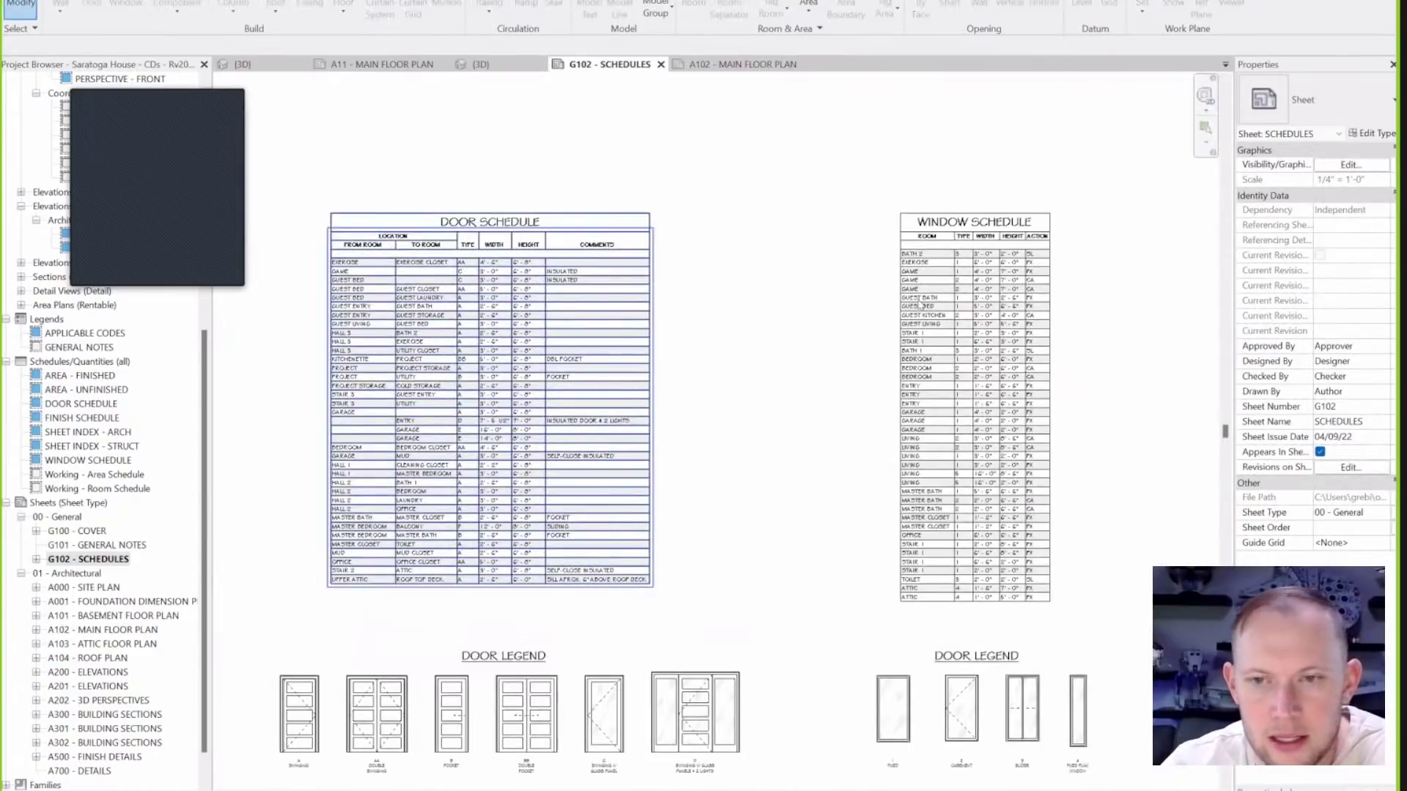
{"action": "scroll", "coordinate": [623, 331], "scroll_direction": "up", "scroll_amount": 2}
{"action": "middle_click_drag", "start_coordinate": [693, 331], "coordinate": [583, 361]}
{"action": "scroll", "coordinate": [700, 347], "scroll_direction": "up", "scroll_amount": 2}
{"action": "middle_click_drag", "start_coordinate": [634, 269], "coordinate": [649, 194]}
{"action": "scroll", "coordinate": [607, 154], "scroll_direction": "down", "scroll_amount": 1}
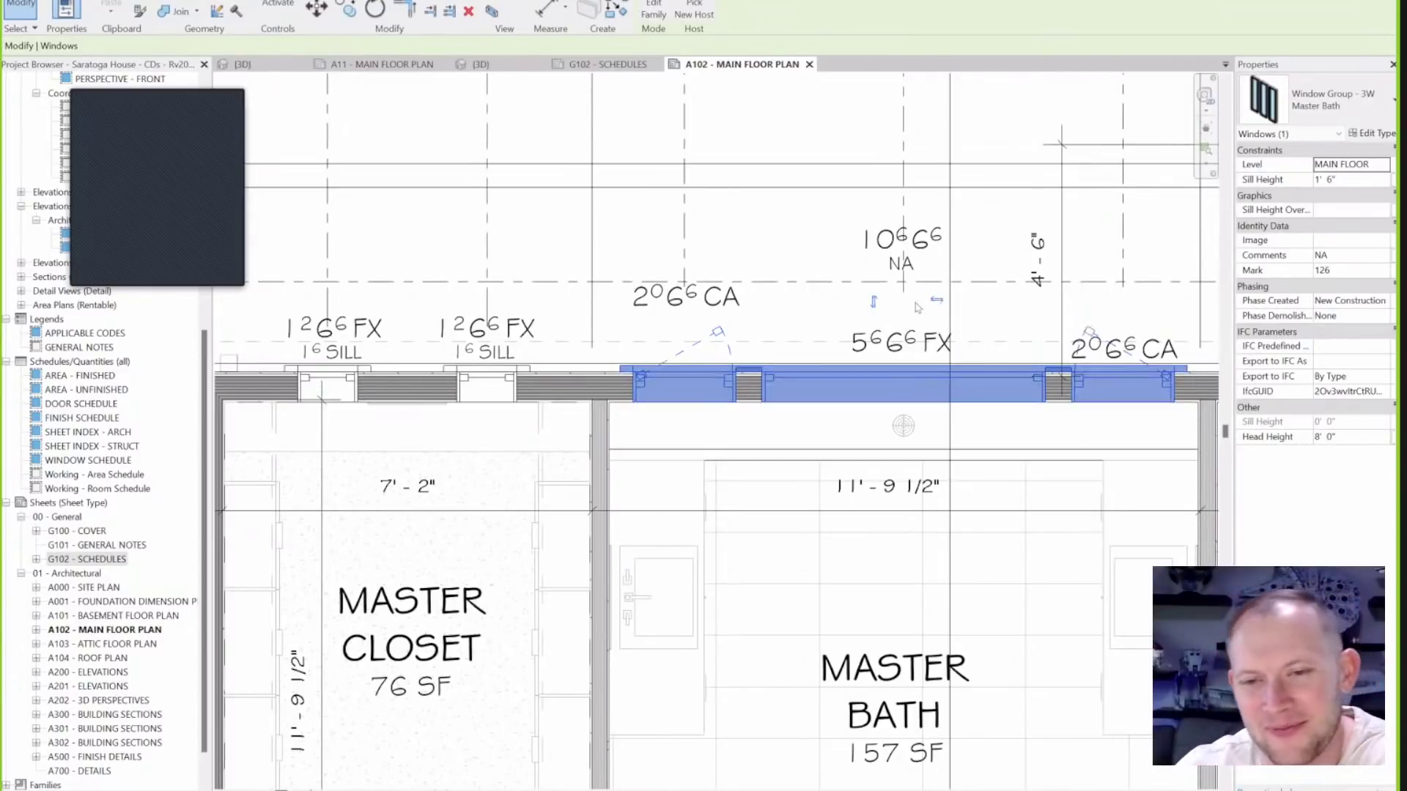
{"action": "scroll", "coordinate": [732, 344], "scroll_direction": "down", "scroll_amount": 2}
{"action": "middle_click_drag", "start_coordinate": [731, 352], "coordinate": [727, 353]}
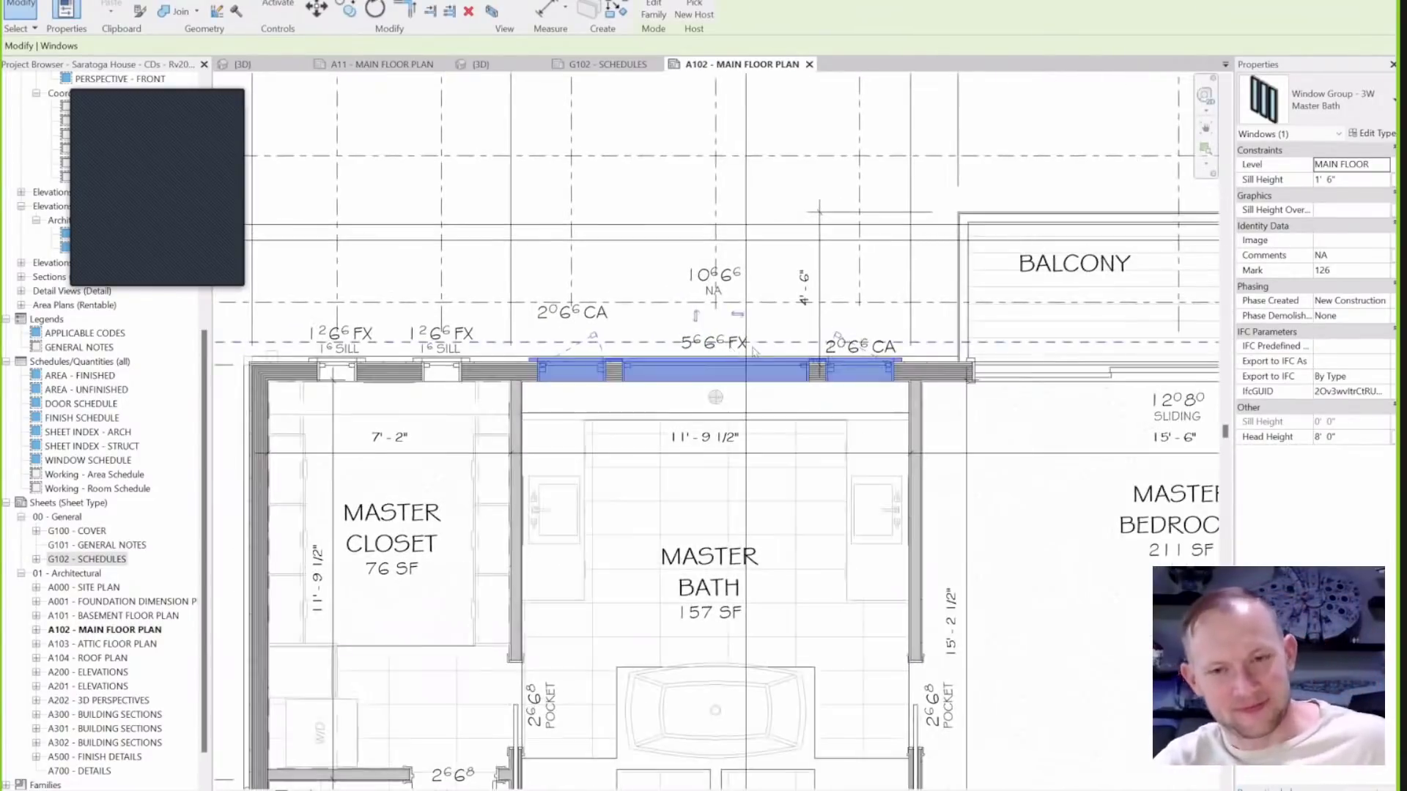
{"action": "key", "text": "Escape"}
{"action": "scroll", "coordinate": [705, 507], "scroll_direction": "down", "scroll_amount": 4}
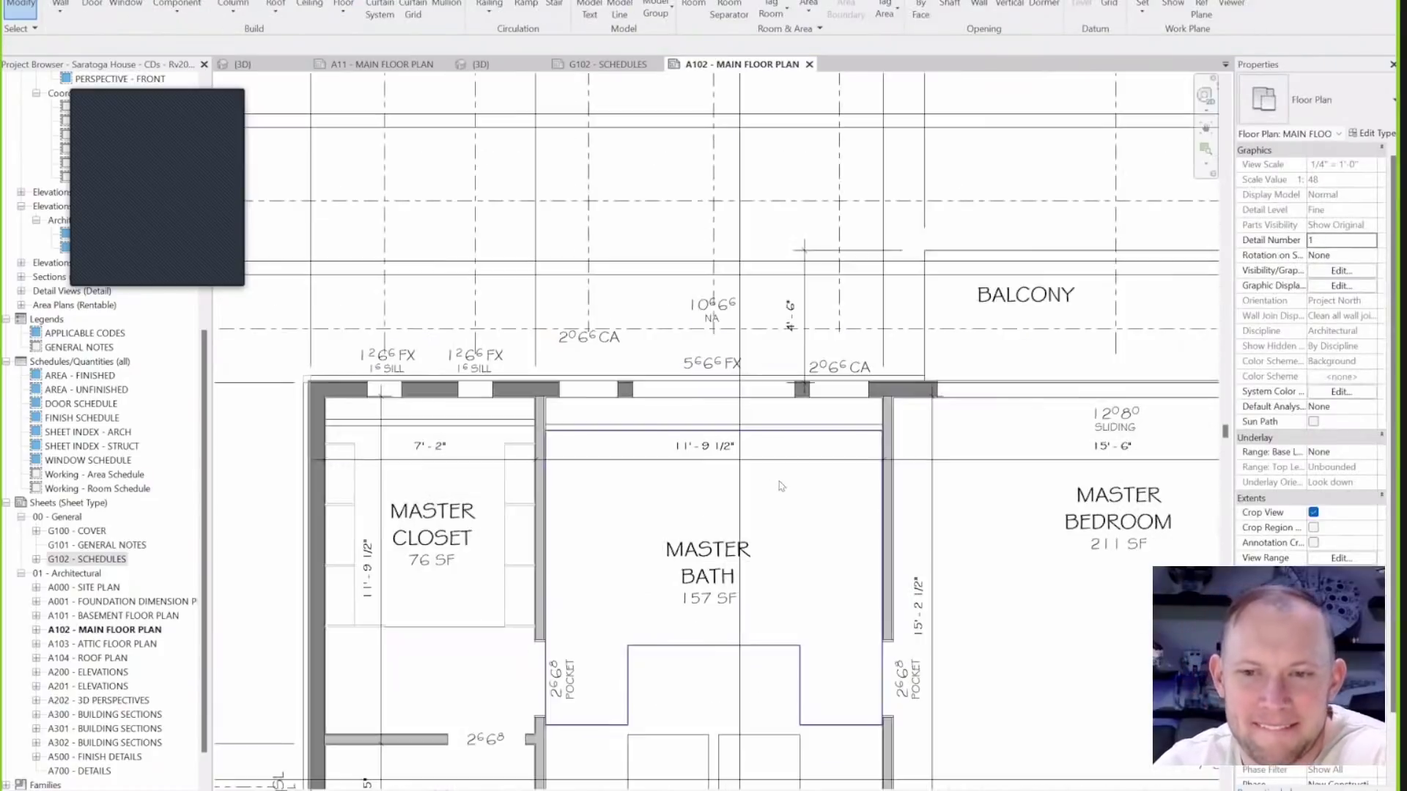
{"action": "scroll", "coordinate": [817, 413], "scroll_direction": "up", "scroll_amount": 1}
{"action": "scroll", "coordinate": [817, 412], "scroll_direction": "down", "scroll_amount": 1}
{"action": "middle_click_drag", "start_coordinate": [818, 413], "coordinate": [749, 435]}
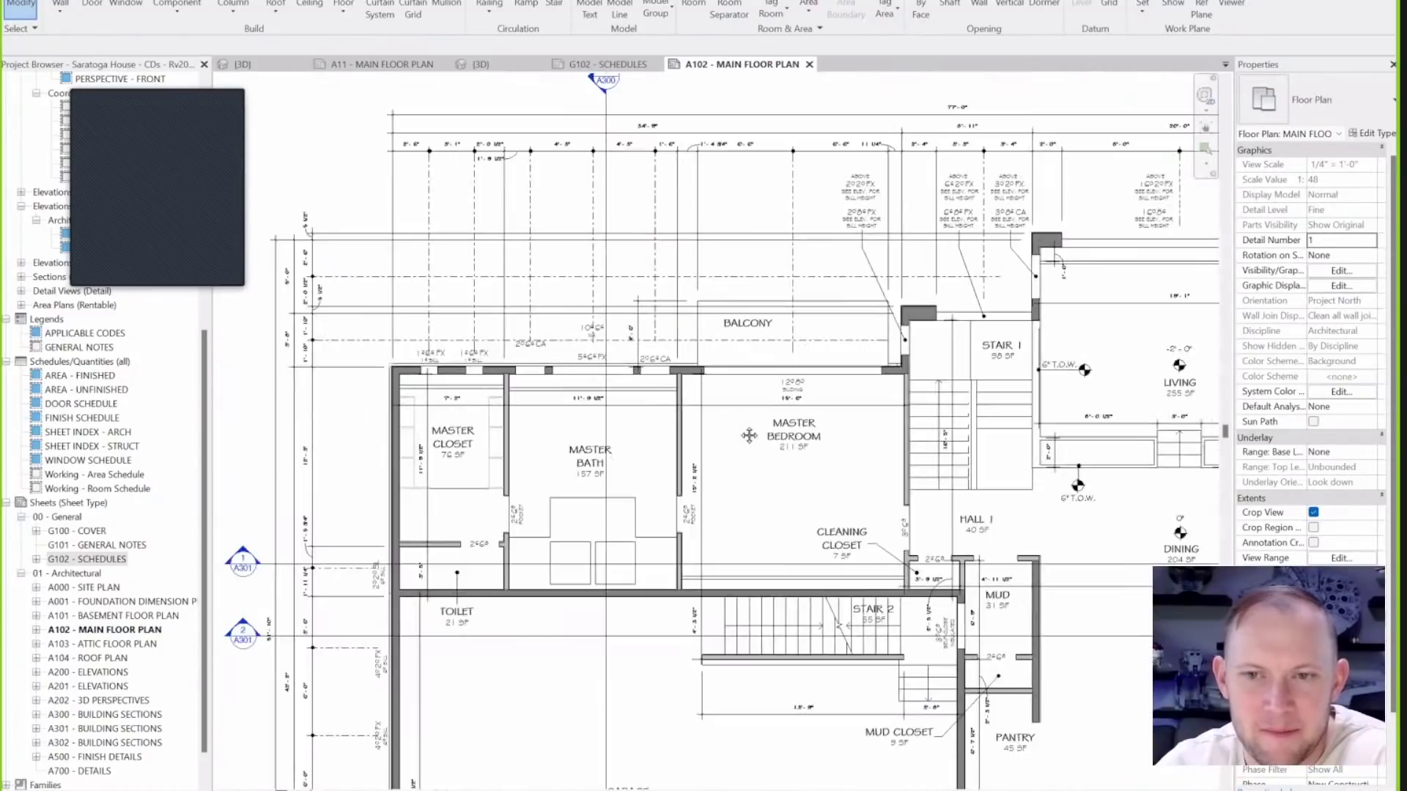
{"action": "middle_click_drag", "start_coordinate": [529, 345], "coordinate": [435, 366]}
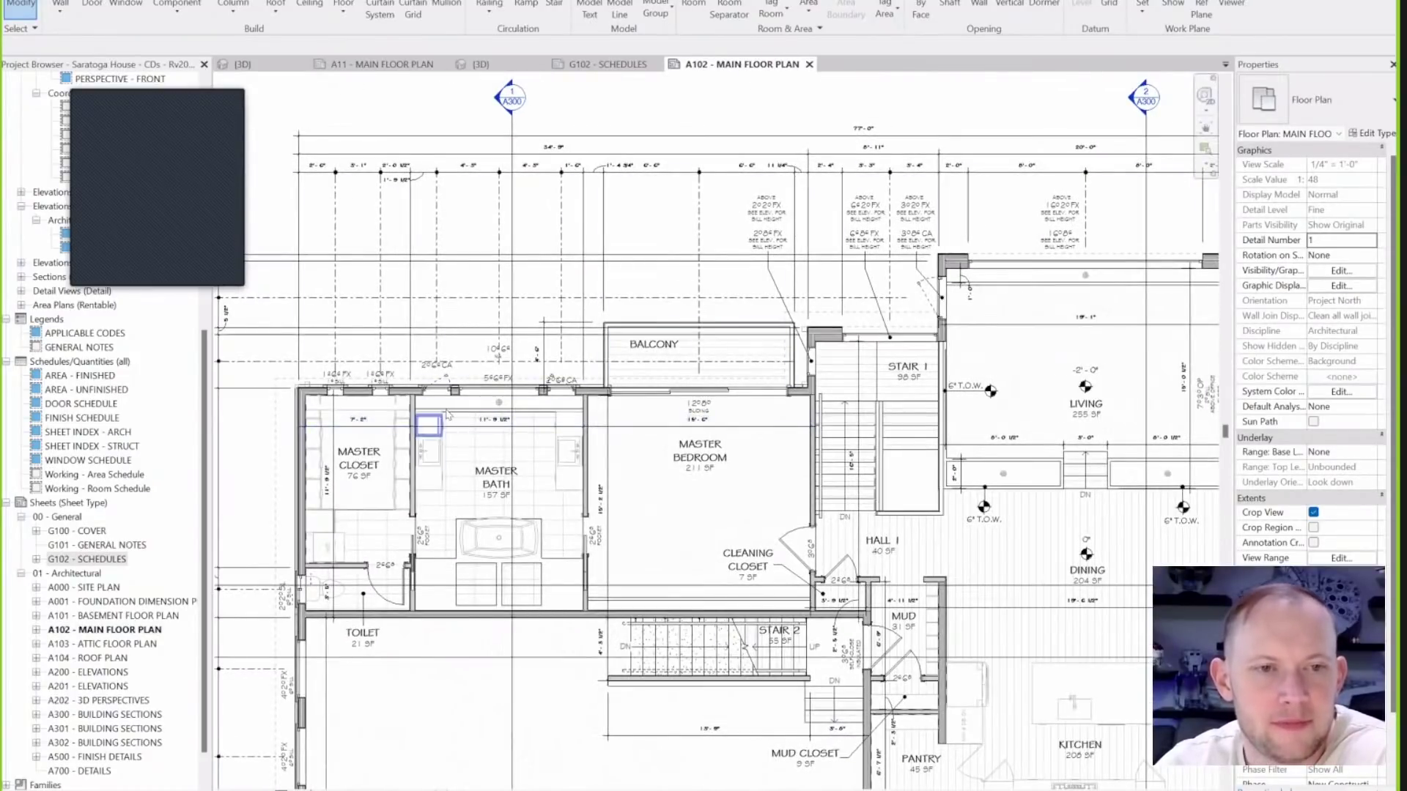
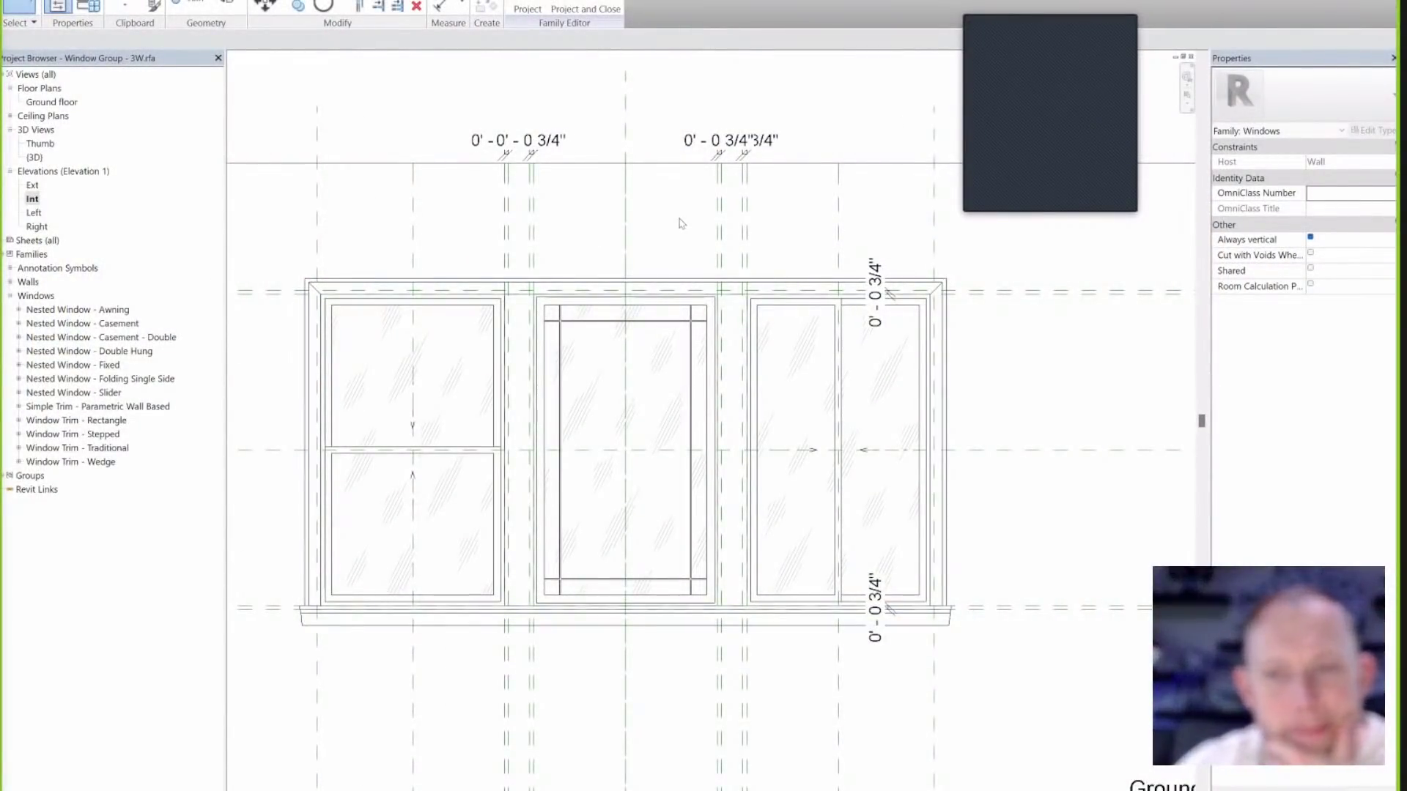
{"action": "scroll", "coordinate": [682, 220], "scroll_direction": "down", "scroll_amount": 1}
{"action": "middle_click_drag", "start_coordinate": [683, 222], "coordinate": [709, 254]}
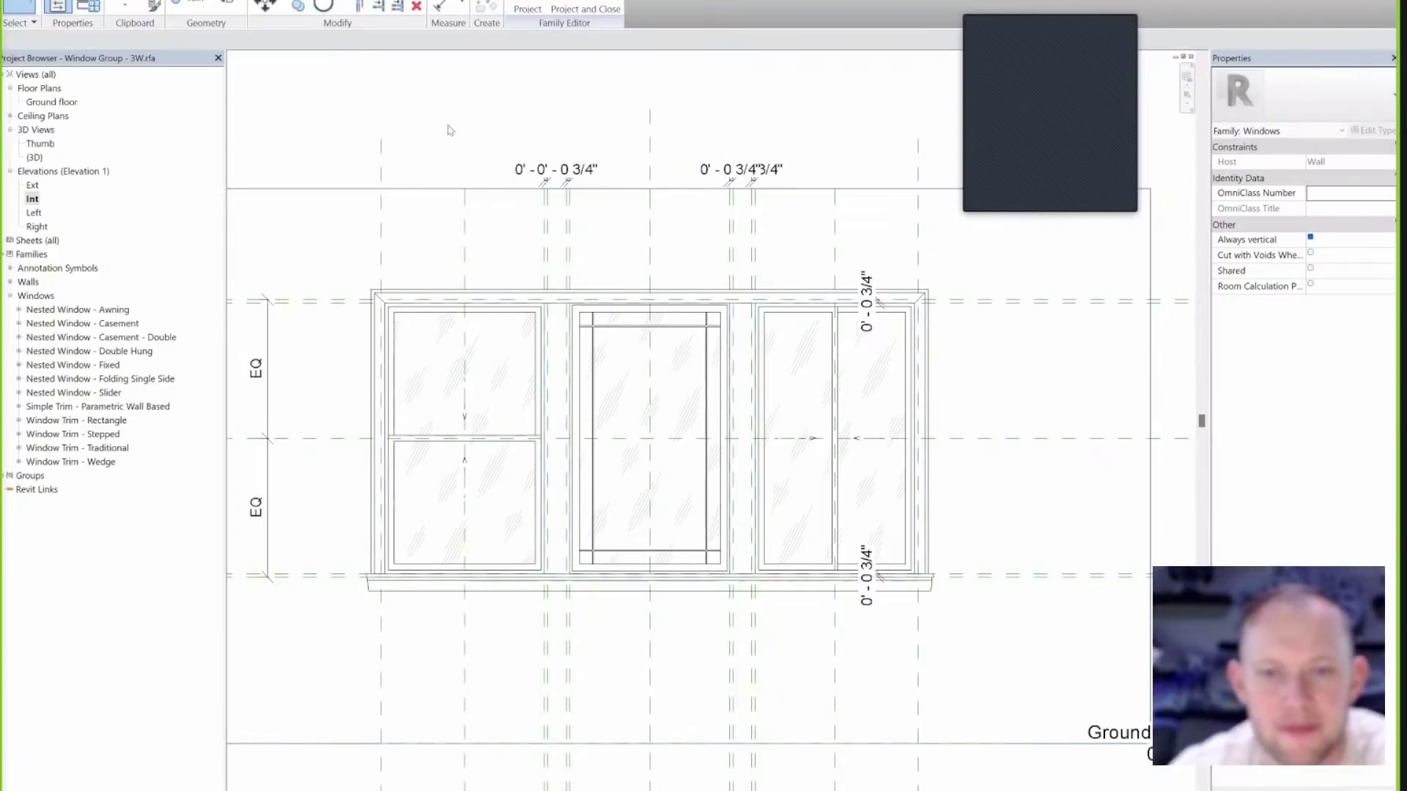
{"action": "scroll", "coordinate": [657, 302], "scroll_direction": "down", "scroll_amount": 2}
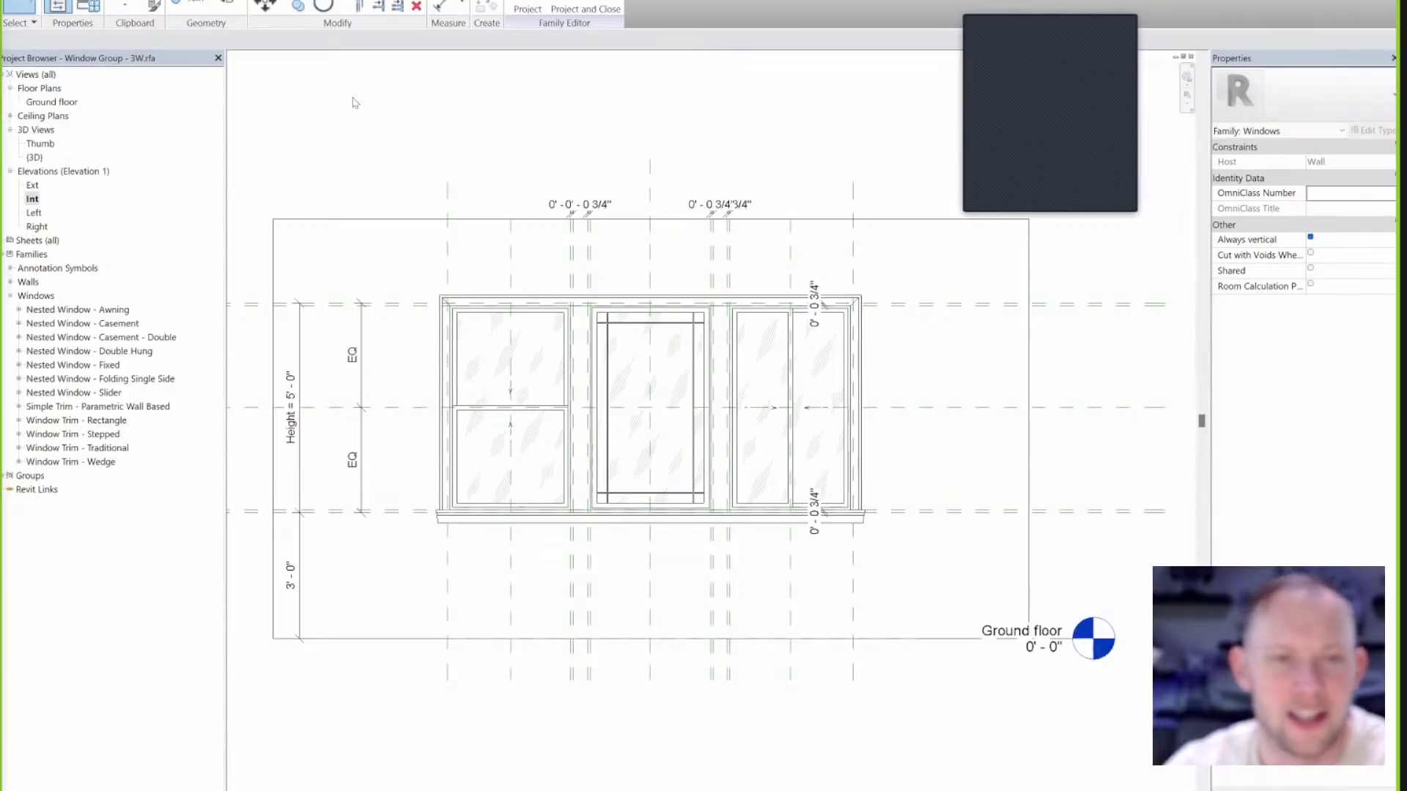
Browse the Revit Families library folder as if to load a family, and dismiss the dialog without loading anything.
{"action": "key", "text": "l"}
{"action": "key", "text": "f"}
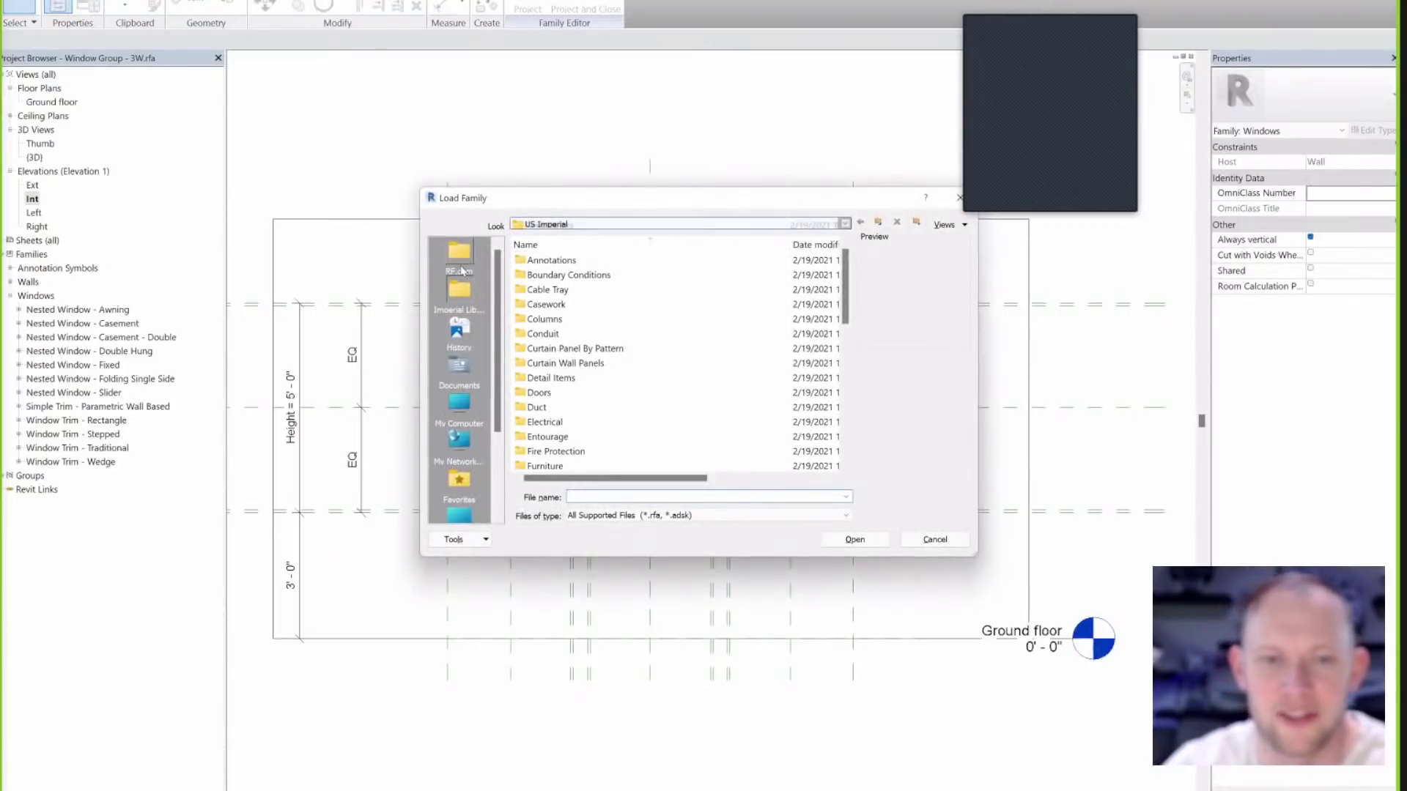
{"action": "left_click", "coordinate": [457, 255]}
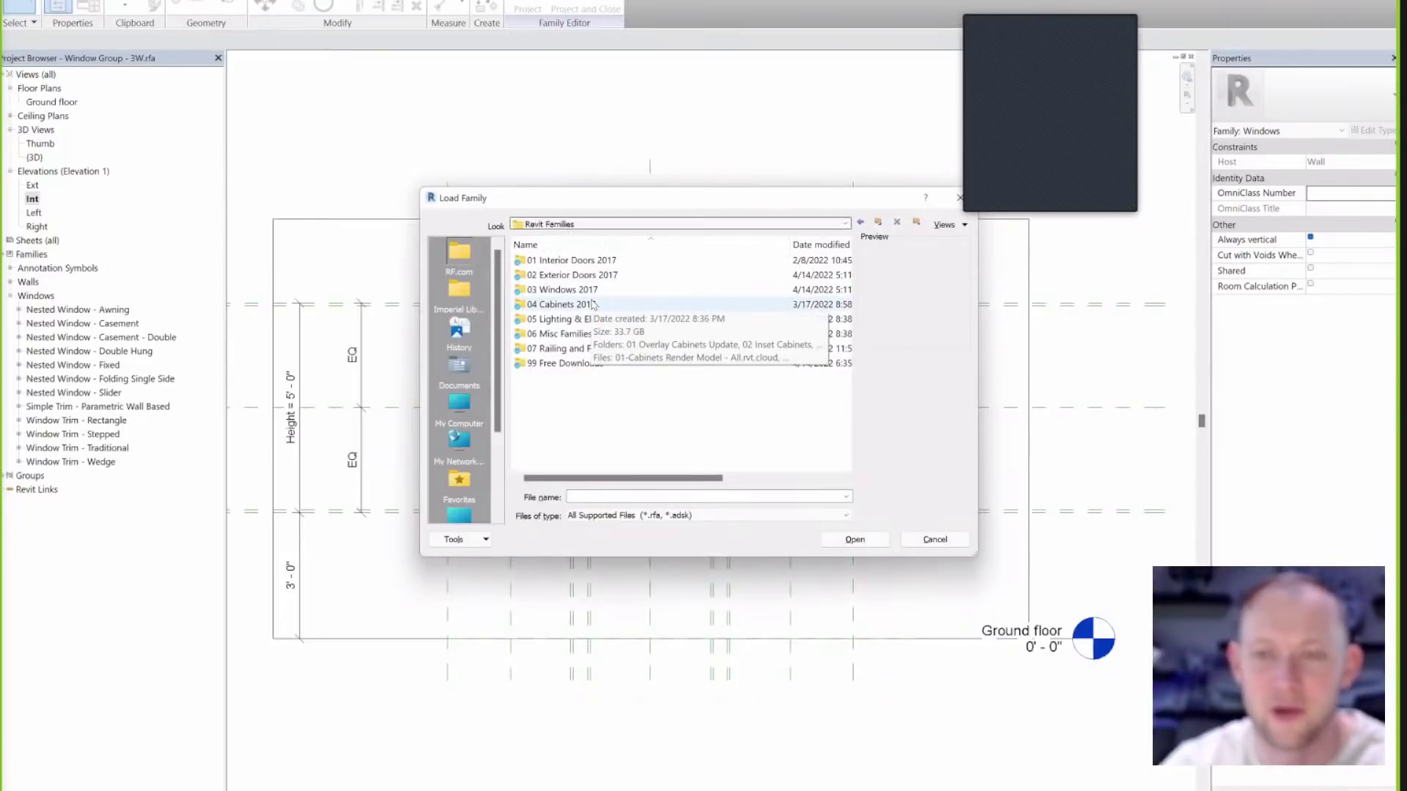
{"action": "left_click_drag", "start_coordinate": [949, 199], "coordinate": [740, 279]}
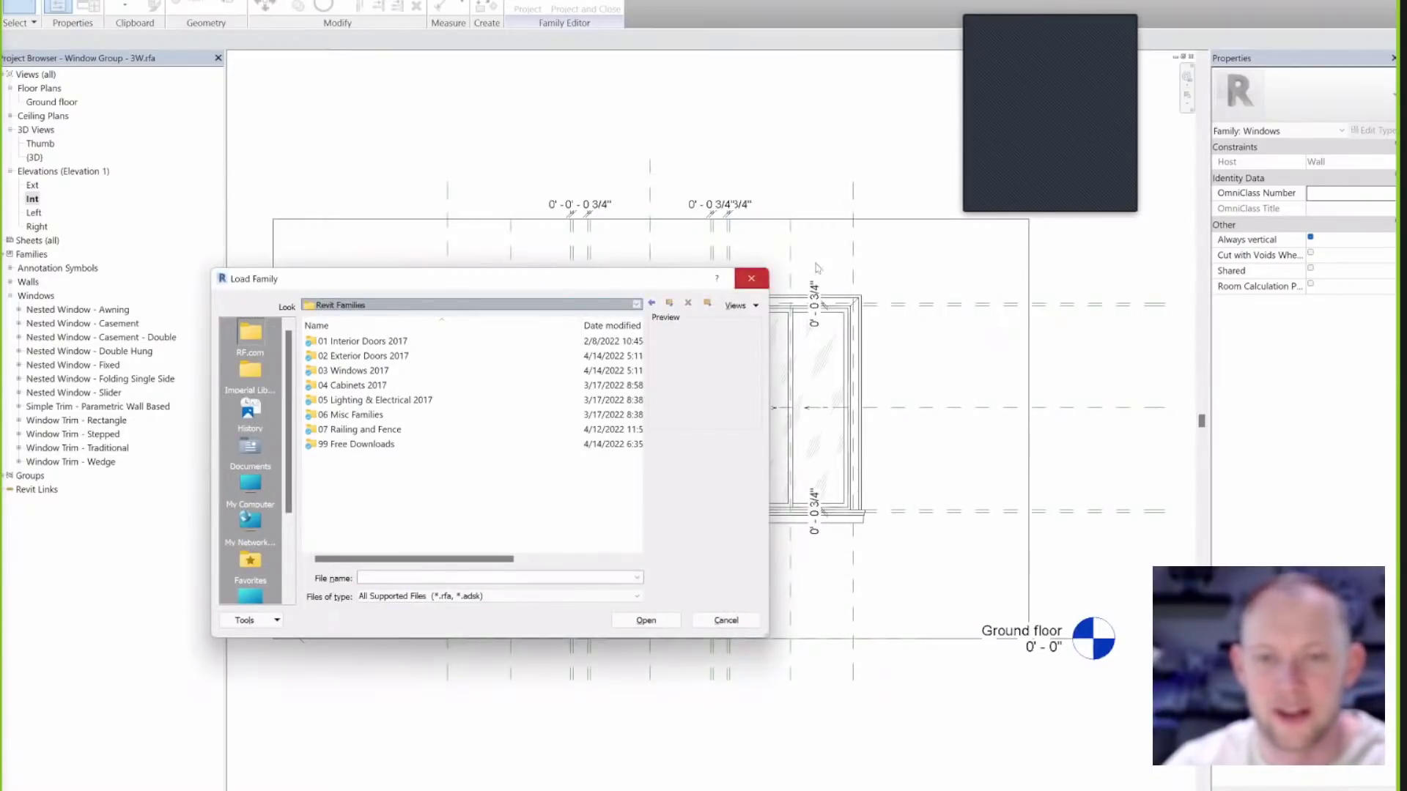
{"action": "left_click", "coordinate": [751, 278]}
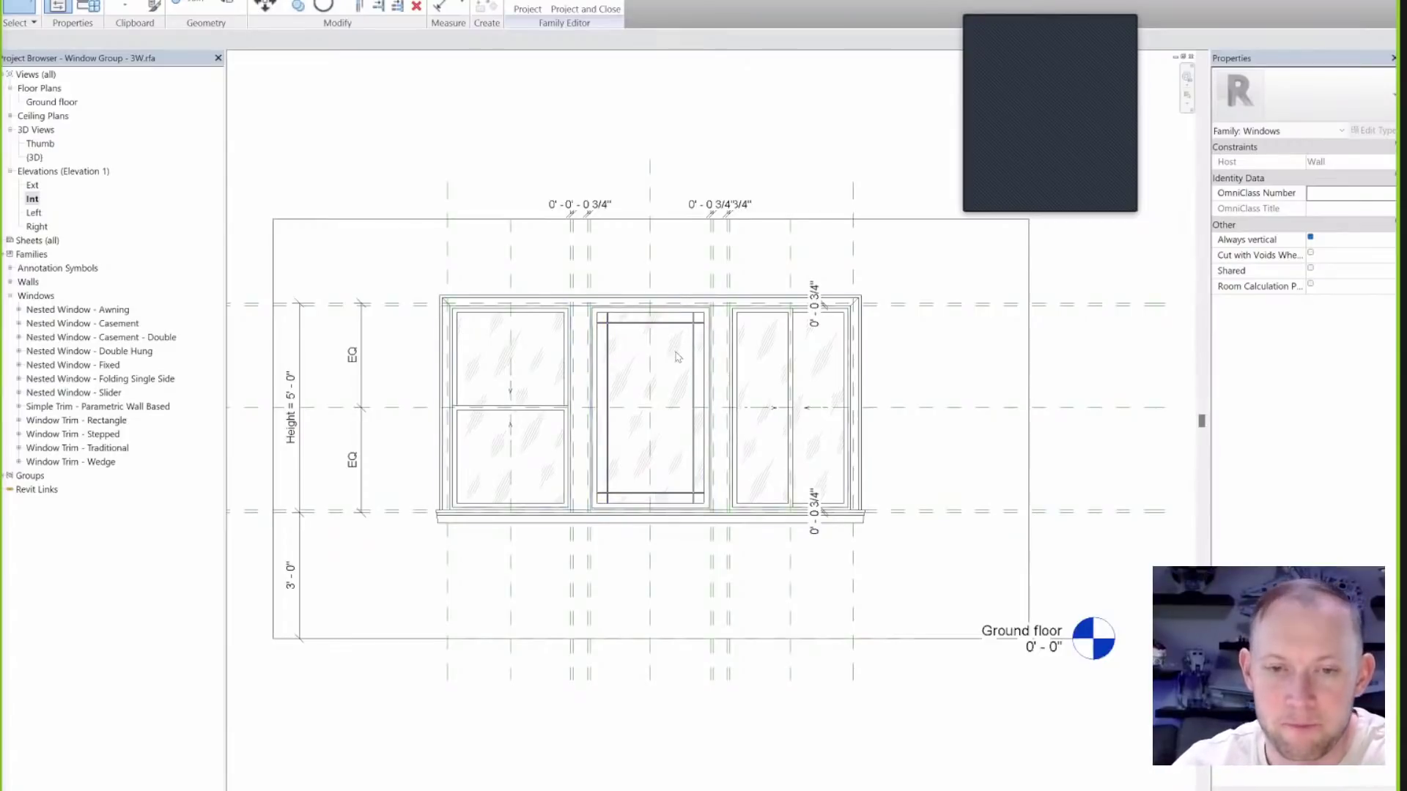
Select the centre window in the interior elevation to check its nested family and type, and clear the selection.
{"action": "scroll", "coordinate": [669, 359], "scroll_direction": "up", "scroll_amount": 2}
{"action": "left_click", "coordinate": [644, 315]}
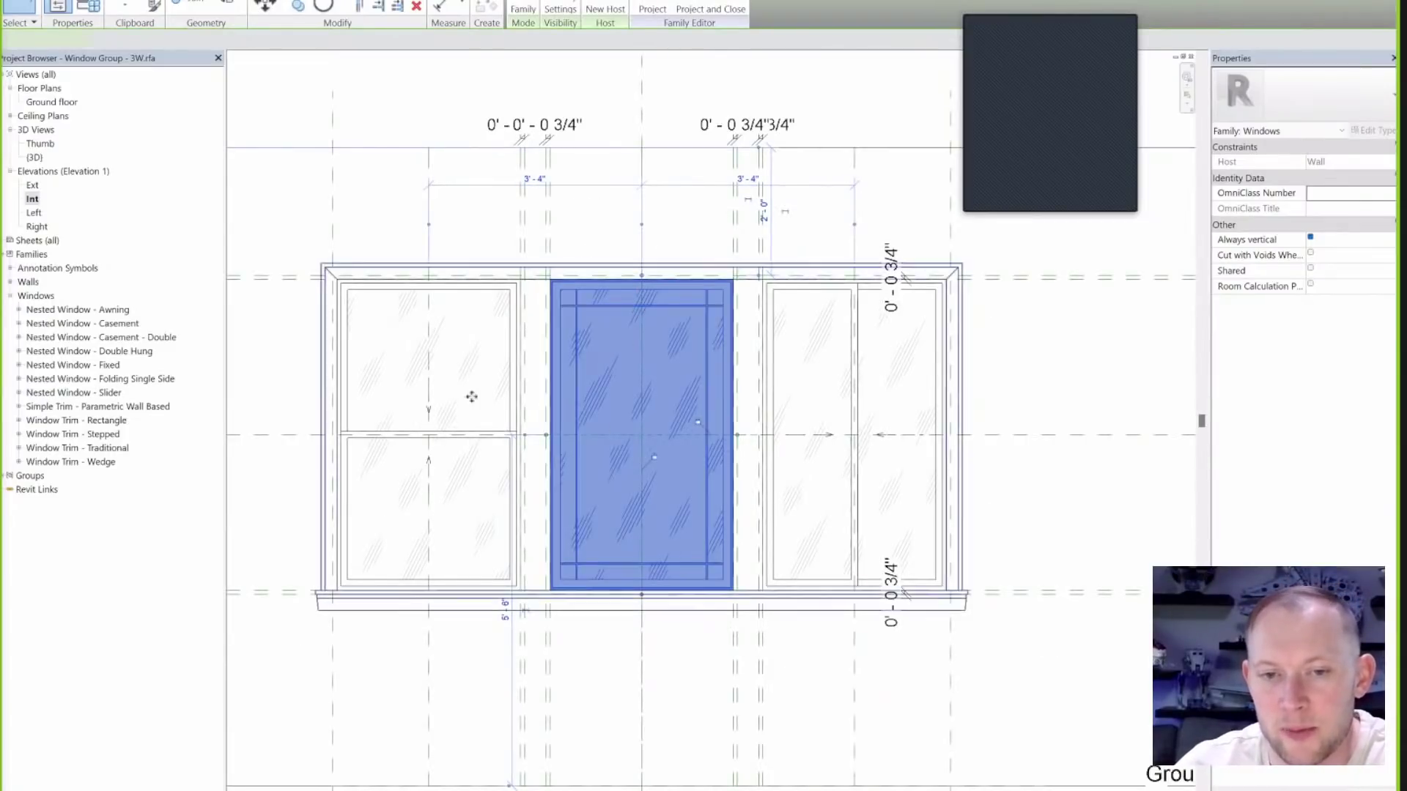
{"action": "left_click", "coordinate": [634, 415]}
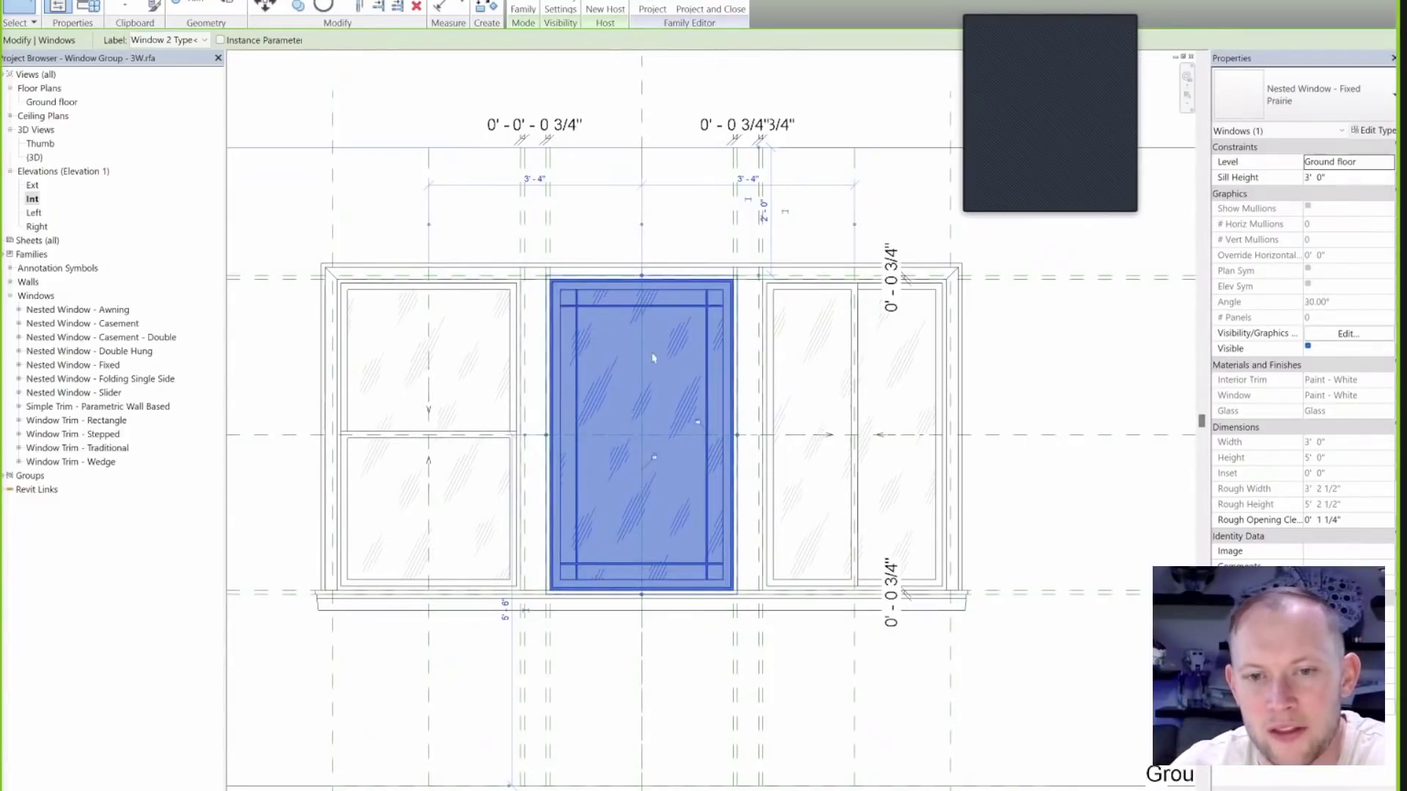
{"action": "key", "text": "Tab"}
{"action": "key", "text": "Tab"}
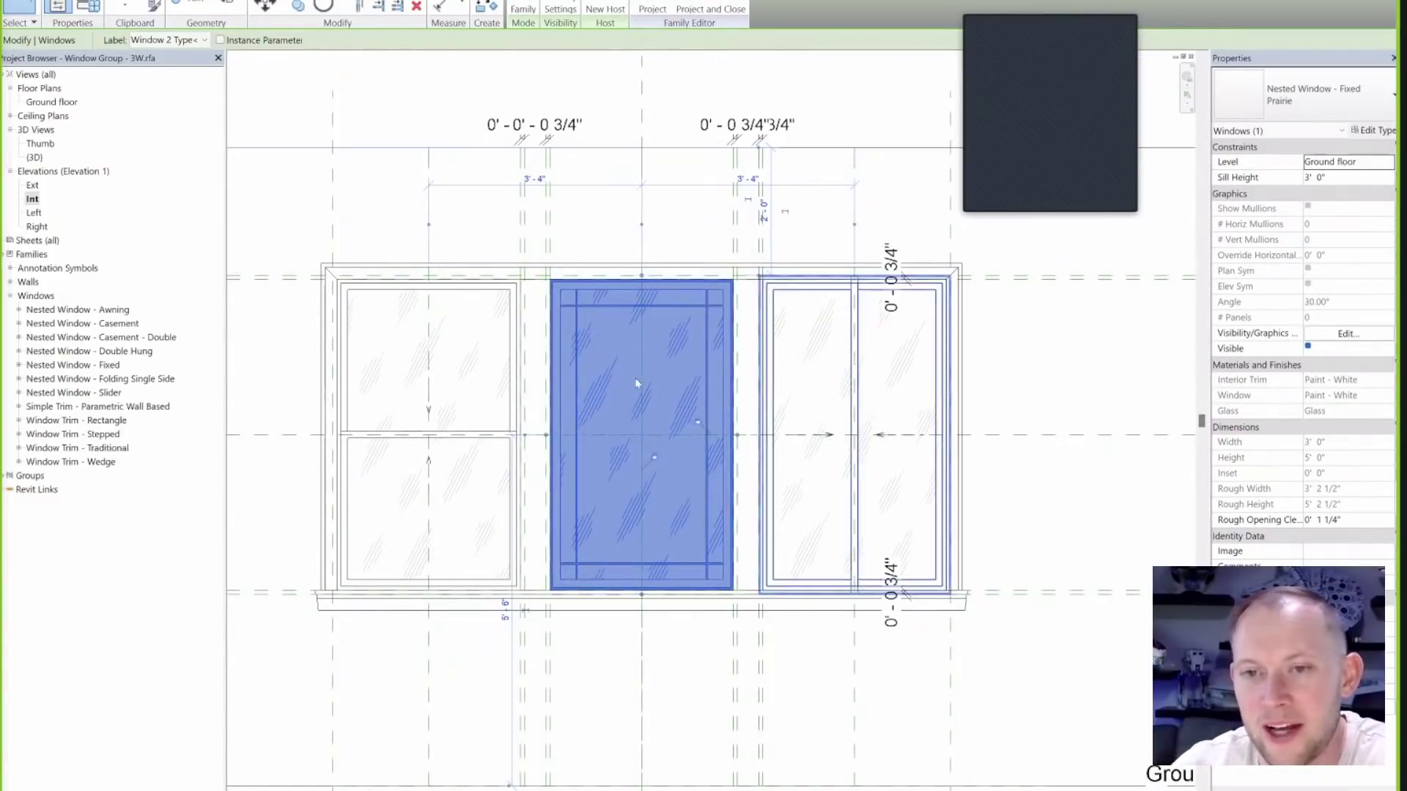
{"action": "left_click", "coordinate": [677, 233]}
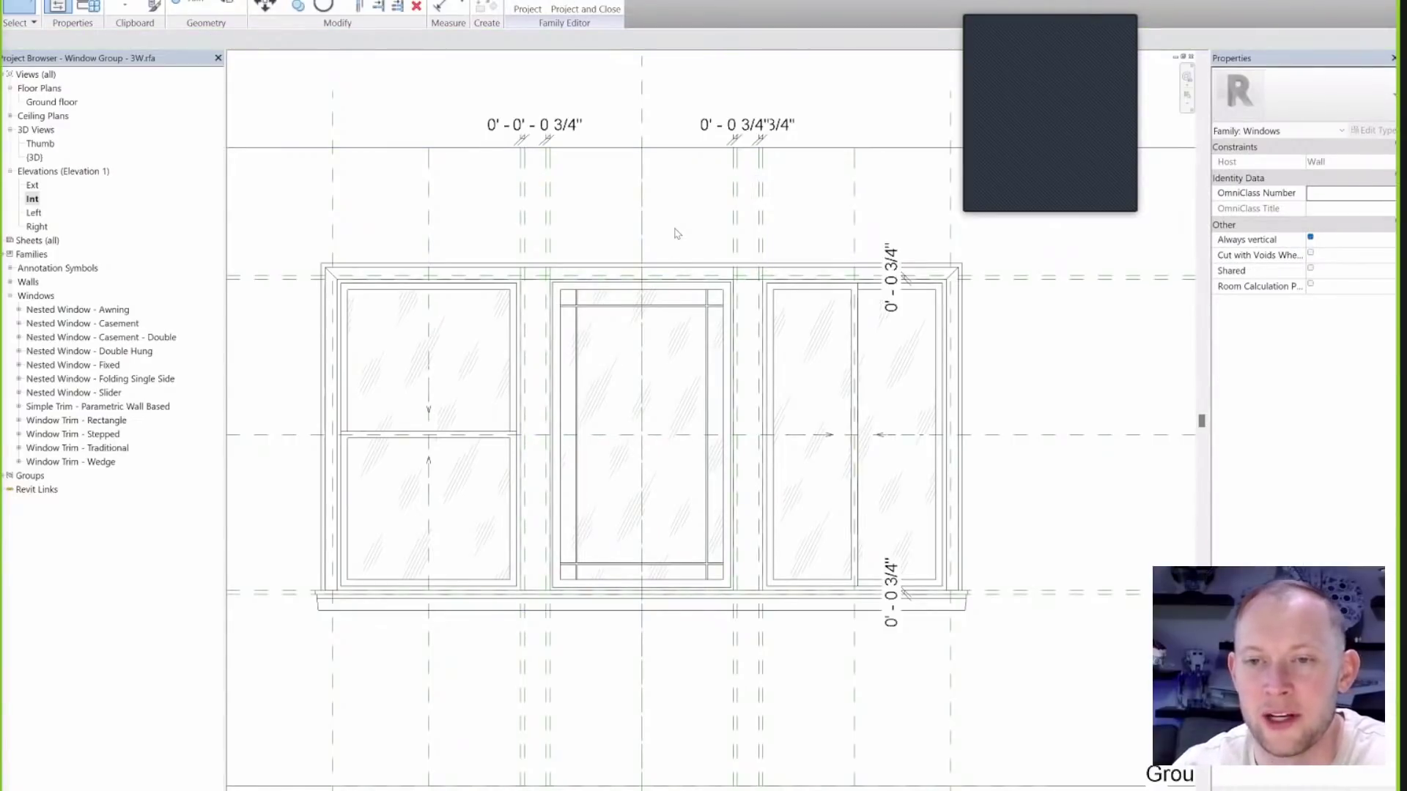
Inspect the type properties of the centre Nested Window - Fixed, Prairie type, and close them unchanged.
{"action": "left_click", "coordinate": [667, 316]}
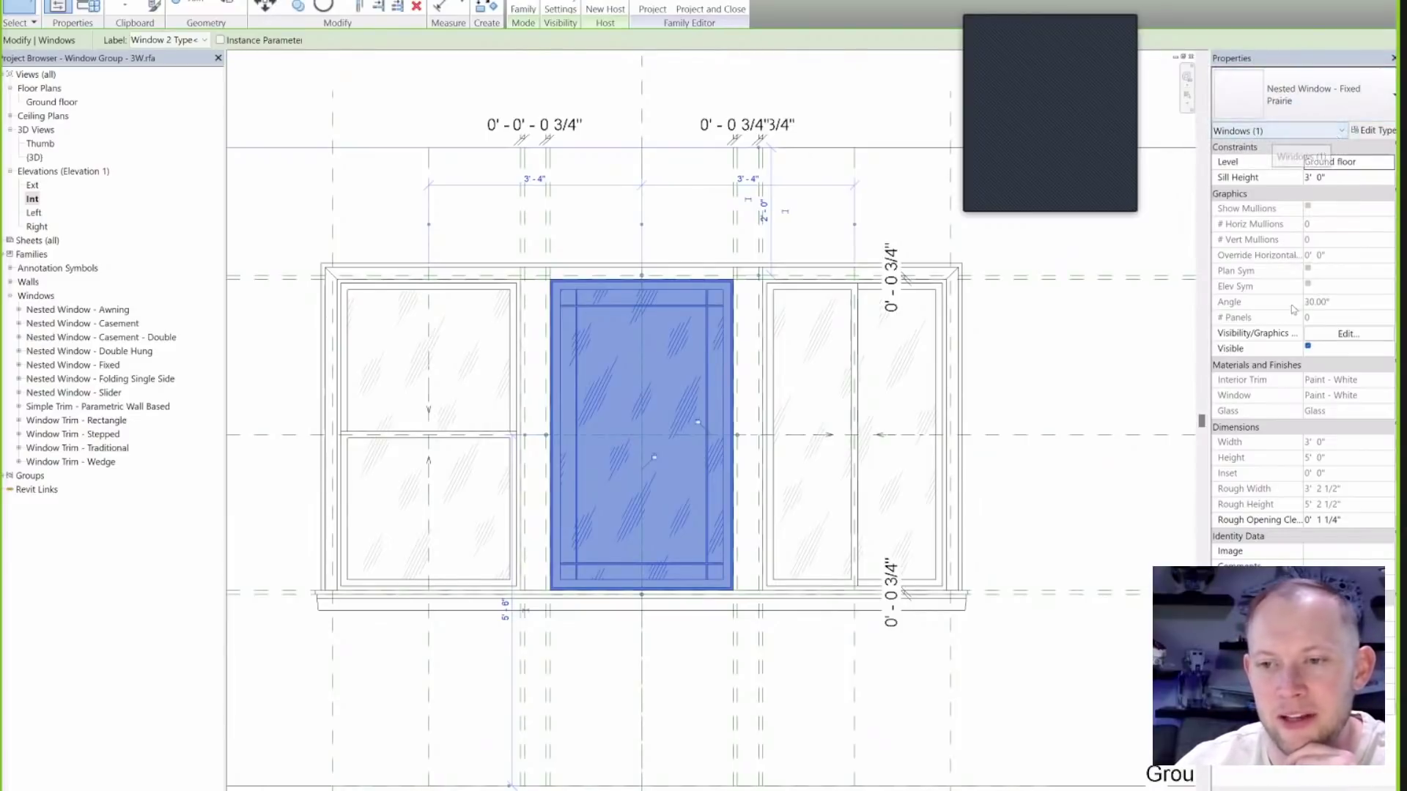
{"action": "left_click", "coordinate": [1372, 130]}
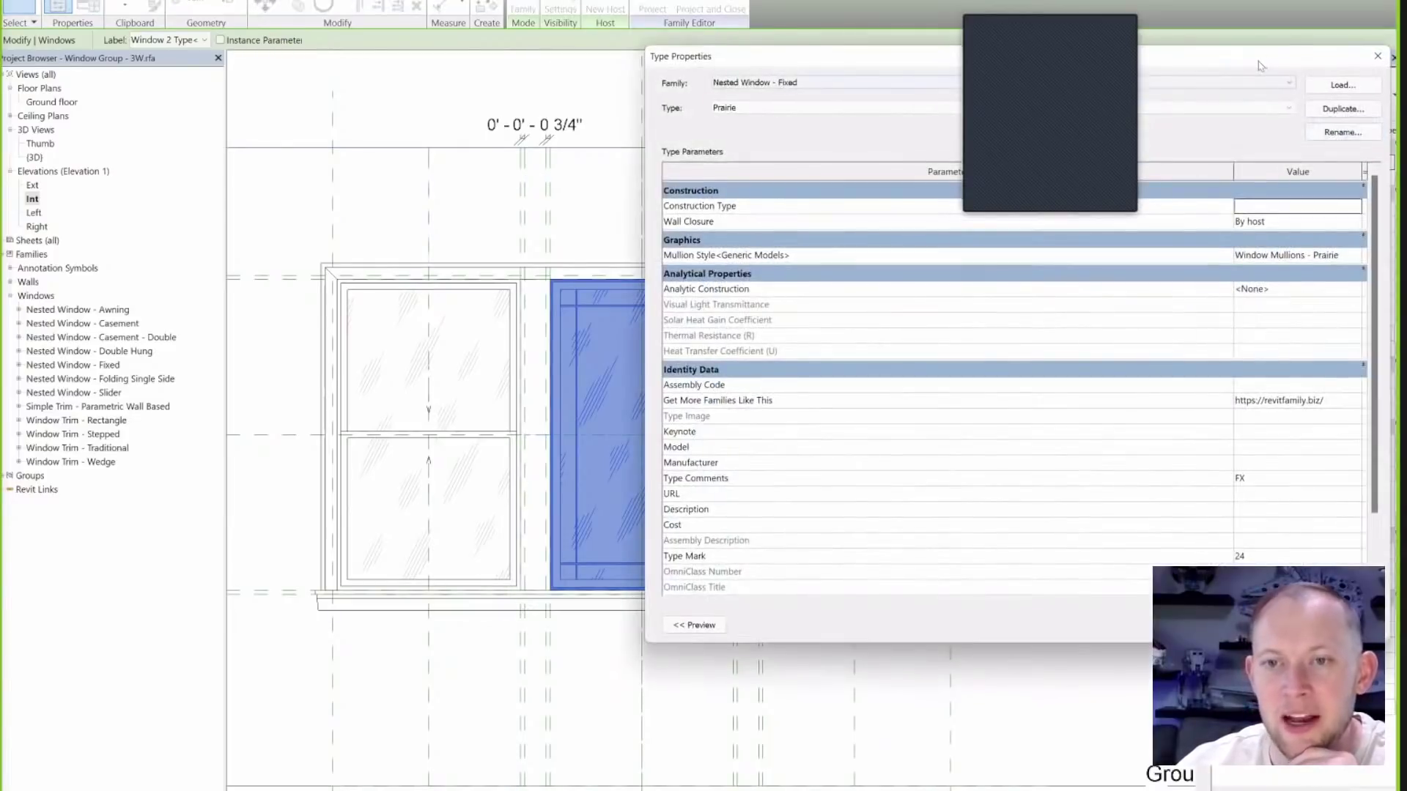
{"action": "left_click_drag", "start_coordinate": [1259, 65], "coordinate": [759, 114]}
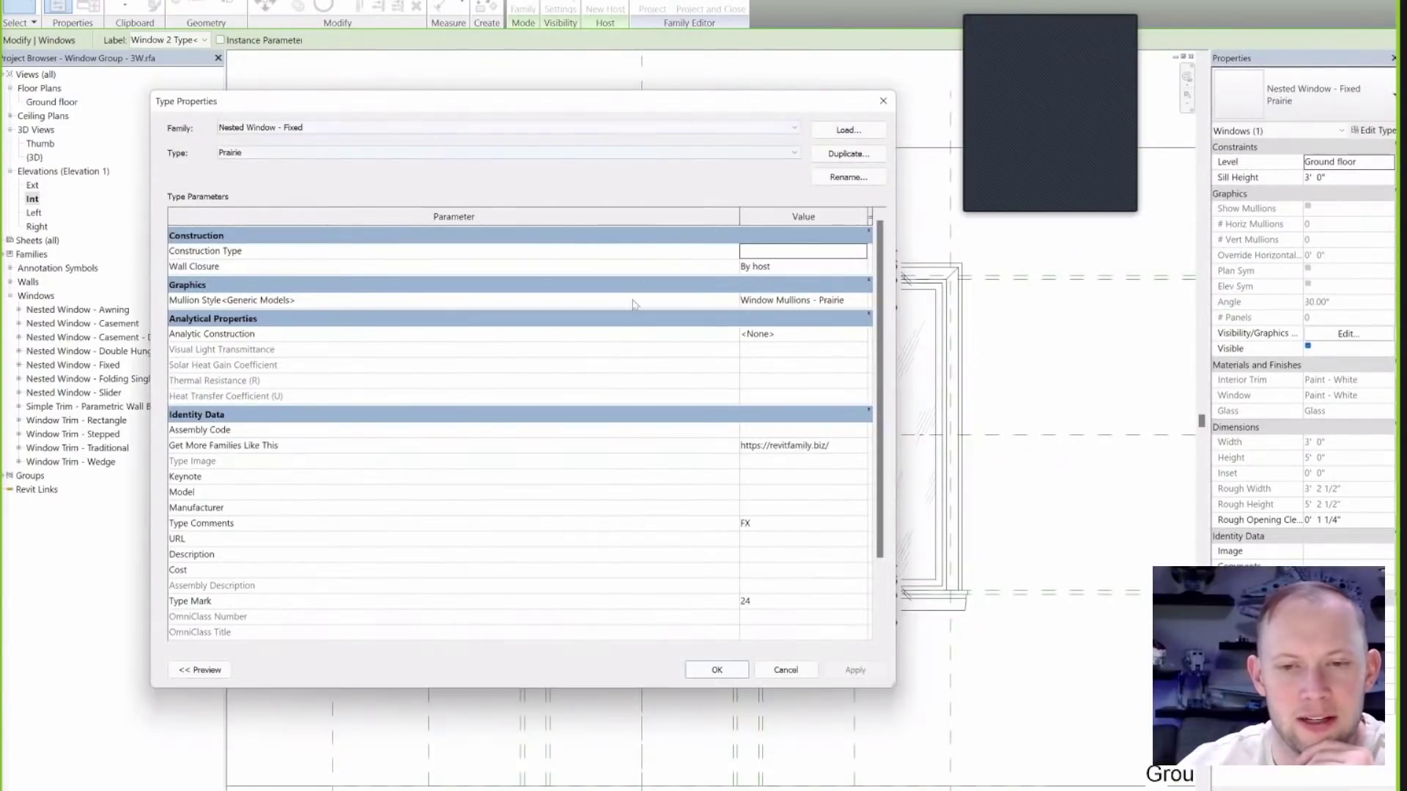
{"action": "scroll", "coordinate": [422, 396], "scroll_direction": "down", "scroll_amount": 2}
{"action": "scroll", "coordinate": [421, 396], "scroll_direction": "up", "scroll_amount": 2}
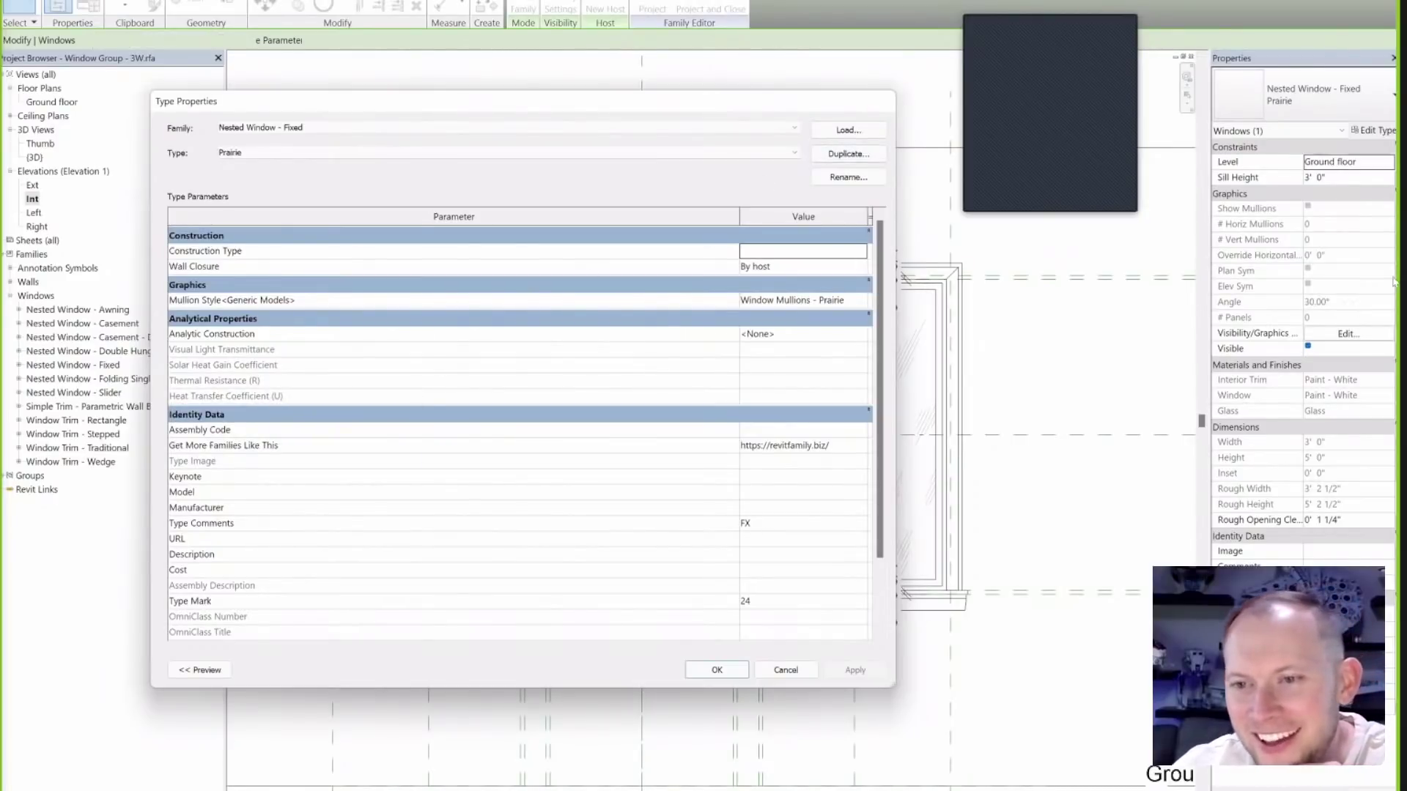
{"action": "key", "text": "Escape"}
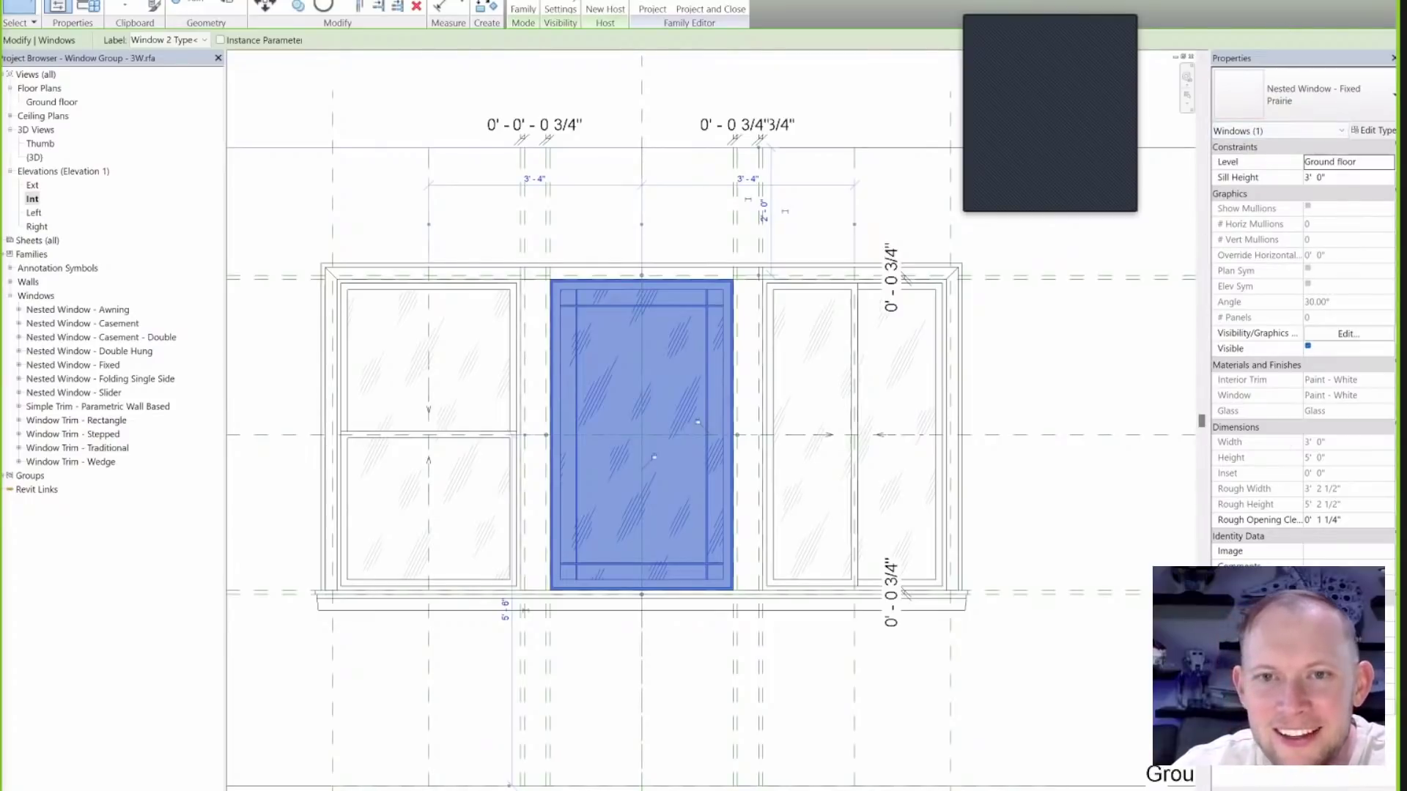
Fit the program window so the parameter association controls show, and review the centre window's Width association, keeping Width 2.
{"action": "key", "text": "super+Left"}
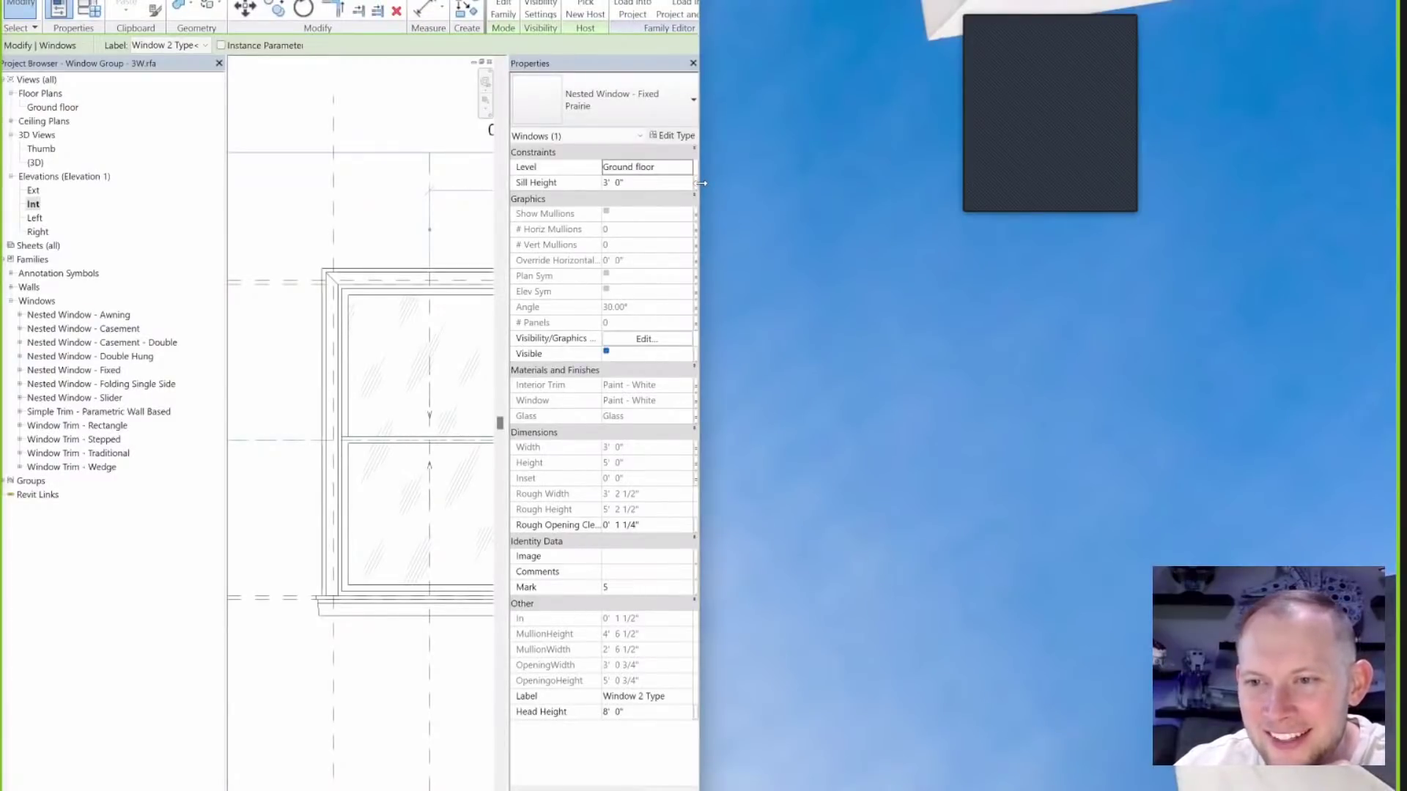
{"action": "left_click_drag", "start_coordinate": [701, 183], "coordinate": [1369, 166]}
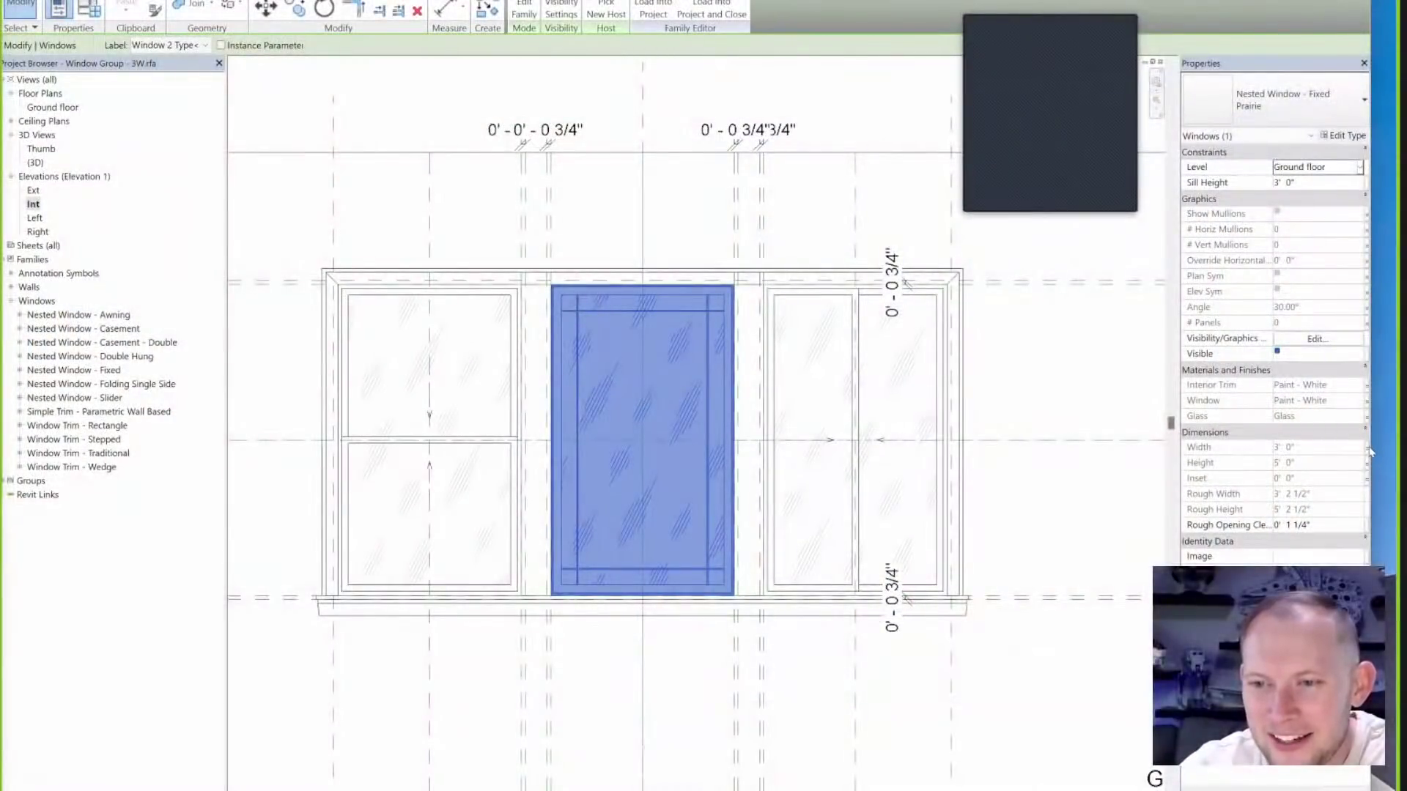
{"action": "left_click", "coordinate": [1368, 448]}
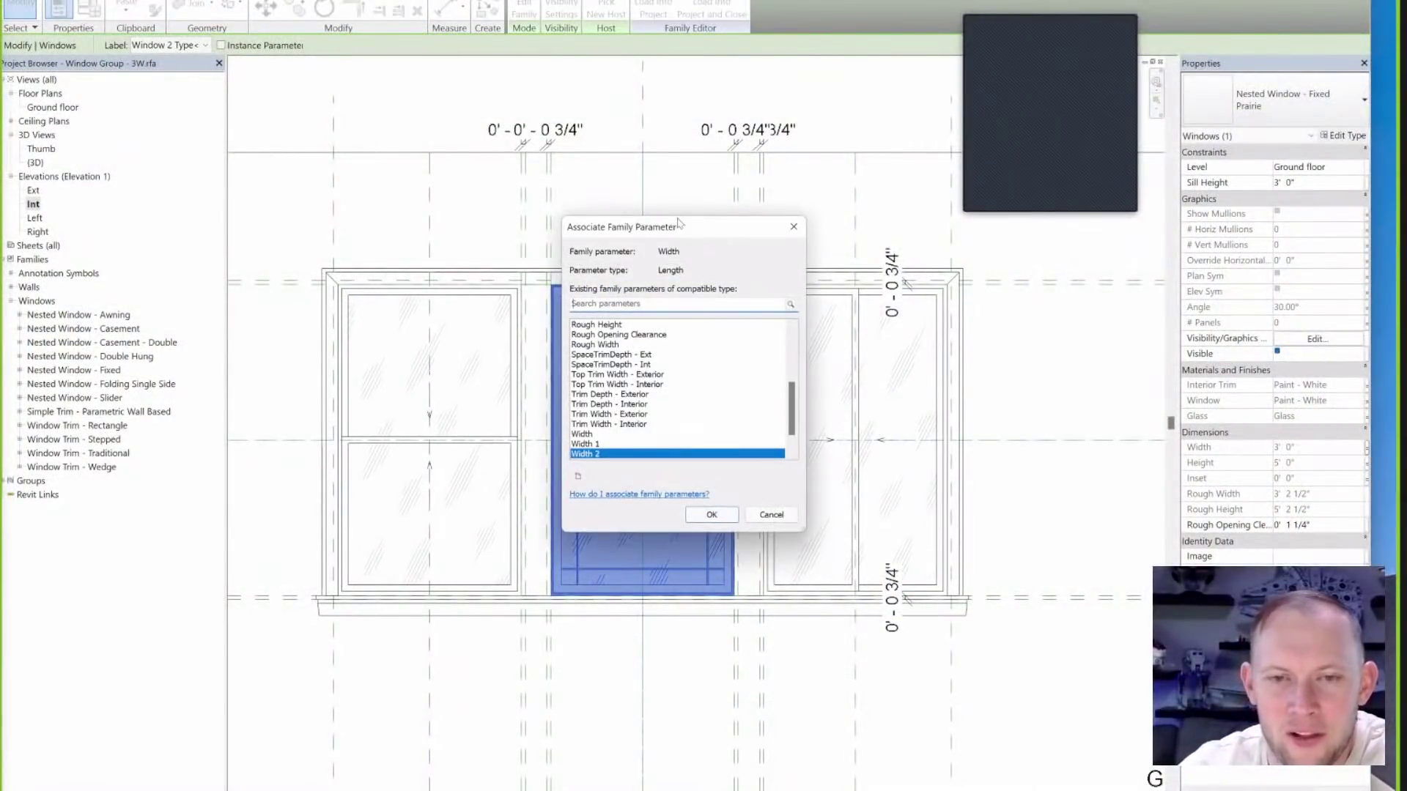
{"action": "left_click_drag", "start_coordinate": [678, 224], "coordinate": [903, 213]}
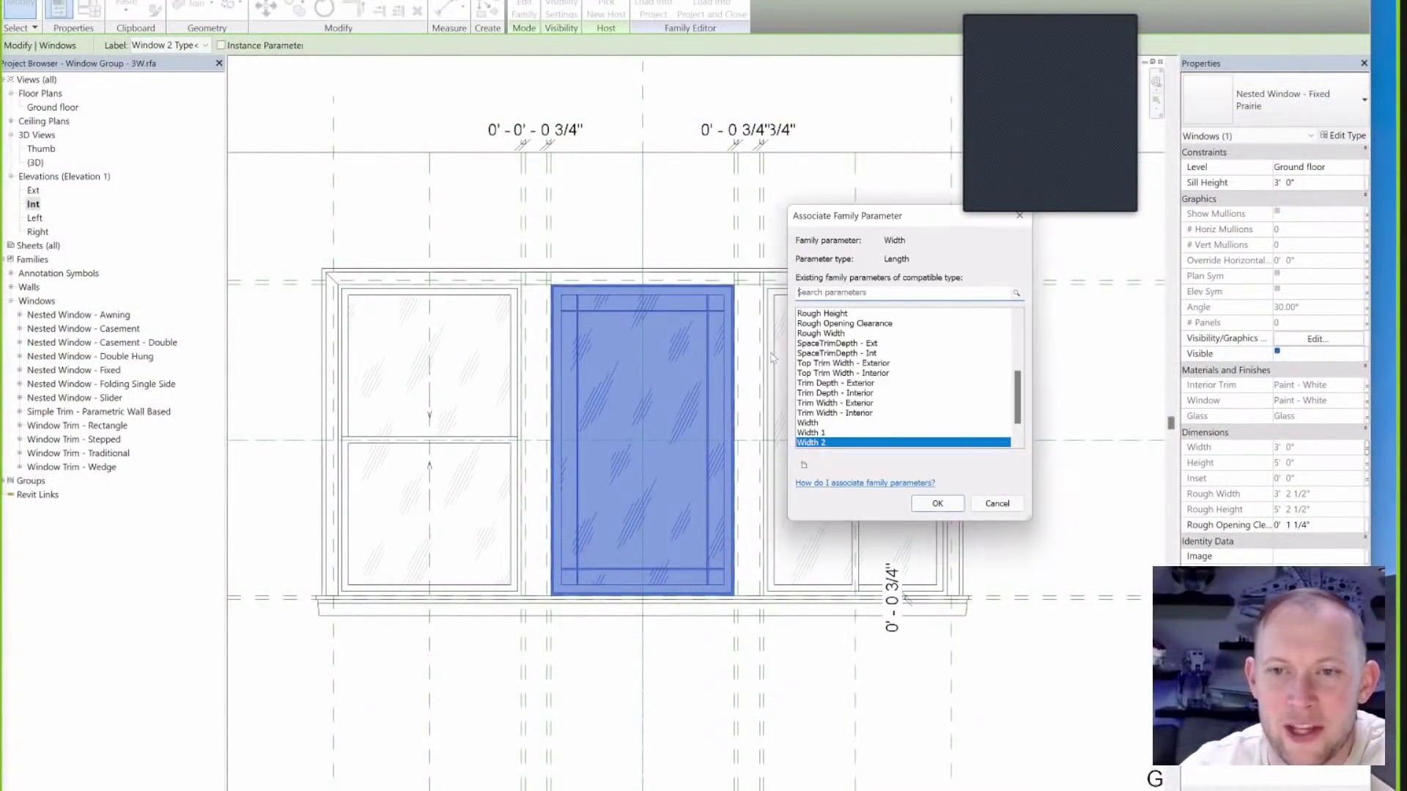
{"action": "scroll", "coordinate": [881, 399], "scroll_direction": "down", "scroll_amount": 2}
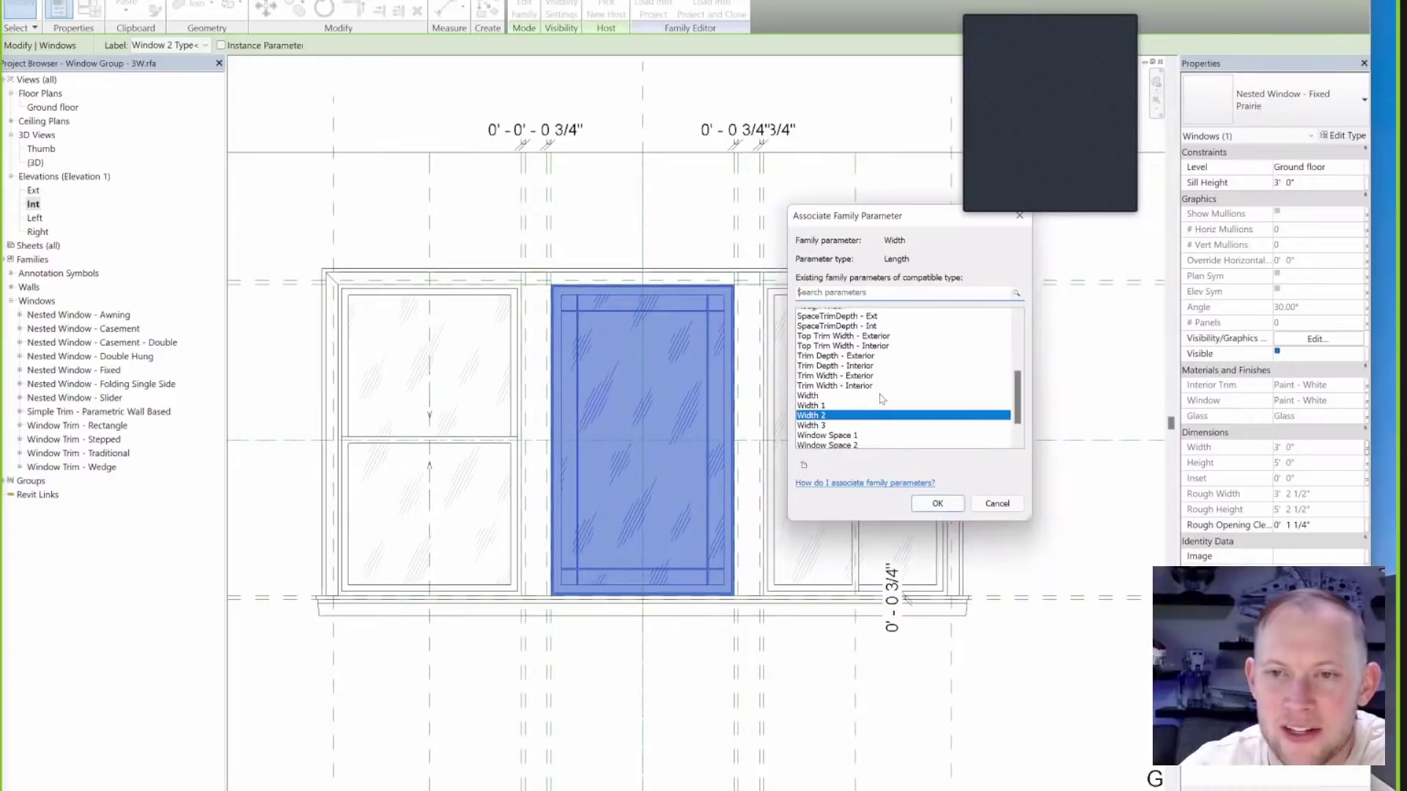
{"action": "scroll", "coordinate": [882, 399], "scroll_direction": "up", "scroll_amount": 4}
{"action": "scroll", "coordinate": [881, 400], "scroll_direction": "down", "scroll_amount": 4}
{"action": "left_click", "coordinate": [884, 413]}
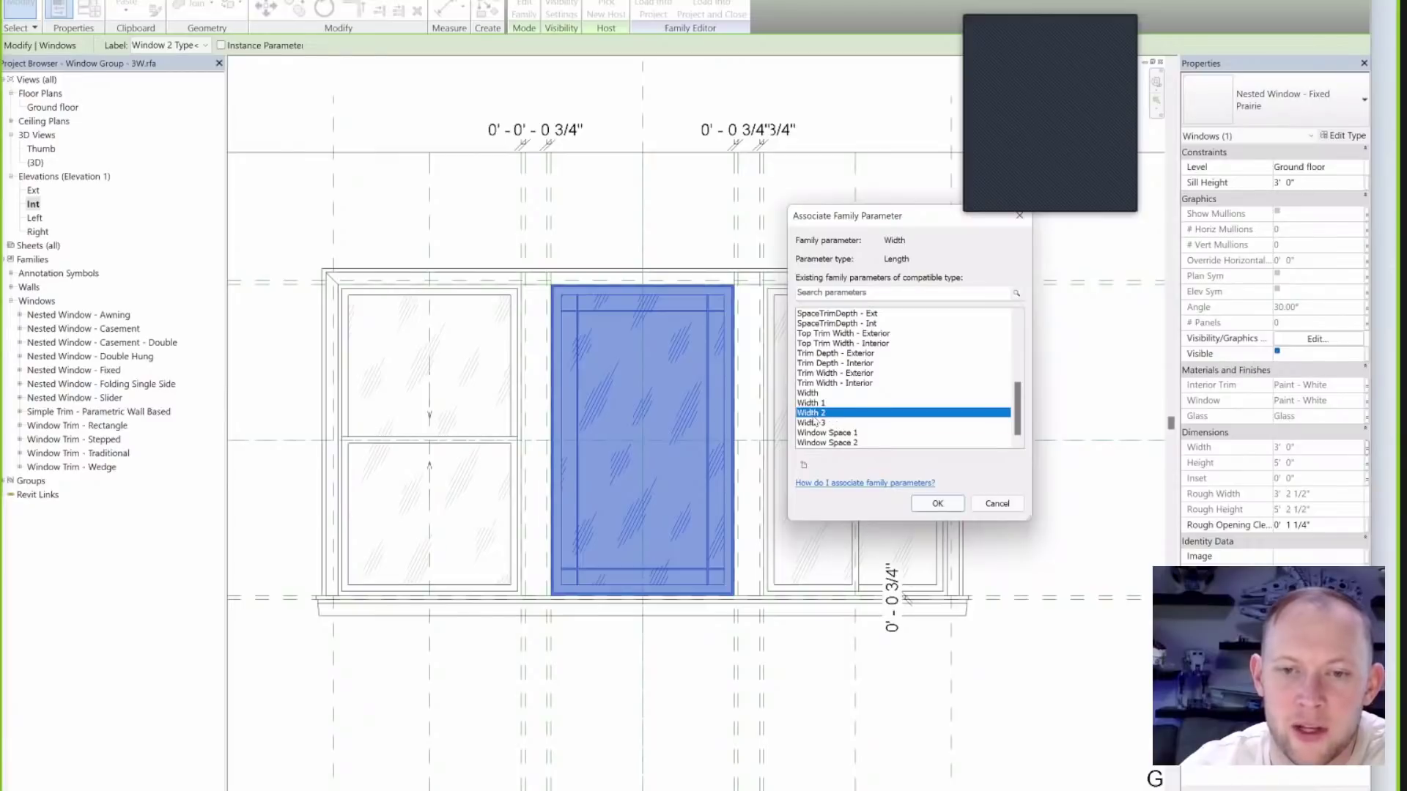
{"action": "left_click", "coordinate": [942, 504]}
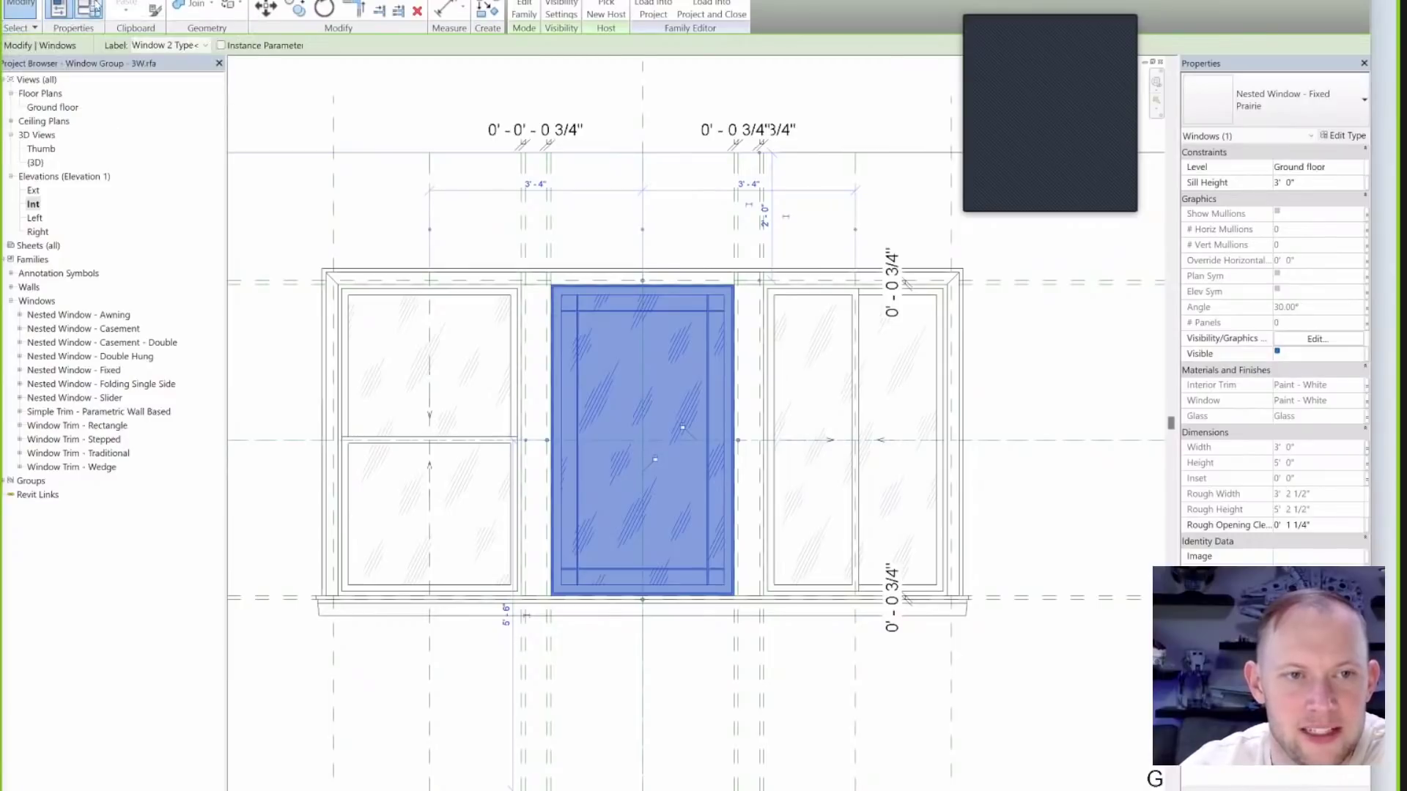
Set the family's Width 2 dimension to 2' 0" in the Family Types, apply it, and clear the selection.
{"action": "left_click", "coordinate": [92, 9]}
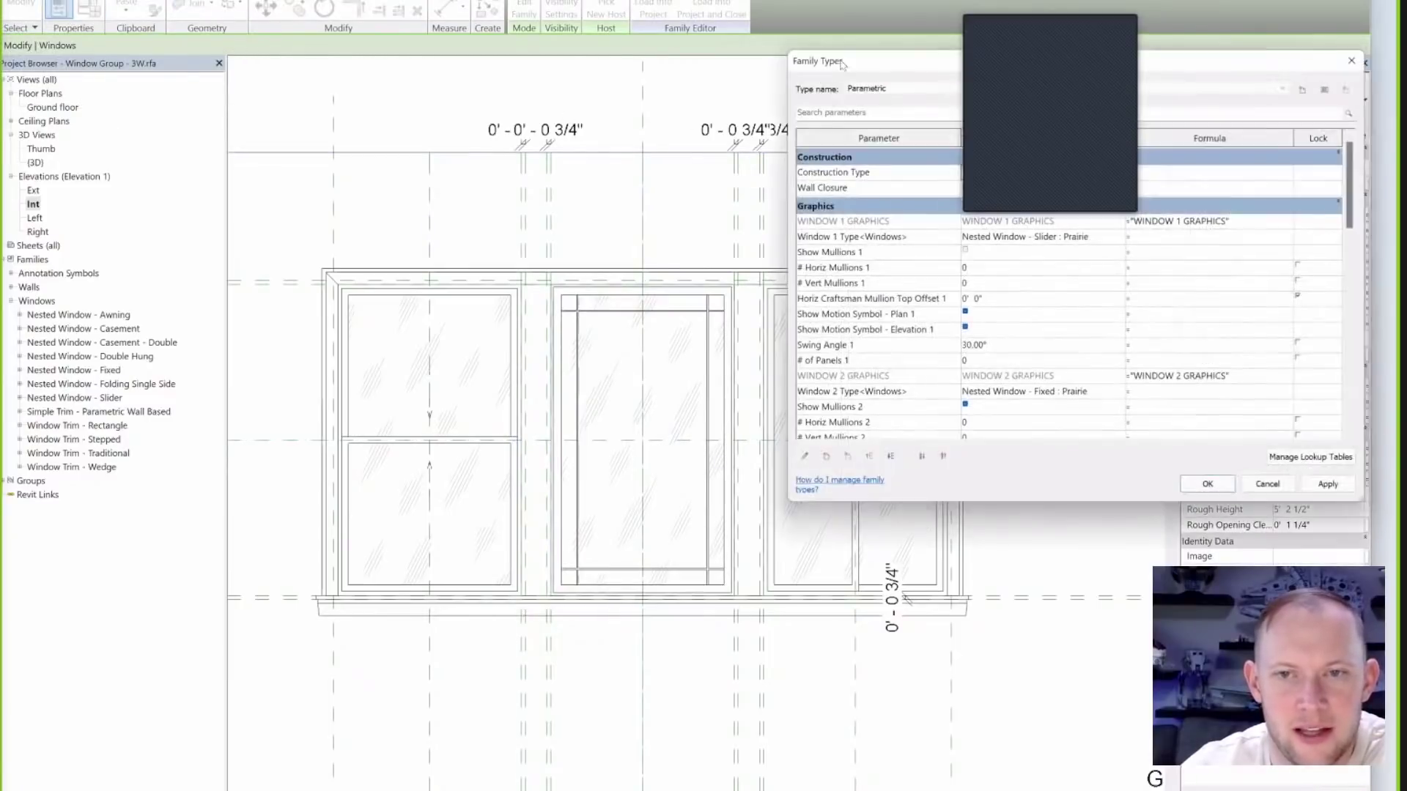
{"action": "scroll", "coordinate": [261, 410], "scroll_direction": "down", "scroll_amount": 3}
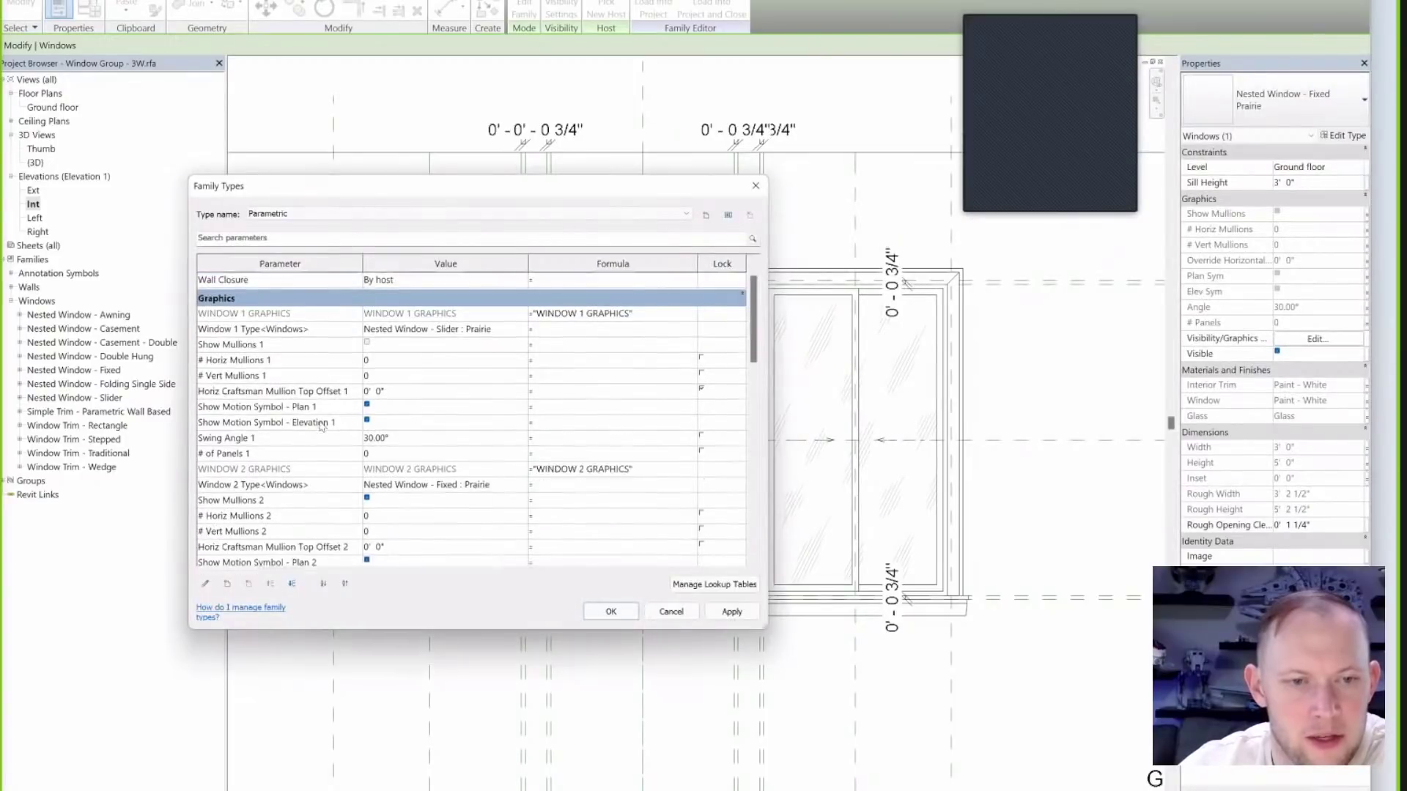
{"action": "scroll", "coordinate": [341, 391], "scroll_direction": "down", "scroll_amount": 10}
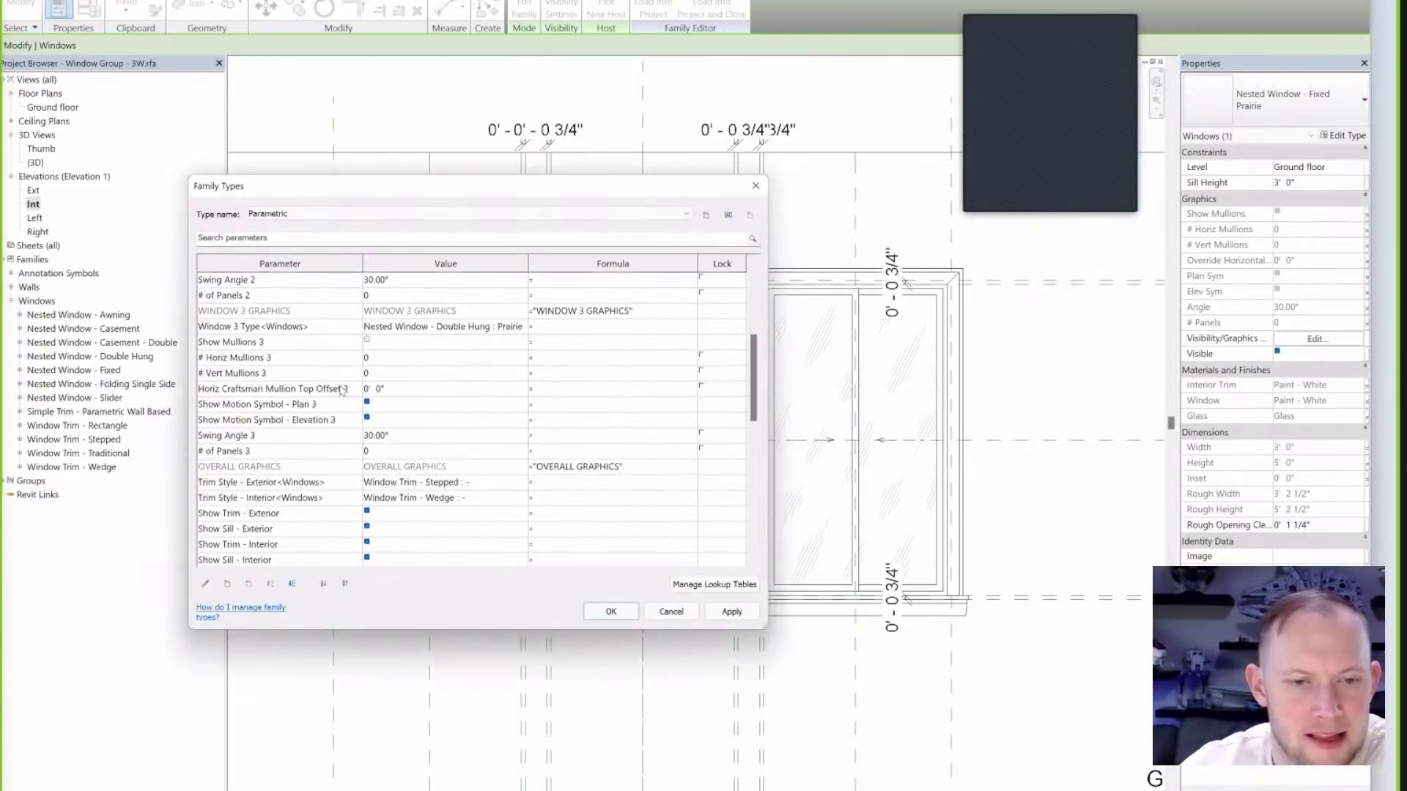
{"action": "scroll", "coordinate": [341, 391], "scroll_direction": "down", "scroll_amount": 1}
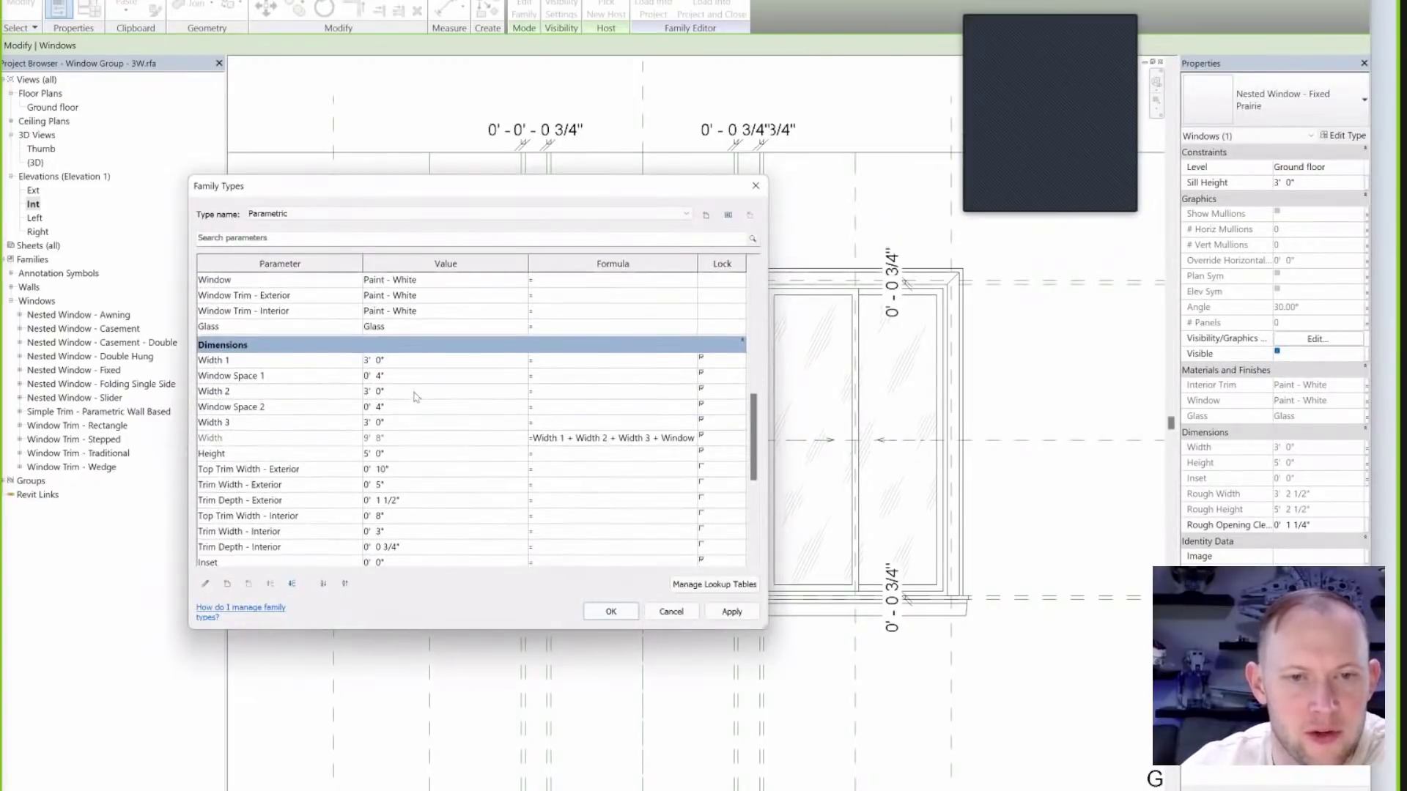
{"action": "left_click", "coordinate": [371, 392]}
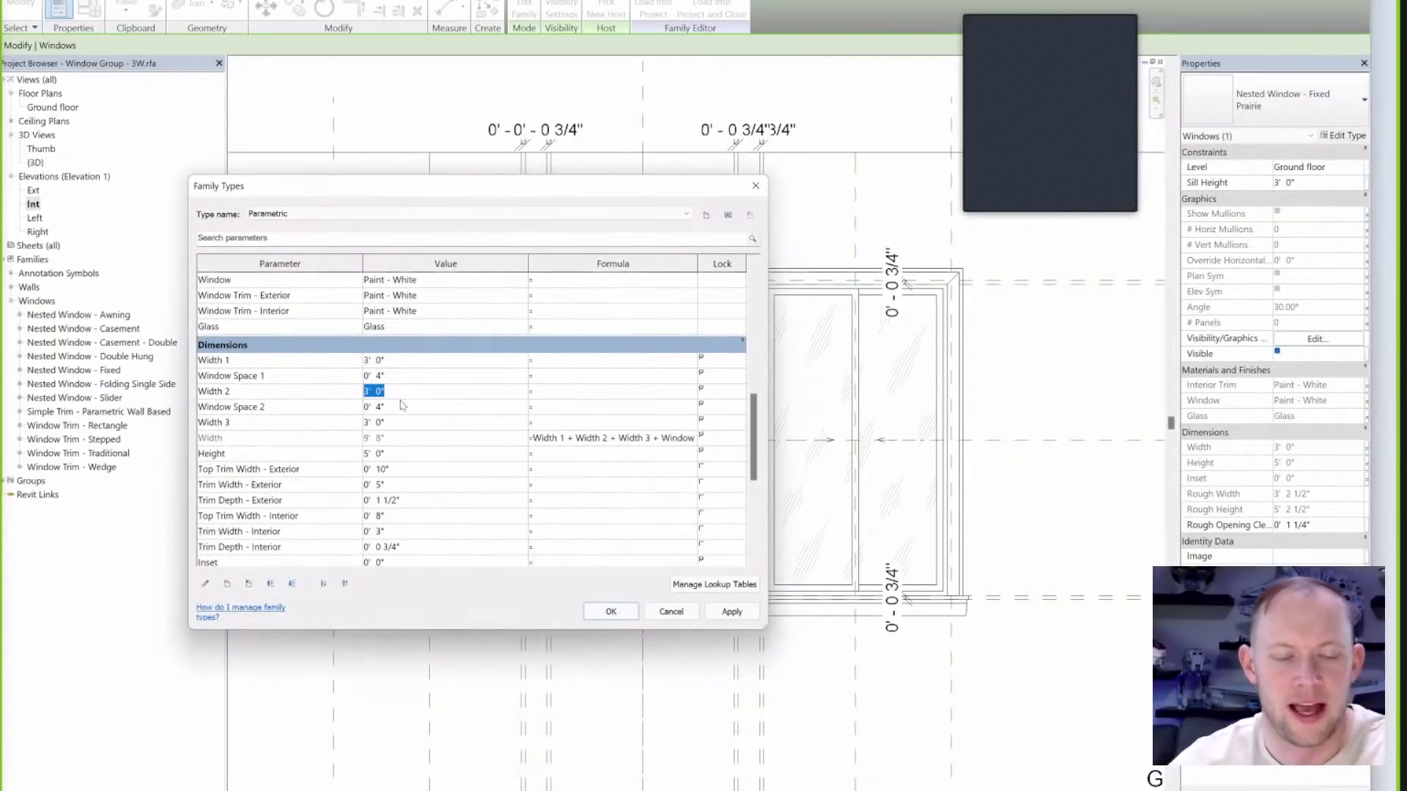
{"action": "type", "text": "2"}
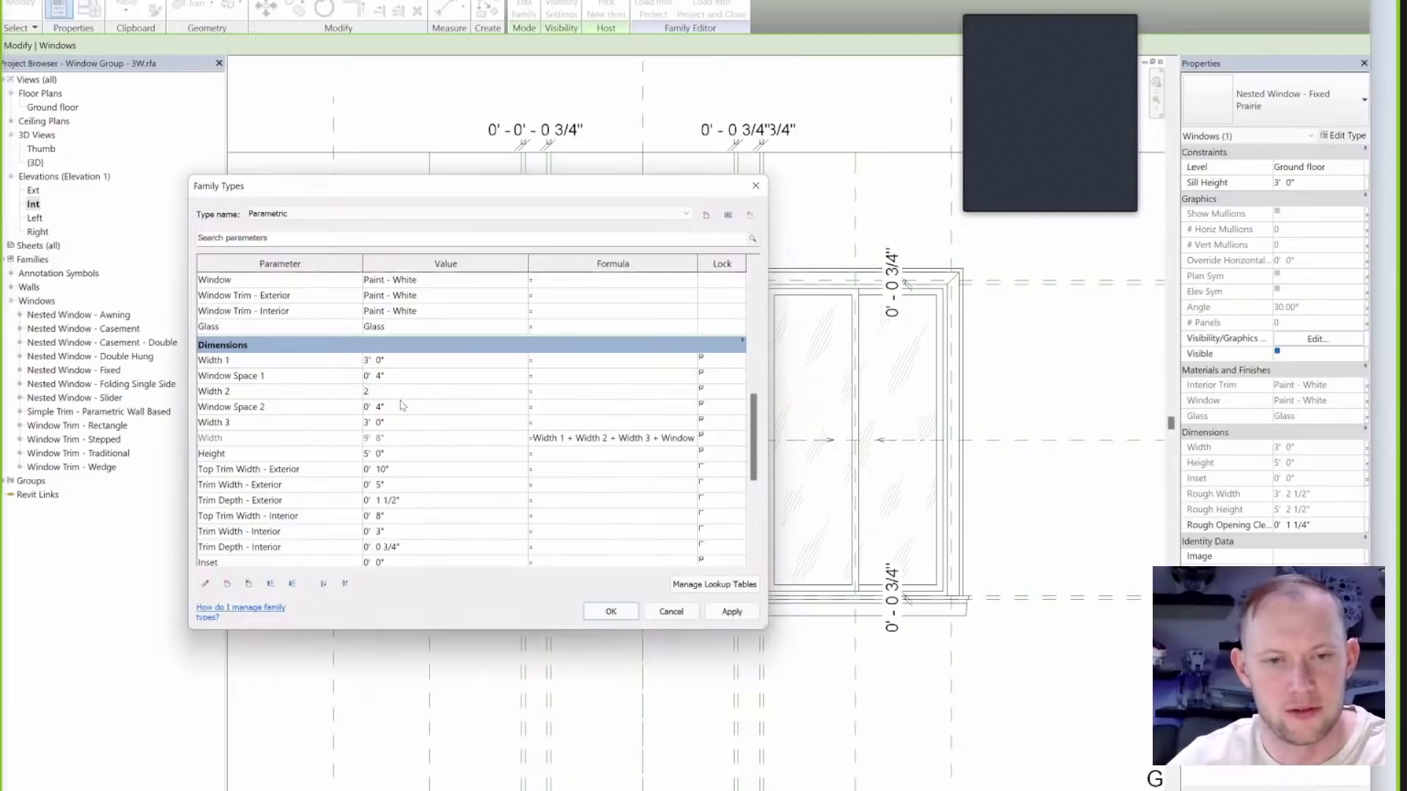
{"action": "left_click", "coordinate": [597, 616]}
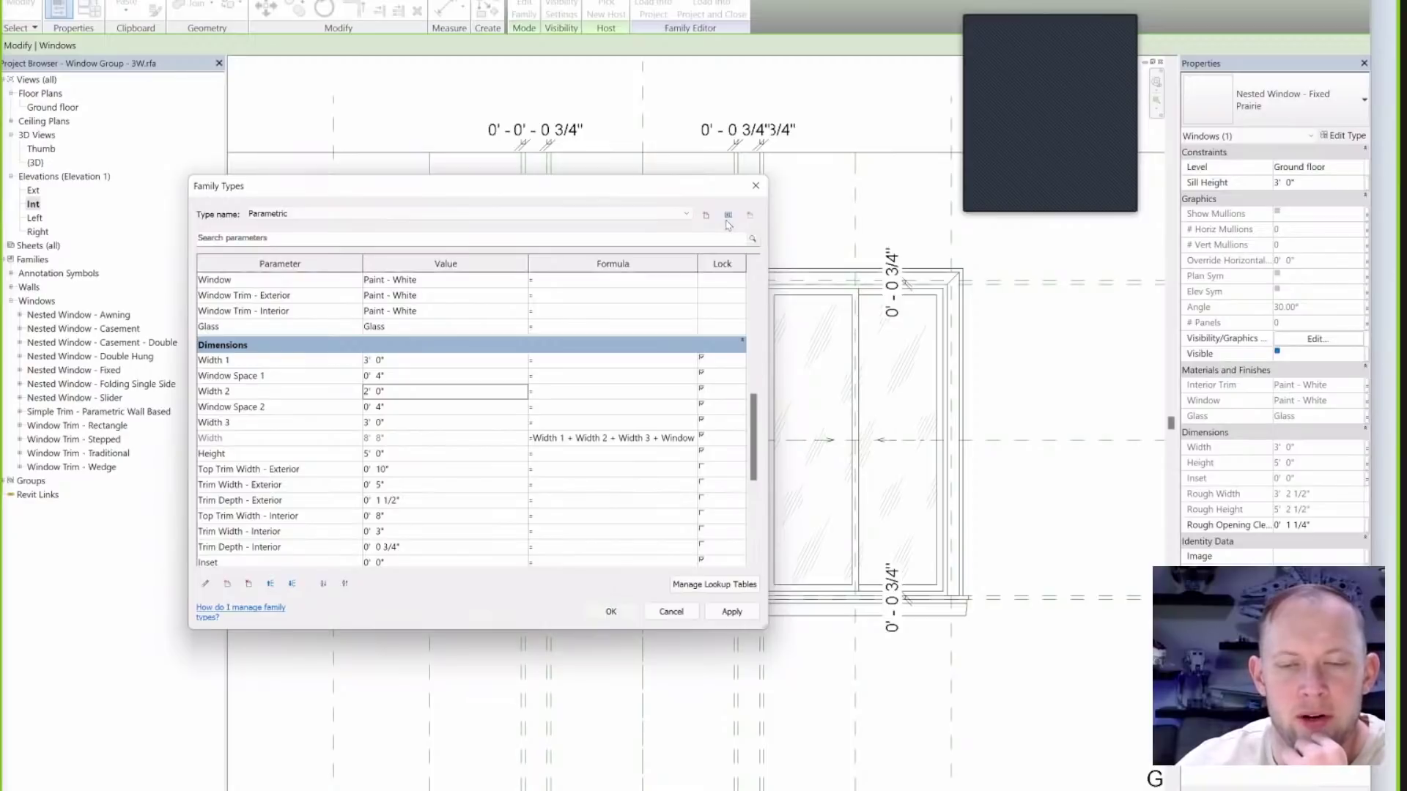
{"action": "left_click", "coordinate": [611, 612]}
{"action": "key", "text": "Escape"}
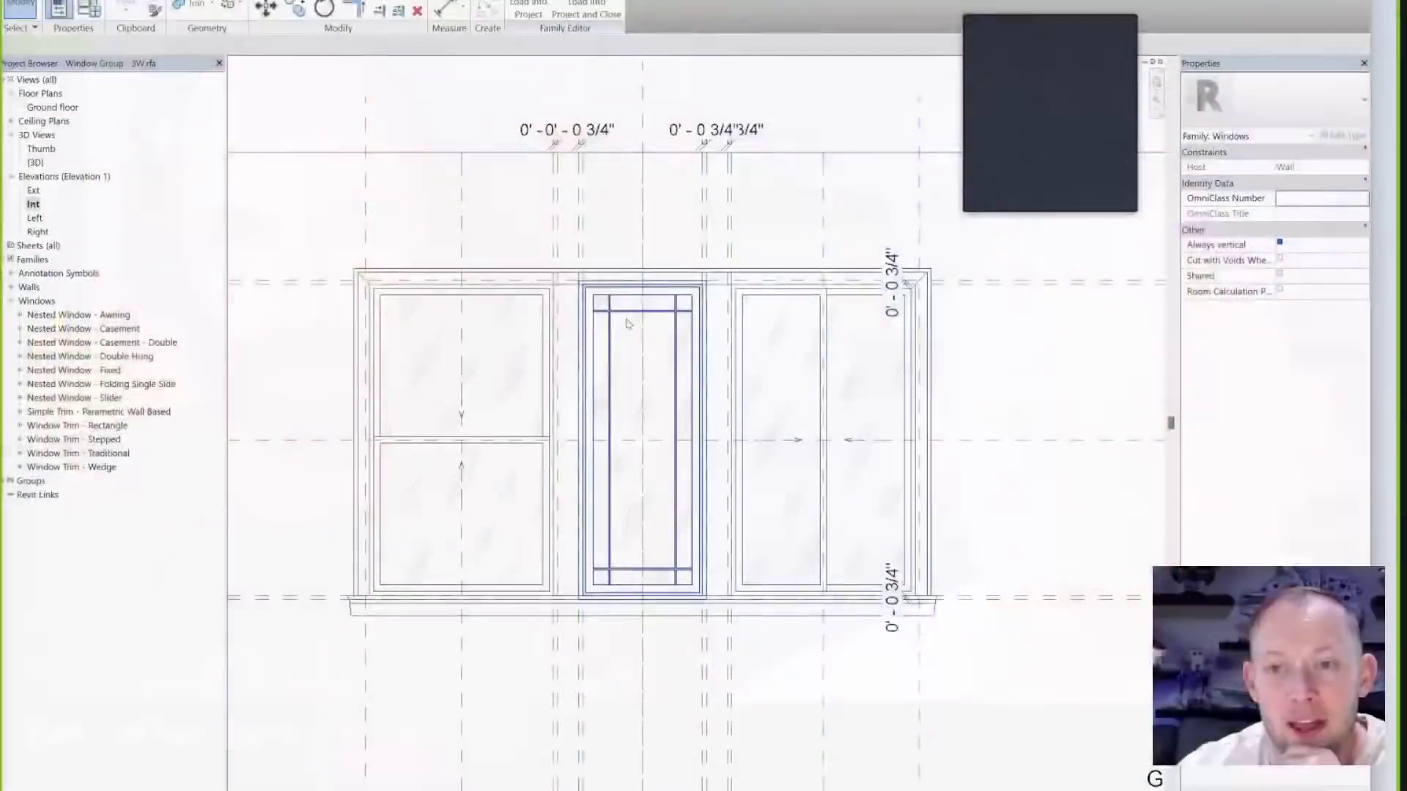
Inspect the centre window's properties, highlight the Nested Window - Awning family in the browser, and clear the selection.
{"action": "left_click", "coordinate": [626, 323]}
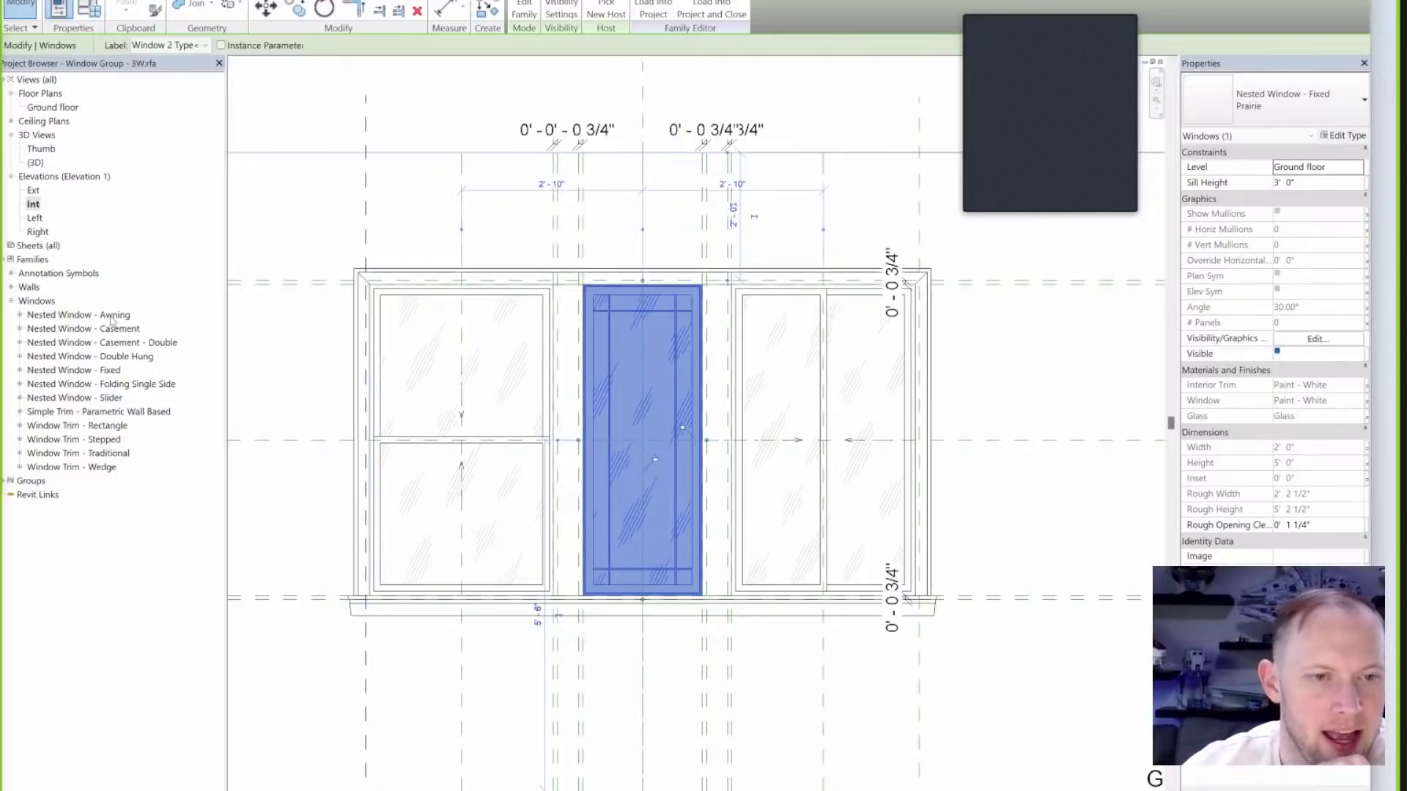
{"action": "left_click", "coordinate": [73, 315]}
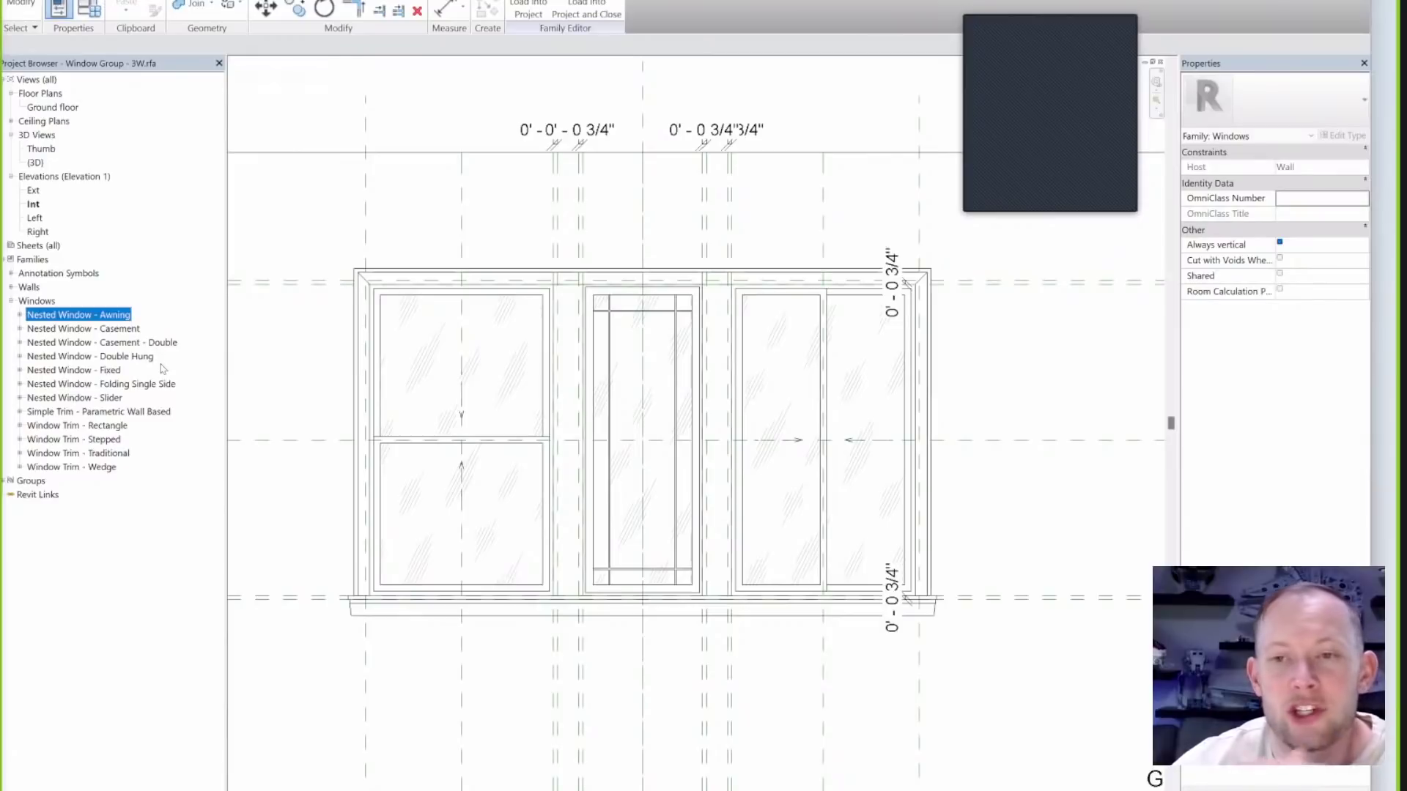
{"action": "left_click", "coordinate": [604, 310]}
{"action": "key", "text": "Escape"}
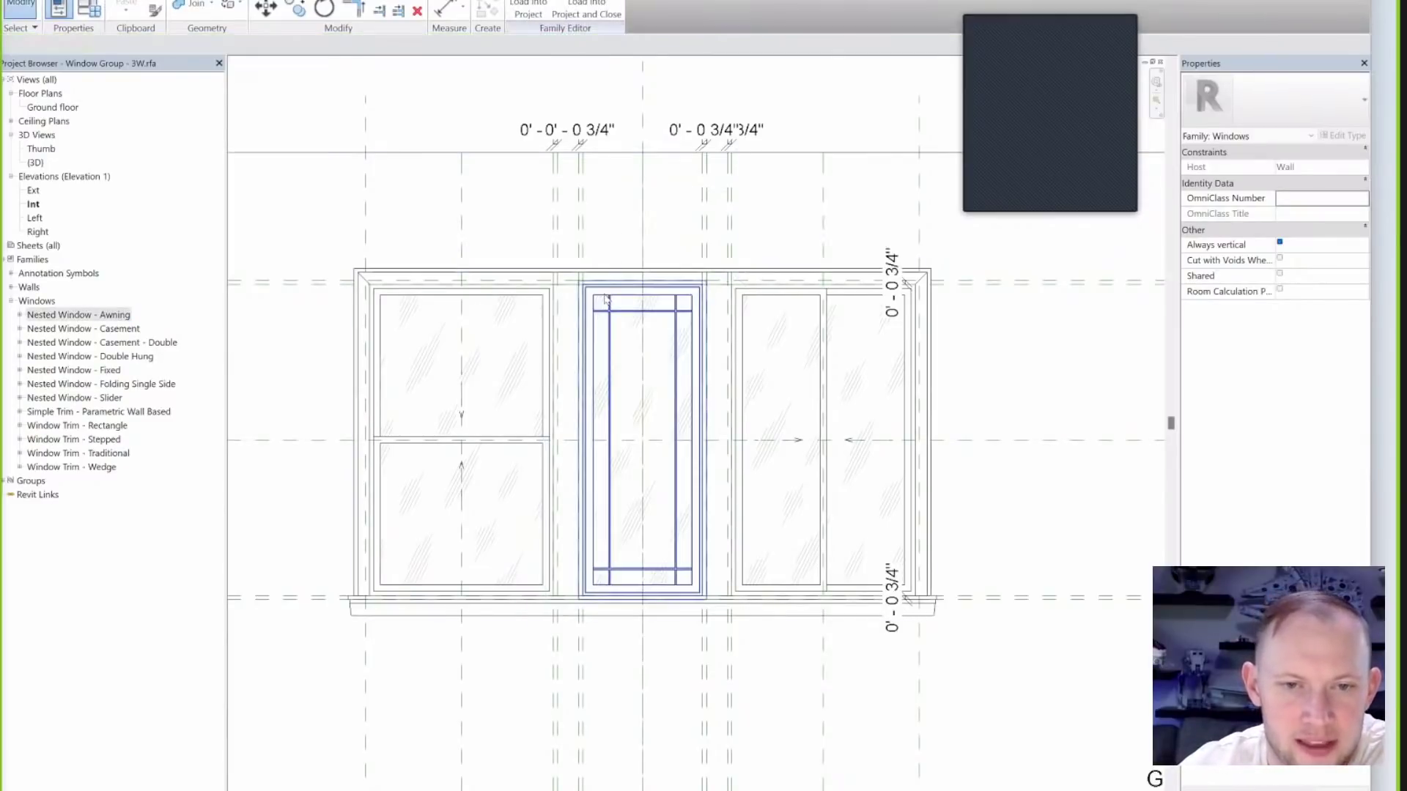
Label the centre window with a new family type parameter named Center Window, grouped under Data.
{"action": "left_click", "coordinate": [605, 298]}
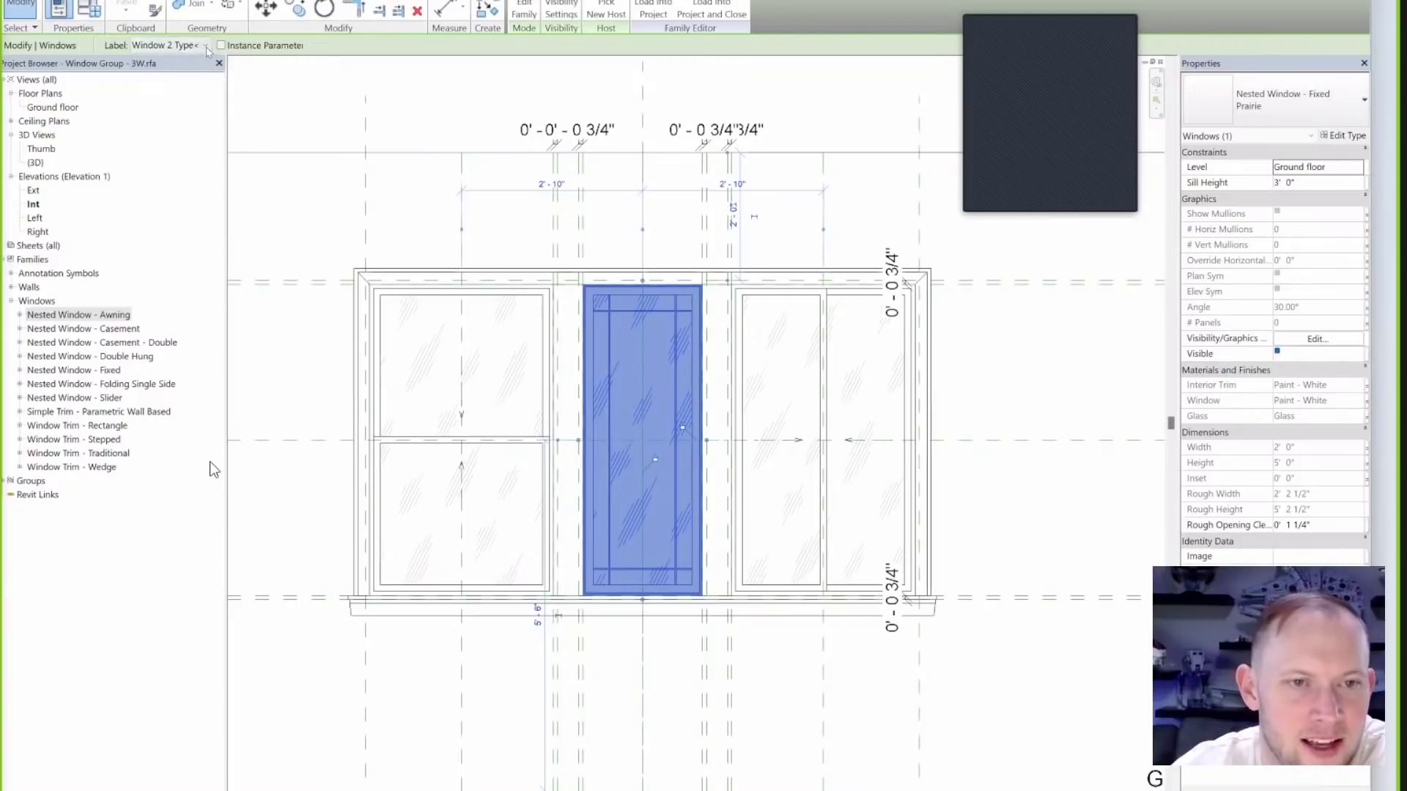
{"action": "left_click", "coordinate": [207, 46]}
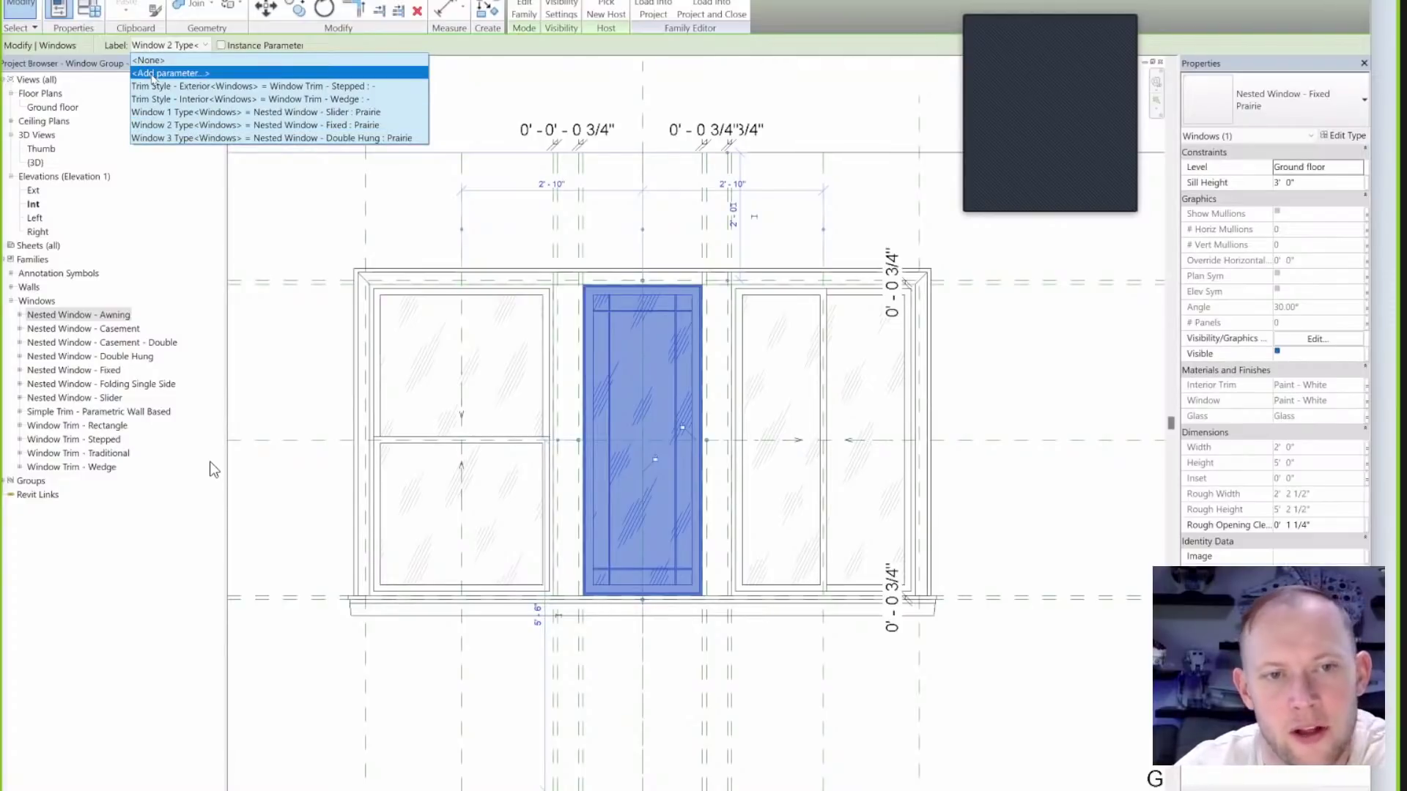
{"action": "left_click", "coordinate": [151, 74]}
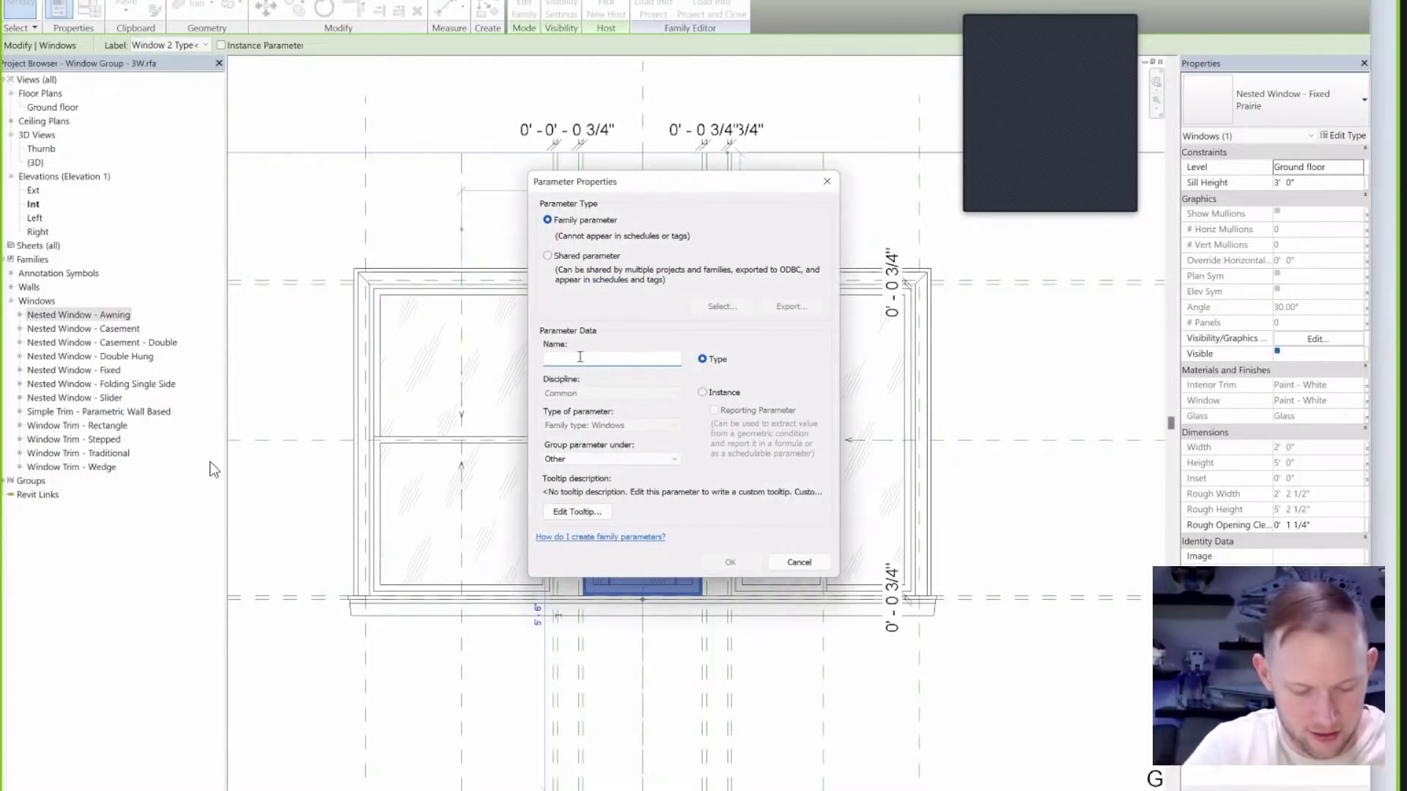
{"action": "type", "text": "Center Window"}
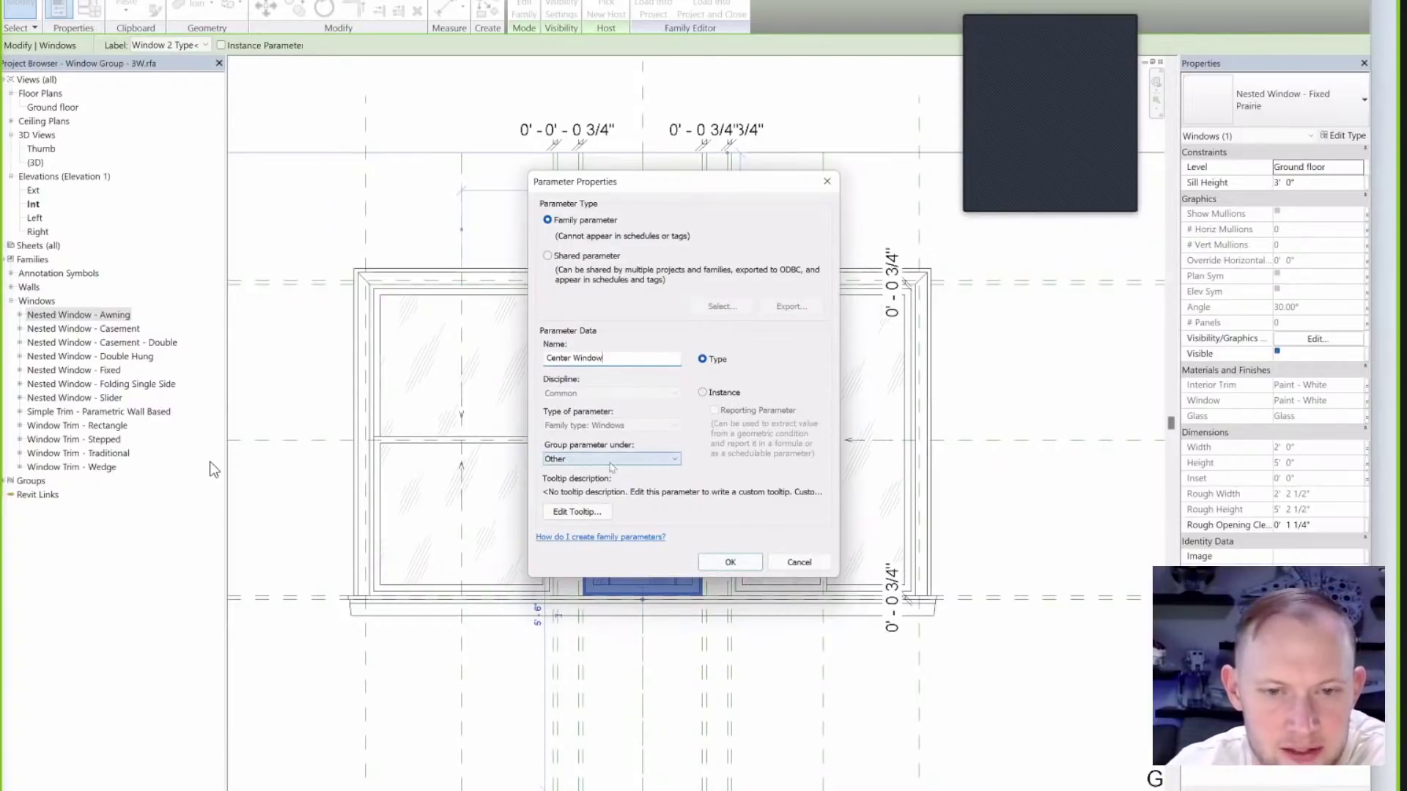
{"action": "left_click", "coordinate": [592, 460]}
{"action": "left_click_drag", "start_coordinate": [675, 634], "coordinate": [676, 517]}
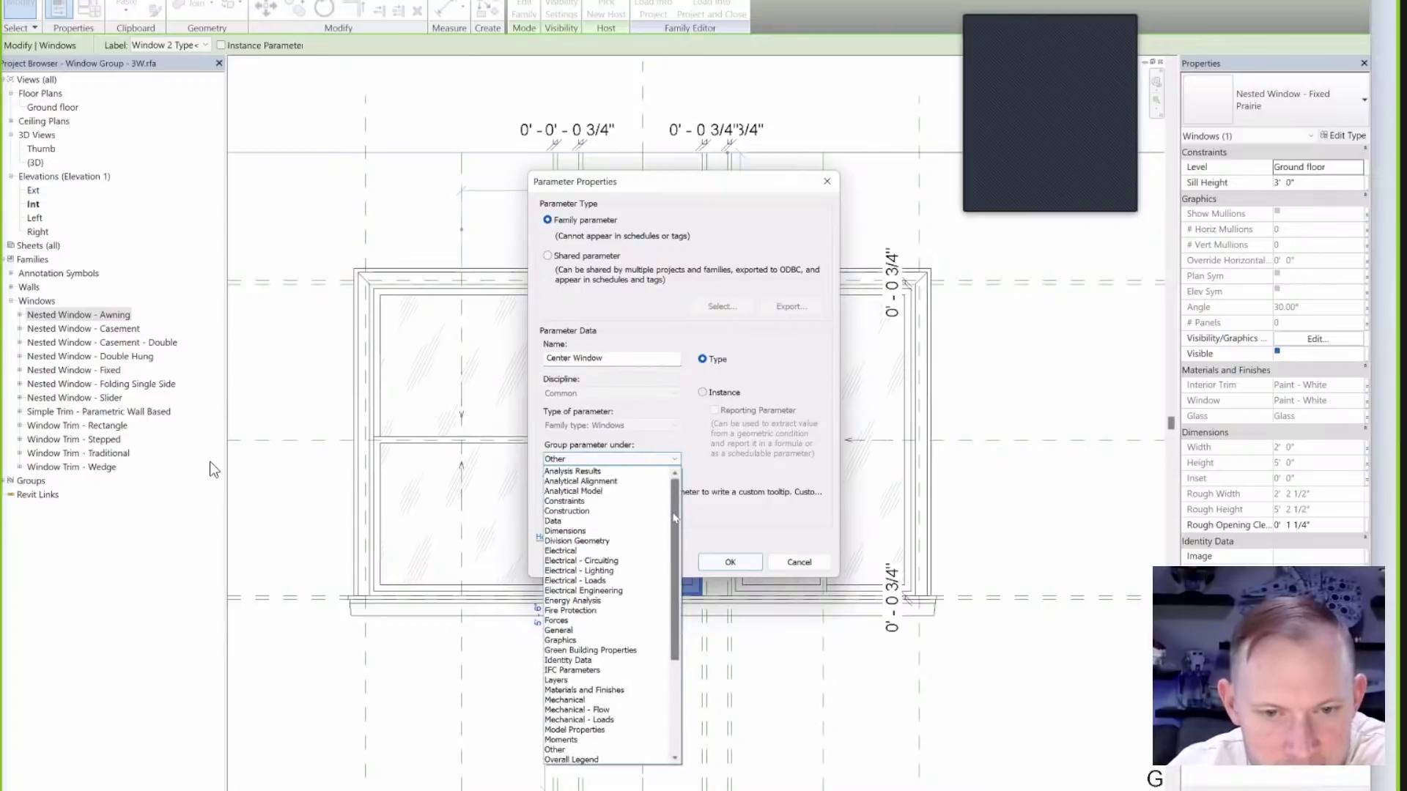
{"action": "left_click", "coordinate": [620, 521]}
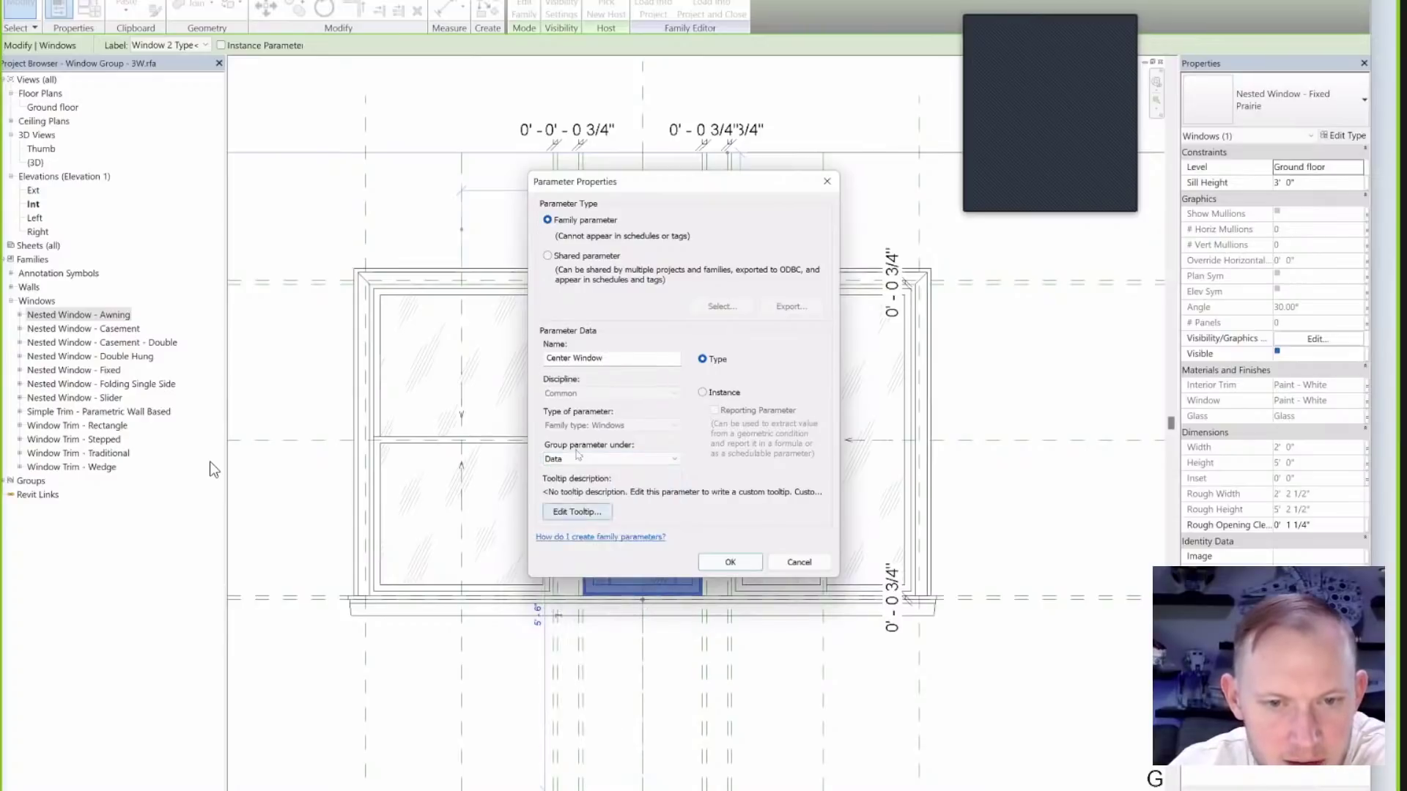
{"action": "left_click", "coordinate": [729, 561]}
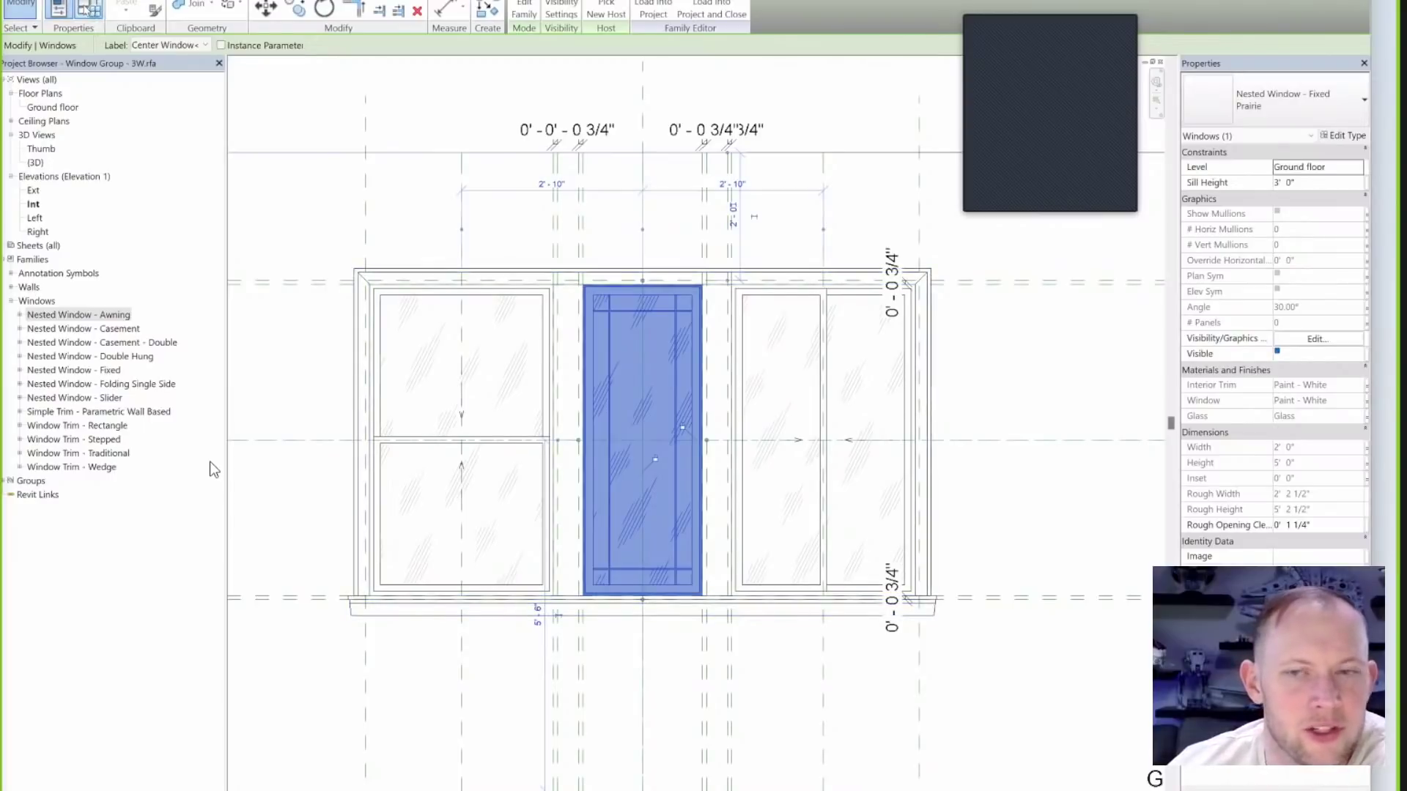
Set the Center Window parameter to Nested Window - Double Hung : Prairie Top in the Family Types, and check the elevation.
{"action": "key", "text": "f"}
{"action": "key", "text": "t"}
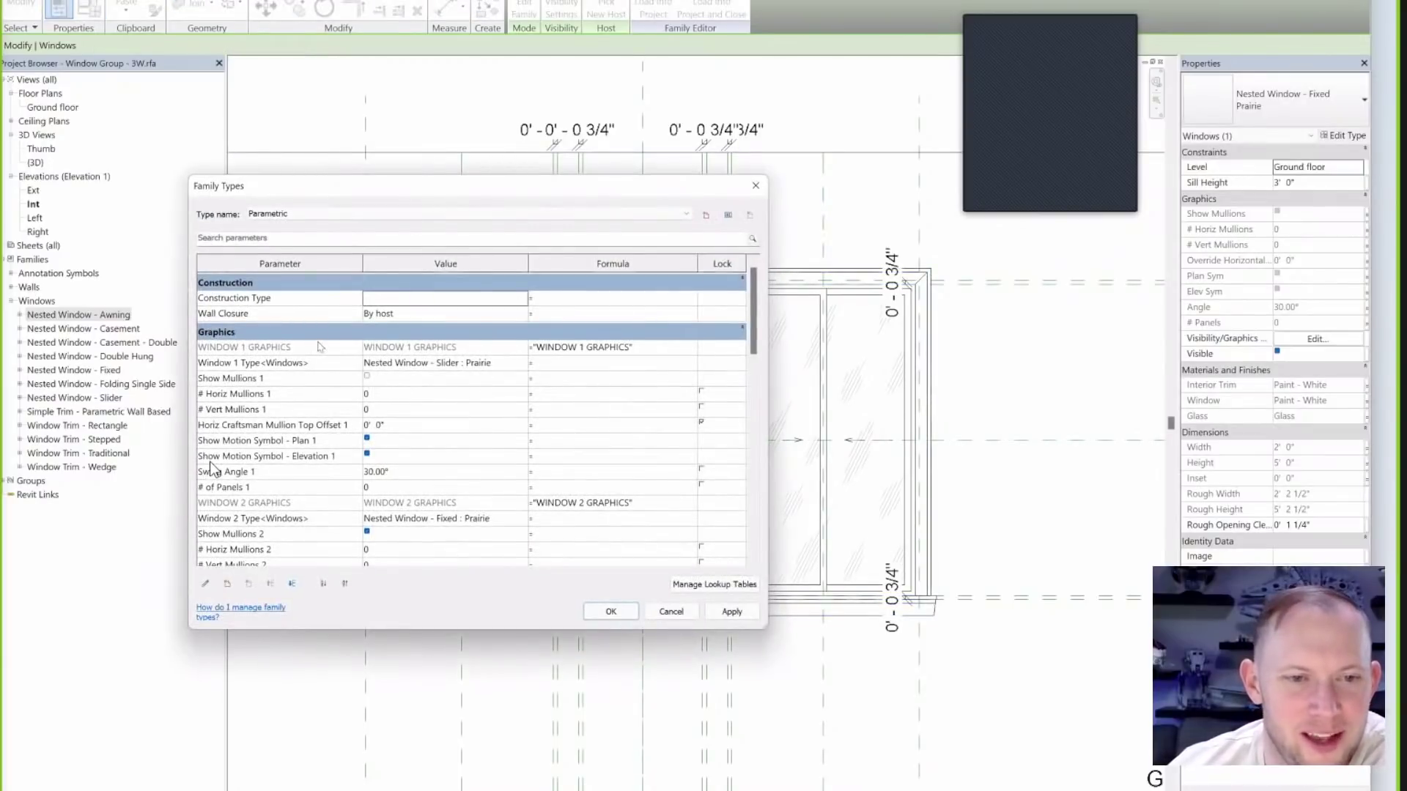
{"action": "scroll", "coordinate": [299, 350], "scroll_direction": "down", "scroll_amount": 10}
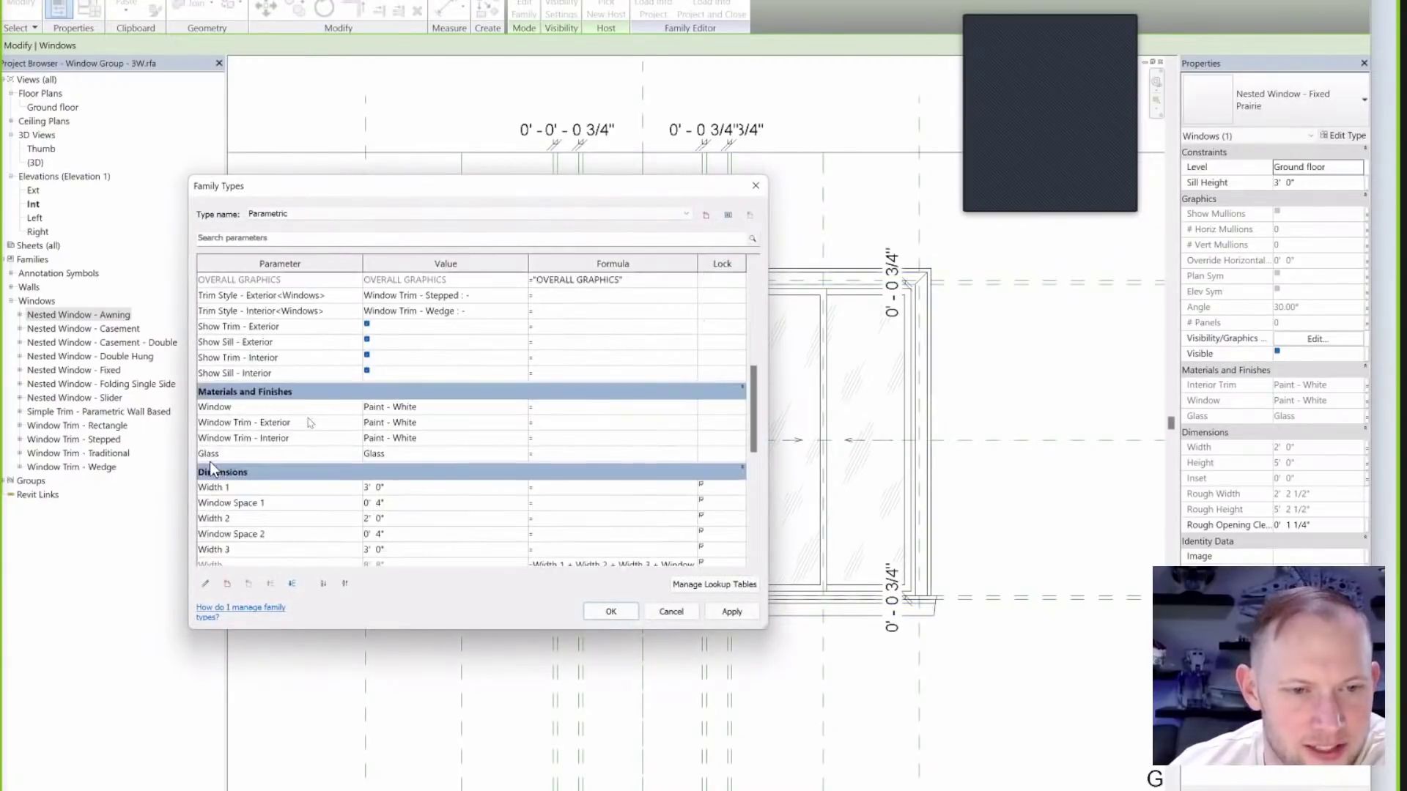
{"action": "scroll", "coordinate": [220, 455], "scroll_direction": "down", "scroll_amount": 10}
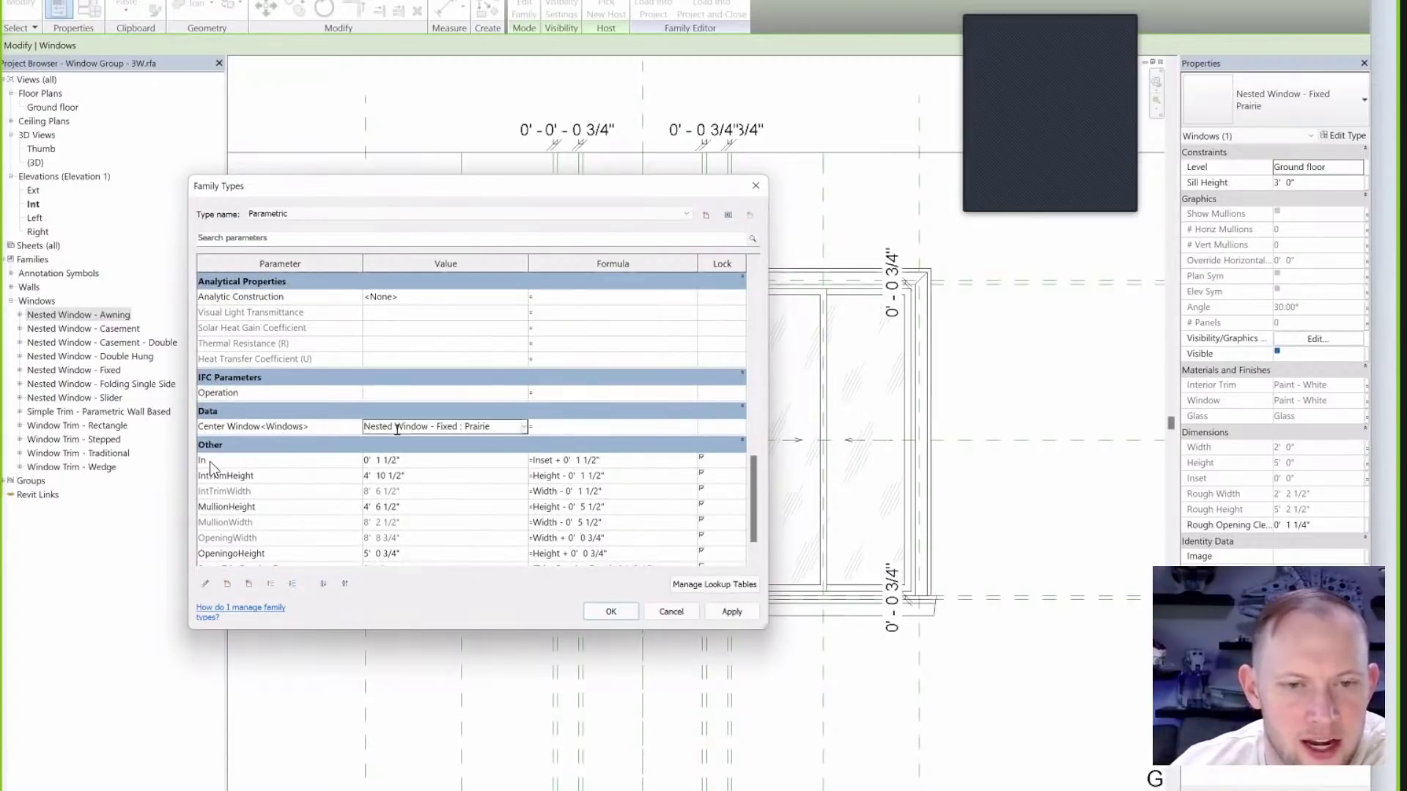
{"action": "left_click", "coordinate": [513, 429]}
{"action": "left_click", "coordinate": [524, 427]}
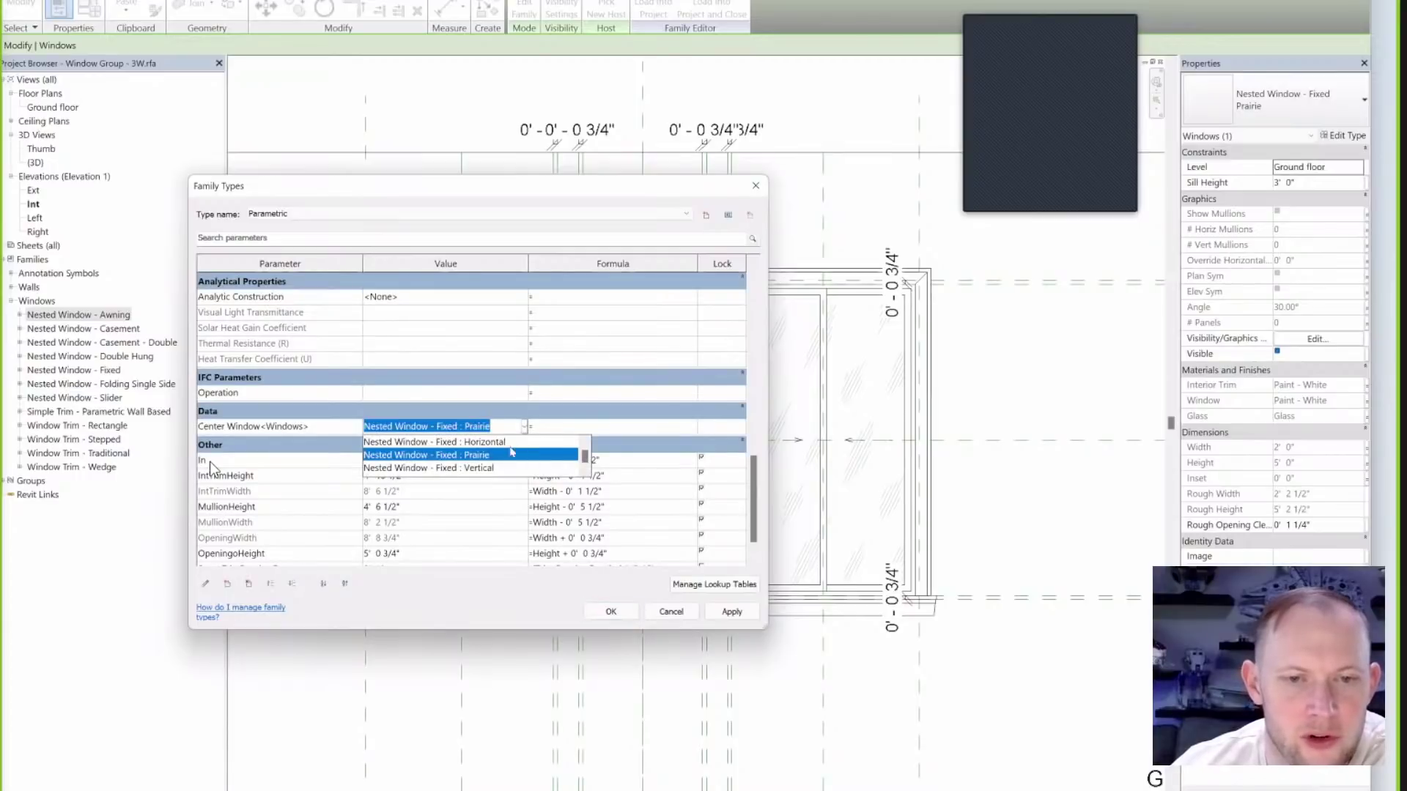
{"action": "scroll", "coordinate": [488, 464], "scroll_direction": "up", "scroll_amount": 1}
{"action": "scroll", "coordinate": [463, 467], "scroll_direction": "down", "scroll_amount": 1}
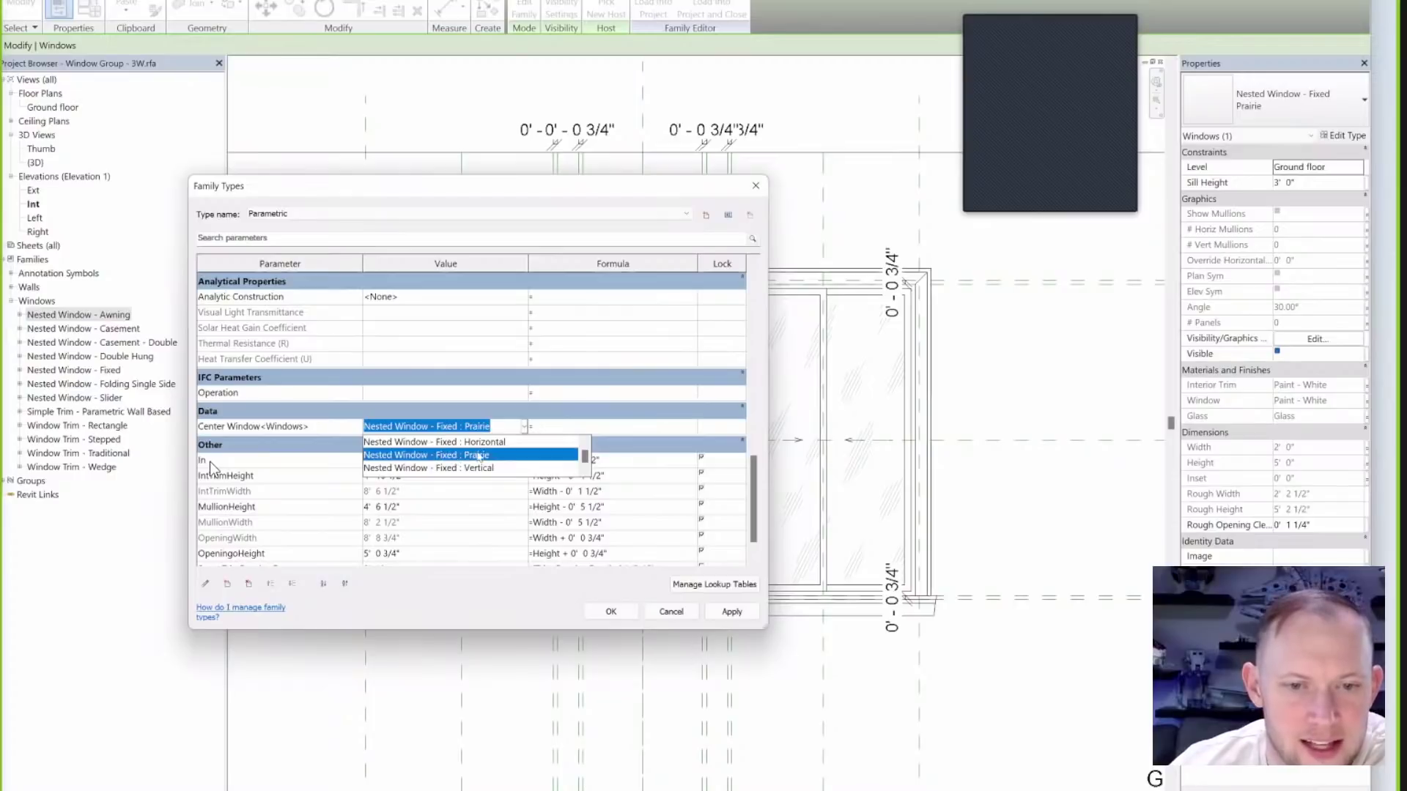
{"action": "scroll", "coordinate": [438, 463], "scroll_direction": "up", "scroll_amount": 1}
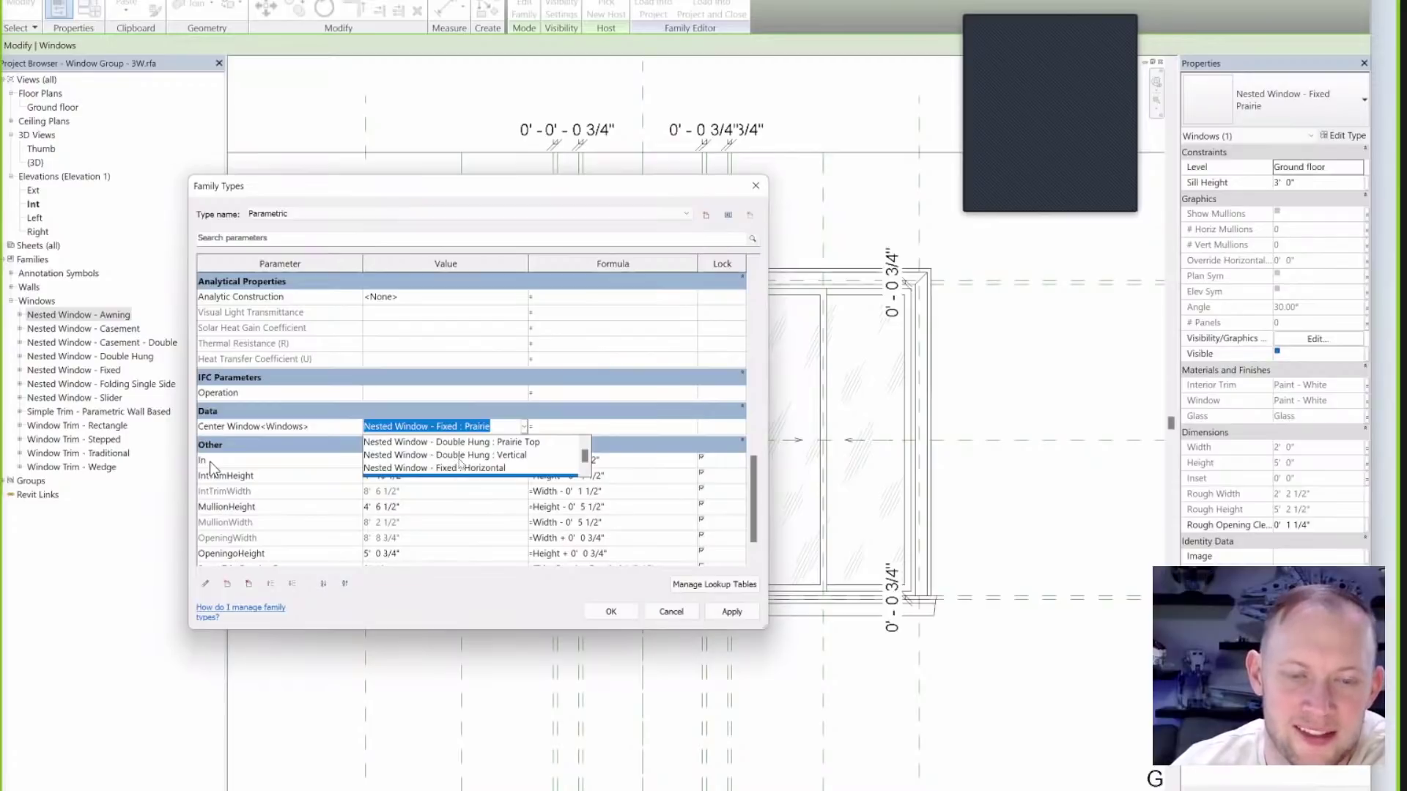
{"action": "scroll", "coordinate": [460, 463], "scroll_direction": "down", "scroll_amount": 1}
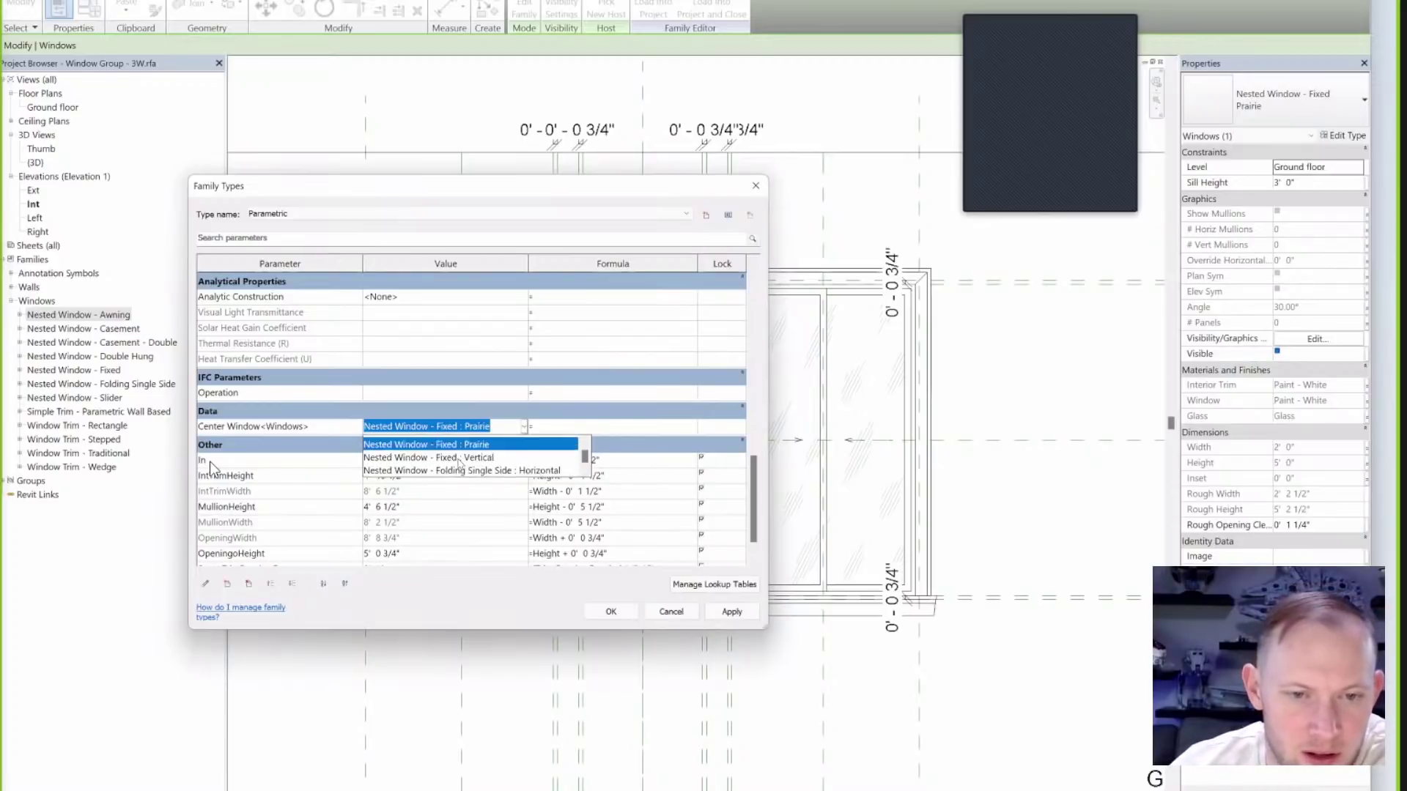
{"action": "scroll", "coordinate": [460, 463], "scroll_direction": "up", "scroll_amount": 1}
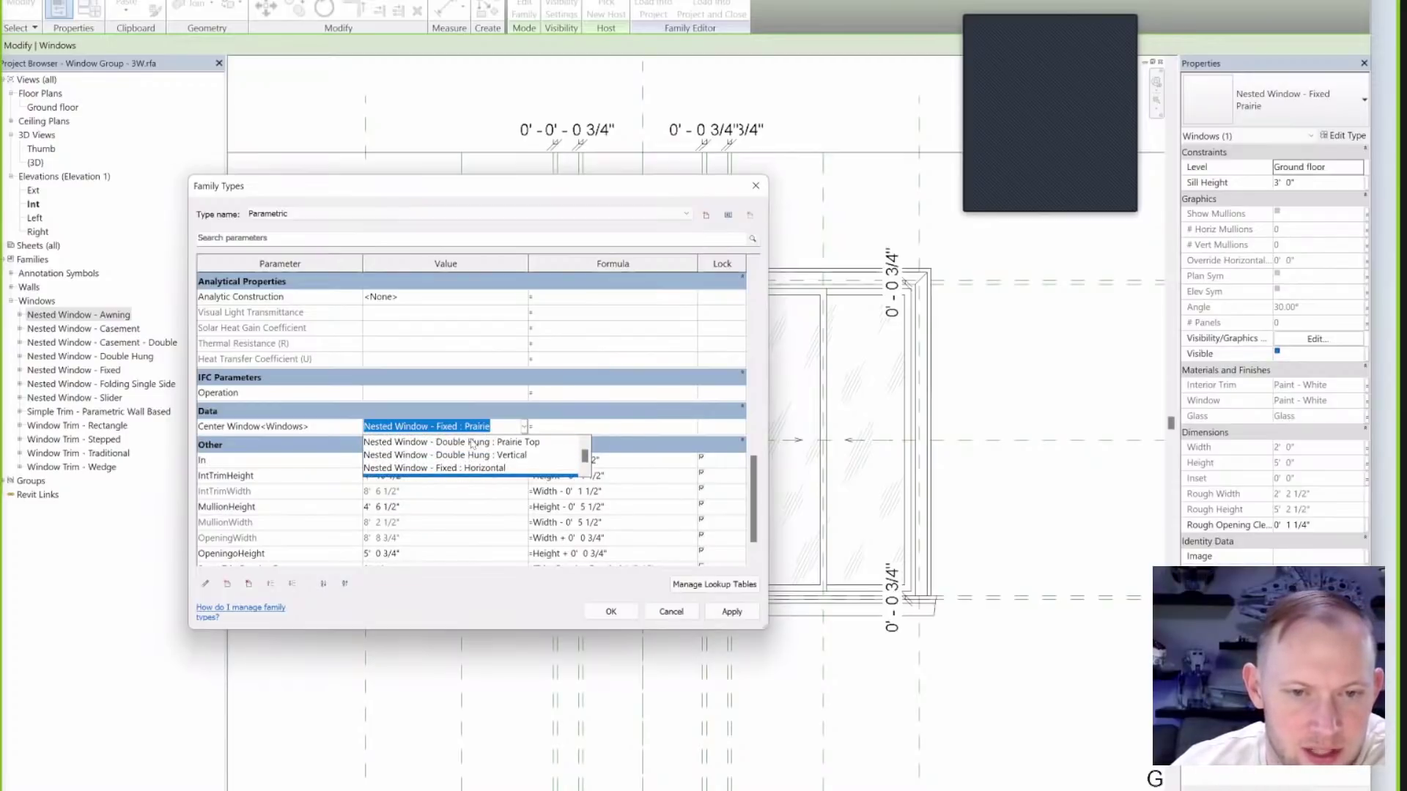
{"action": "left_click", "coordinate": [479, 444]}
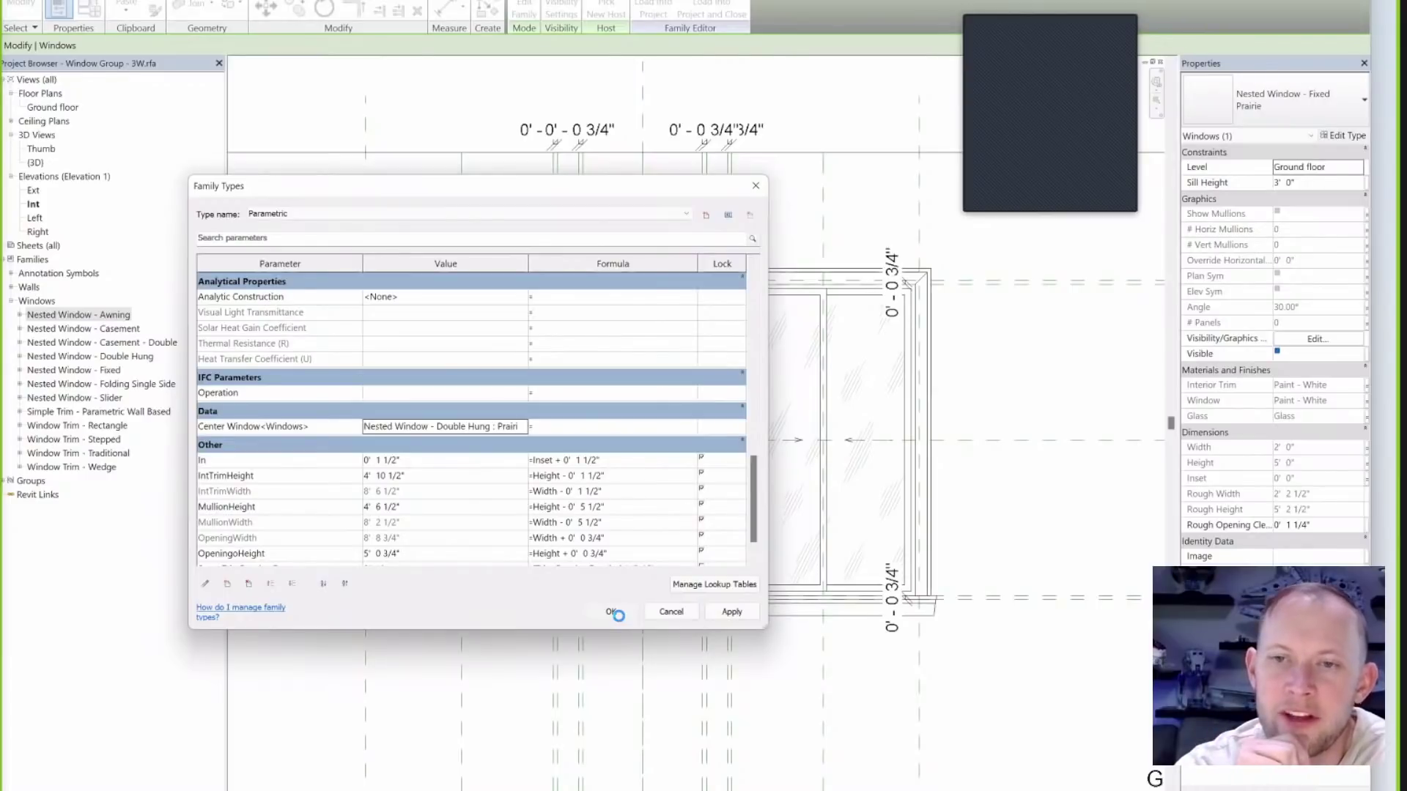
{"action": "left_click", "coordinate": [619, 618]}
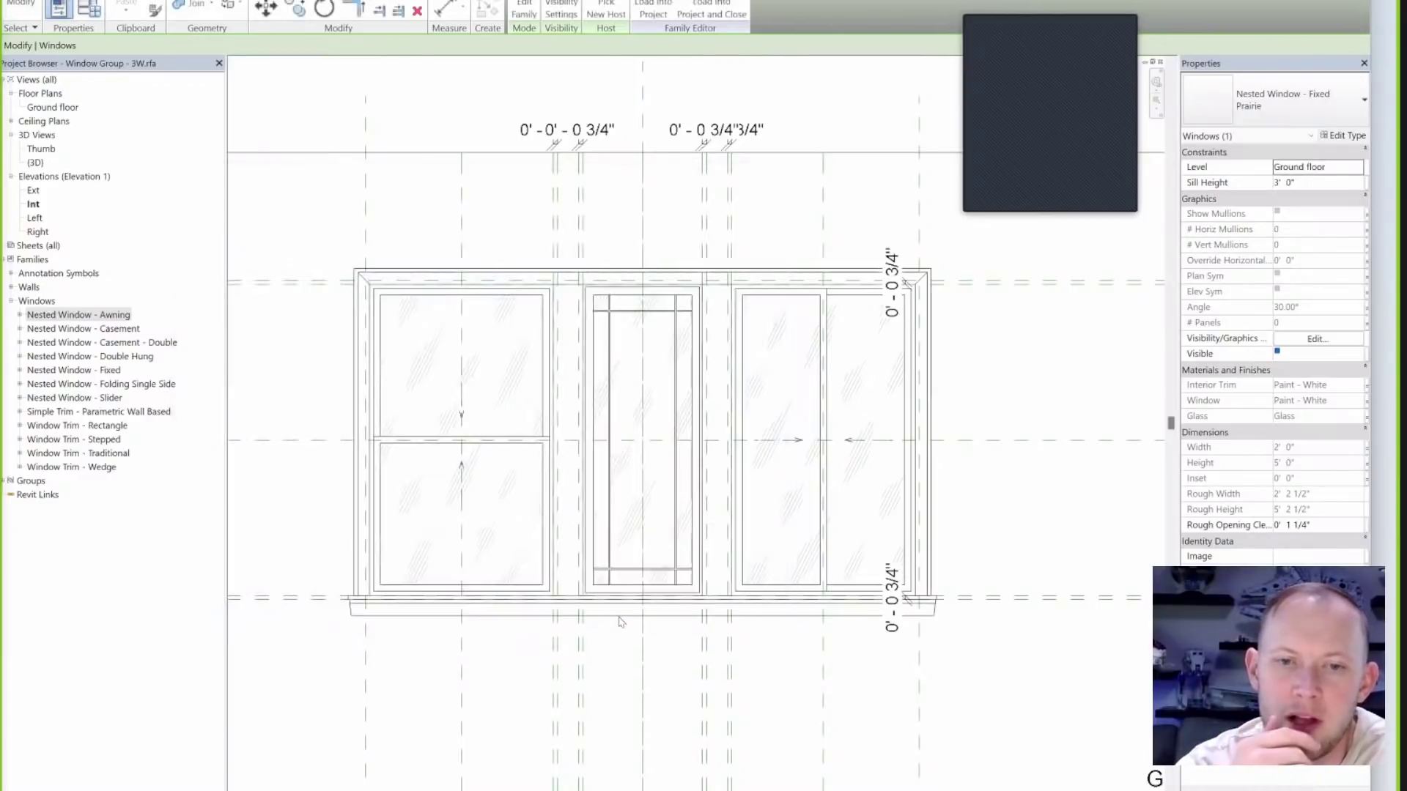
{"action": "scroll", "coordinate": [640, 438], "scroll_direction": "up", "scroll_amount": 2}
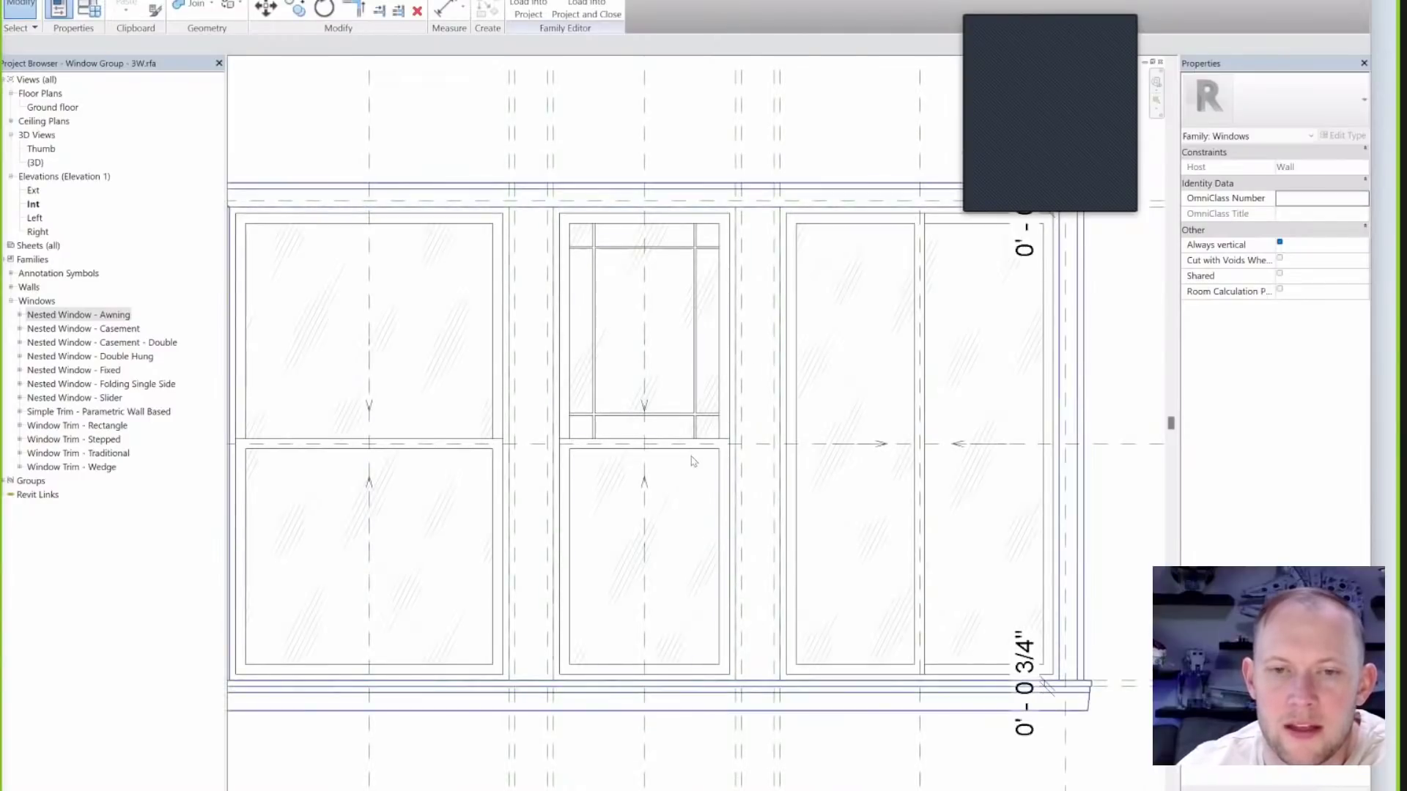
{"action": "scroll", "coordinate": [692, 456], "scroll_direction": "down", "scroll_amount": 2}
{"action": "middle_click_drag", "start_coordinate": [716, 443], "coordinate": [696, 462]}
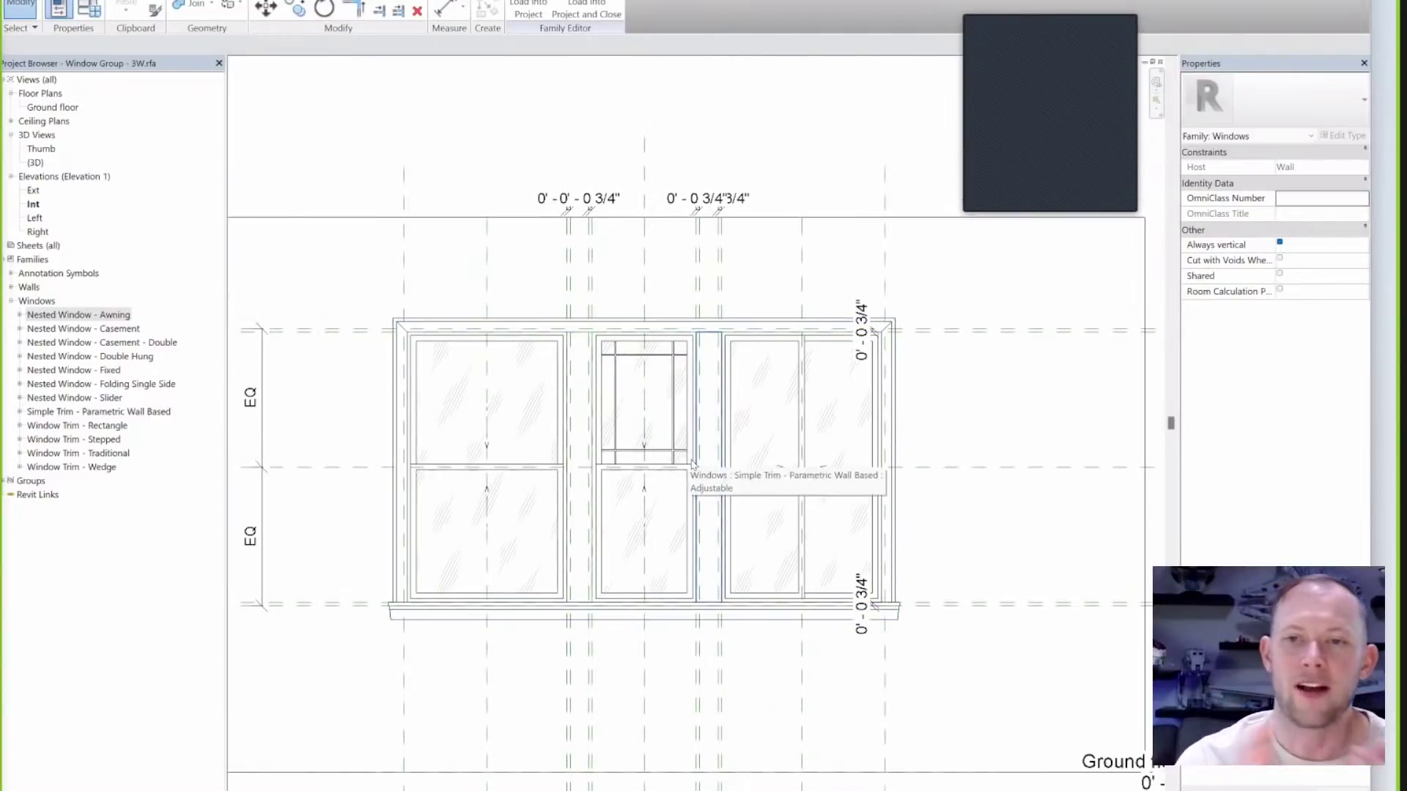
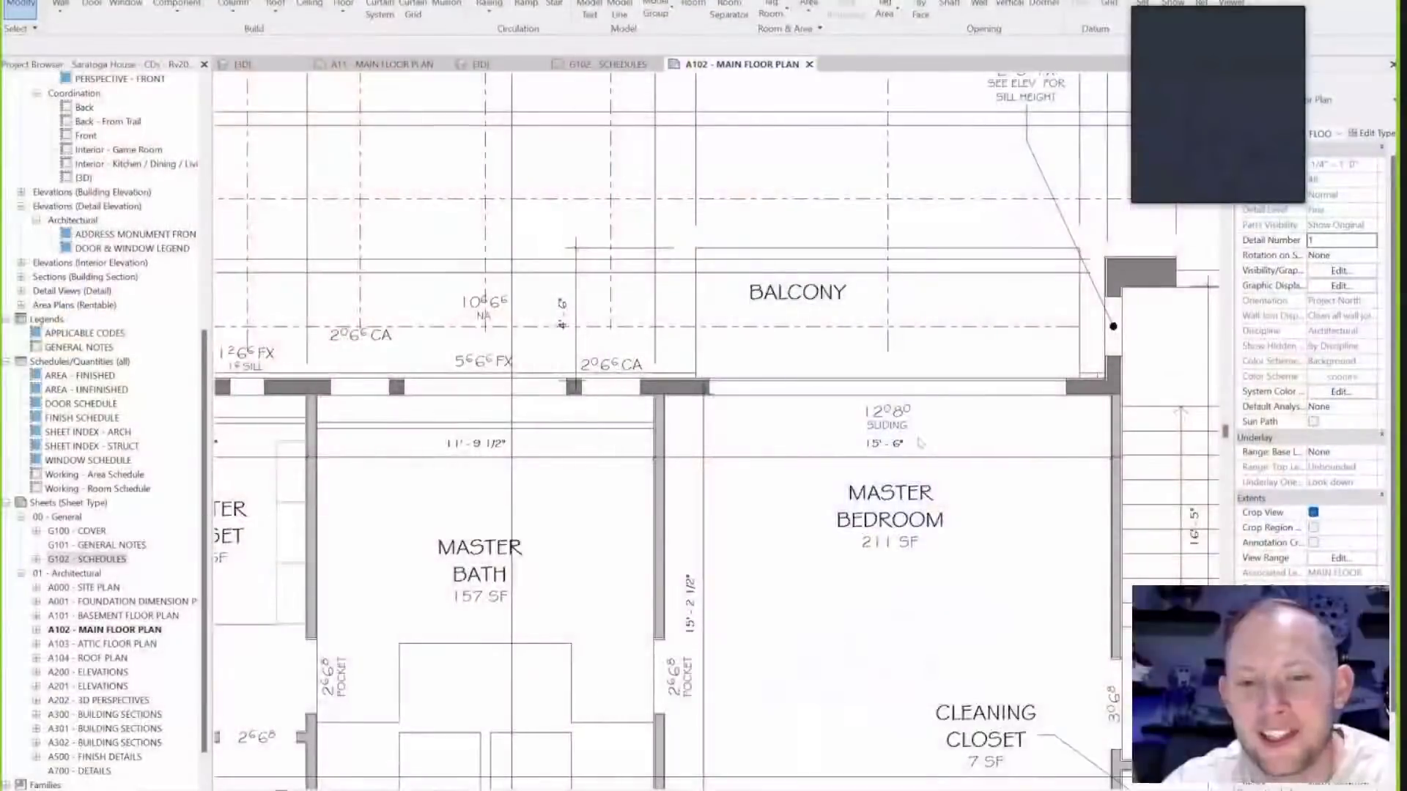
Open the tag family of the master bedroom's sliding door on the main floor plan for editing.
{"action": "scroll", "coordinate": [840, 458], "scroll_direction": "up", "scroll_amount": 3}
{"action": "middle_click_drag", "start_coordinate": [927, 438], "coordinate": [840, 457]}
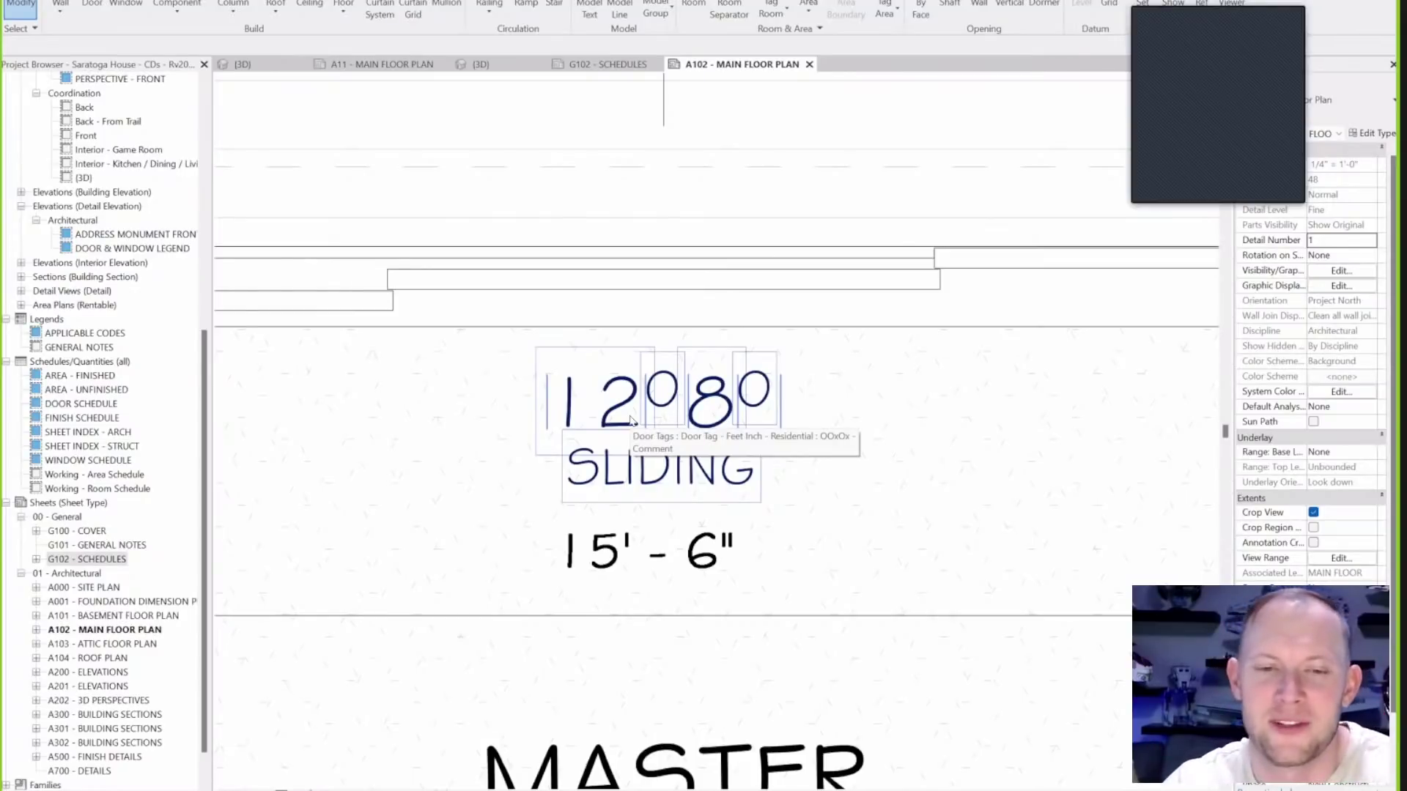
{"action": "scroll", "coordinate": [856, 485], "scroll_direction": "down", "scroll_amount": 4}
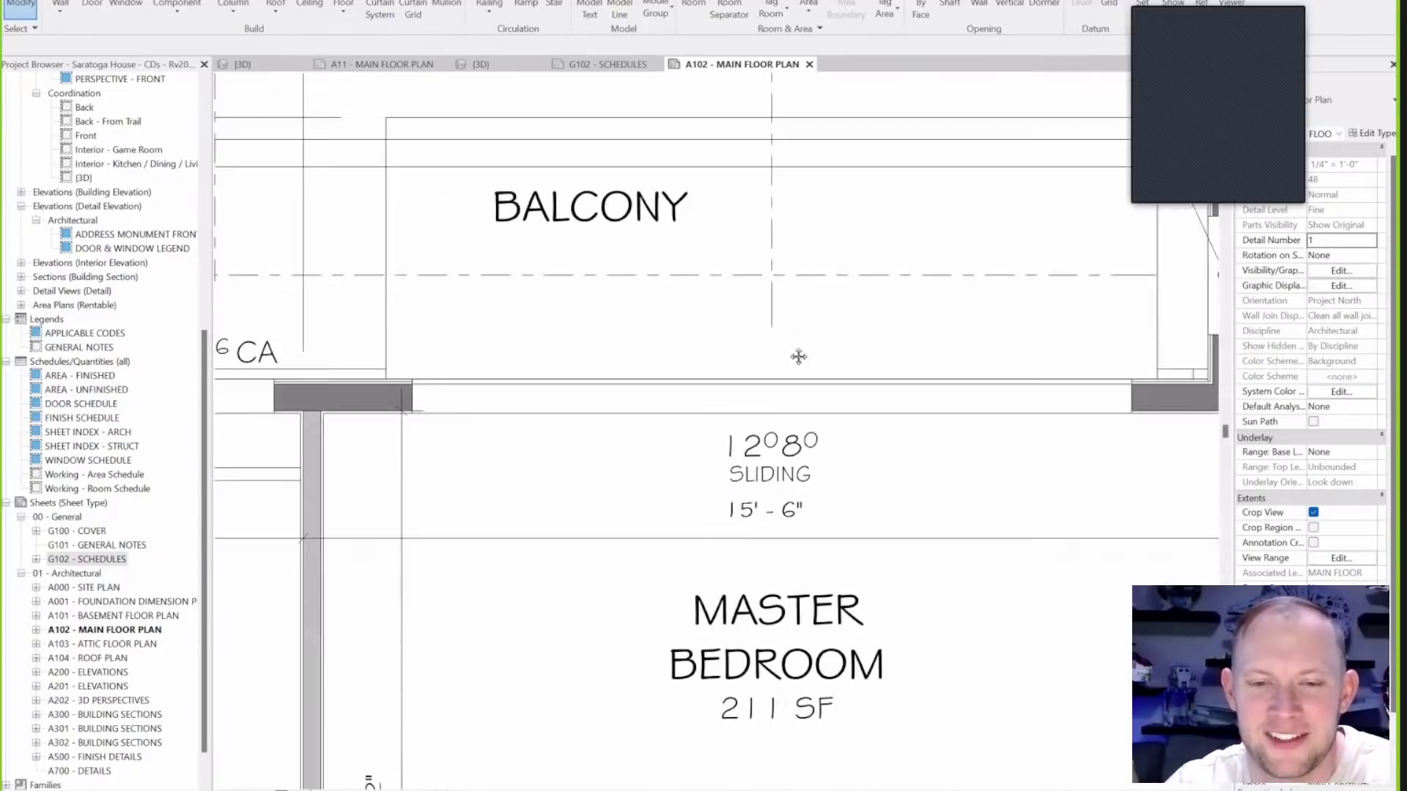
{"action": "scroll", "coordinate": [799, 357], "scroll_direction": "down", "scroll_amount": 1}
{"action": "middle_click_drag", "start_coordinate": [799, 357], "coordinate": [693, 214]}
{"action": "scroll", "coordinate": [695, 331], "scroll_direction": "up", "scroll_amount": 4}
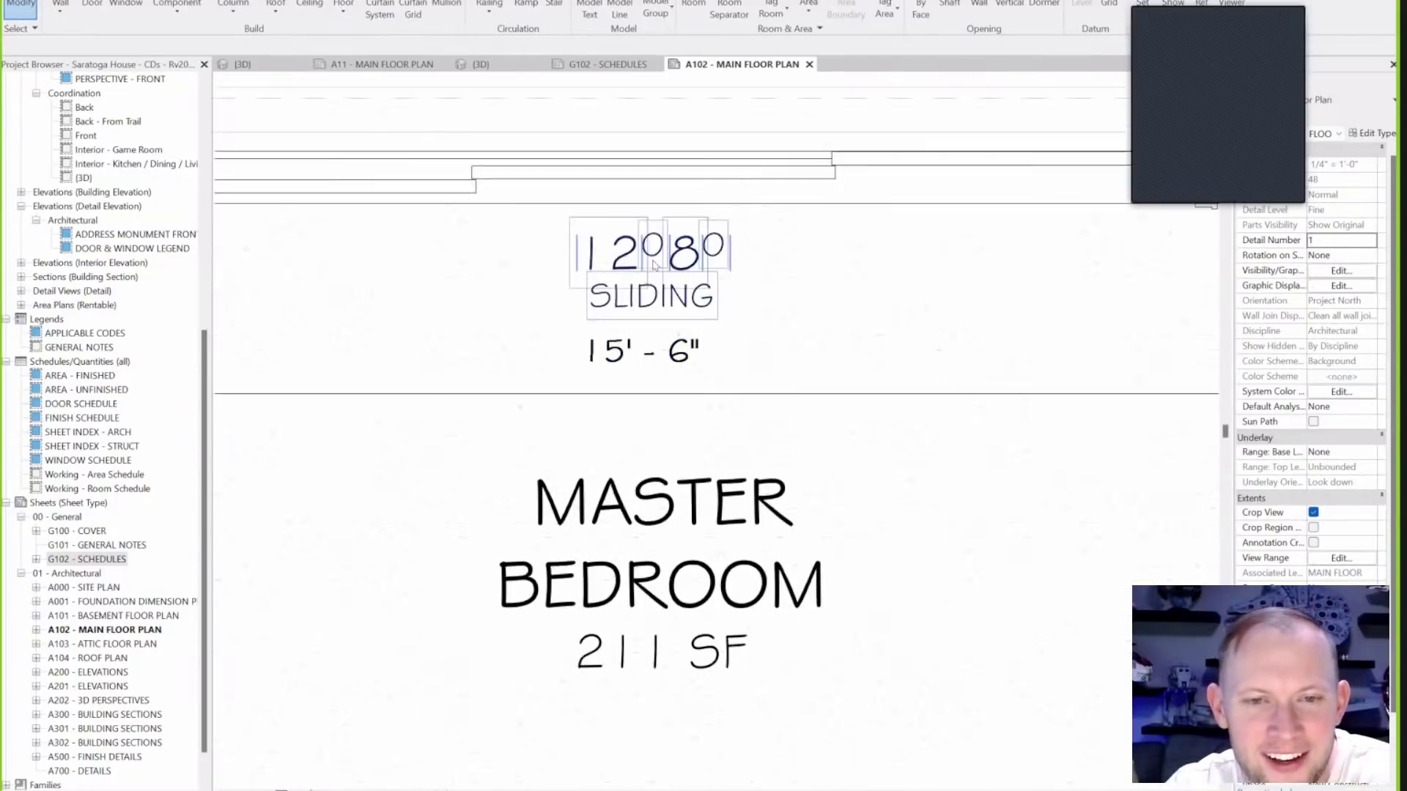
{"action": "left_click", "coordinate": [655, 265]}
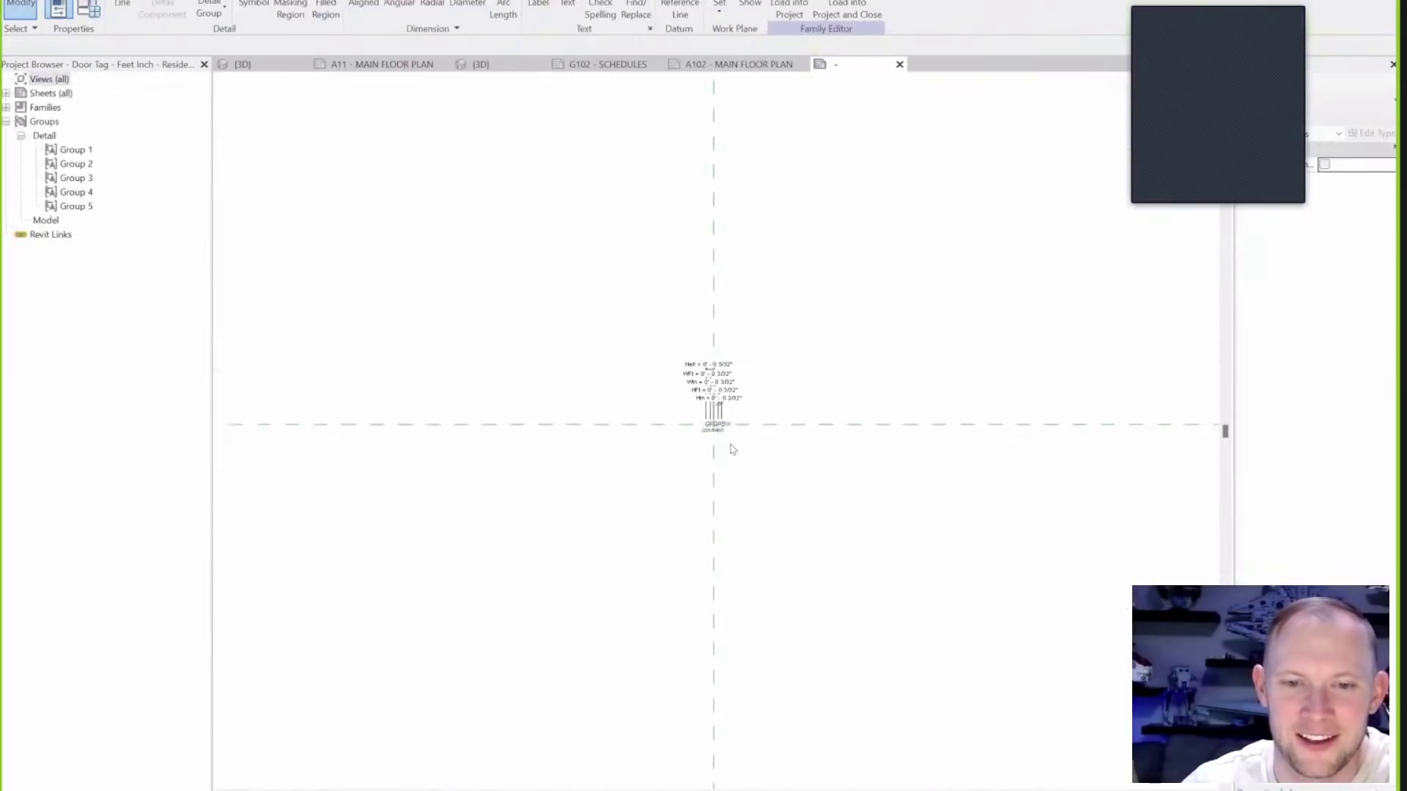
Examine the door tag's digit labels, comment label, reference lines and width and height dimensions around the tag's origin.
{"action": "scroll", "coordinate": [716, 435], "scroll_direction": "up", "scroll_amount": 6}
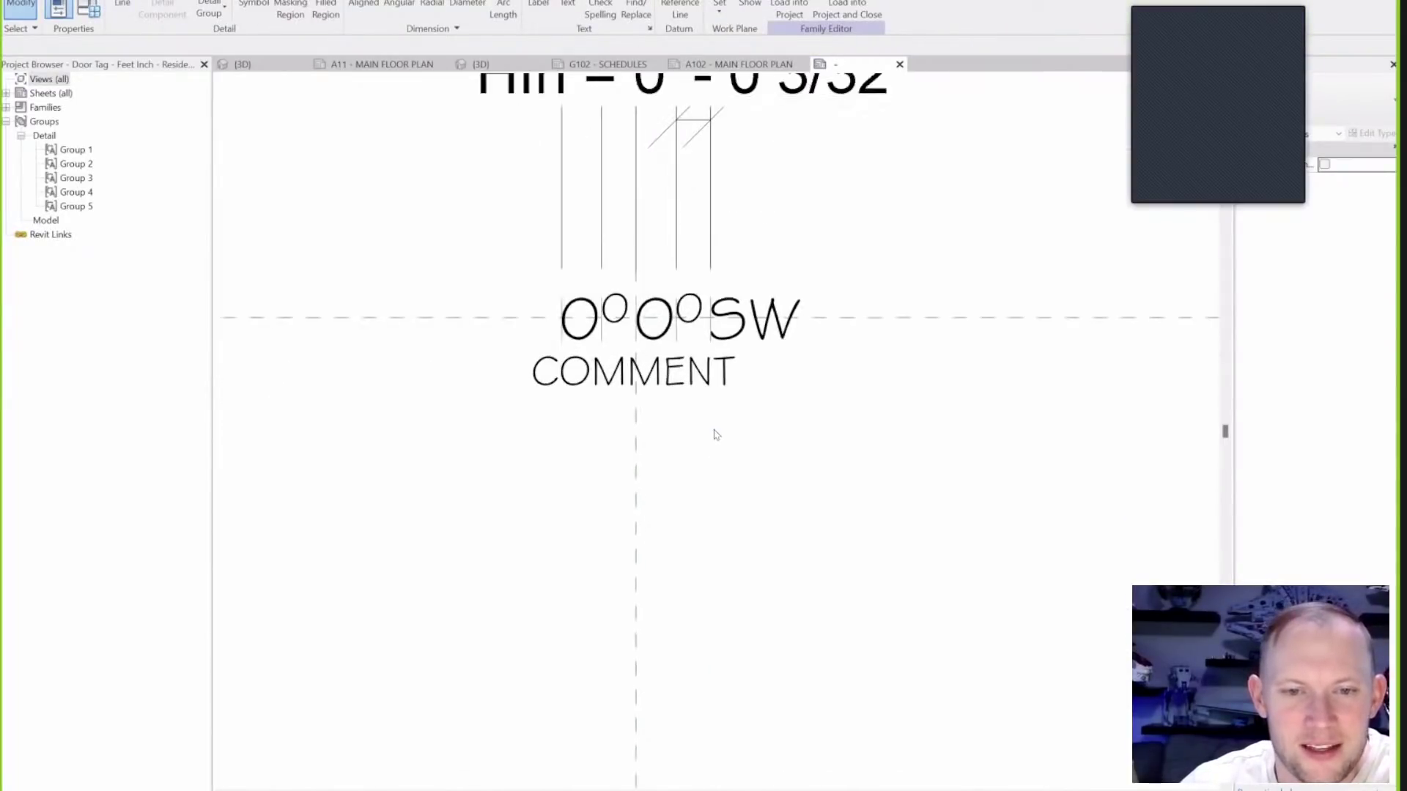
{"action": "scroll", "coordinate": [763, 360], "scroll_direction": "up", "scroll_amount": 1}
{"action": "middle_click_drag", "start_coordinate": [881, 394], "coordinate": [978, 528]}
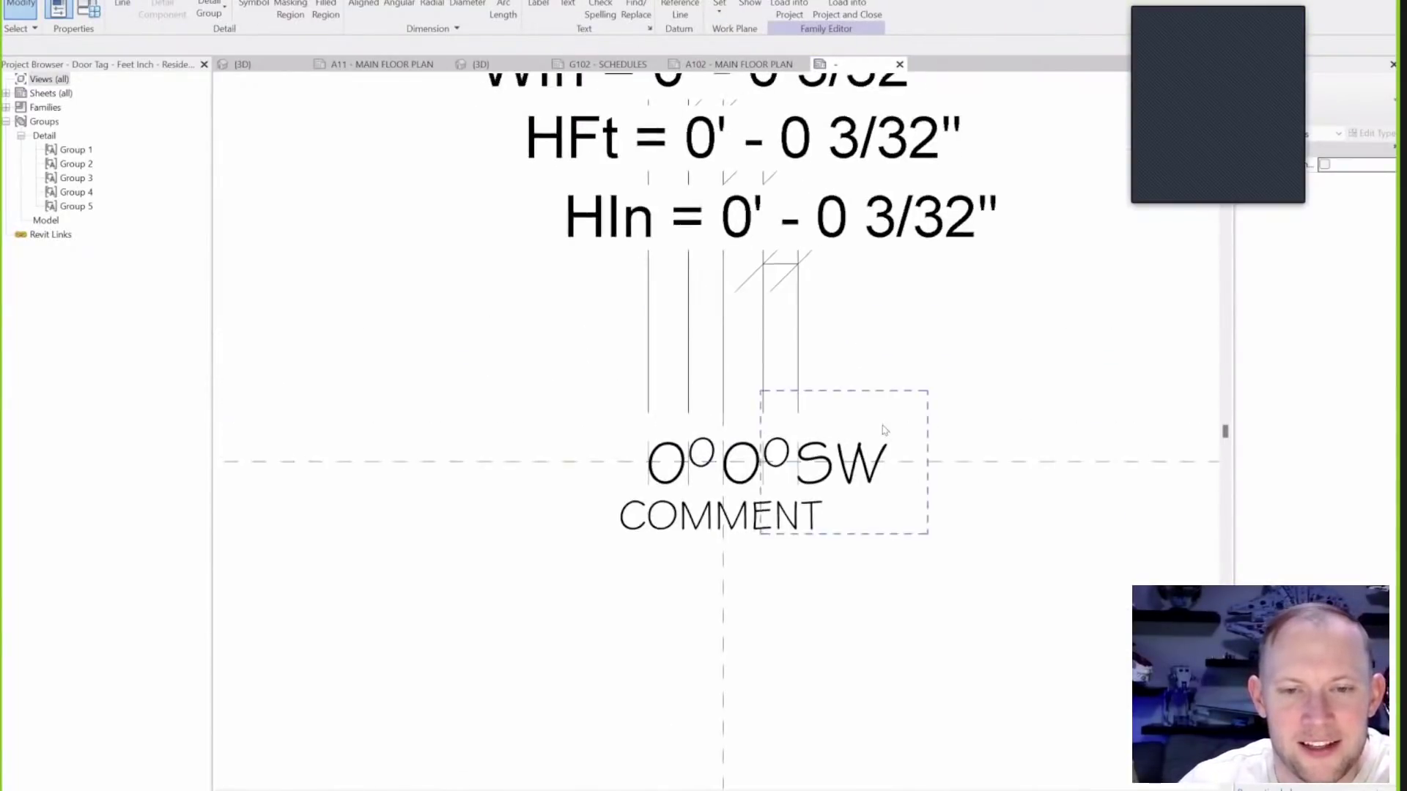
{"action": "scroll", "coordinate": [875, 429], "scroll_direction": "down", "scroll_amount": 1}
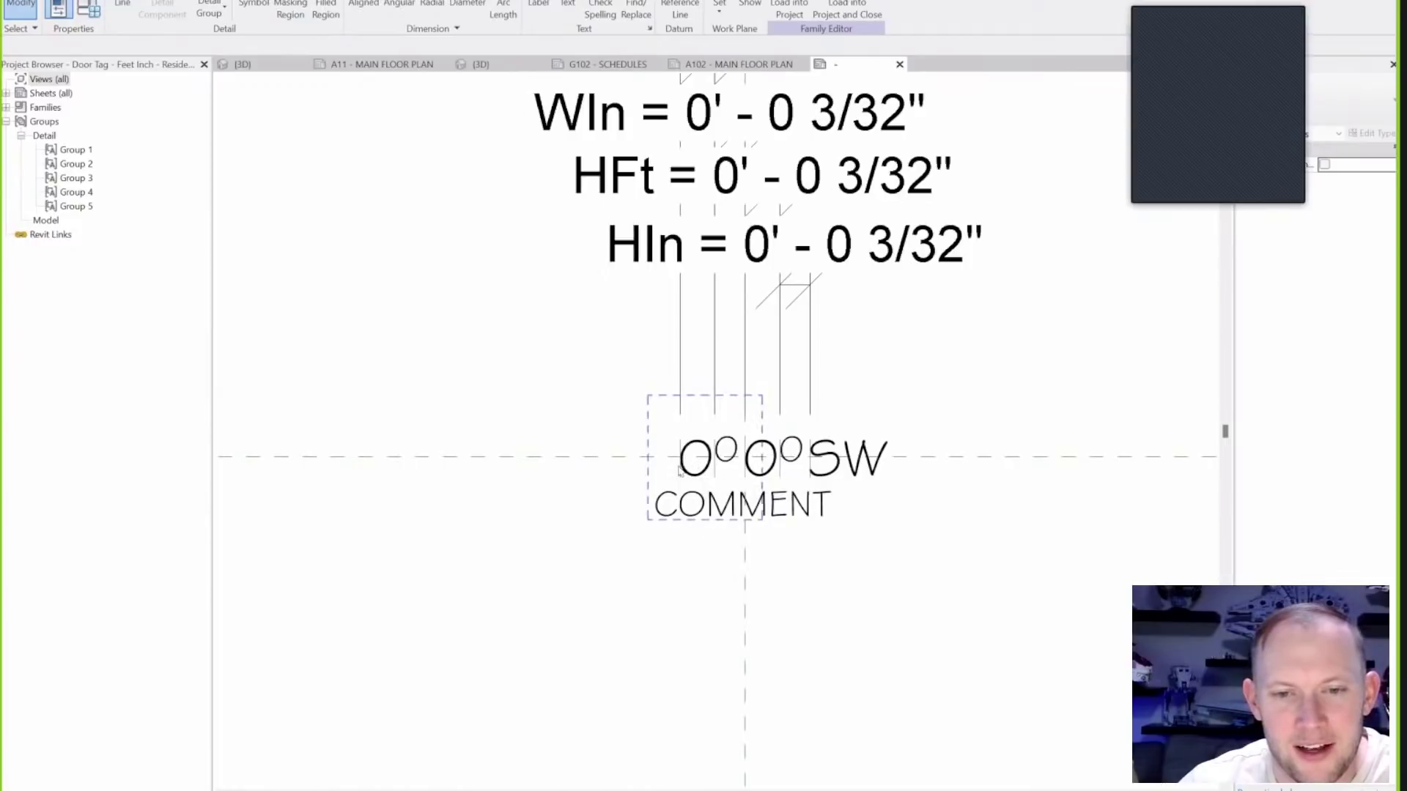
{"action": "left_click", "coordinate": [839, 505]}
{"action": "key", "text": "Escape"}
{"action": "scroll", "coordinate": [723, 445], "scroll_direction": "up", "scroll_amount": 2}
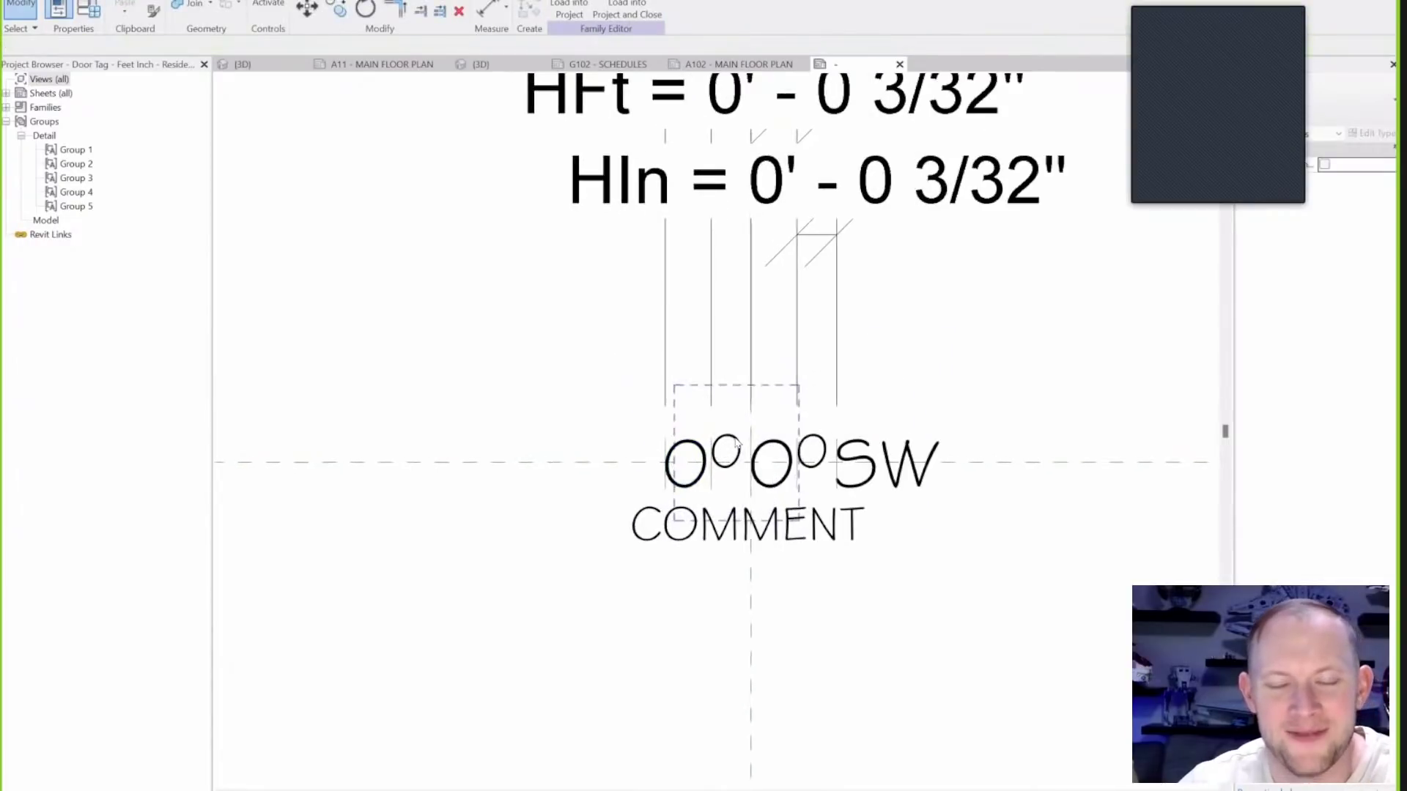
{"action": "scroll", "coordinate": [813, 432], "scroll_direction": "down", "scroll_amount": 1}
{"action": "middle_click_drag", "start_coordinate": [799, 440], "coordinate": [717, 452]}
{"action": "scroll", "coordinate": [696, 469], "scroll_direction": "up", "scroll_amount": 1}
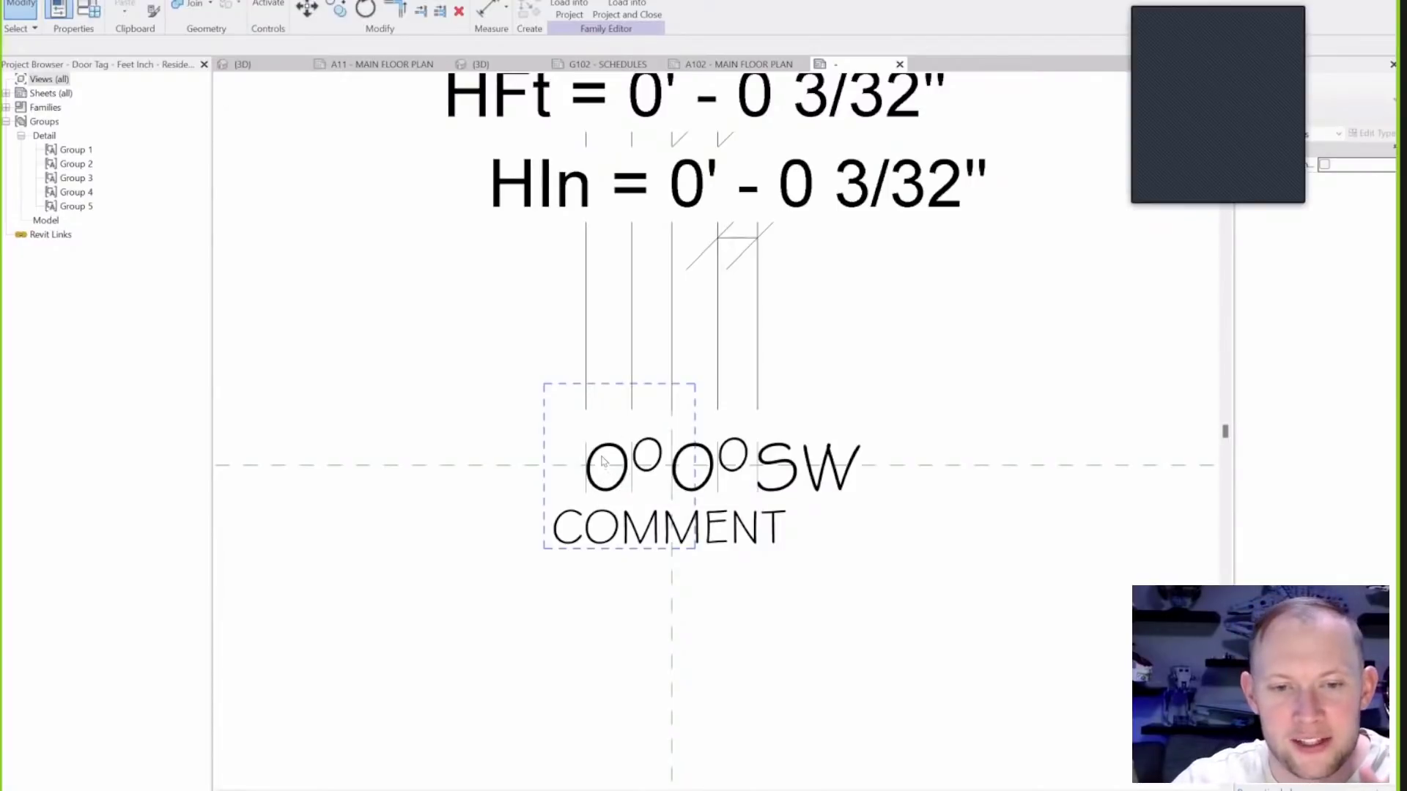
Start a new label below the tag, look through the available category parameters, and cancel the placement.
{"action": "left_click", "coordinate": [609, 450]}
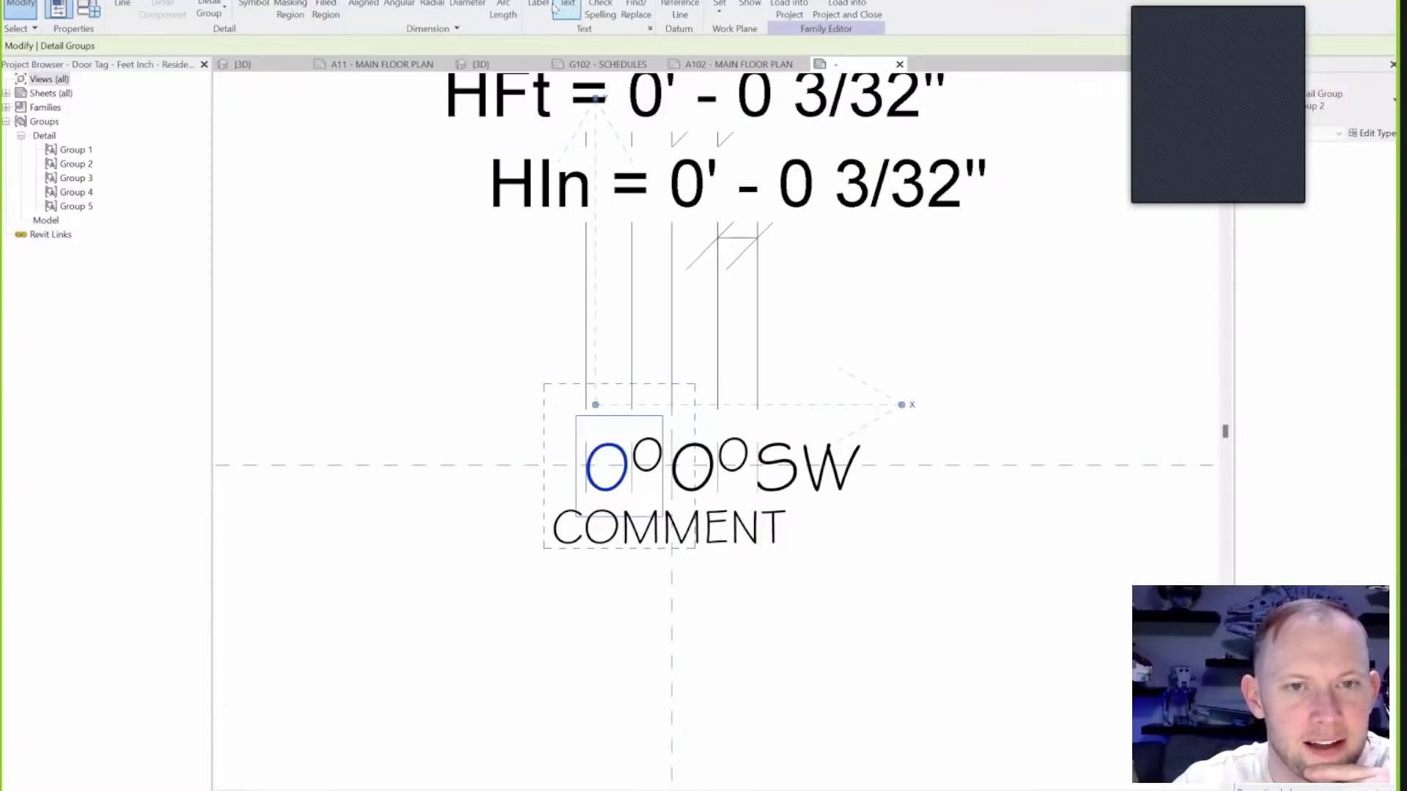
{"action": "left_click", "coordinate": [539, 6]}
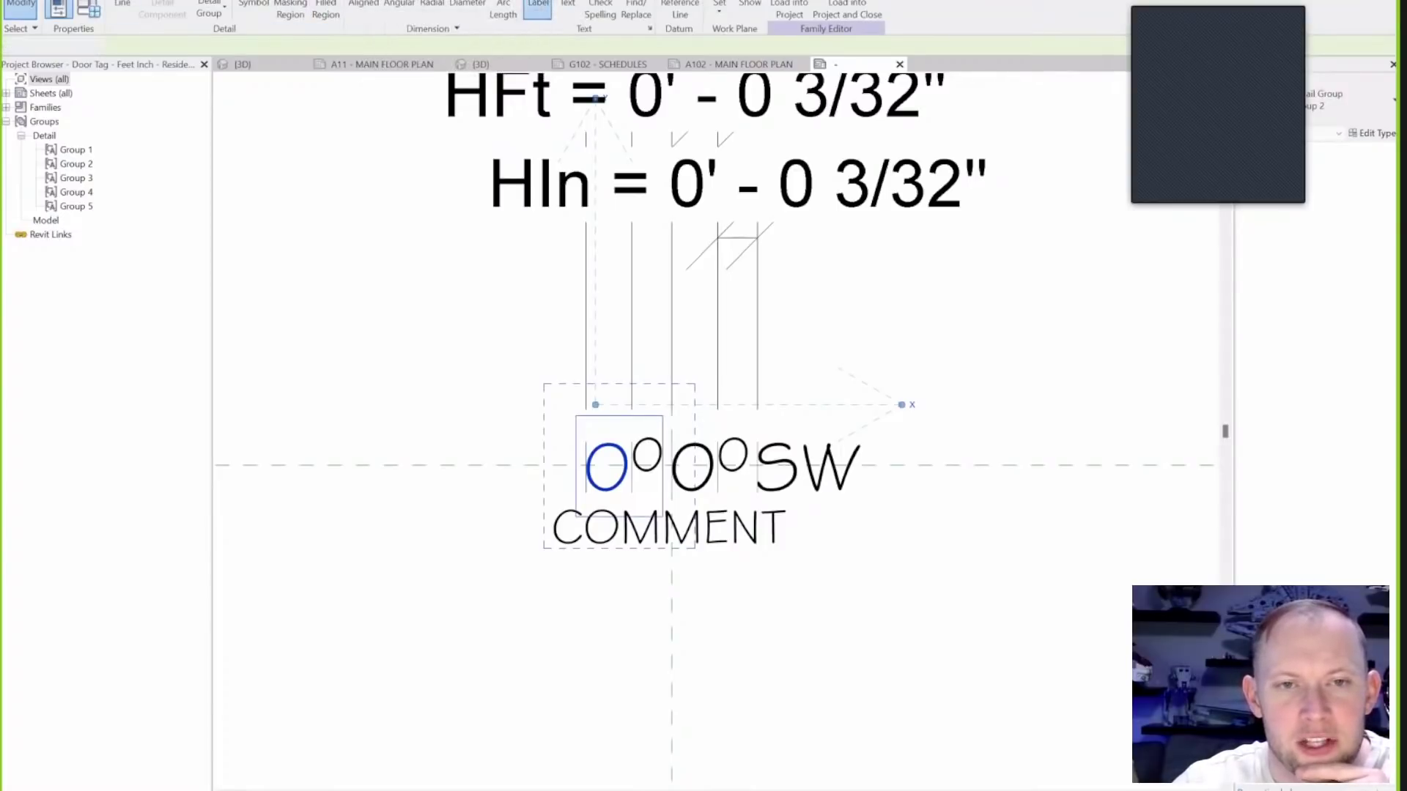
{"action": "left_click", "coordinate": [942, 656]}
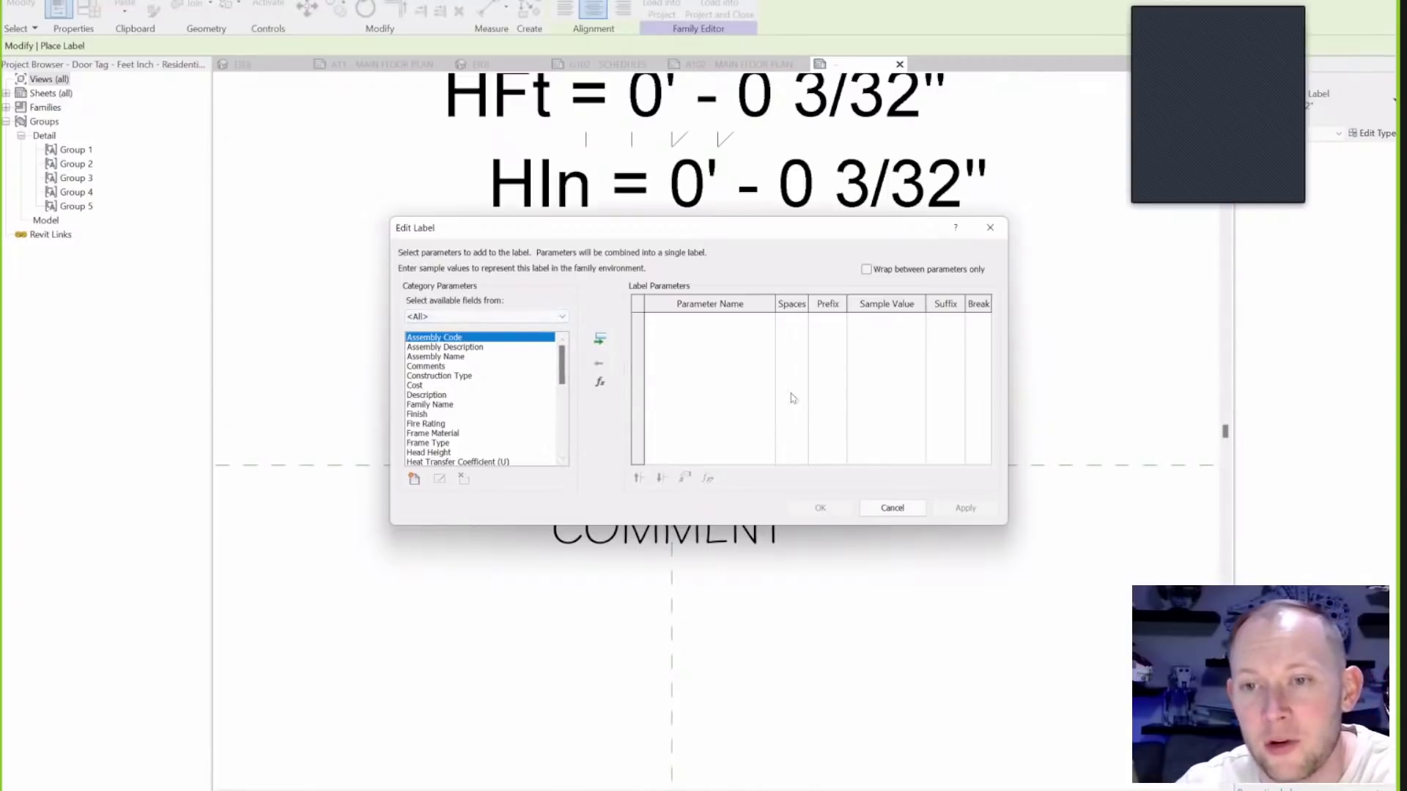
{"action": "mouse_move", "coordinate": [559, 374]}
{"action": "left_mouse_down"}
{"action": "mouse_move", "coordinate": [558, 423]}
{"action": "mouse_move", "coordinate": [539, 382]}
{"action": "left_mouse_up"}
{"action": "key", "text": "ctrl"}
{"action": "key", "text": "ctrl"}
{"action": "scroll", "coordinate": [540, 375], "scroll_direction": "down", "scroll_amount": 5}
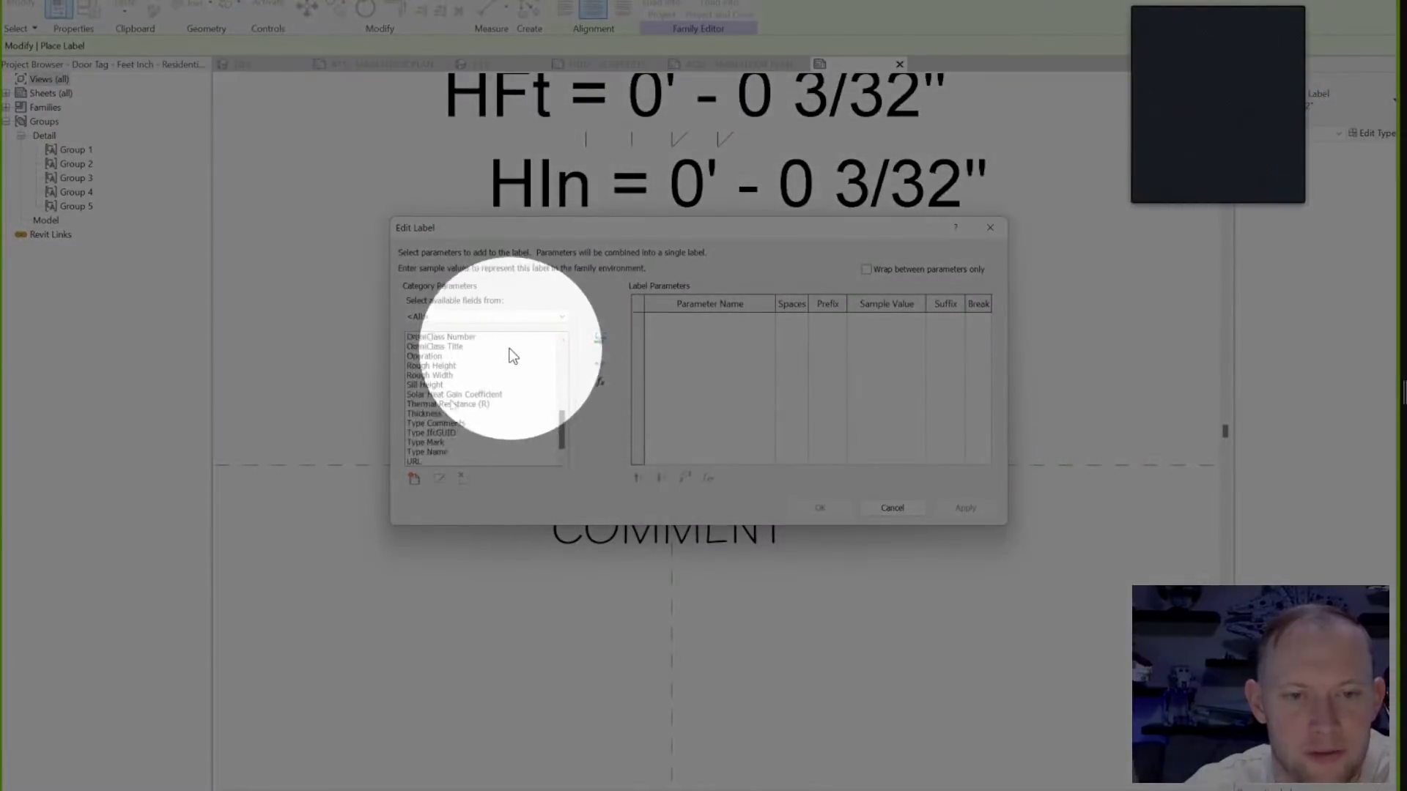
{"action": "scroll", "coordinate": [503, 367], "scroll_direction": "up", "scroll_amount": 10}
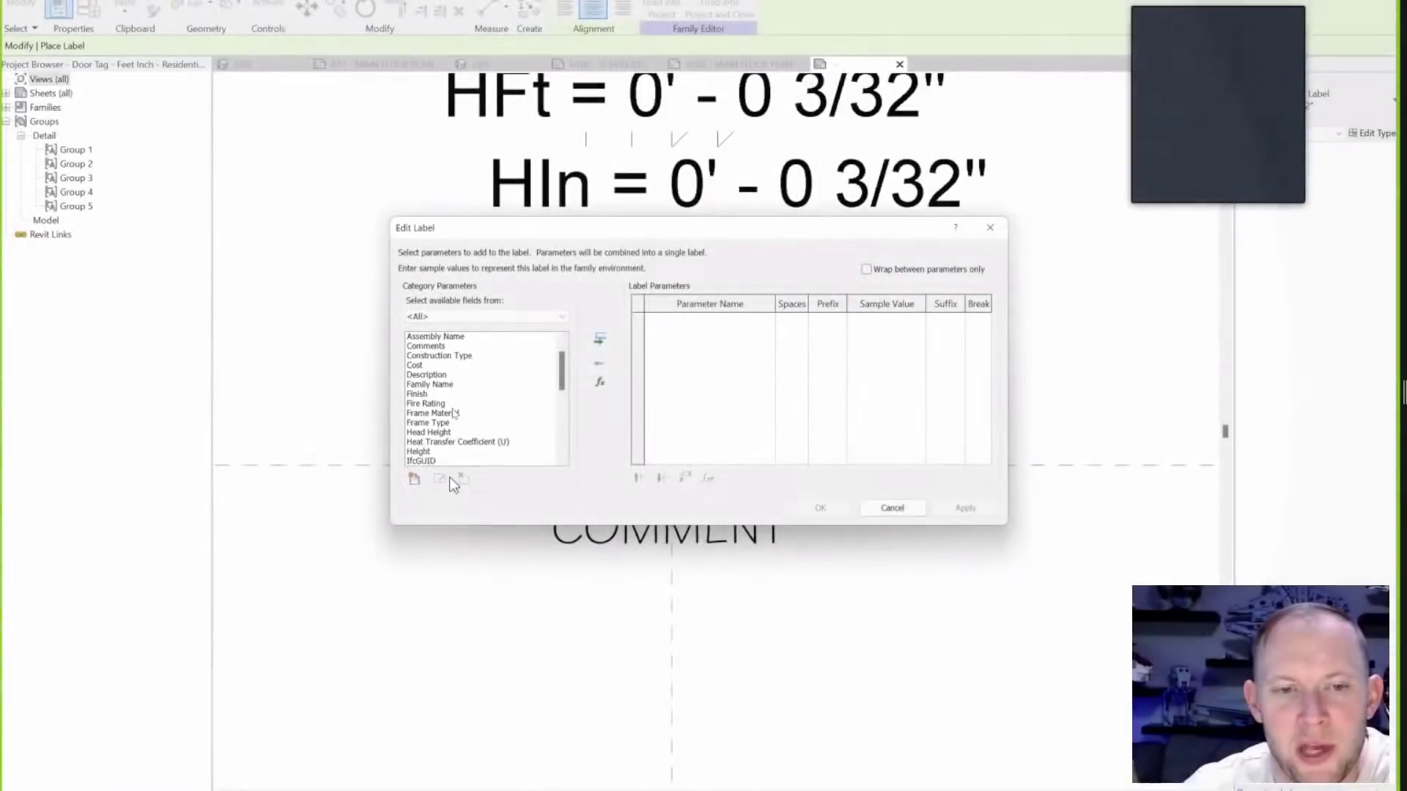
{"action": "scroll", "coordinate": [453, 412], "scroll_direction": "down", "scroll_amount": 3}
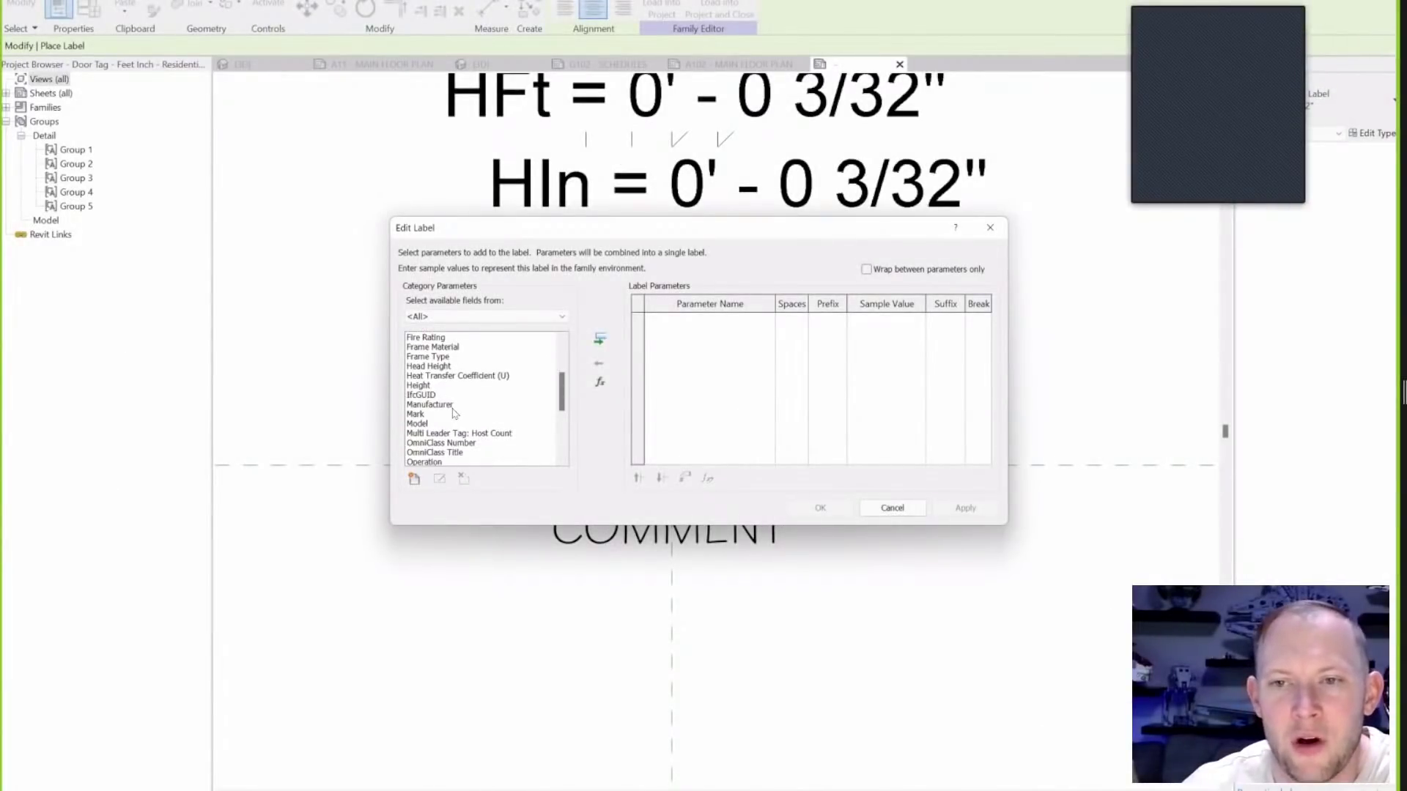
{"action": "scroll", "coordinate": [444, 414], "scroll_direction": "down", "scroll_amount": 3}
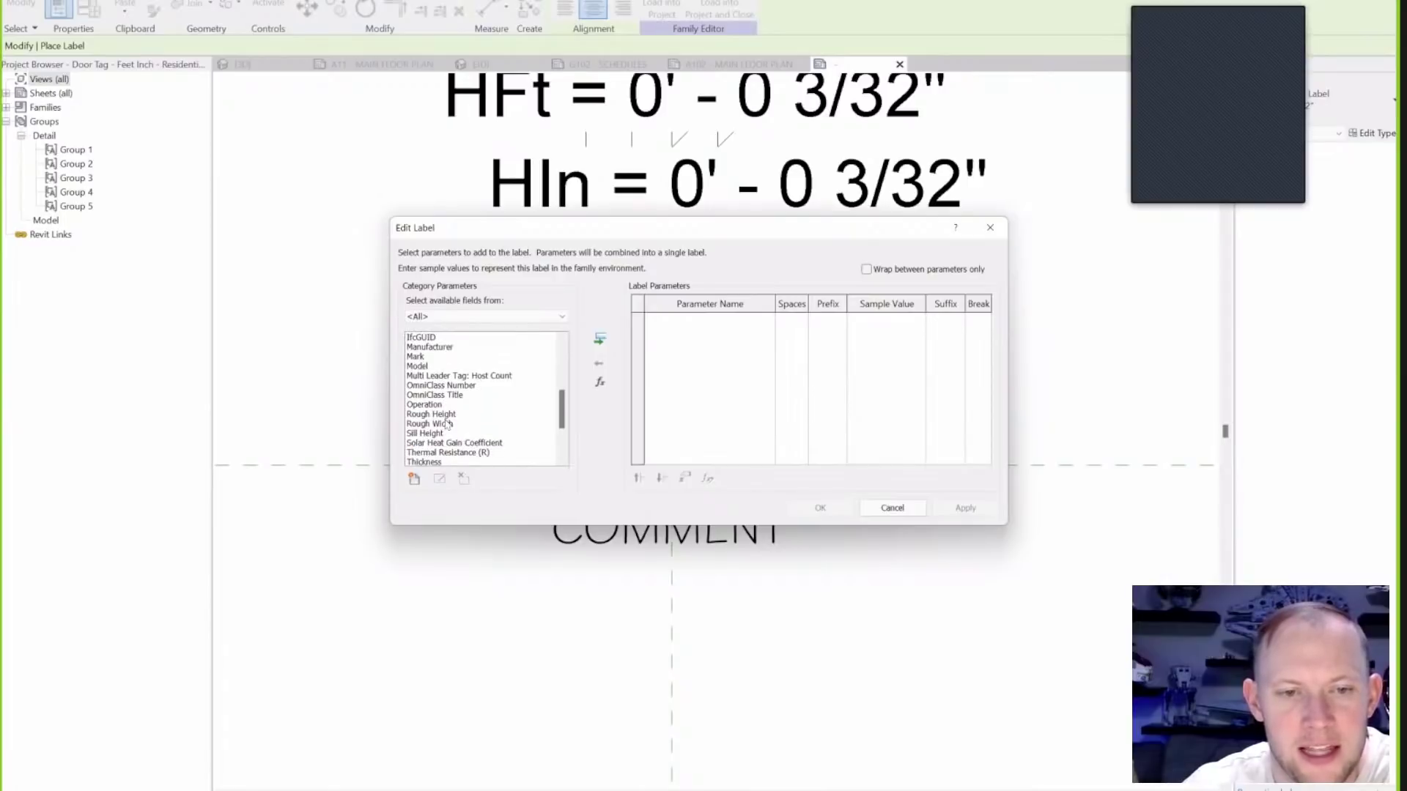
{"action": "scroll", "coordinate": [447, 425], "scroll_direction": "down", "scroll_amount": 2}
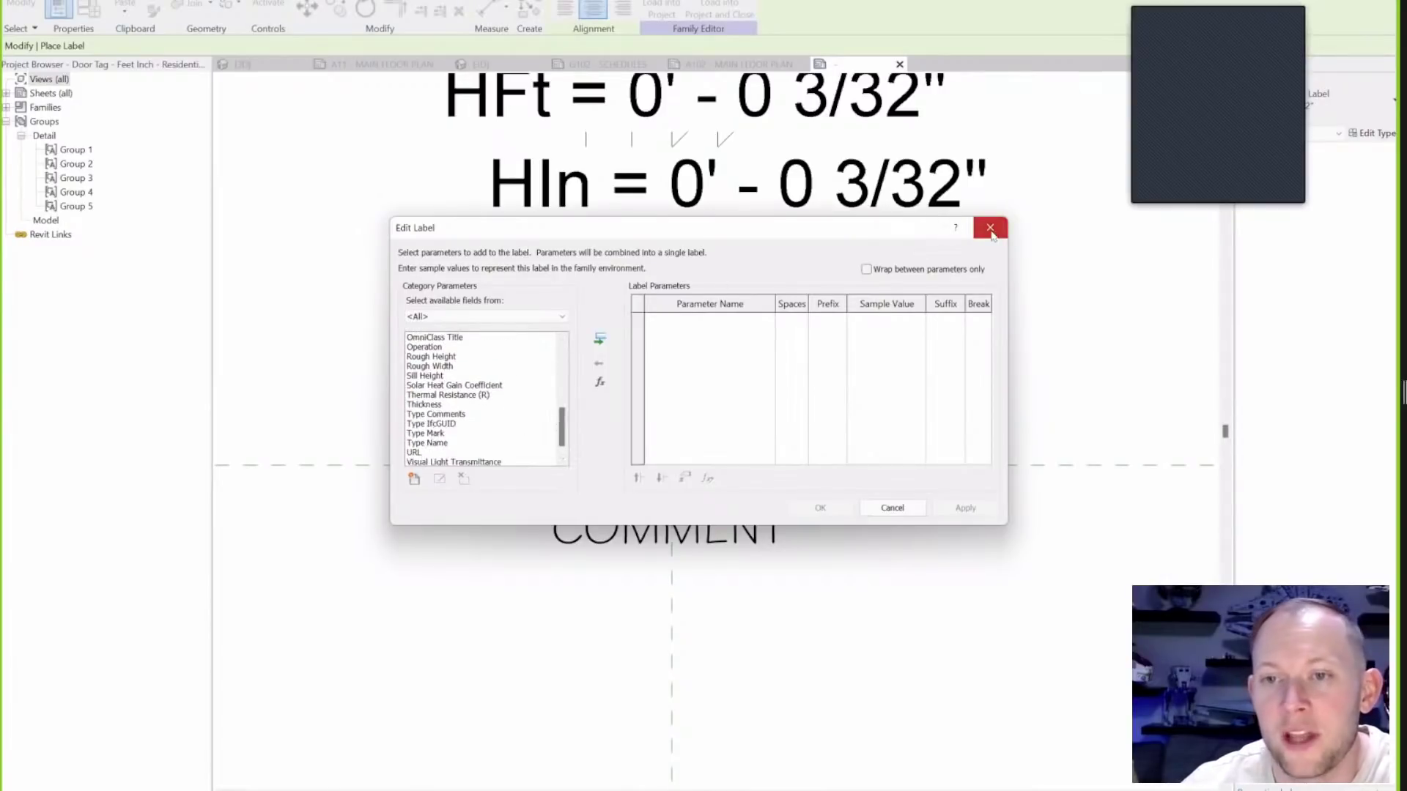
{"action": "left_click", "coordinate": [990, 233]}
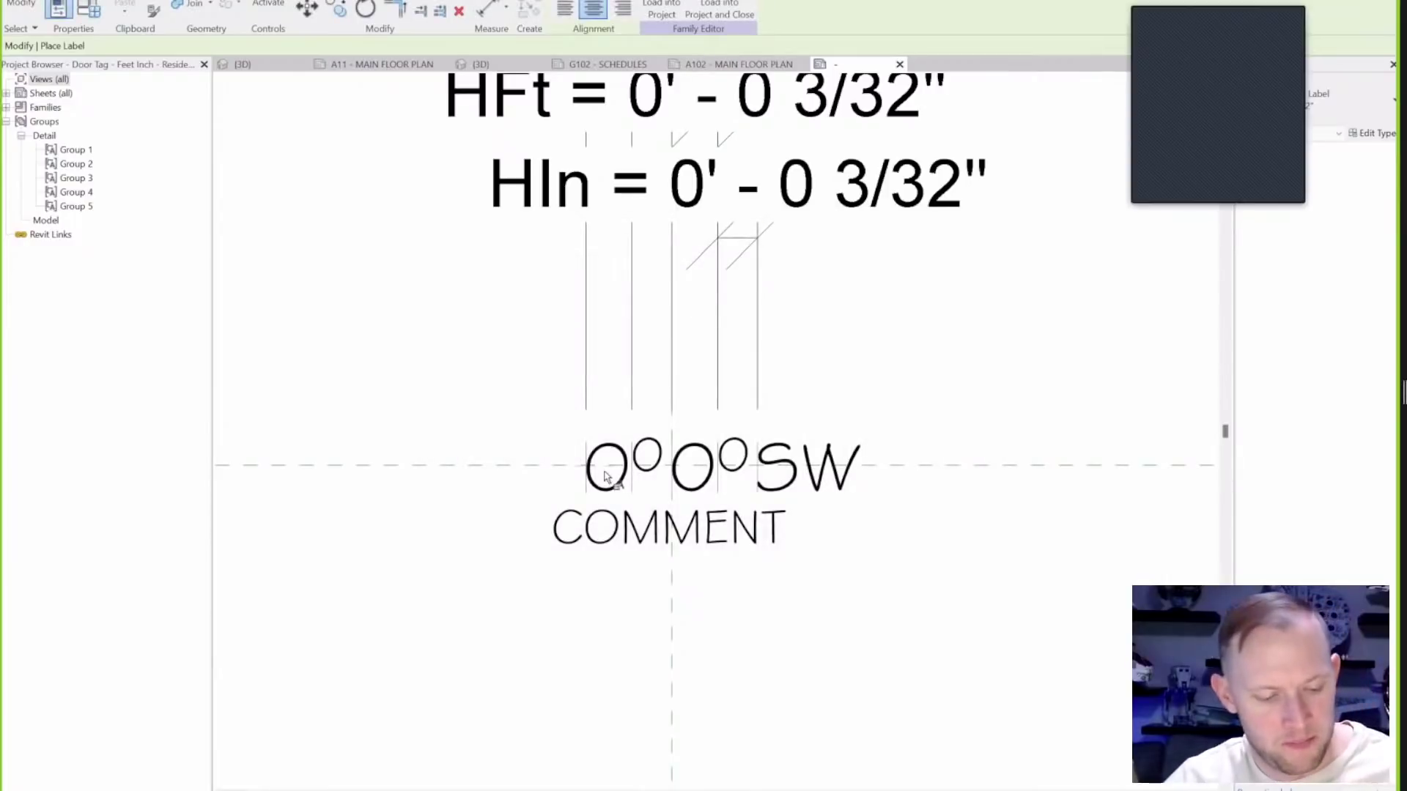
{"action": "key", "text": "Escape"}
Enter group editing for the tag's first large digit, check which parameter its label uses, and close the label definition.
{"action": "left_click", "coordinate": [606, 475]}
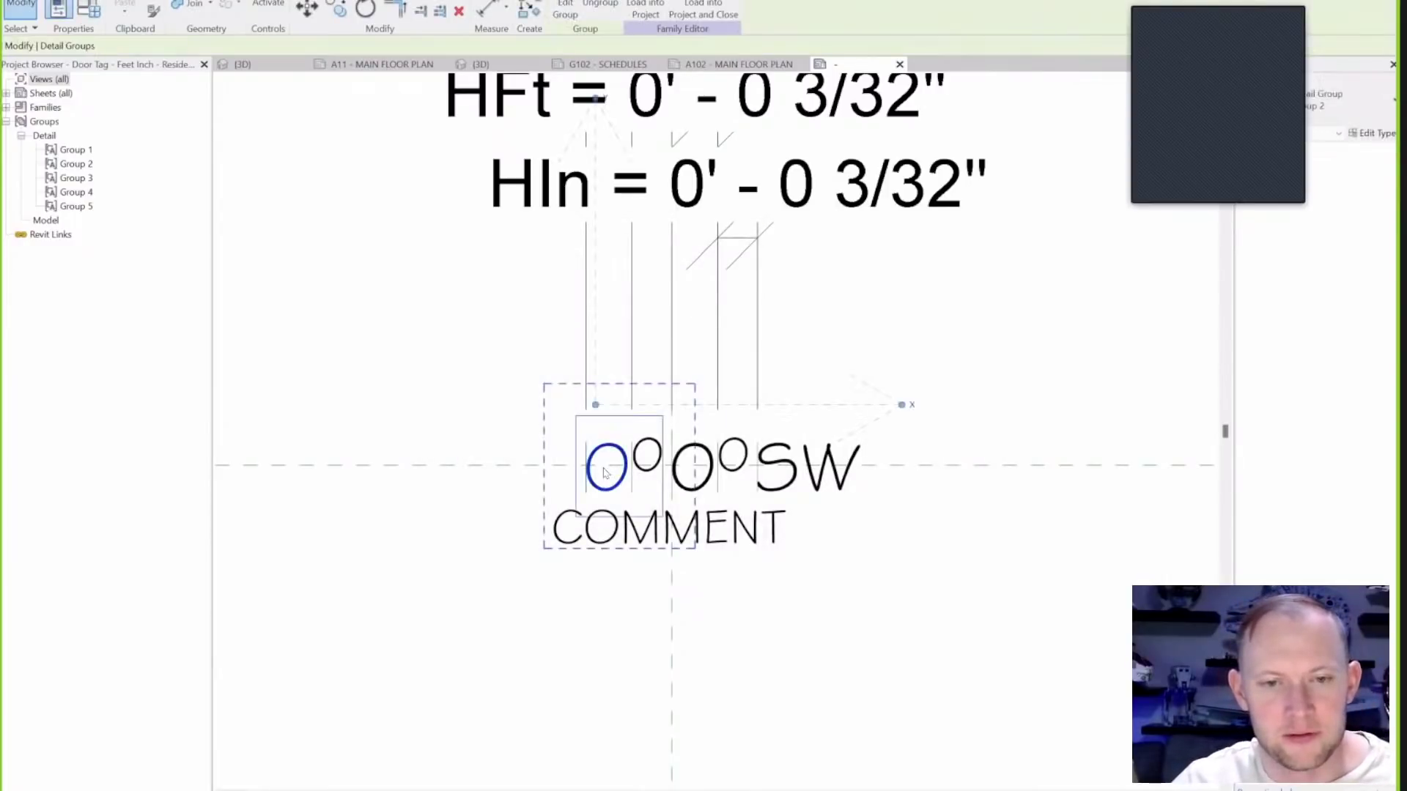
{"action": "double_click", "coordinate": [605, 475]}
{"action": "left_click", "coordinate": [605, 475]}
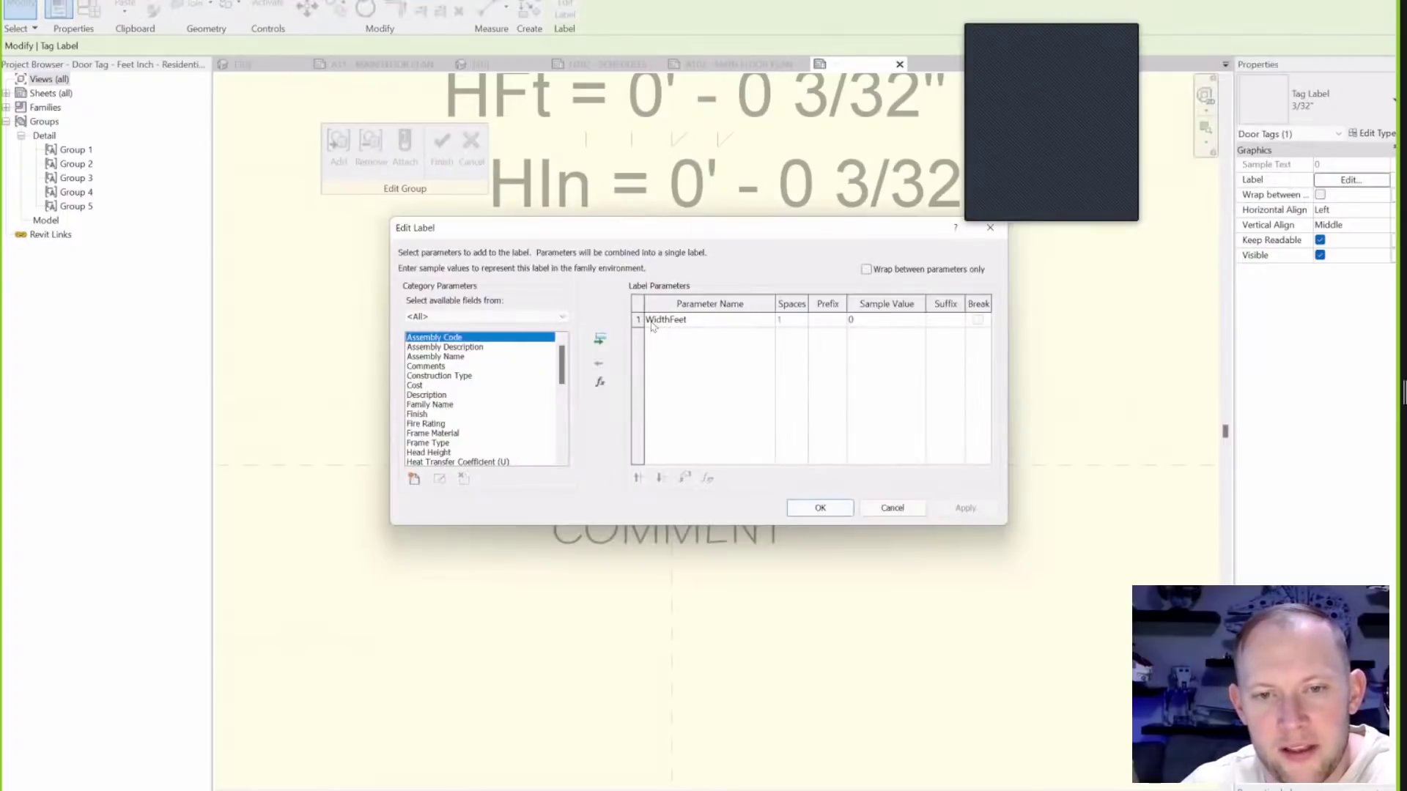
{"action": "left_click", "coordinate": [663, 323]}
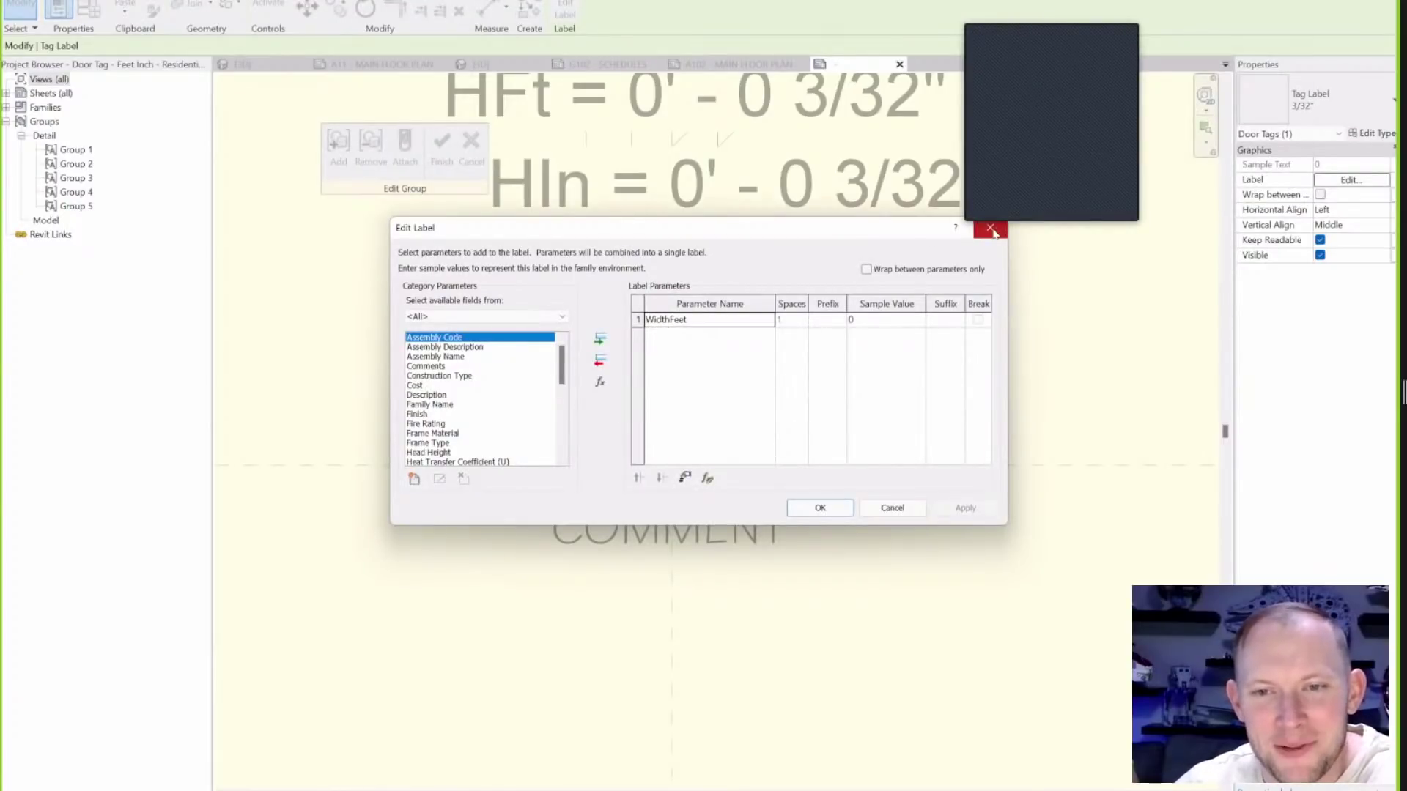
{"action": "left_click", "coordinate": [990, 228]}
Reopen the label definition of the tag's first large digit and select its WidthFeet parameter.
{"action": "left_click", "coordinate": [613, 473]}
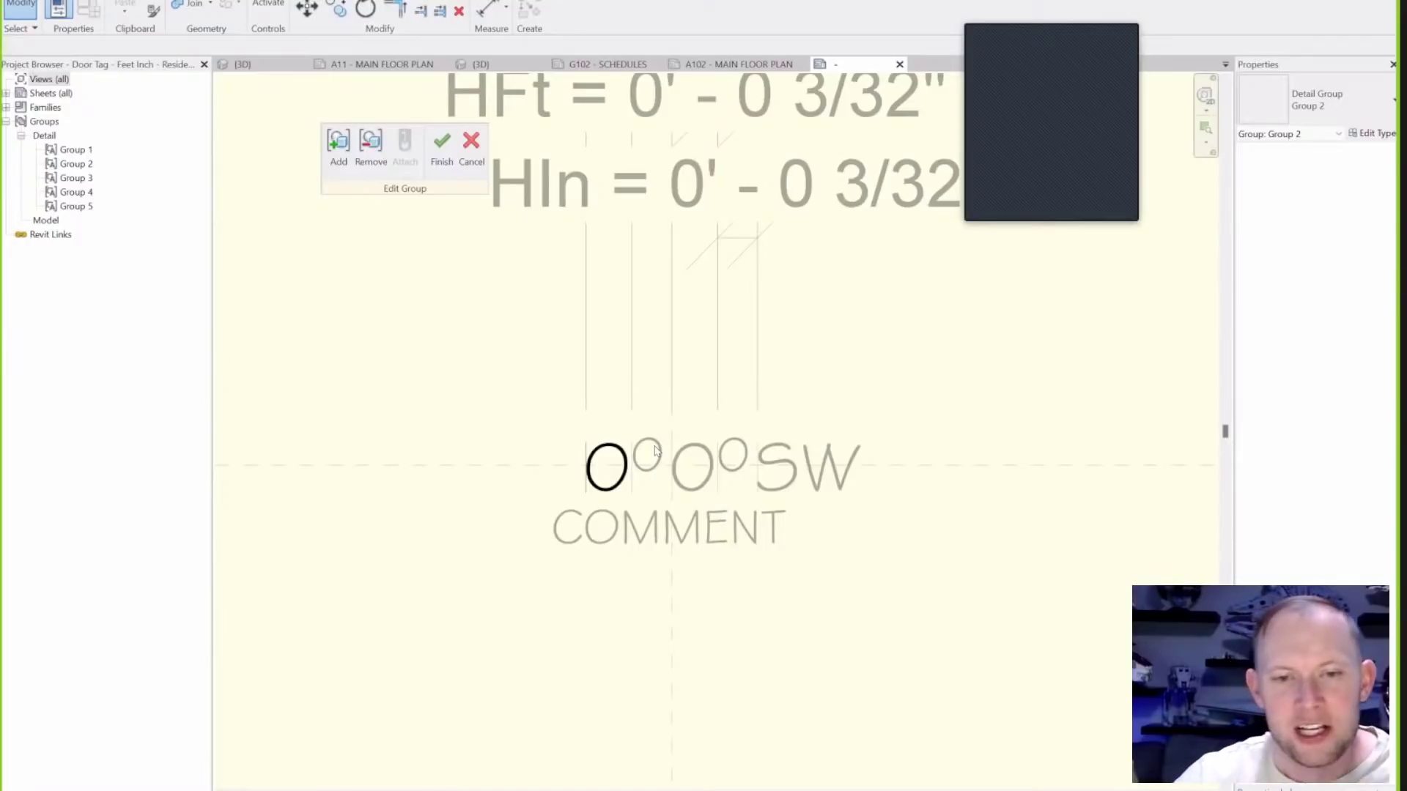
{"action": "left_click", "coordinate": [618, 490]}
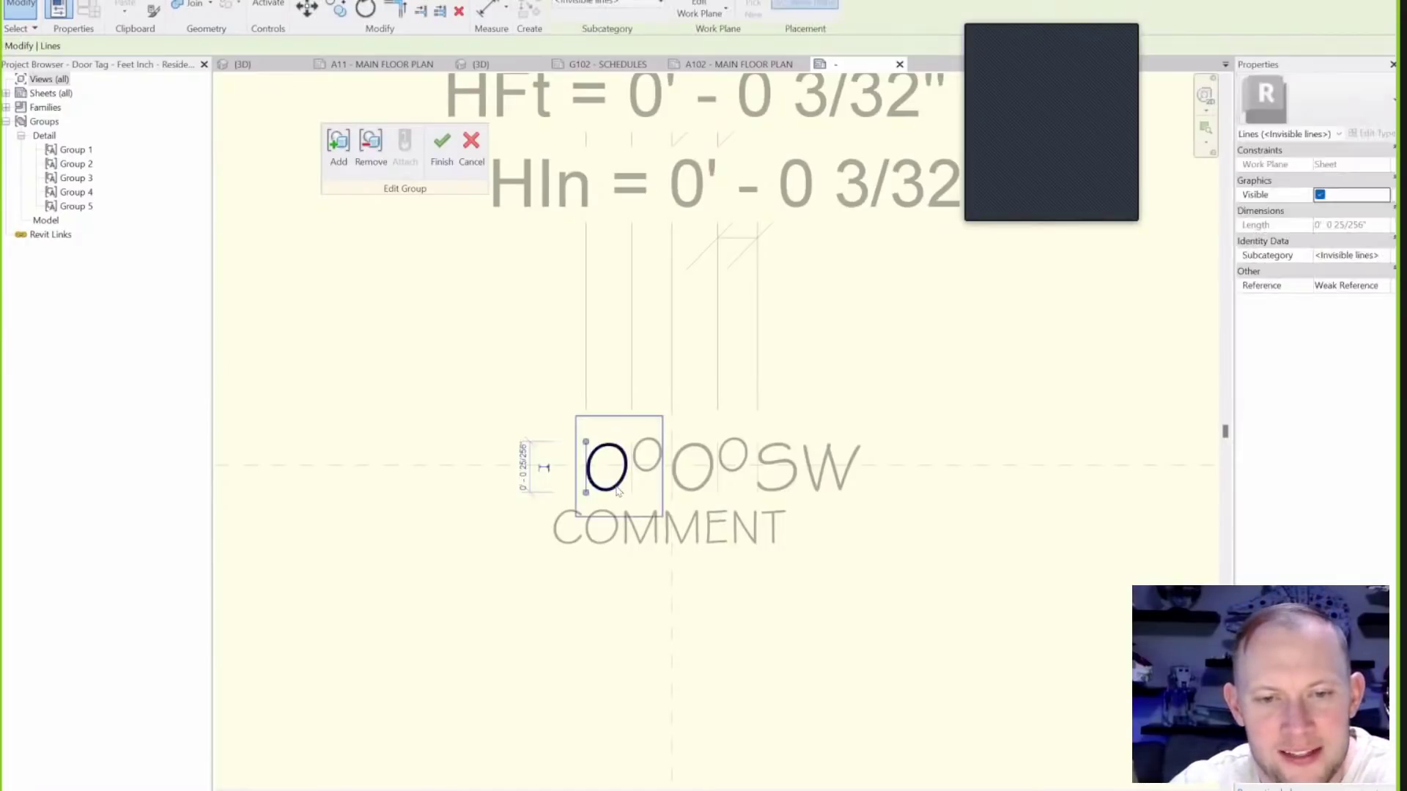
{"action": "left_click", "coordinate": [616, 485]}
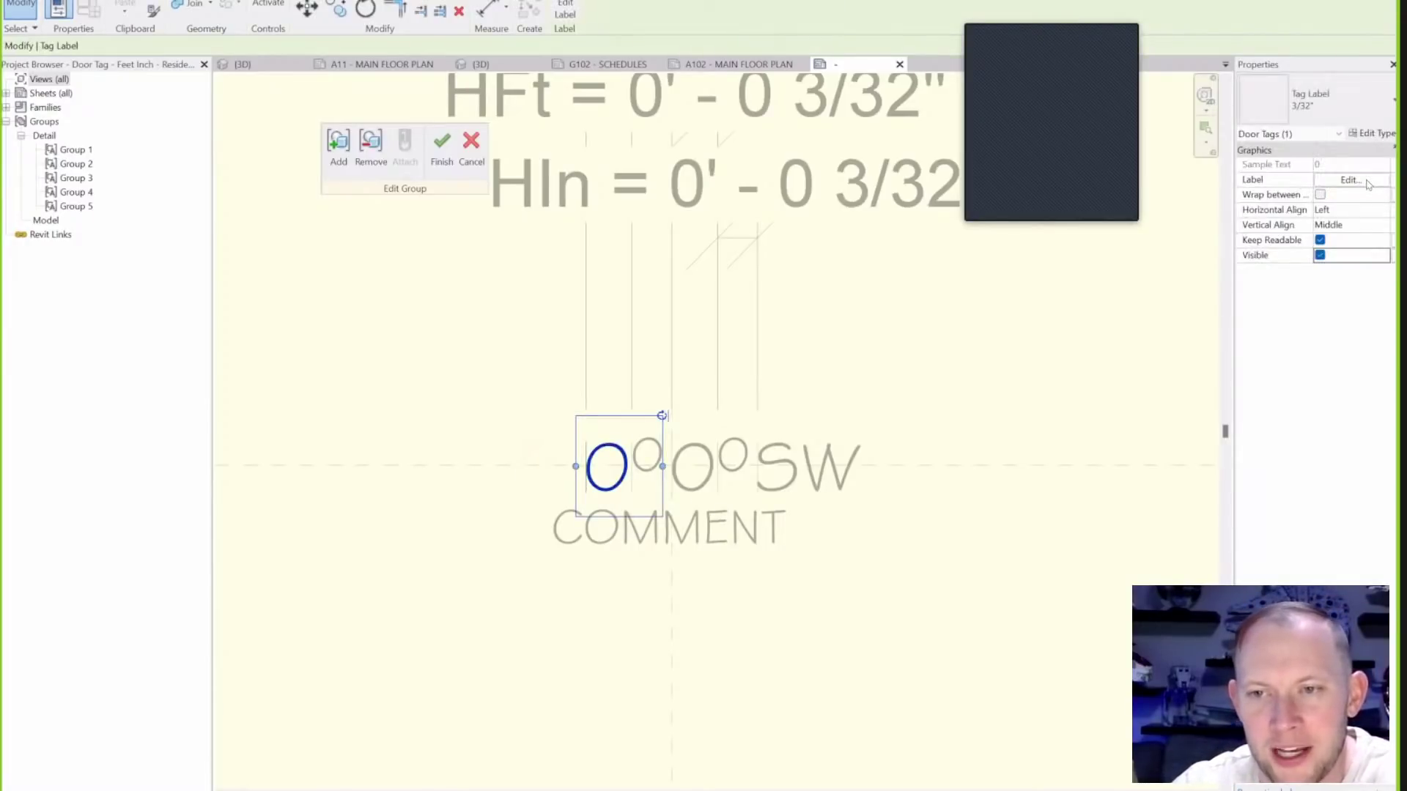
{"action": "left_click", "coordinate": [1352, 180]}
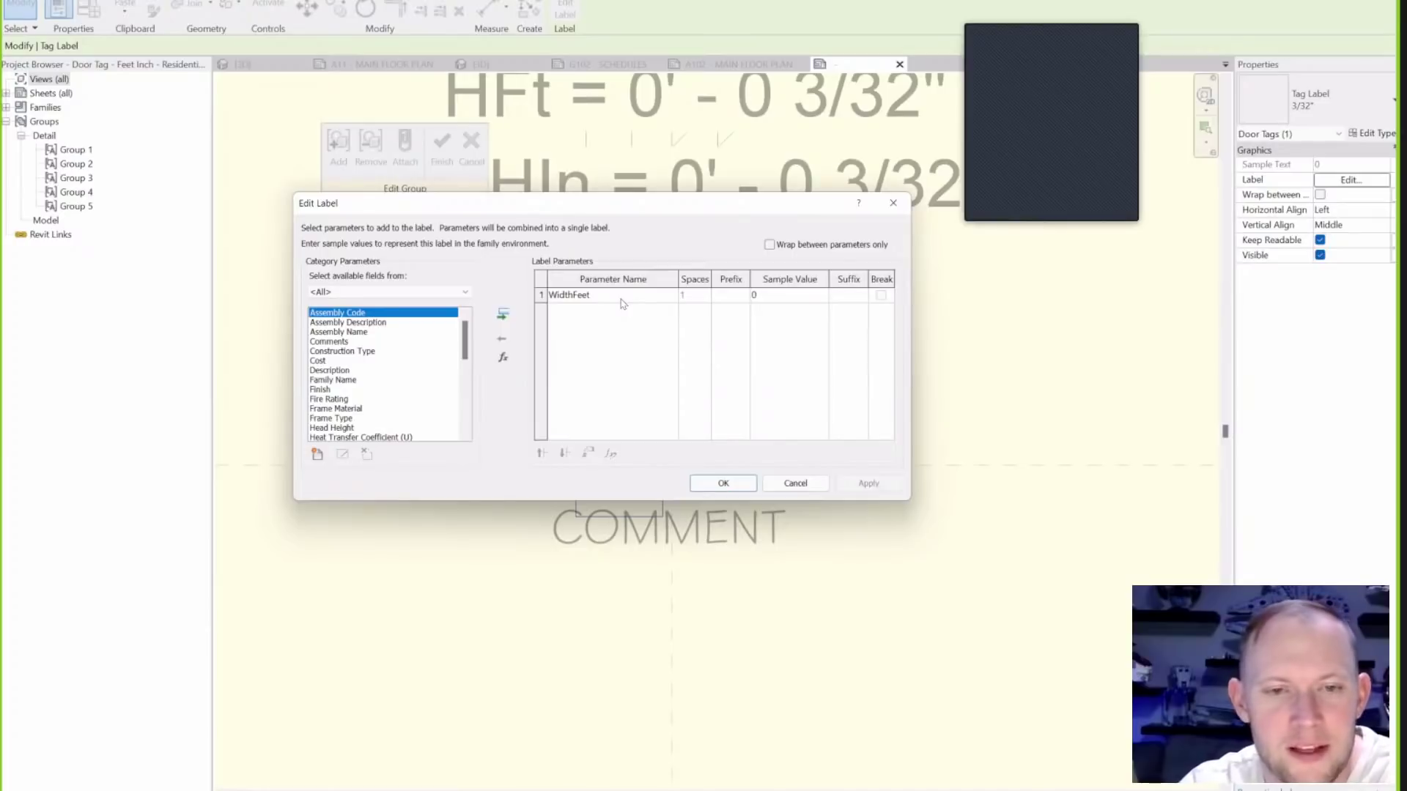
{"action": "left_click", "coordinate": [585, 296]}
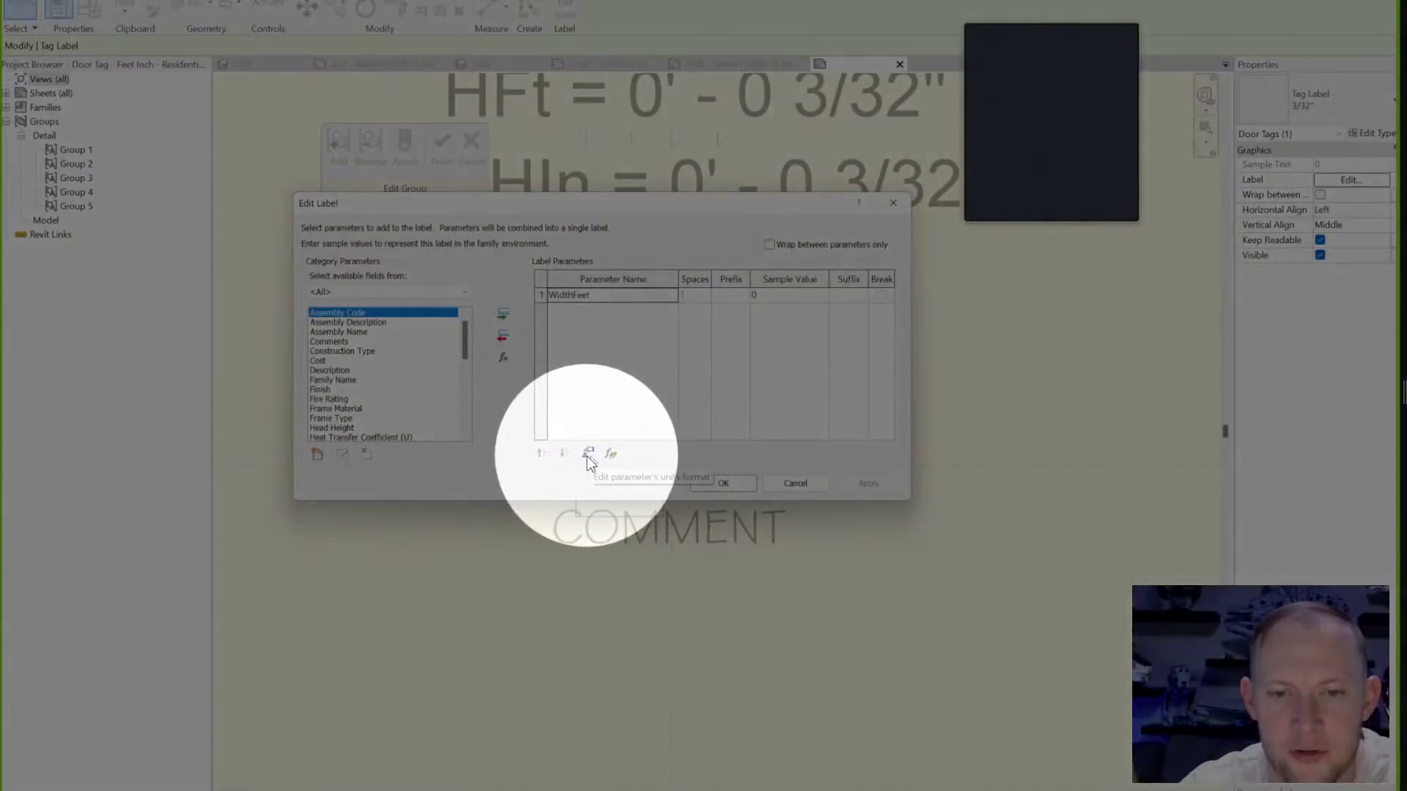
Review the WidthFeet unit format options for units and unit symbol, keeping Feet, 0 decimal places and no symbol.
{"action": "left_click", "coordinate": [588, 454]}
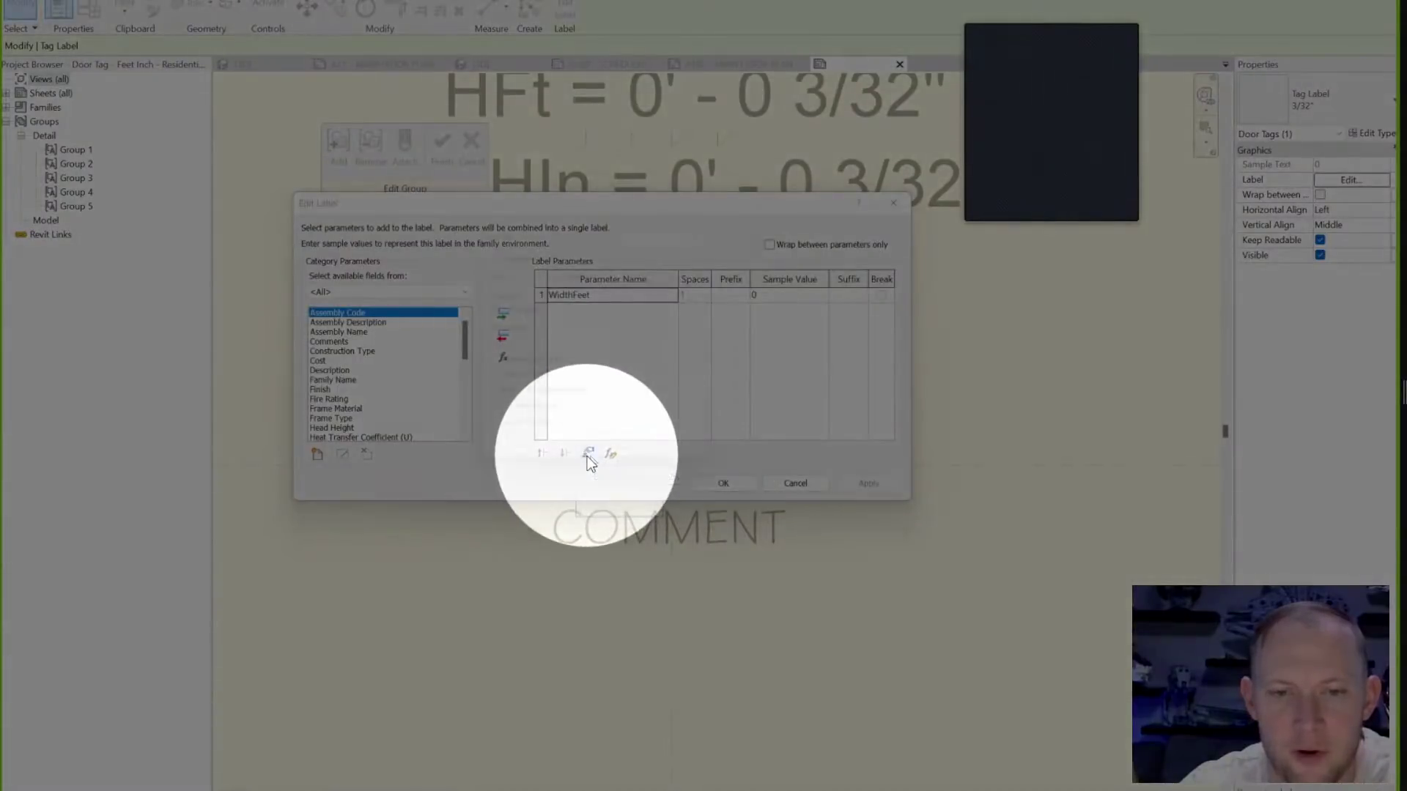
{"action": "left_click_drag", "start_coordinate": [612, 228], "coordinate": [688, 276]}
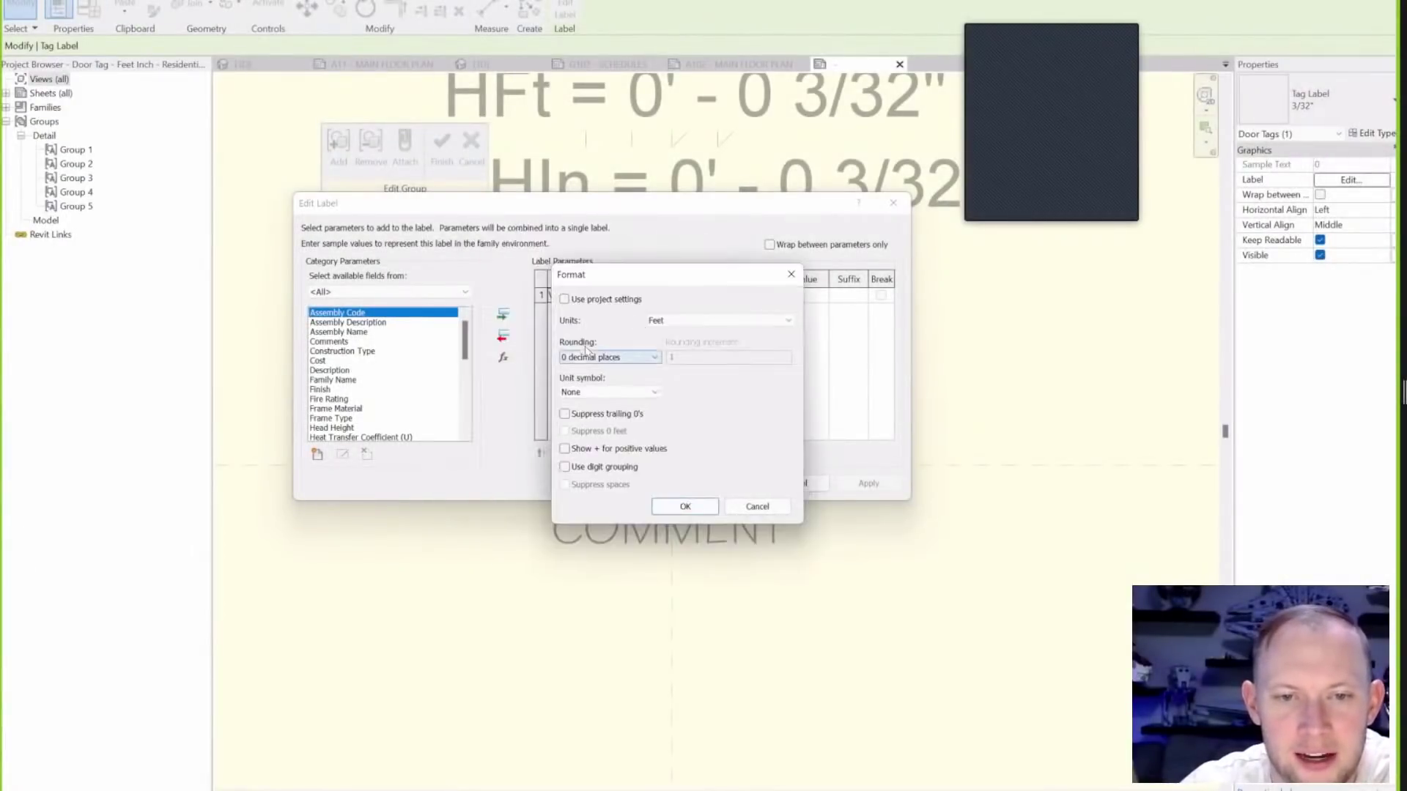
{"action": "left_click", "coordinate": [691, 323]}
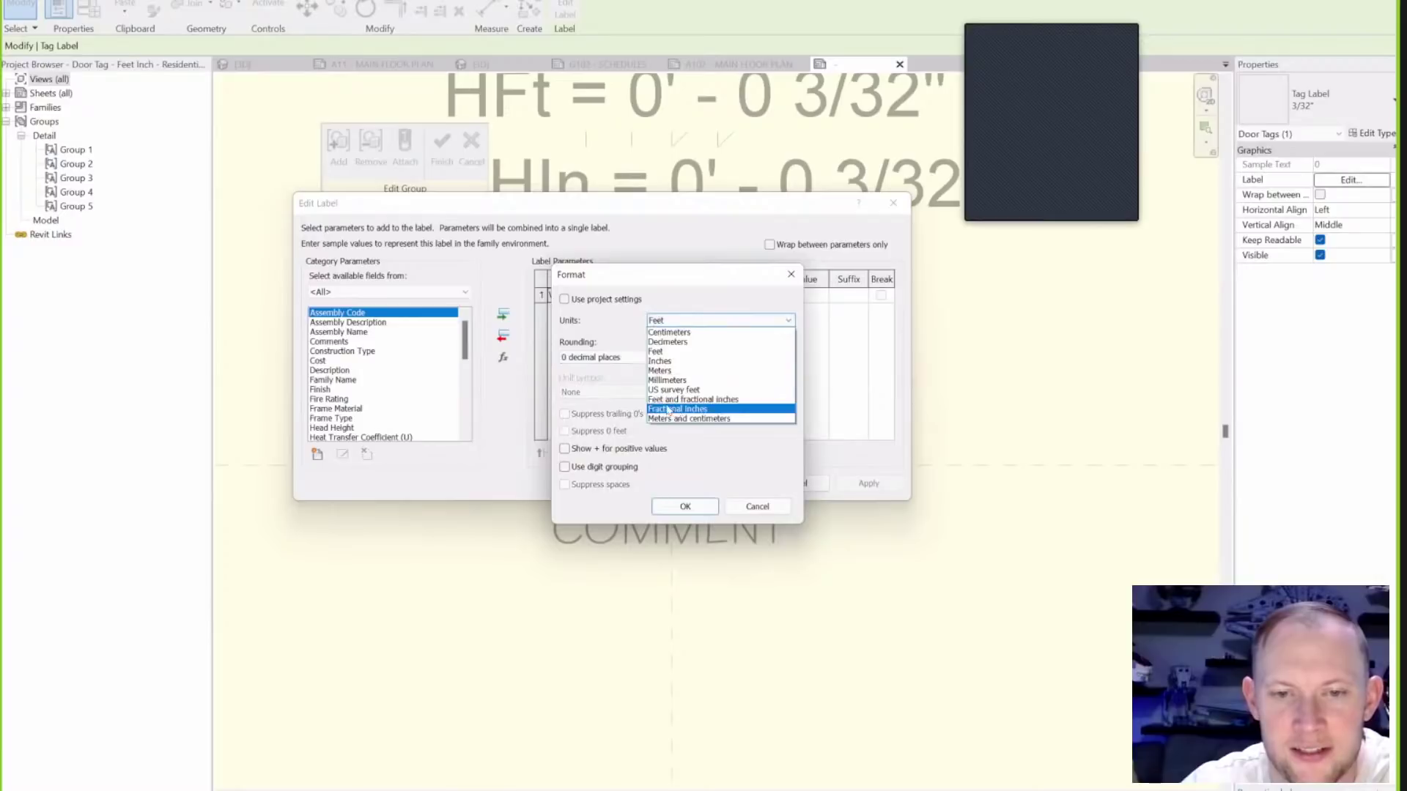
{"action": "left_click", "coordinate": [667, 322]}
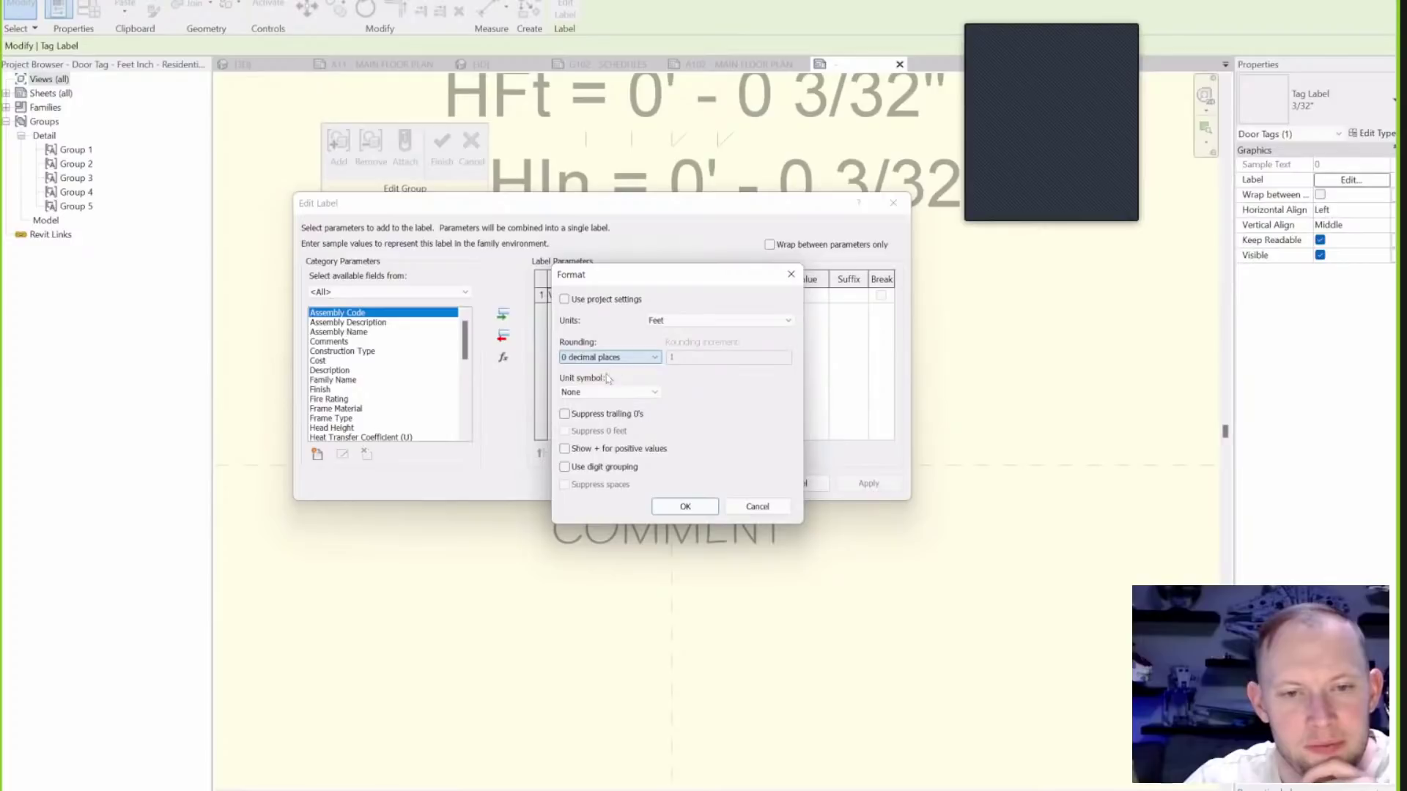
{"action": "left_click", "coordinate": [585, 393]}
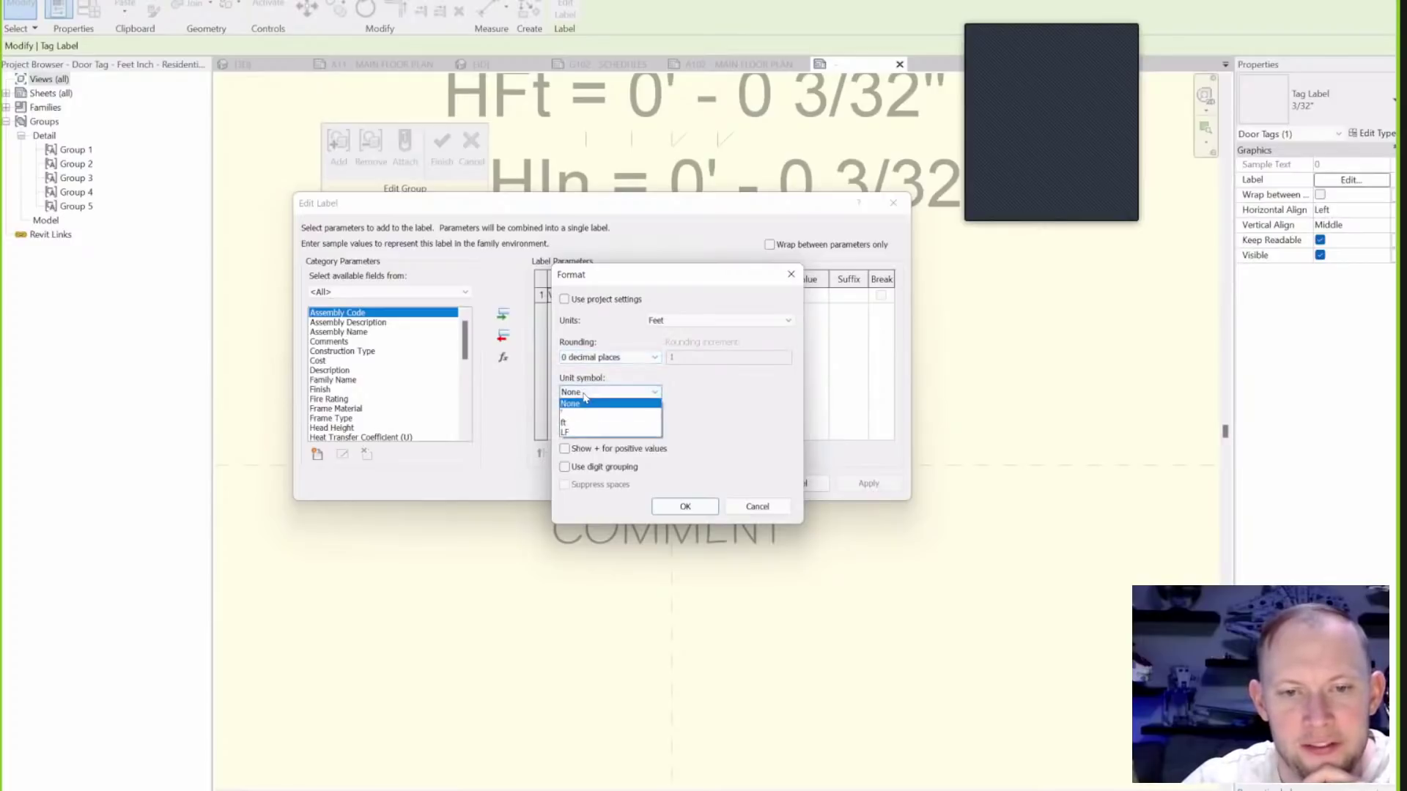
{"action": "left_click", "coordinate": [584, 396]}
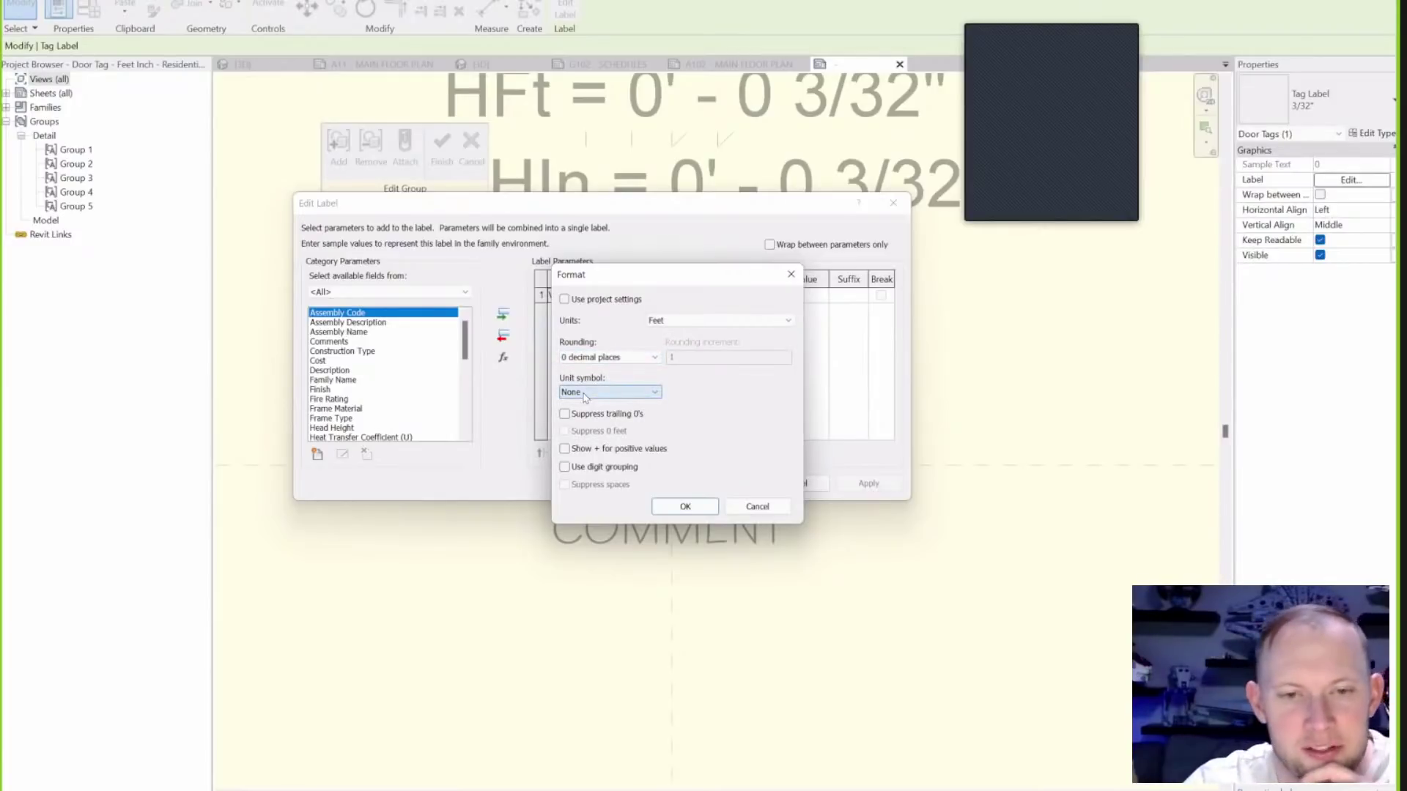
{"action": "left_click", "coordinate": [585, 393]}
{"action": "left_click", "coordinate": [592, 401]}
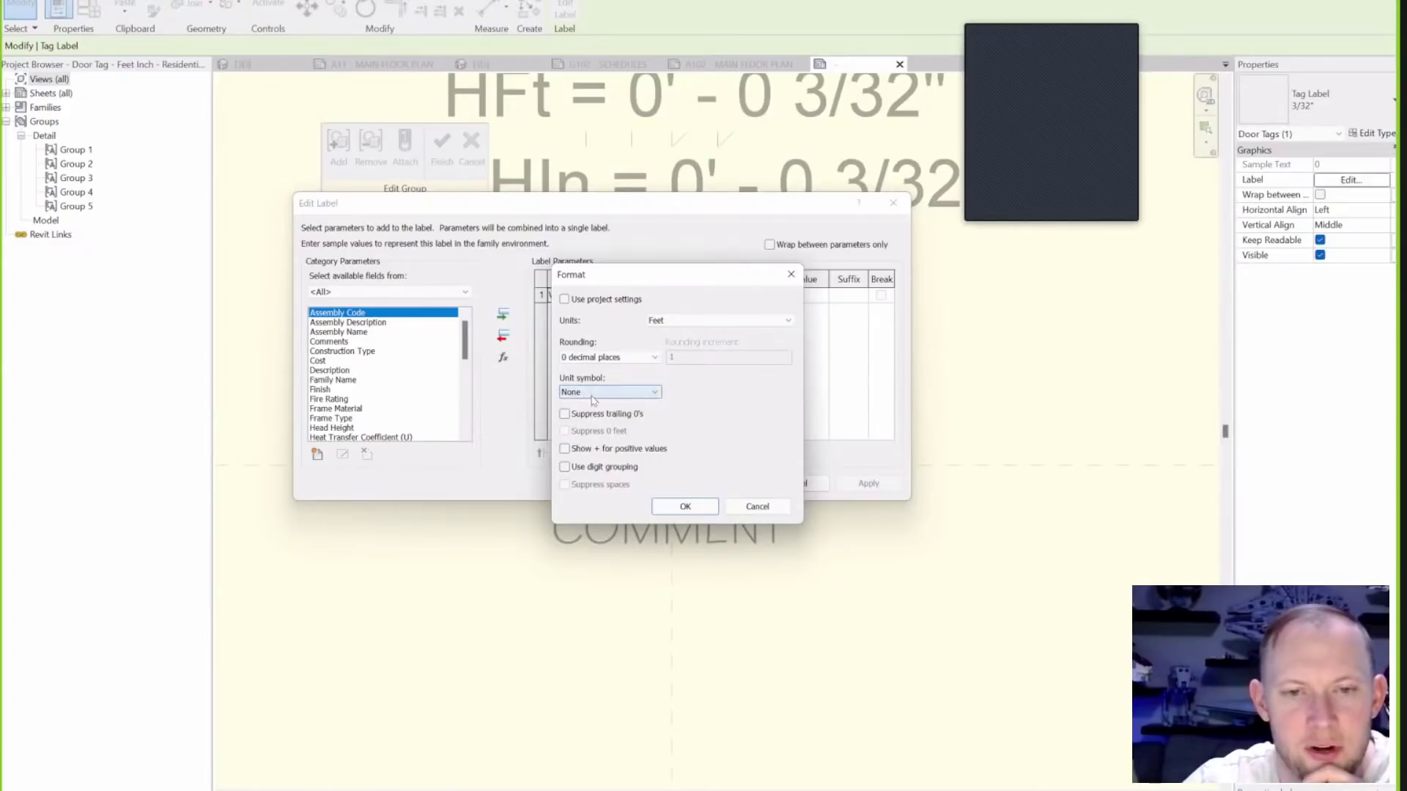
{"action": "left_click", "coordinate": [685, 506]}
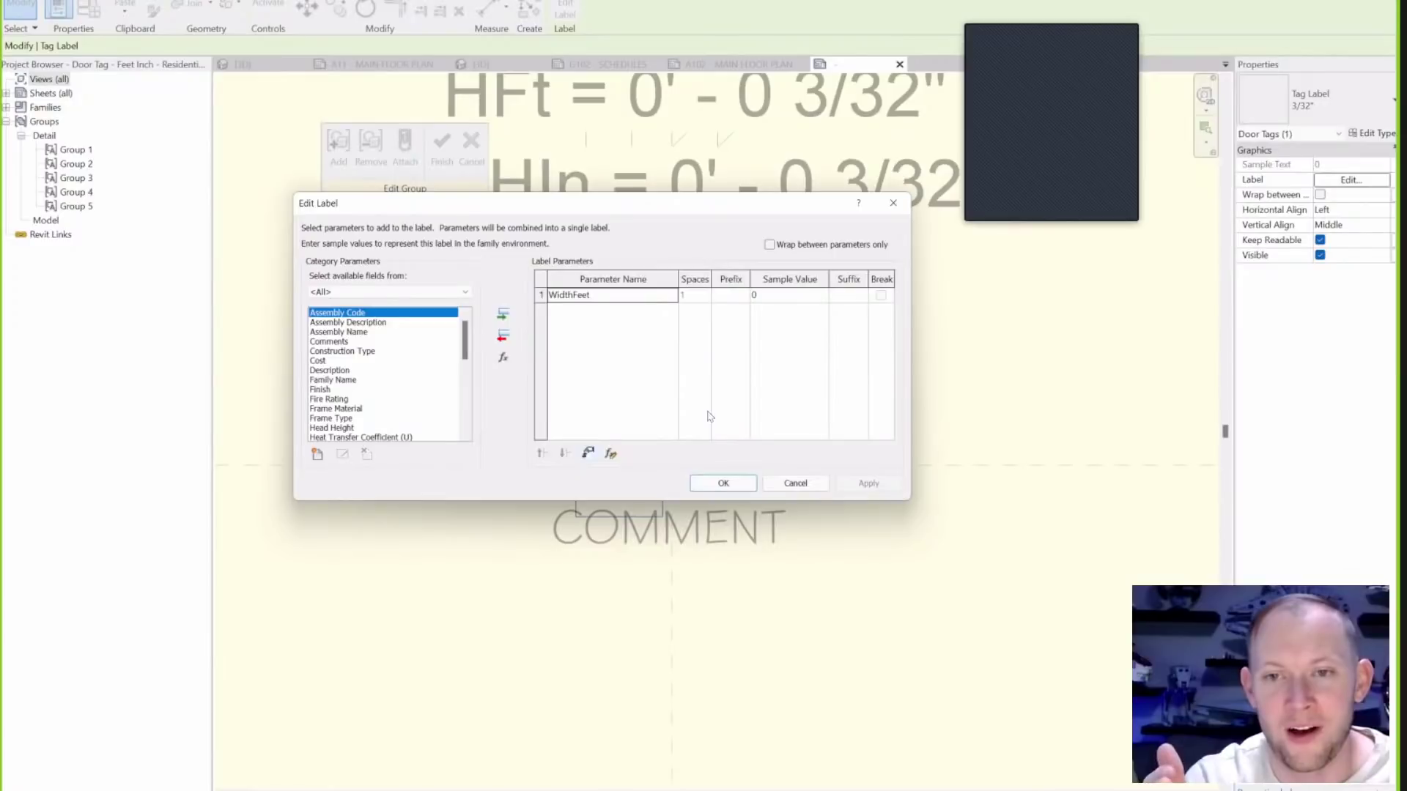
Open the WidthFeet calculated value, widen its dialog, and examine the parts of its rounddown formula.
{"action": "left_click", "coordinate": [611, 454]}
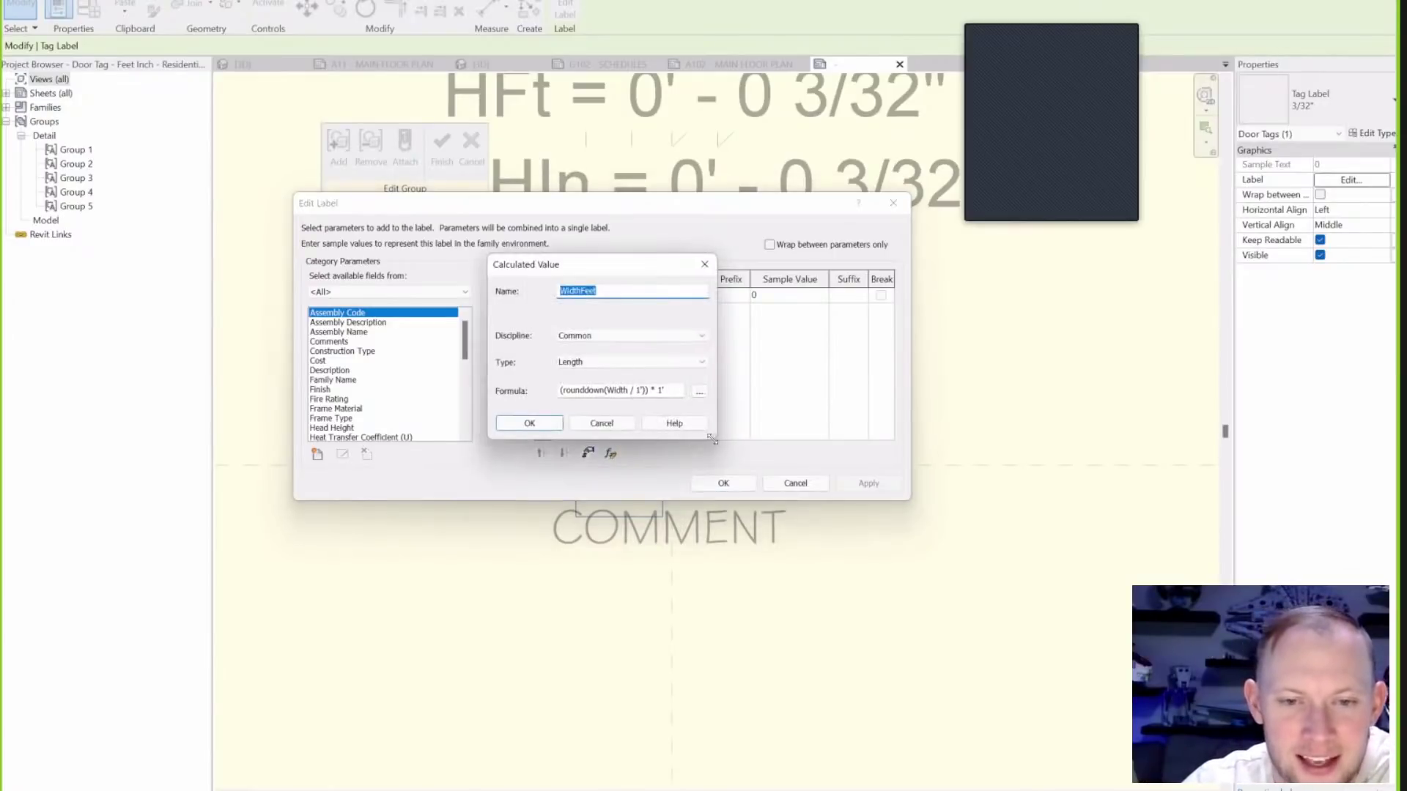
{"action": "left_click_drag", "start_coordinate": [716, 438], "coordinate": [1041, 438]}
{"action": "left_click_drag", "start_coordinate": [709, 396], "coordinate": [492, 403]}
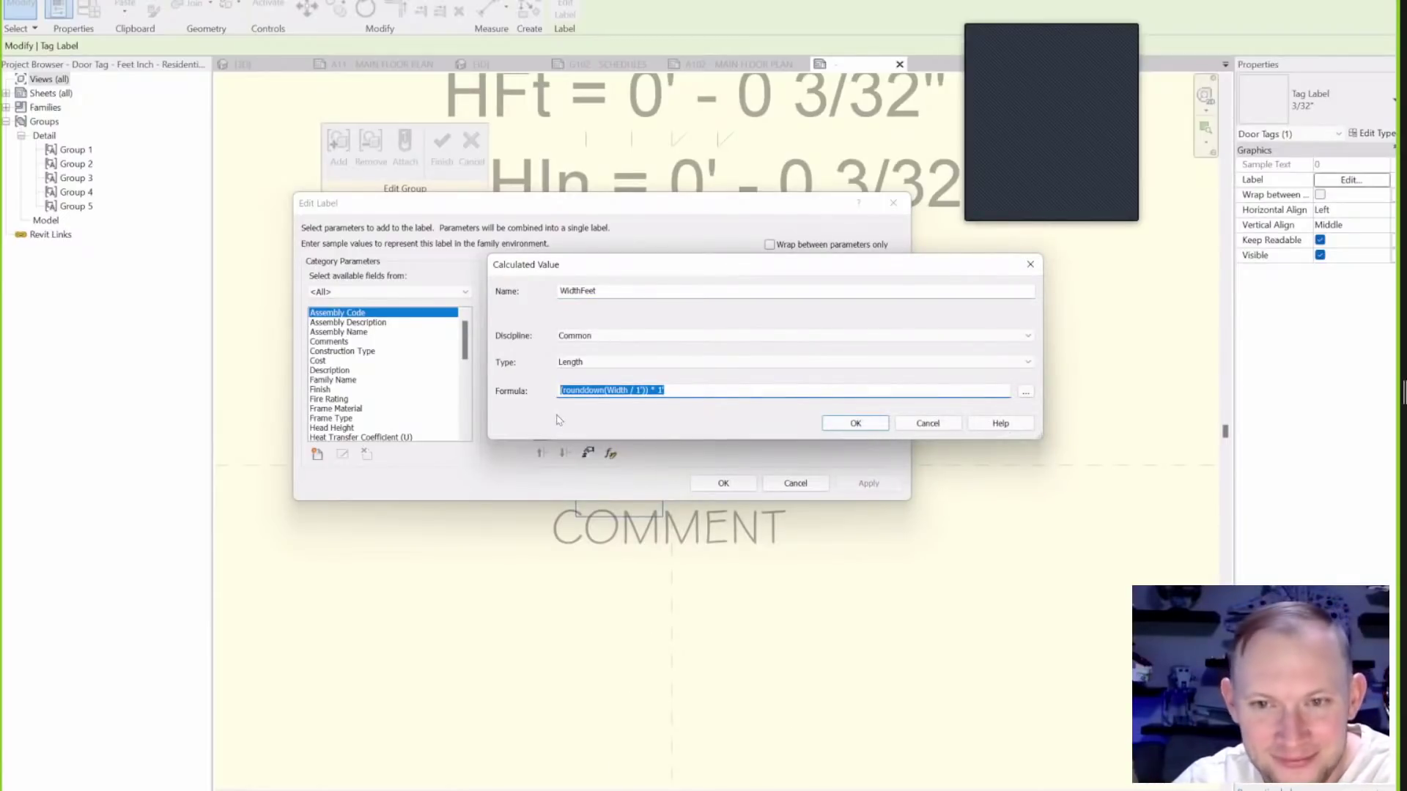
{"action": "left_click", "coordinate": [723, 394]}
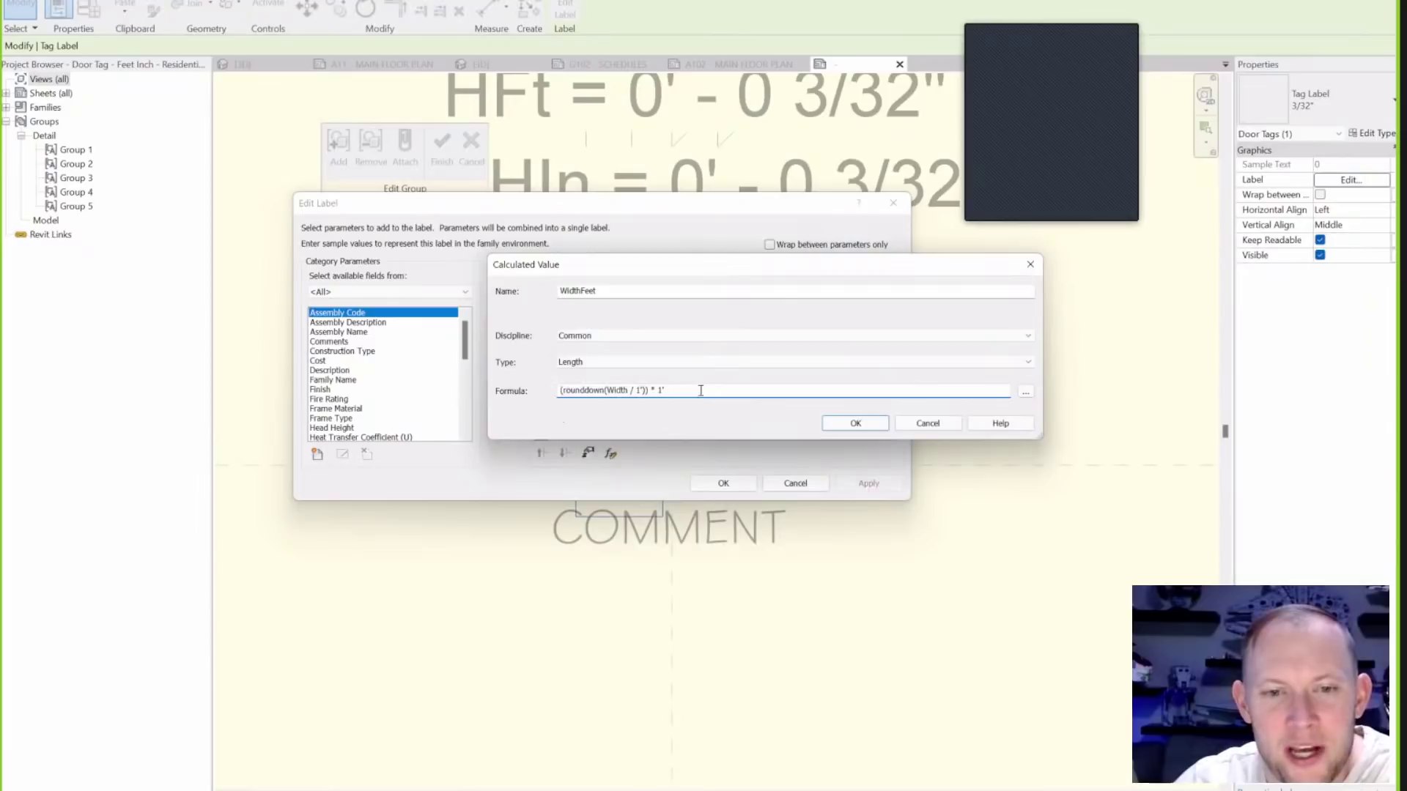
{"action": "double_click", "coordinate": [642, 390]}
{"action": "left_click", "coordinate": [628, 390]}
{"action": "left_click_drag", "start_coordinate": [607, 390], "coordinate": [628, 390]}
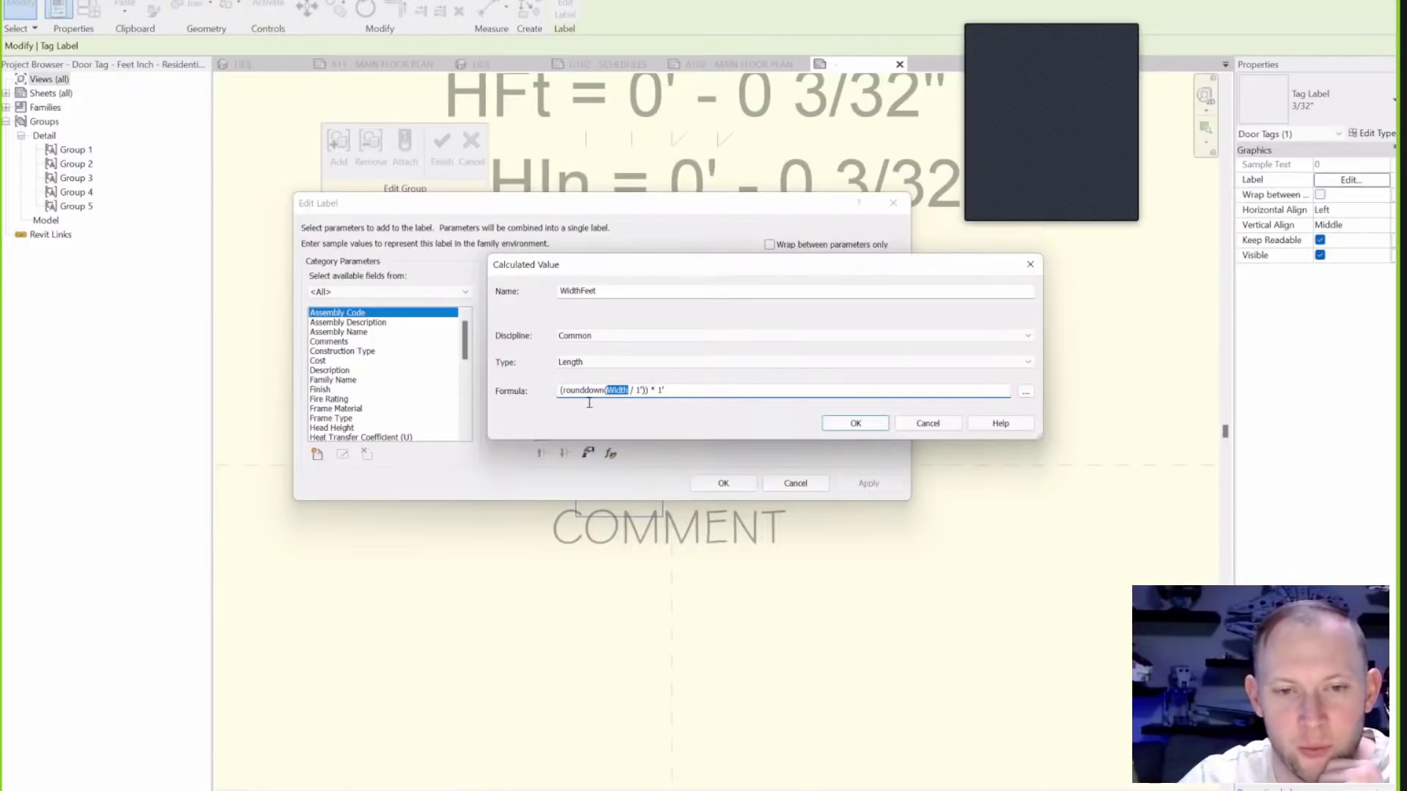
{"action": "left_click_drag", "start_coordinate": [703, 395], "coordinate": [535, 391]}
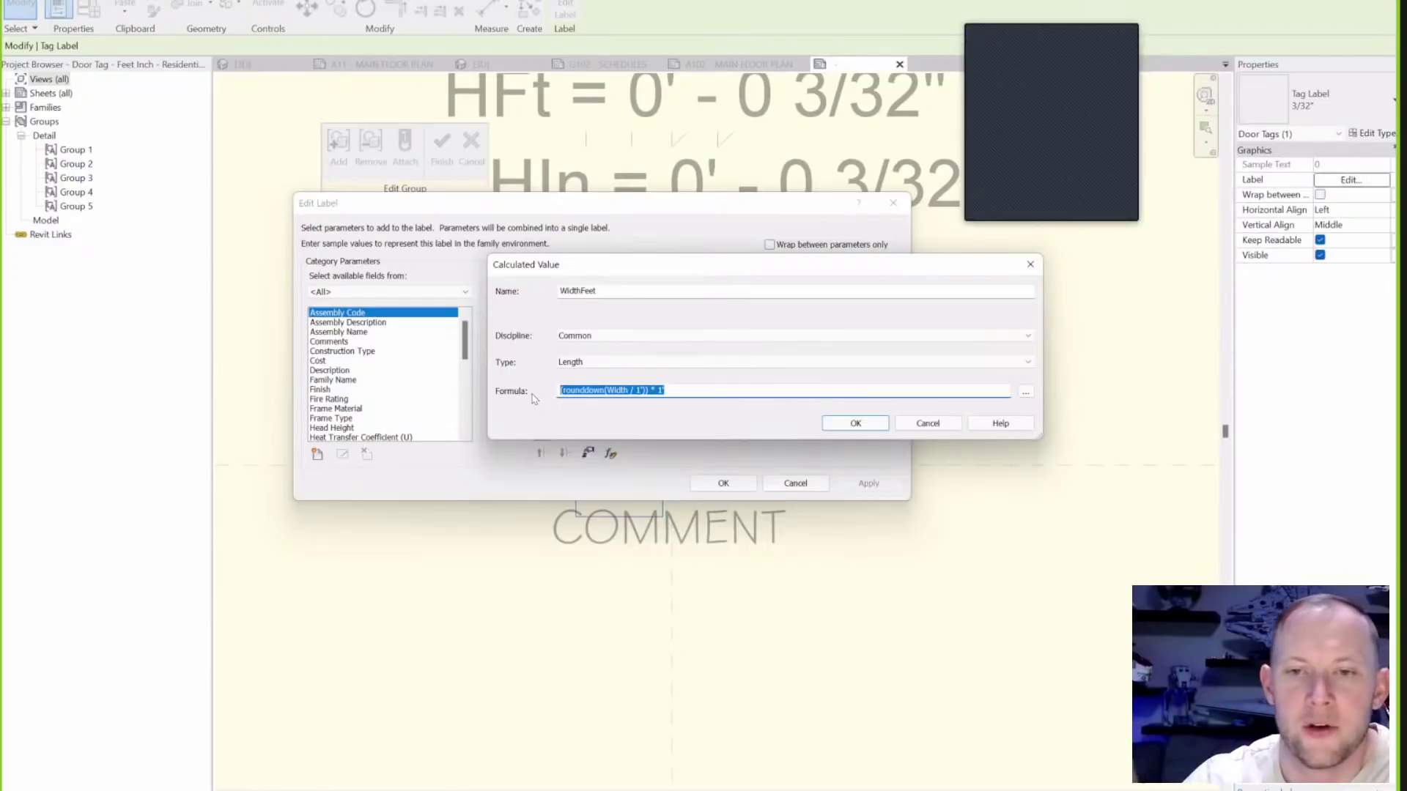
Close the WidthFeet calculated value and the label definition, and cancel the group editing of the tag's first large digit.
{"action": "left_click", "coordinate": [1031, 265]}
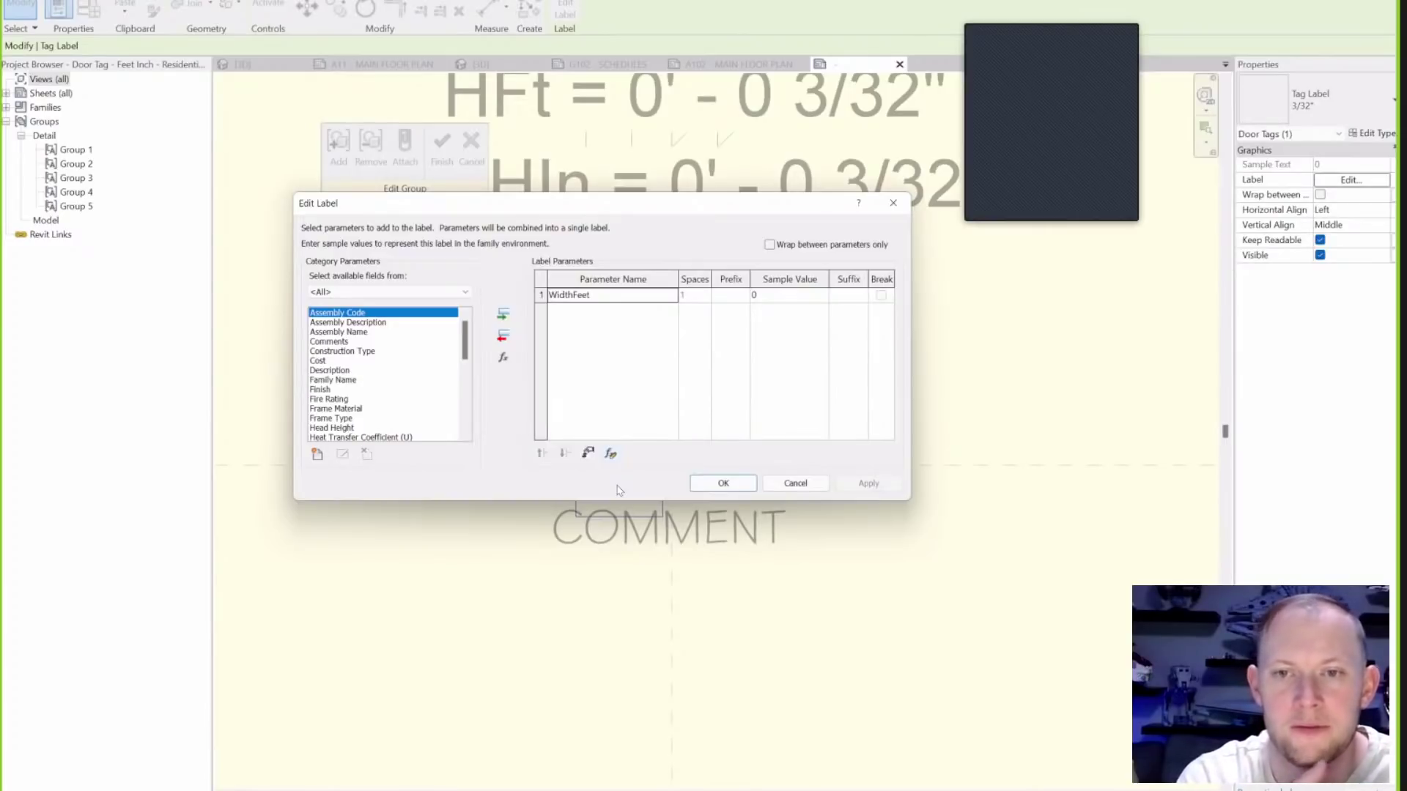
{"action": "left_click", "coordinate": [723, 482]}
{"action": "left_click", "coordinate": [894, 375]}
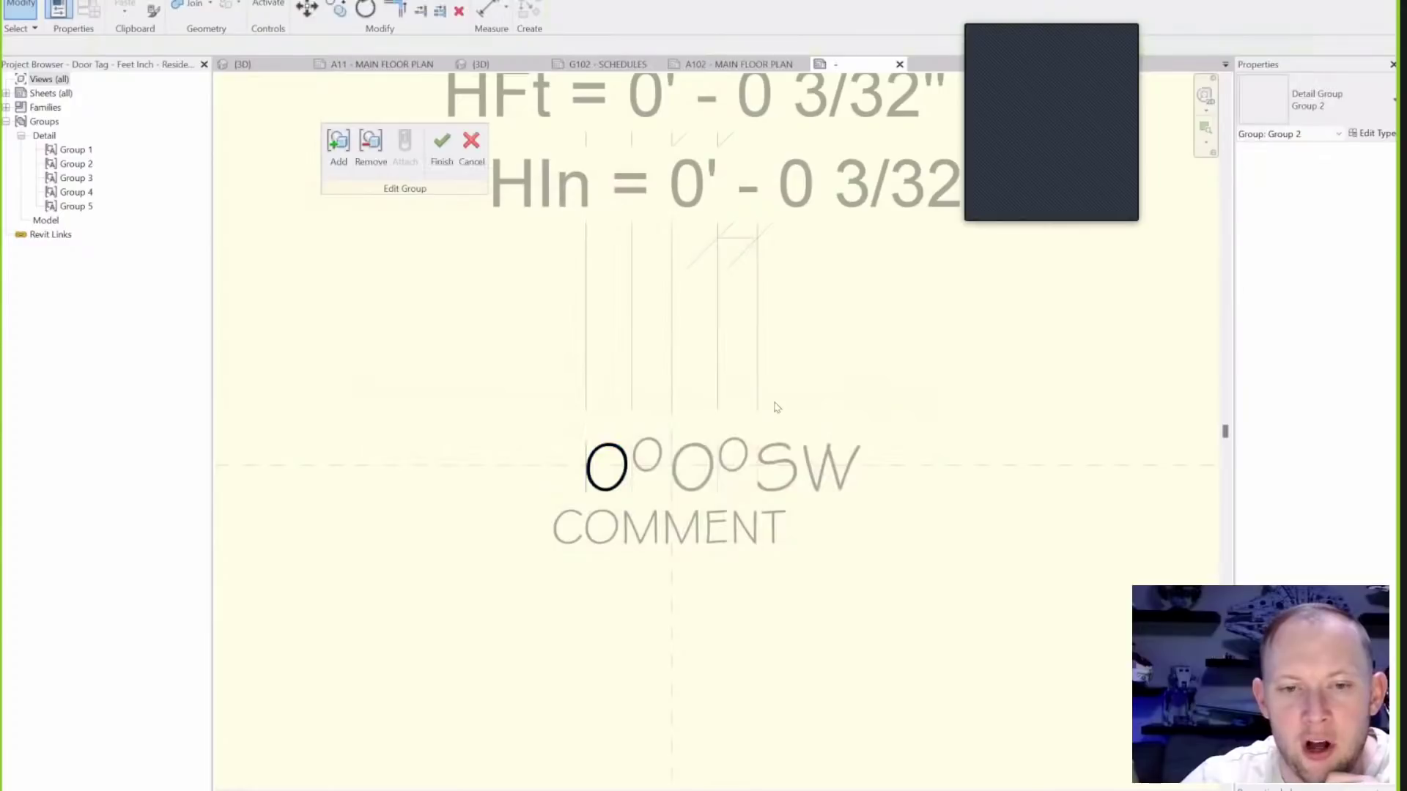
{"action": "left_click", "coordinate": [471, 147]}
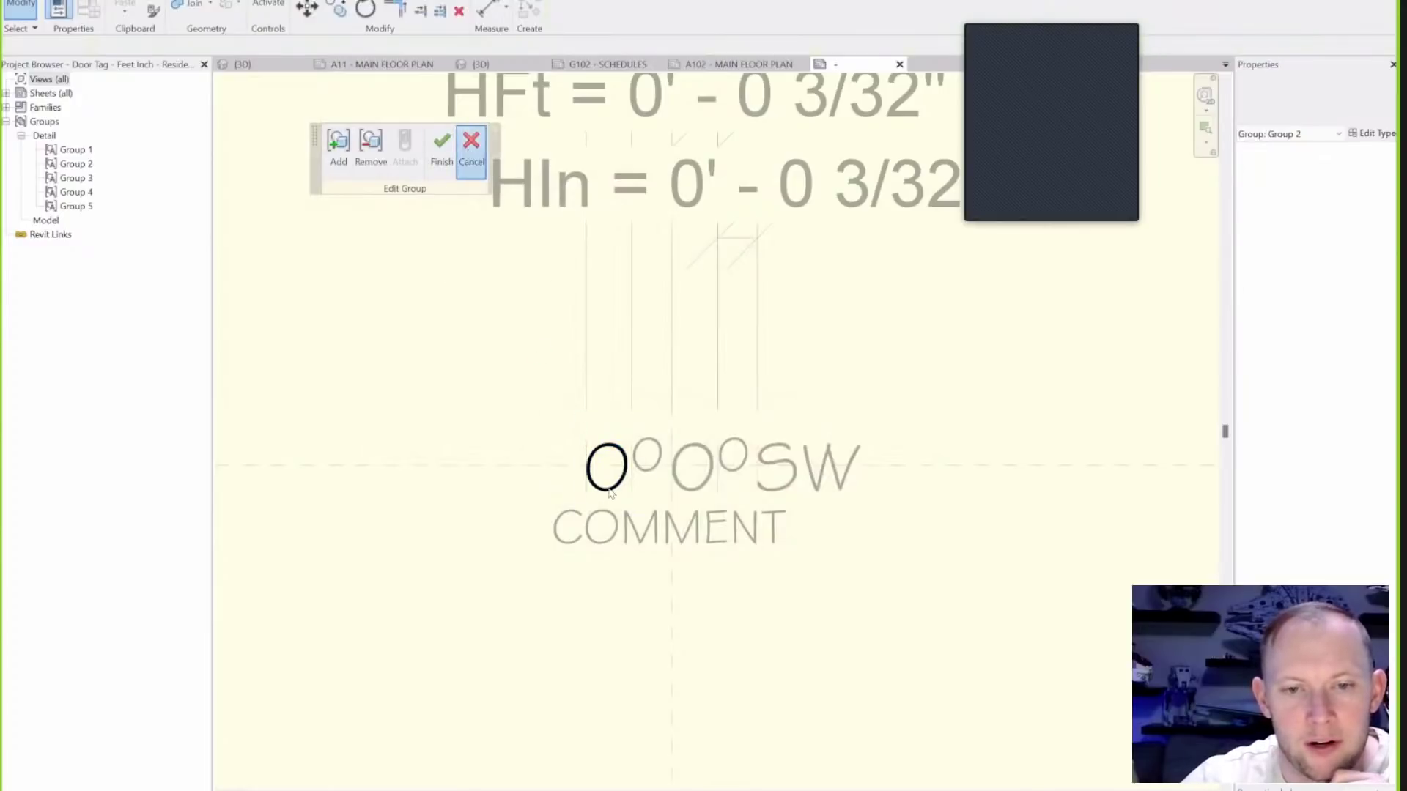
{"action": "left_click", "coordinate": [790, 399]}
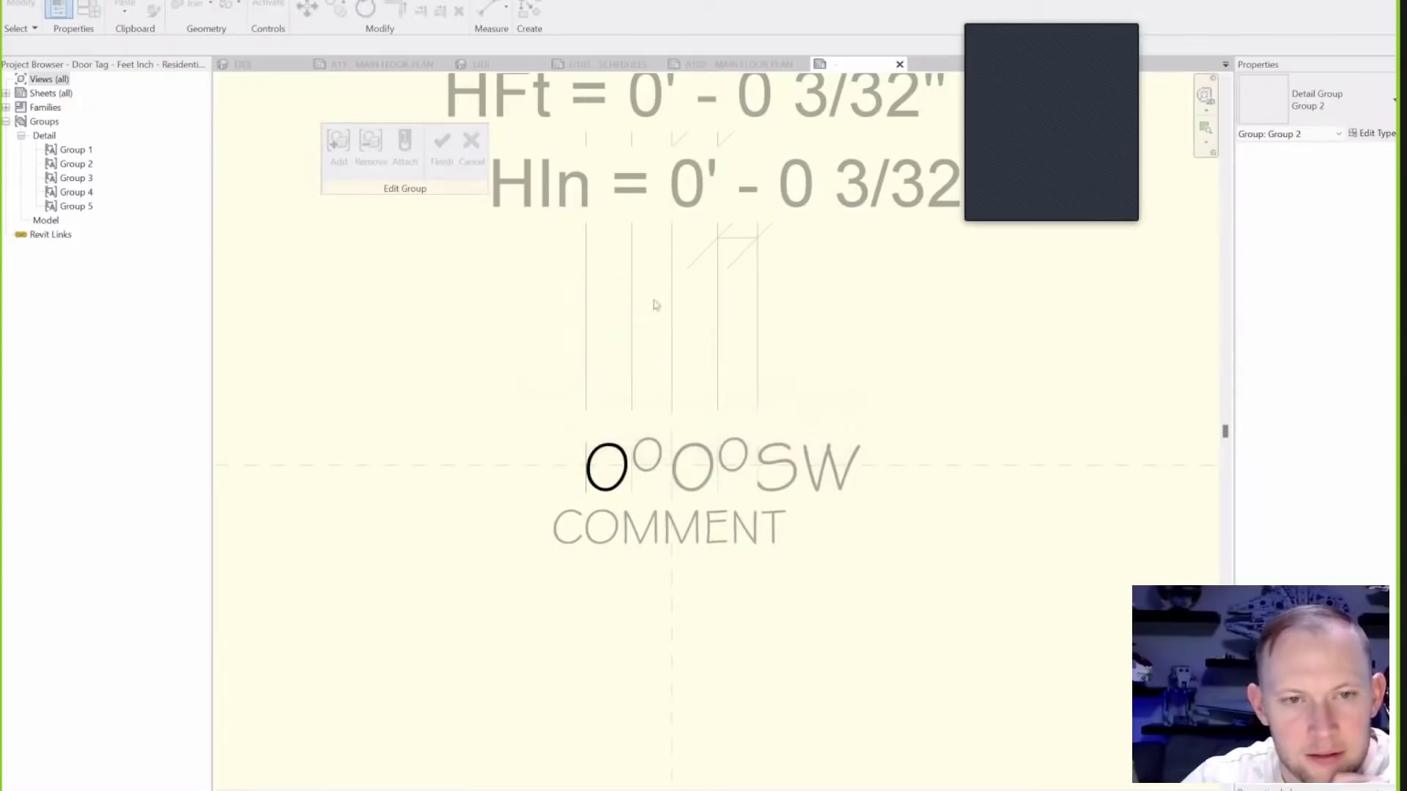
{"action": "left_click", "coordinate": [471, 146]}
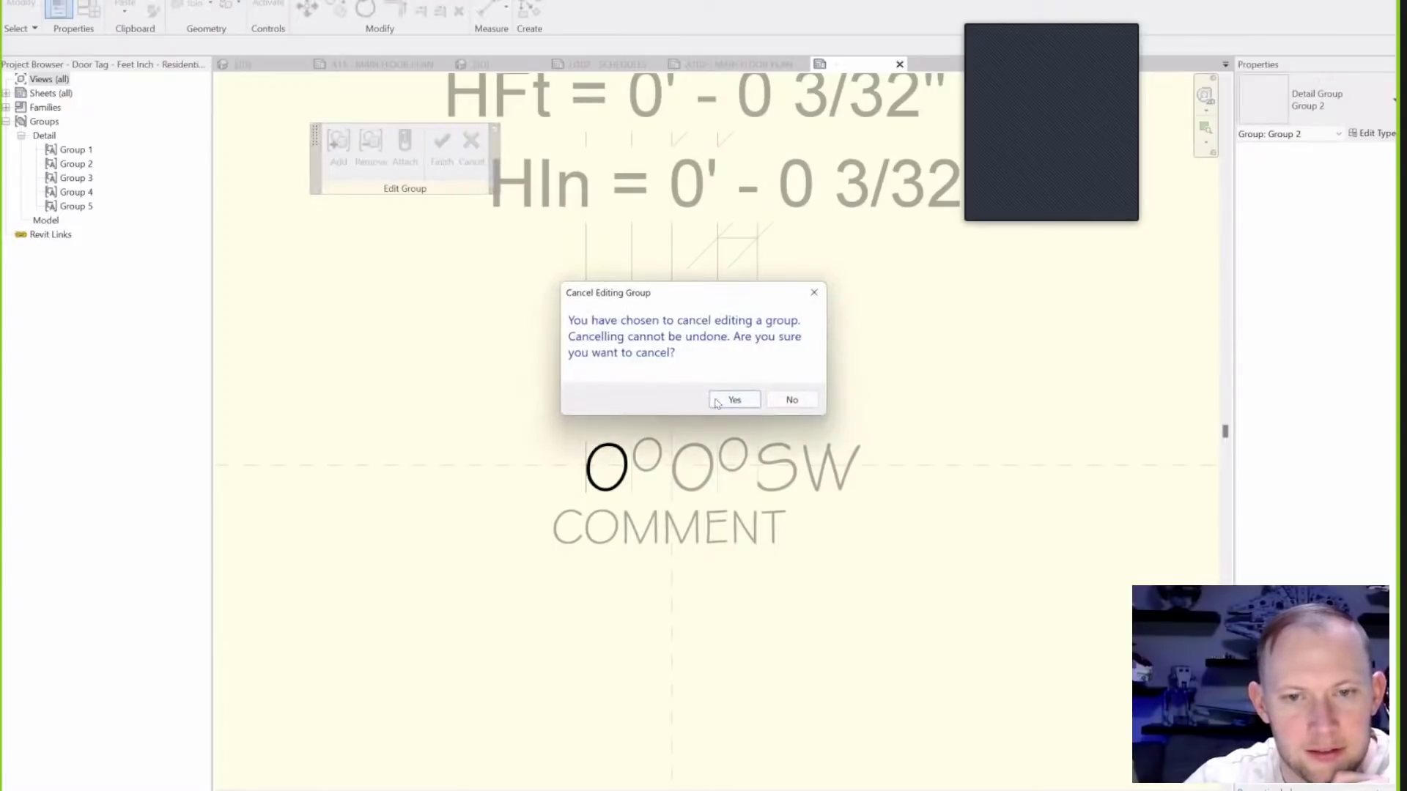
{"action": "left_click", "coordinate": [732, 399]}
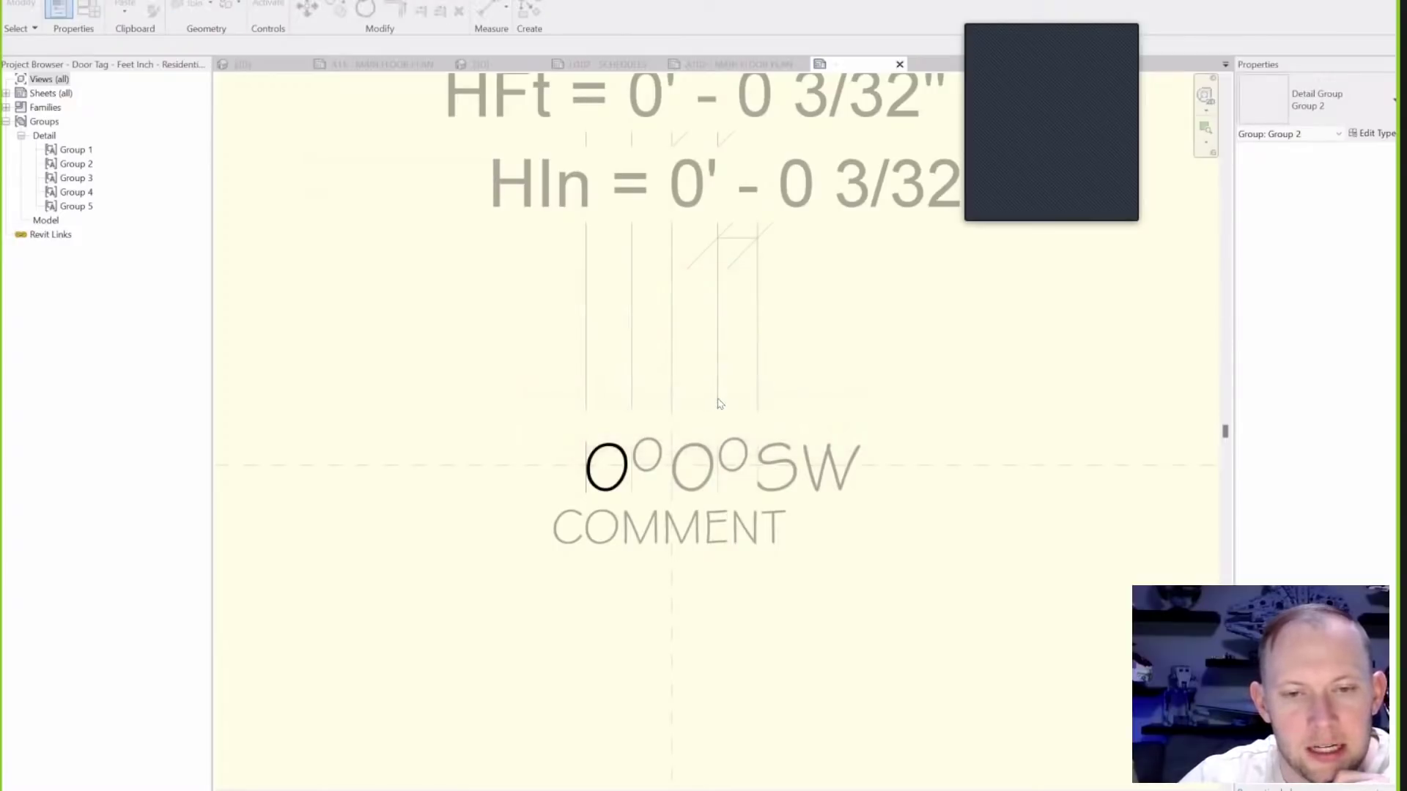
Select the group of the first small digit and the group of the first large digit in turn, and clear the selection.
{"action": "left_click", "coordinate": [647, 458]}
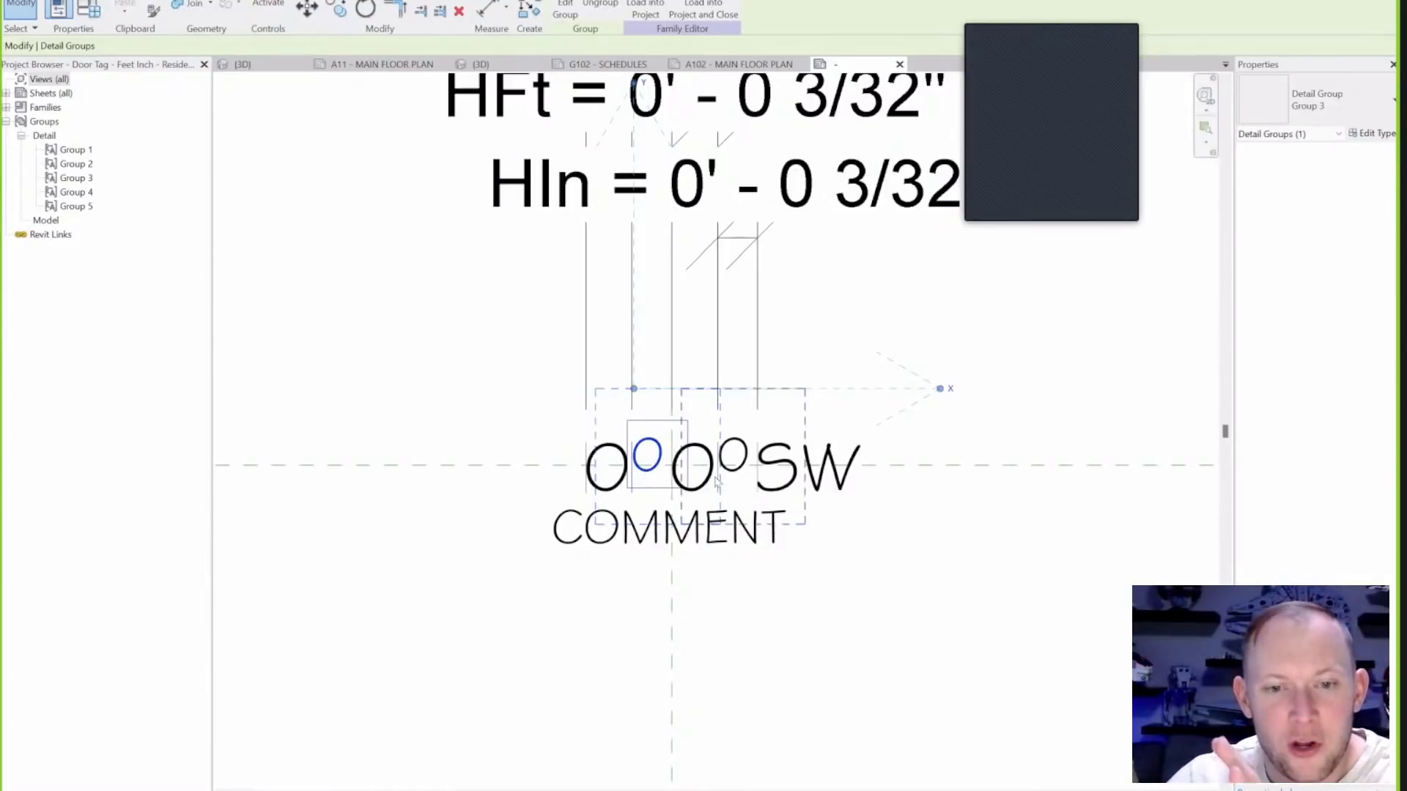
{"action": "left_click", "coordinate": [612, 480]}
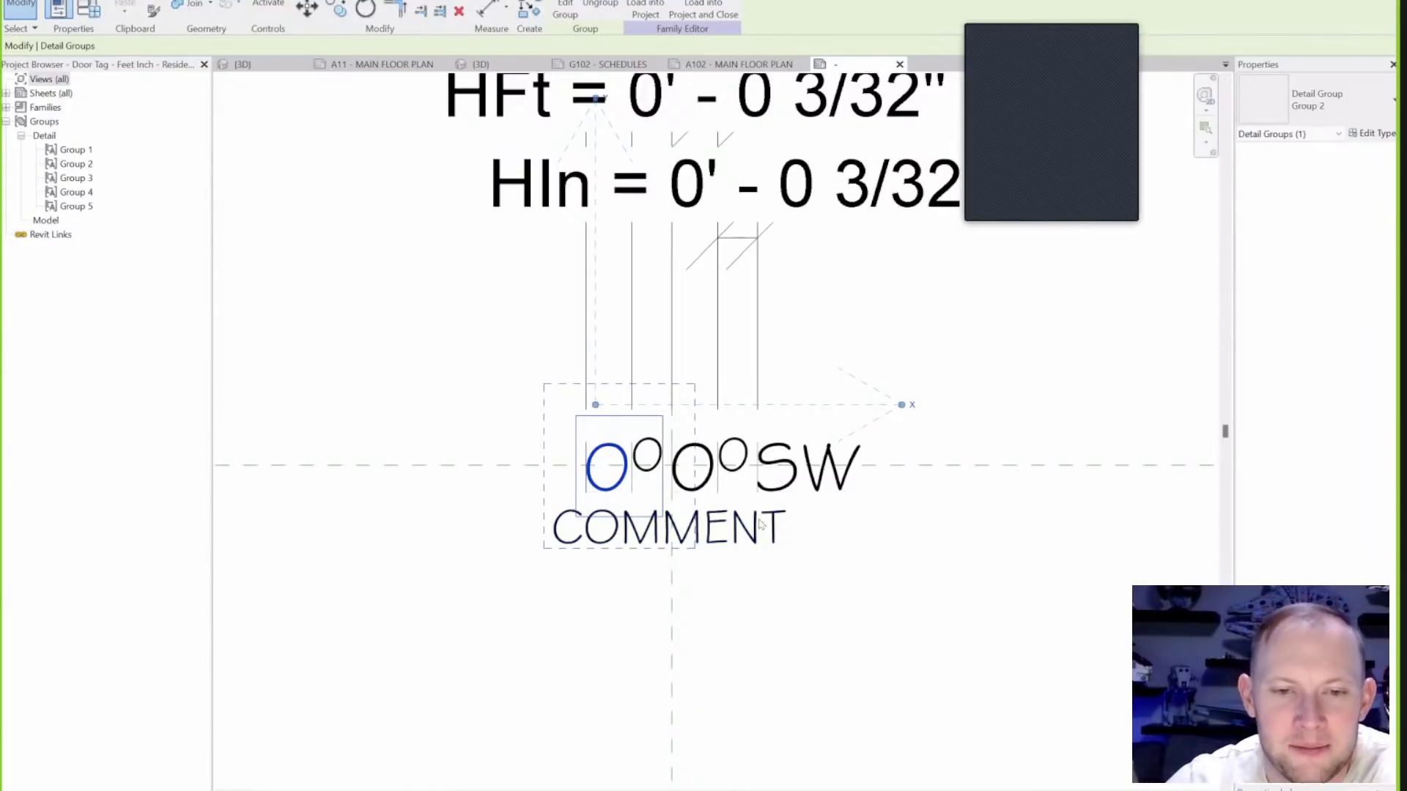
{"action": "left_click", "coordinate": [868, 643]}
Examine how the tag's digits line up with the vertical reference lines and the width and height dimensions above them.
{"action": "scroll", "coordinate": [658, 469], "scroll_direction": "up", "scroll_amount": 2}
{"action": "scroll", "coordinate": [657, 469], "scroll_direction": "up", "scroll_amount": 1}
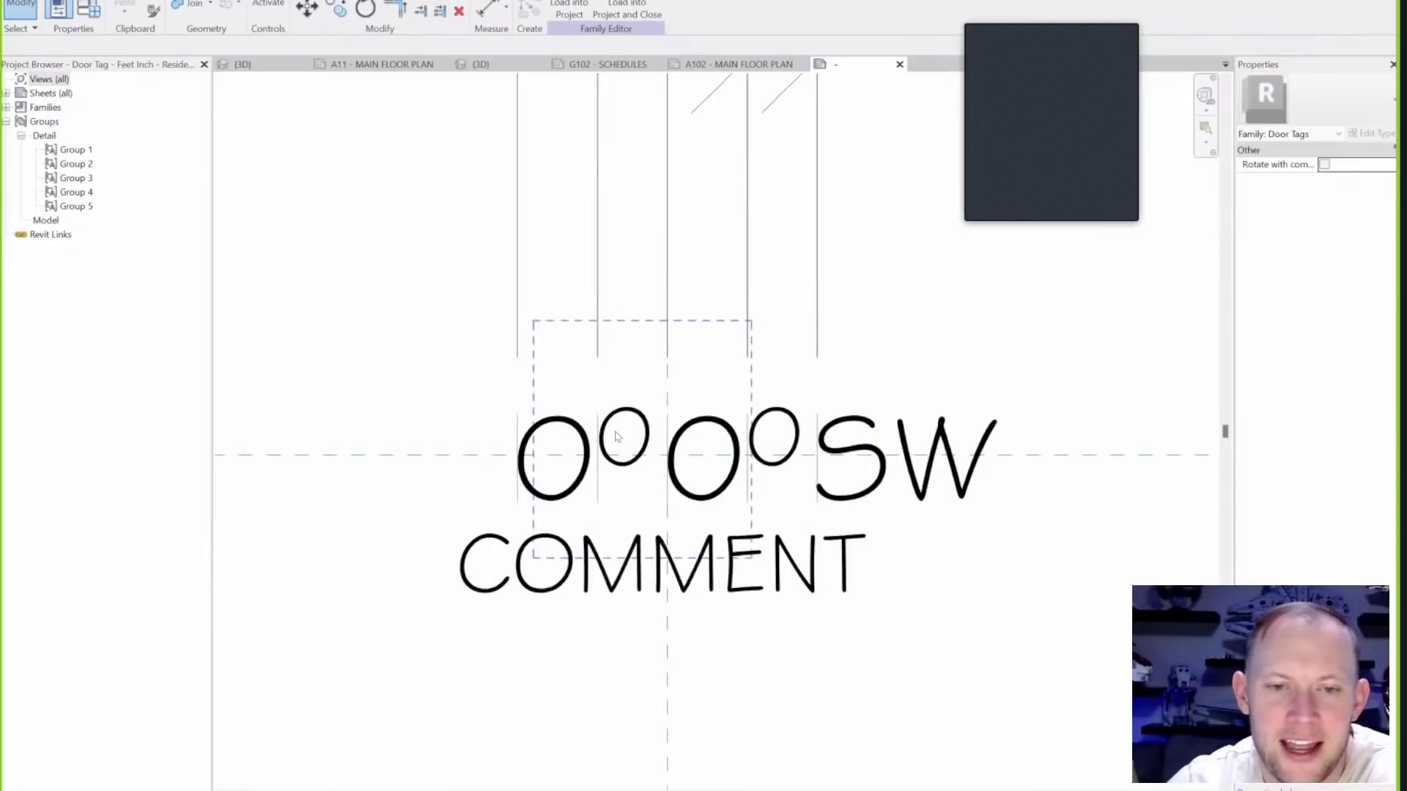
{"action": "scroll", "coordinate": [616, 437], "scroll_direction": "down", "scroll_amount": 1}
{"action": "scroll", "coordinate": [630, 450], "scroll_direction": "down", "scroll_amount": 1}
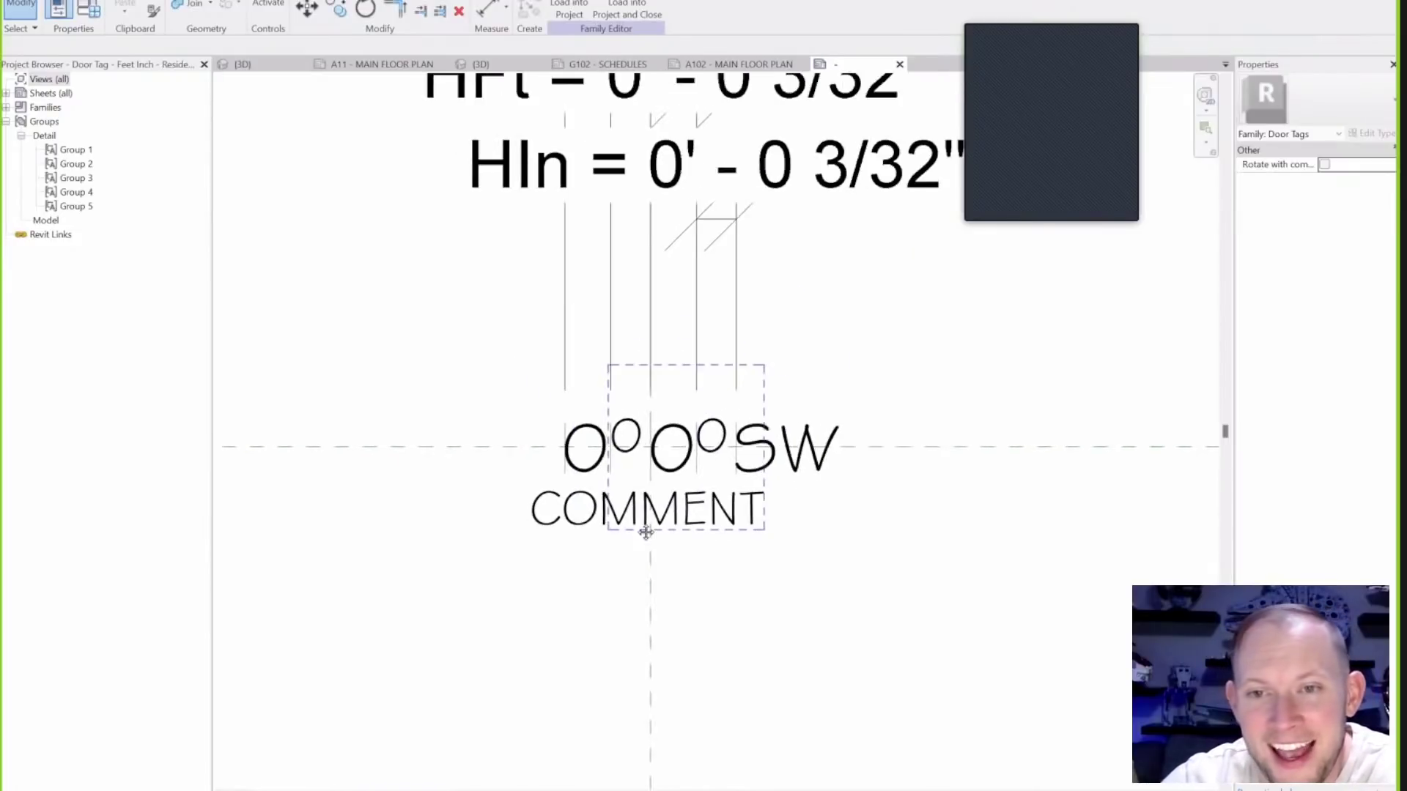
{"action": "middle_click_drag", "start_coordinate": [641, 462], "coordinate": [644, 595]}
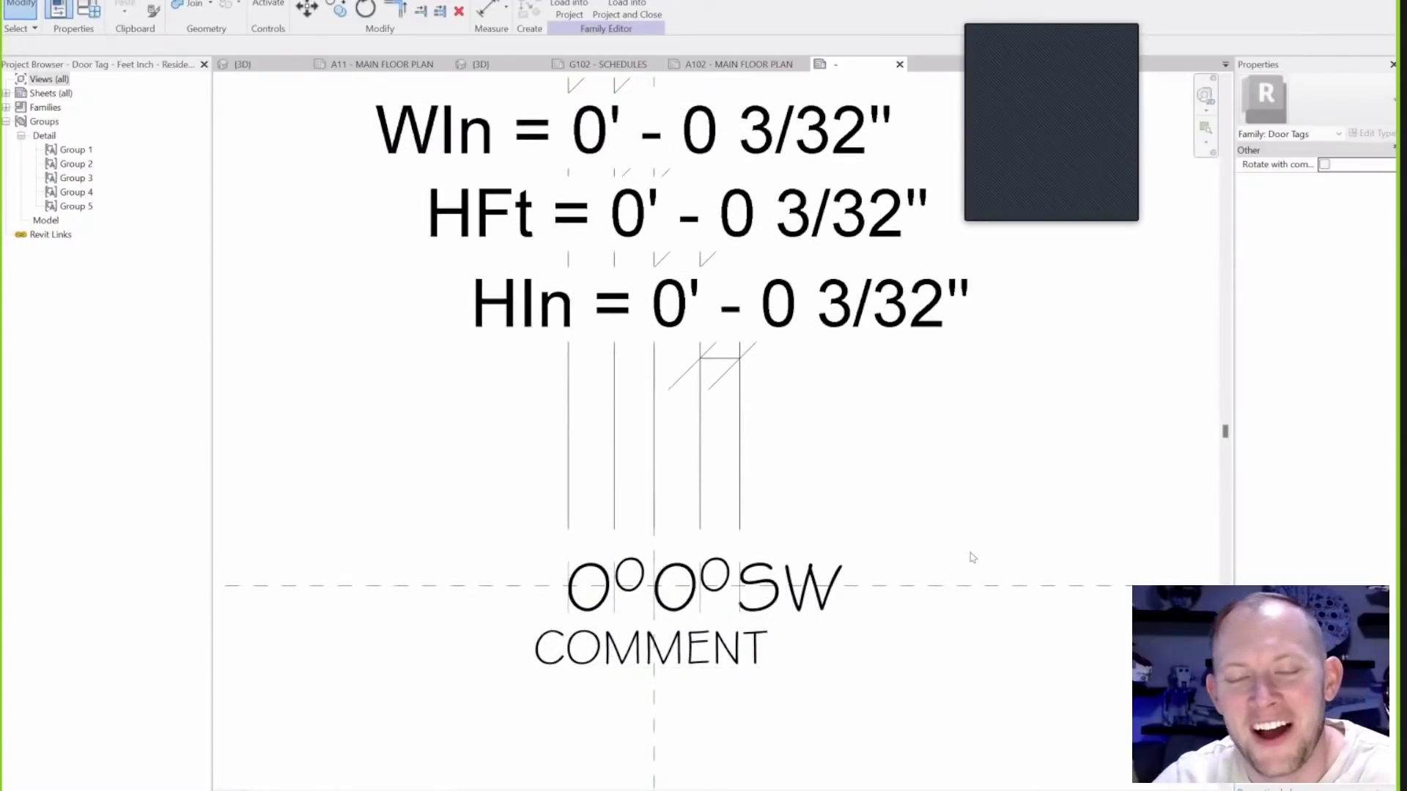
{"action": "scroll", "coordinate": [943, 579], "scroll_direction": "down", "scroll_amount": 2}
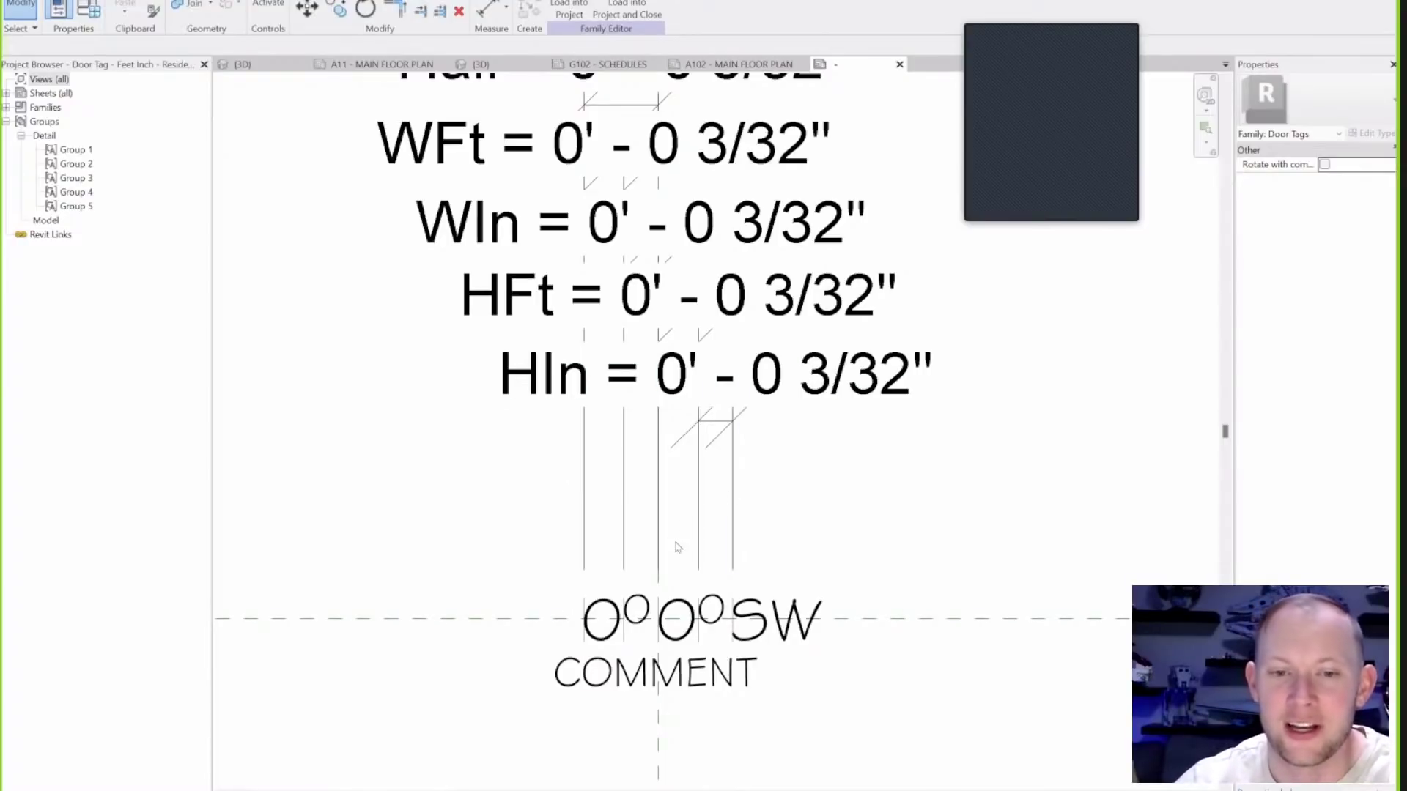
{"action": "scroll", "coordinate": [681, 600], "scroll_direction": "up", "scroll_amount": 3}
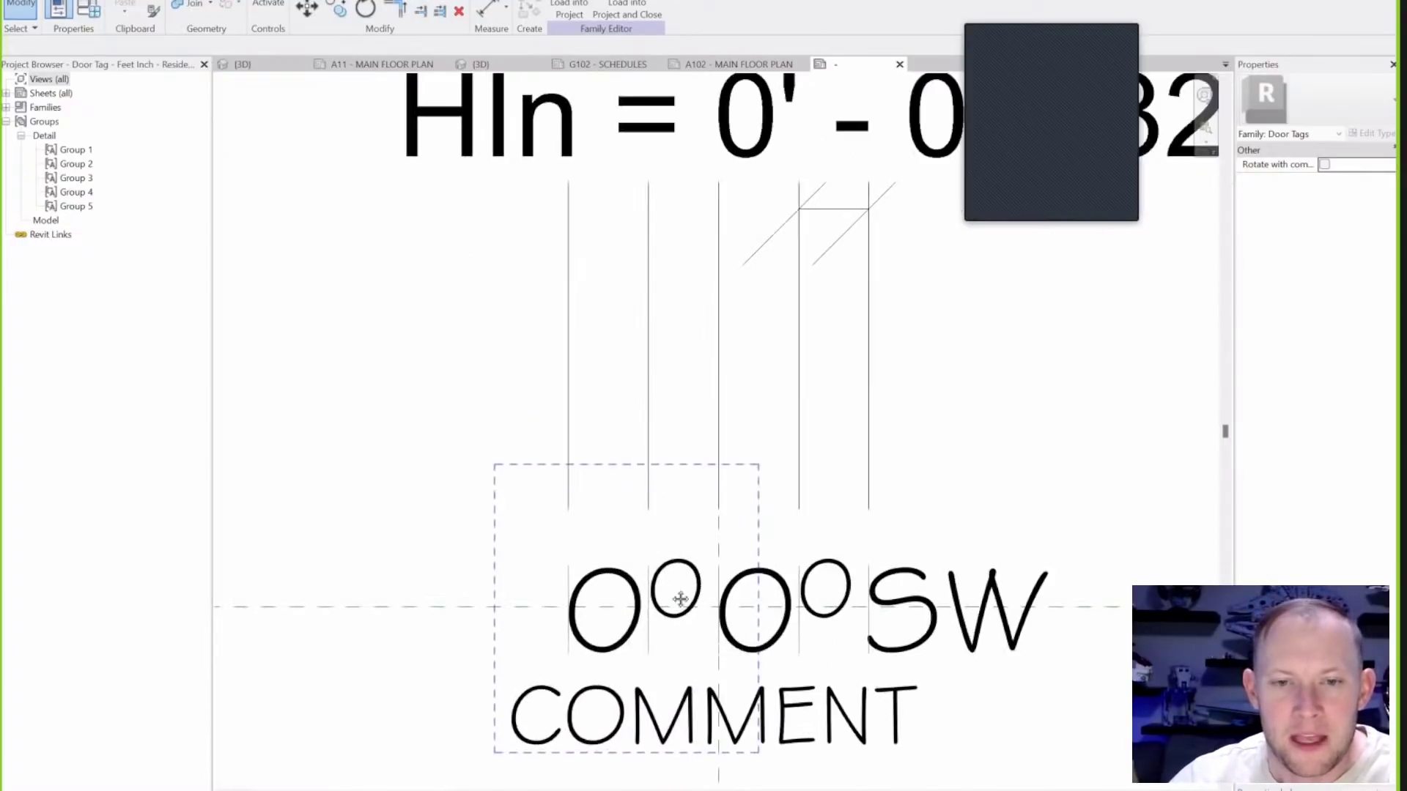
{"action": "scroll", "coordinate": [681, 599], "scroll_direction": "down", "scroll_amount": 2}
{"action": "scroll", "coordinate": [540, 620], "scroll_direction": "up", "scroll_amount": 2}
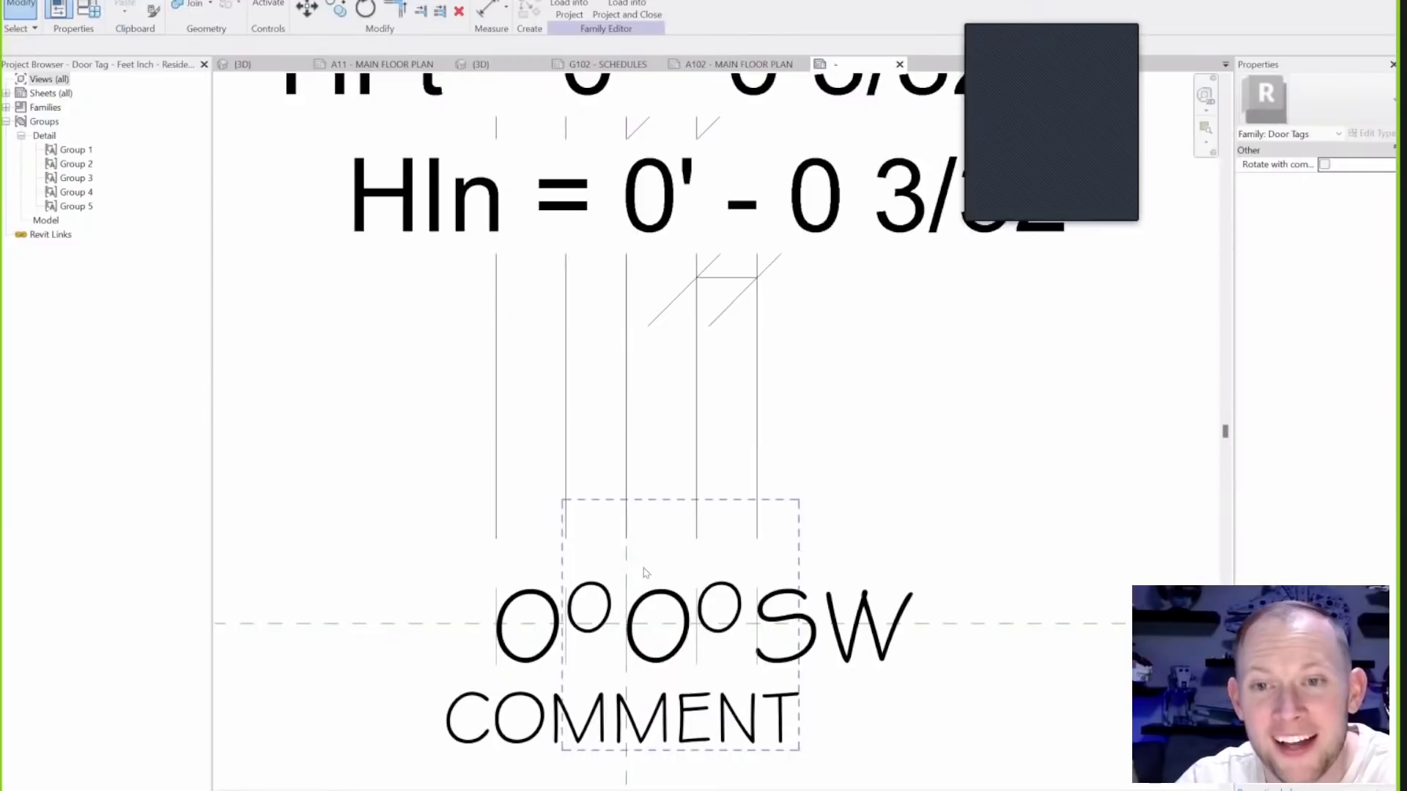
{"action": "scroll", "coordinate": [645, 579], "scroll_direction": "down", "scroll_amount": 2}
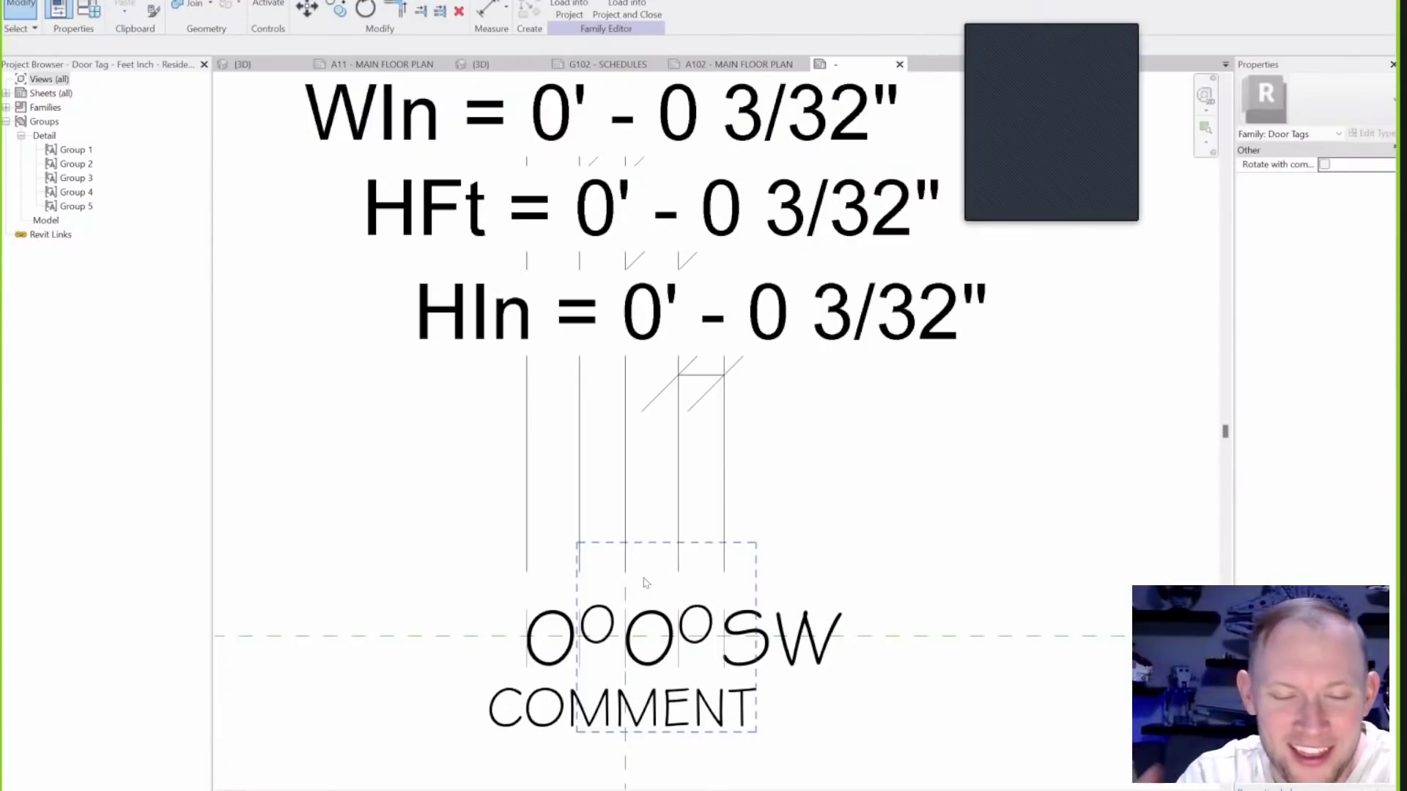
Enter group editing for the first large digit, inspect the invisible line beside its label, and cancel the group editing.
{"action": "double_click", "coordinate": [536, 636]}
{"action": "scroll", "coordinate": [533, 631], "scroll_direction": "up", "scroll_amount": 3}
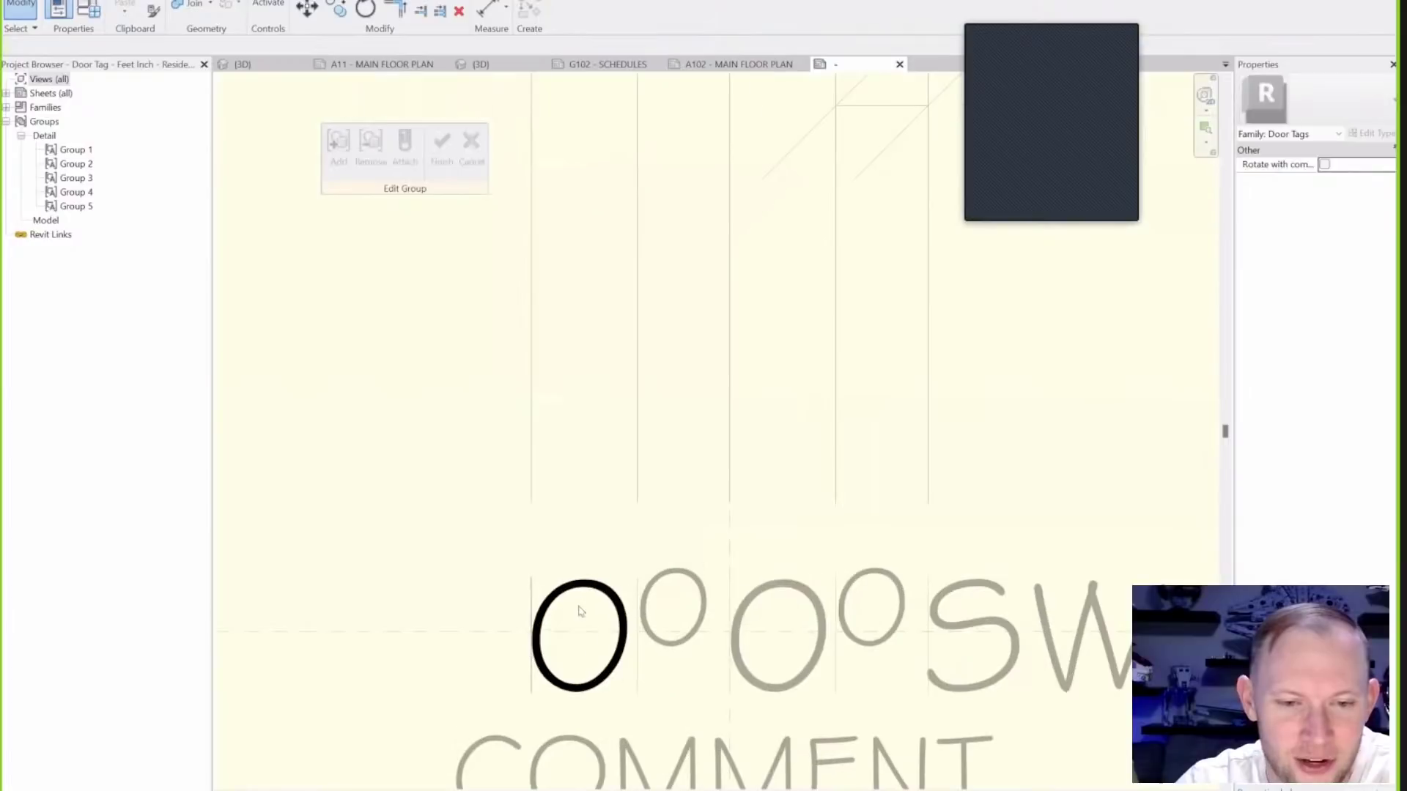
{"action": "left_click", "coordinate": [532, 592]}
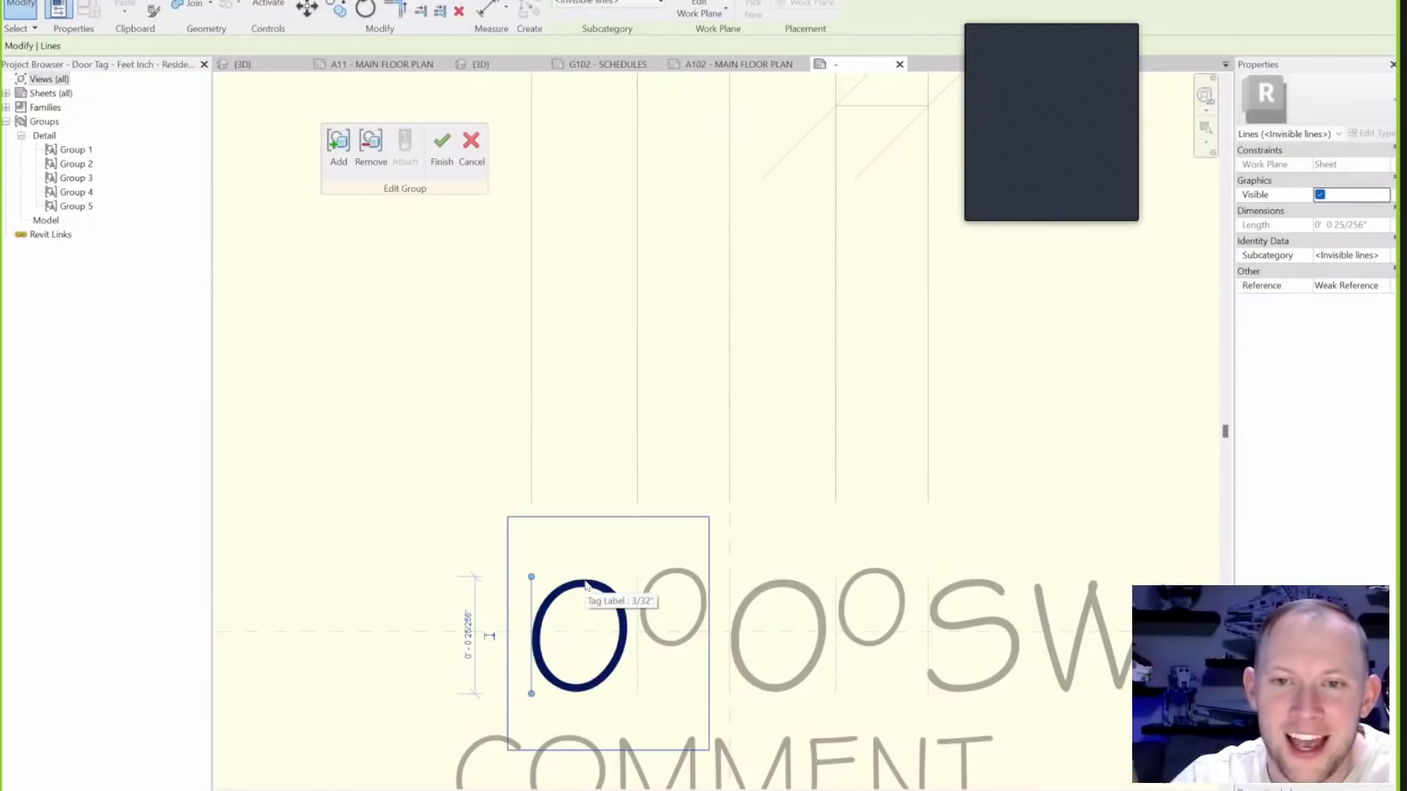
{"action": "left_click", "coordinate": [435, 378]}
{"action": "left_click", "coordinate": [471, 145]}
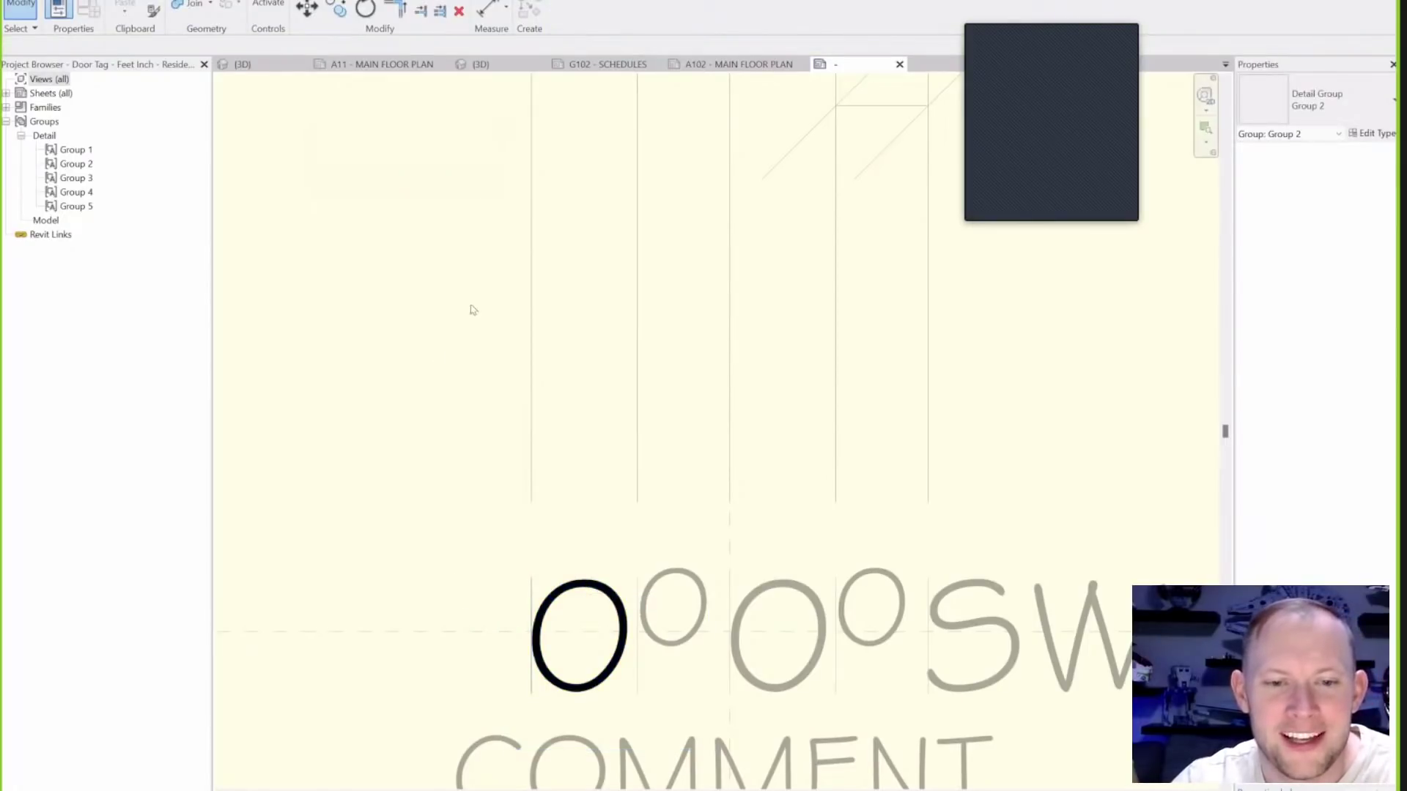
Inspect the first large digit's group and the HIn dimension by selecting each, and clear the selection.
{"action": "left_click", "coordinate": [584, 623]}
{"action": "scroll", "coordinate": [584, 623], "scroll_direction": "down", "scroll_amount": 3}
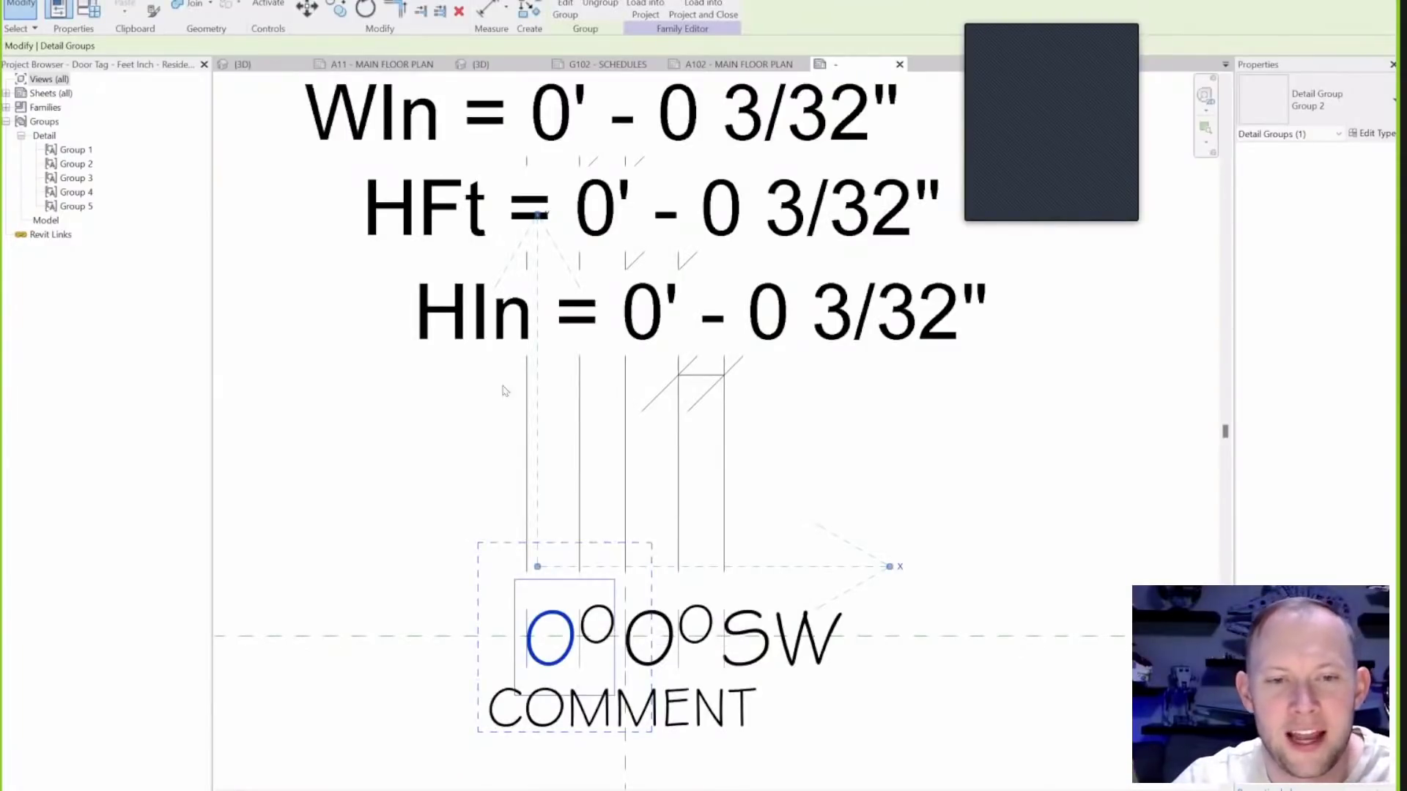
{"action": "left_click", "coordinate": [467, 317]}
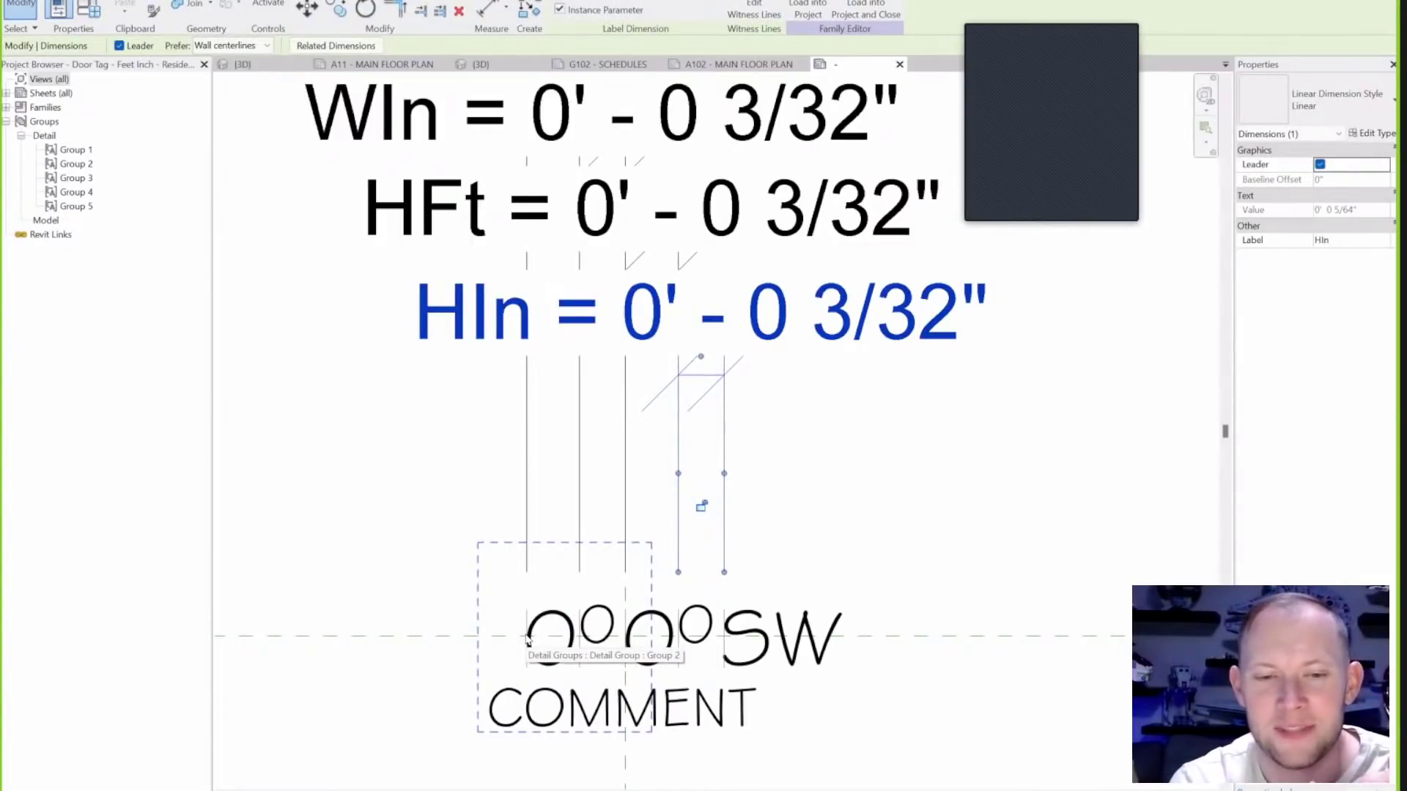
{"action": "left_click", "coordinate": [894, 449]}
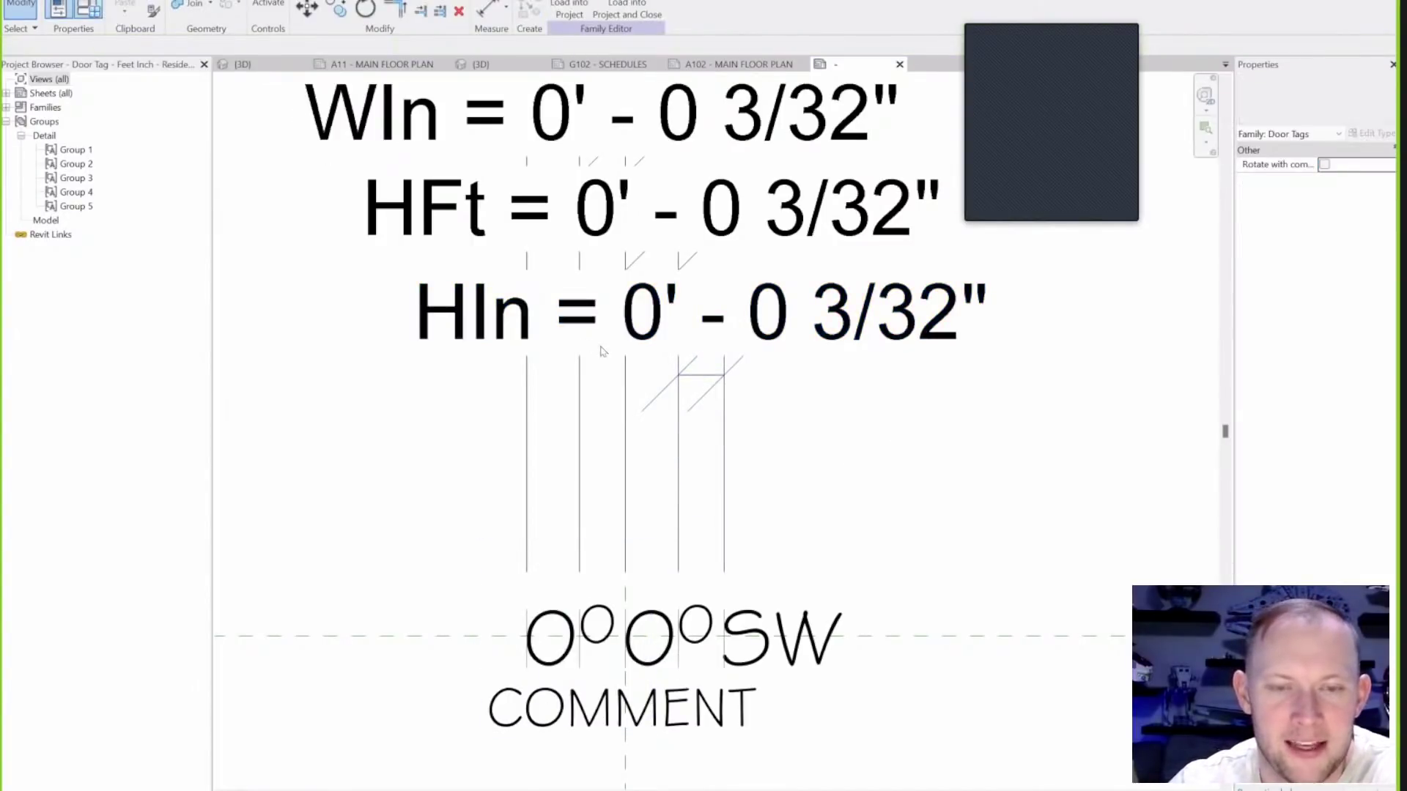
Review the door tag's family type parameters for digit widths, heights and comments with their formulas, and close them unchanged.
{"action": "left_click", "coordinate": [90, 9]}
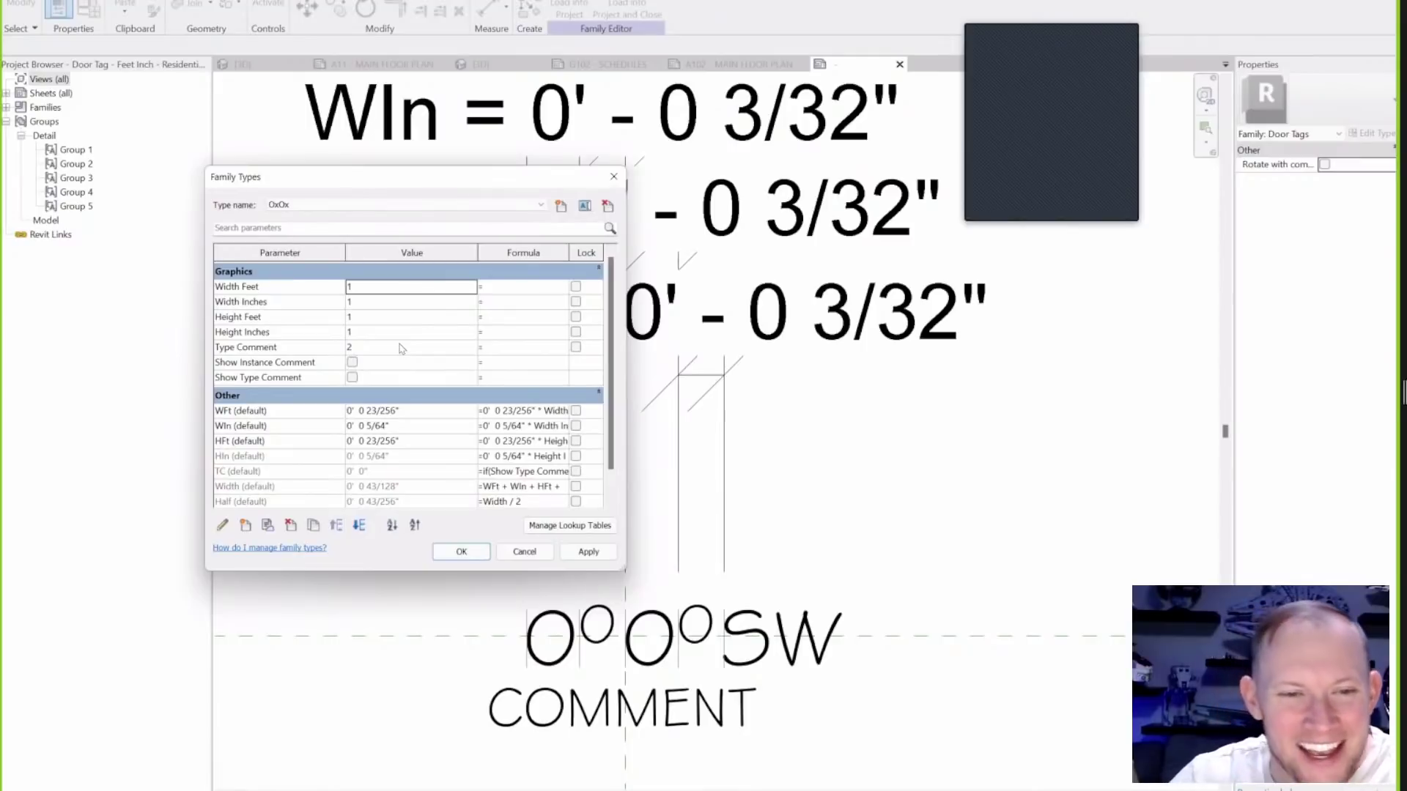
{"action": "scroll", "coordinate": [442, 482], "scroll_direction": "down", "scroll_amount": 1}
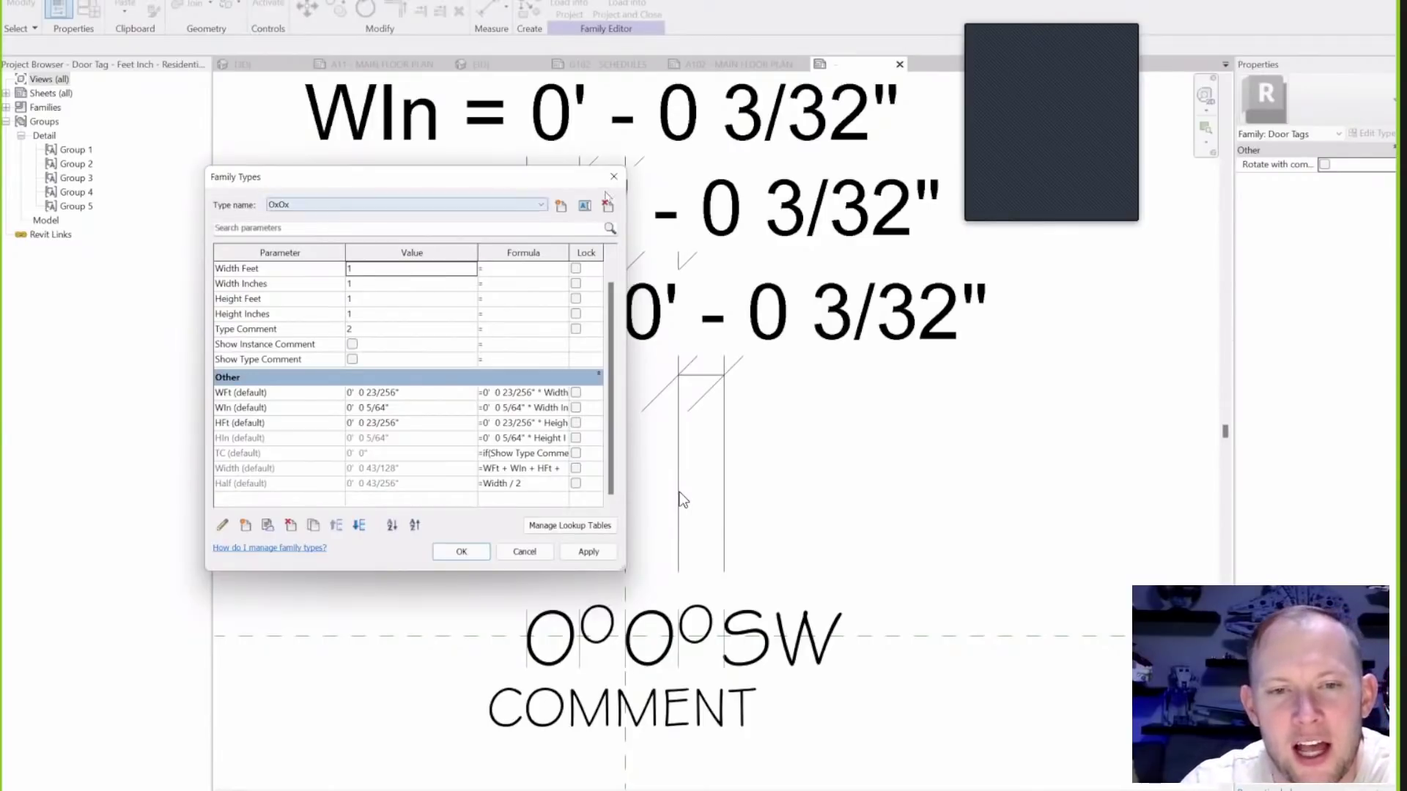
{"action": "key", "text": "Escape"}
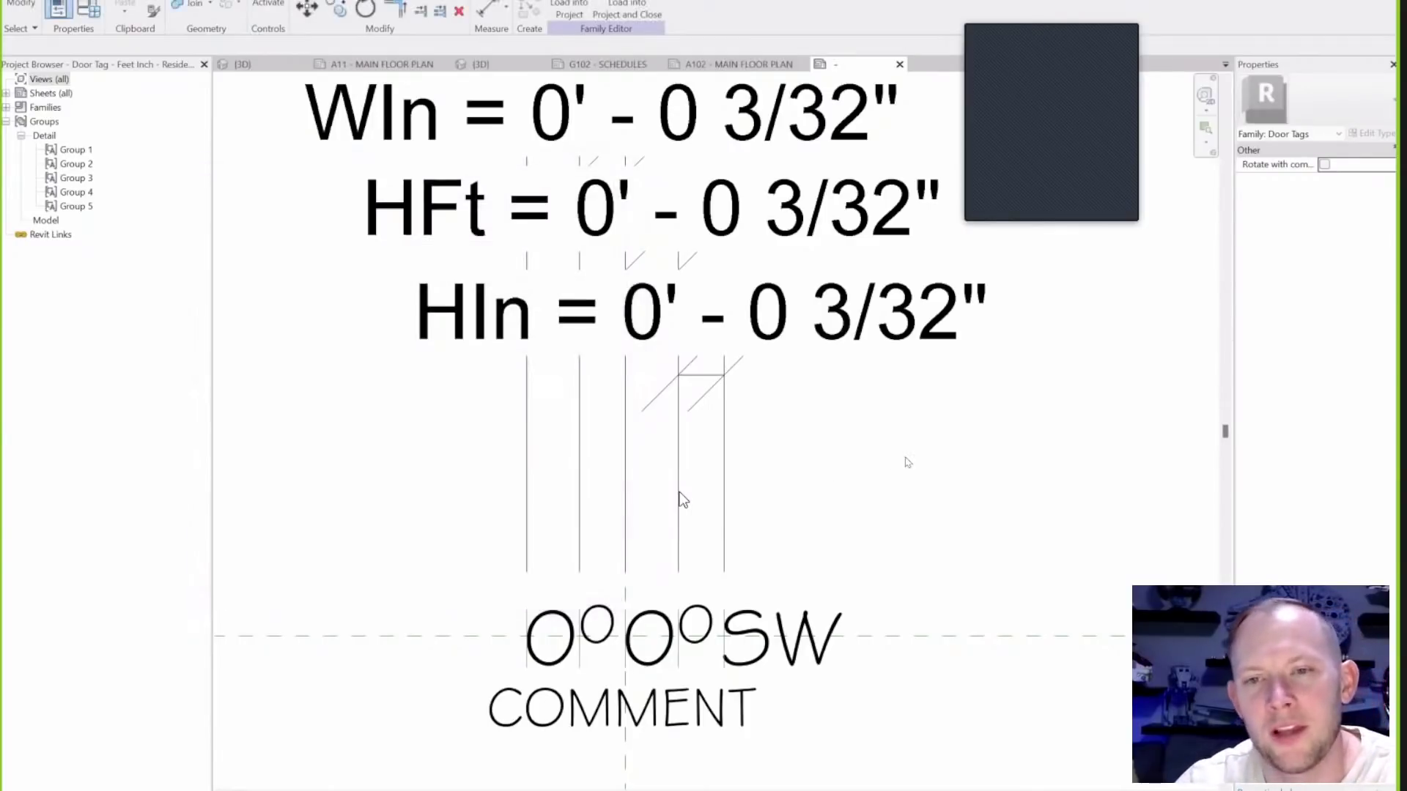